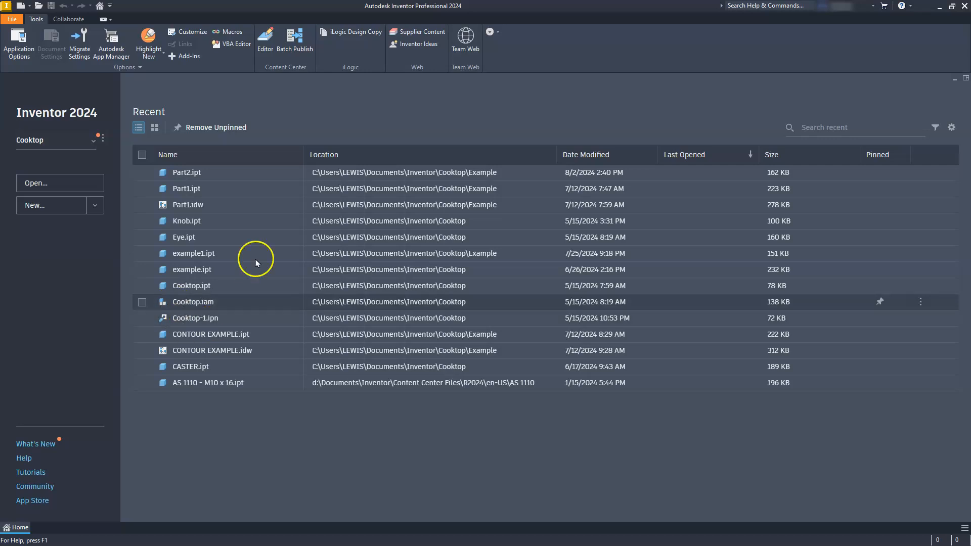
Create a new part file from the metric Standard (mm).ipt template
click(20, 7)
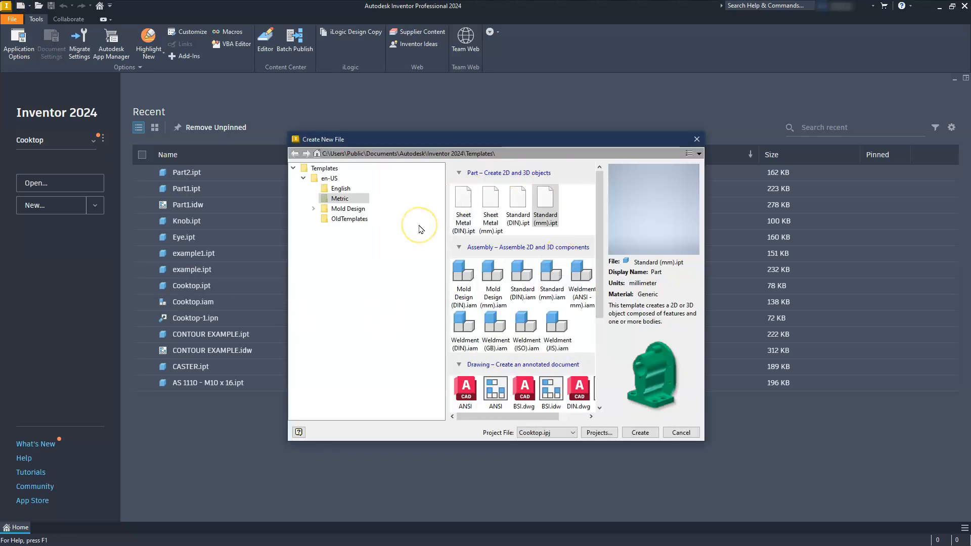
click(544, 228)
double_click(546, 204)
click(640, 432)
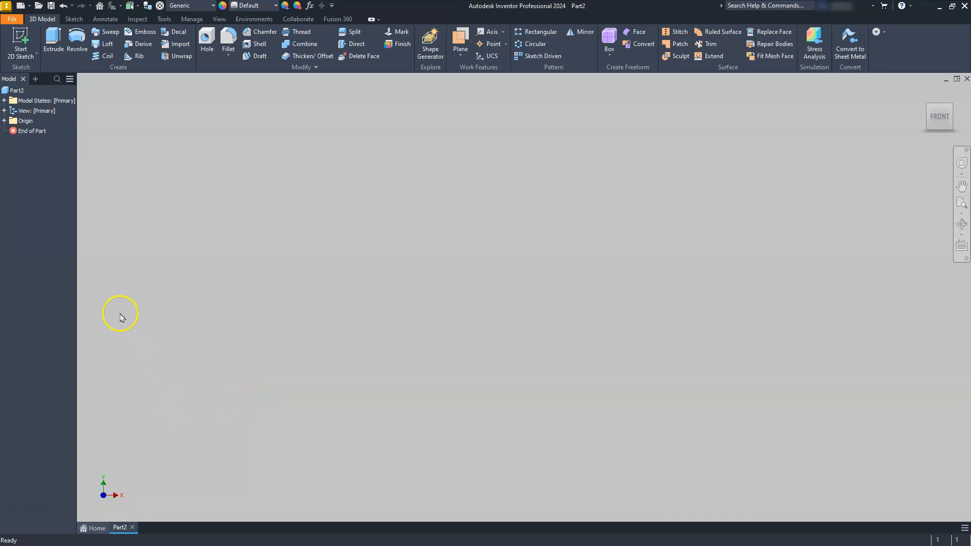
Start a 2D sketch on the XZ plane and rotate the top view so the X axis runs horizontally
click(19, 37)
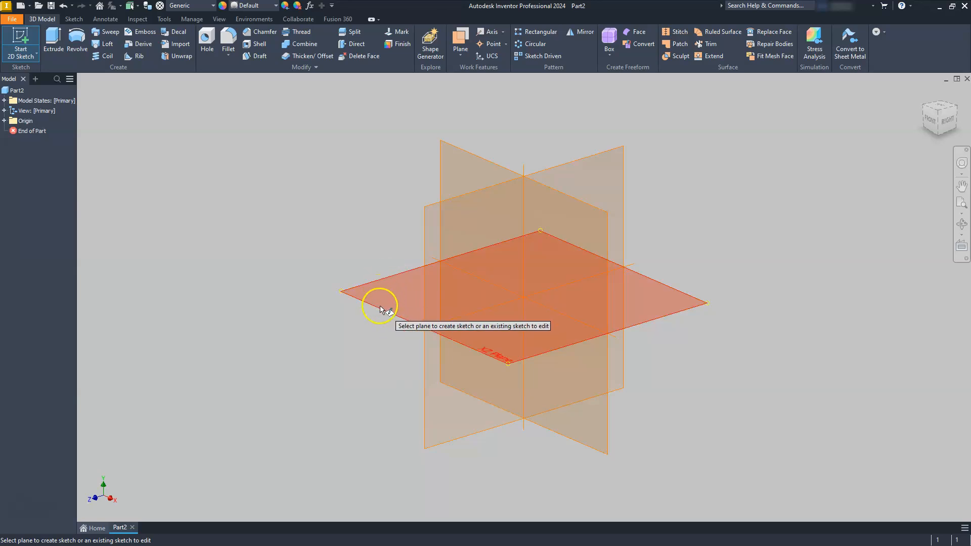
click(363, 292)
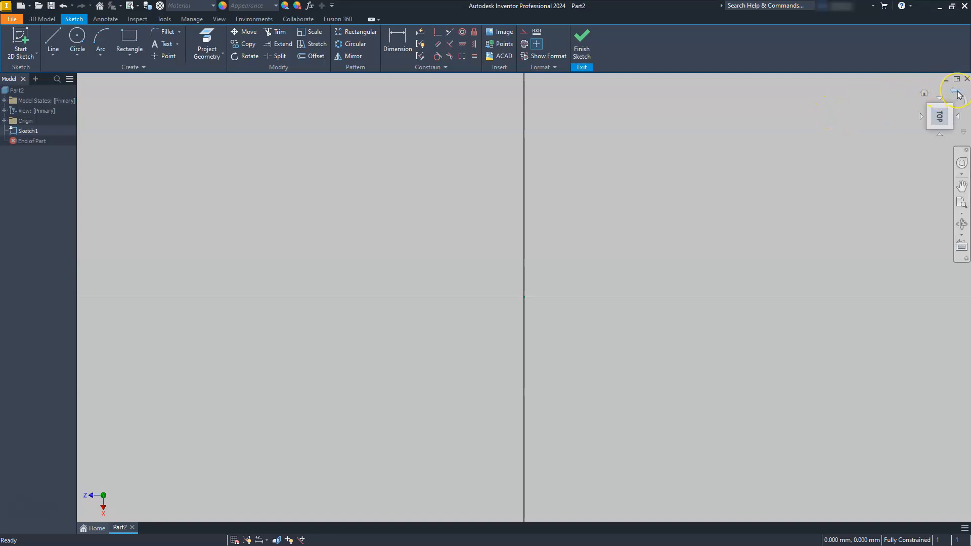
click(960, 93)
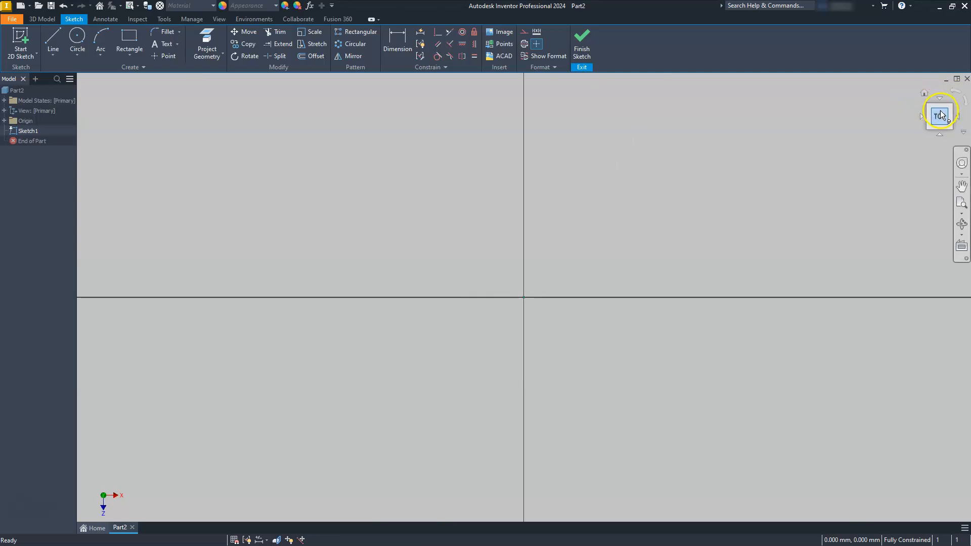
Draw a circle with a 20 mm radius centred on the sketch origin, sizing it by radius instead of diameter
click(77, 38)
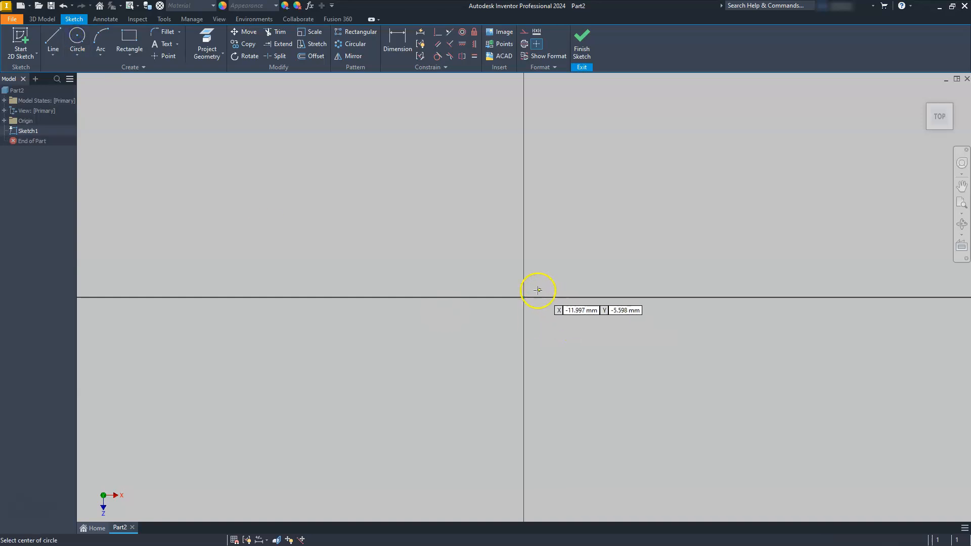
click(524, 297)
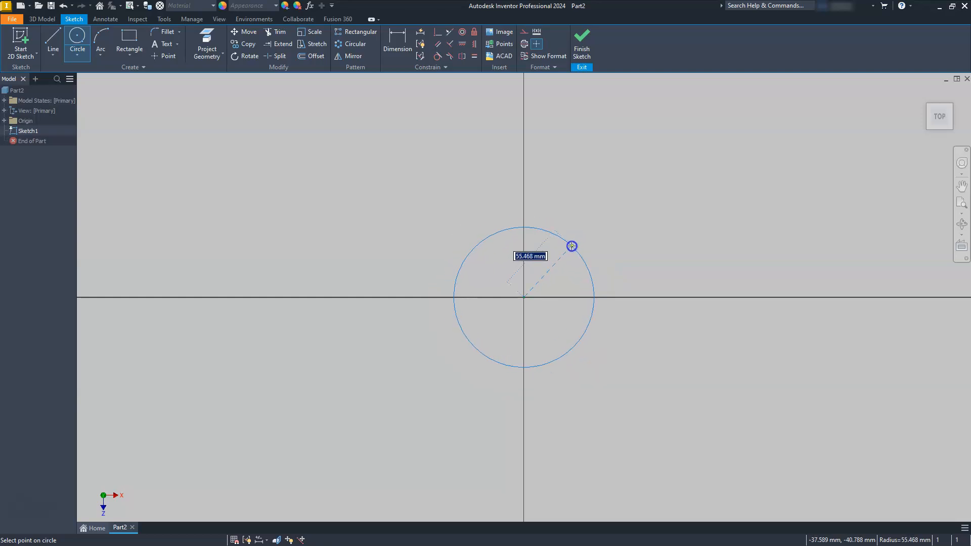
right_click(595, 230)
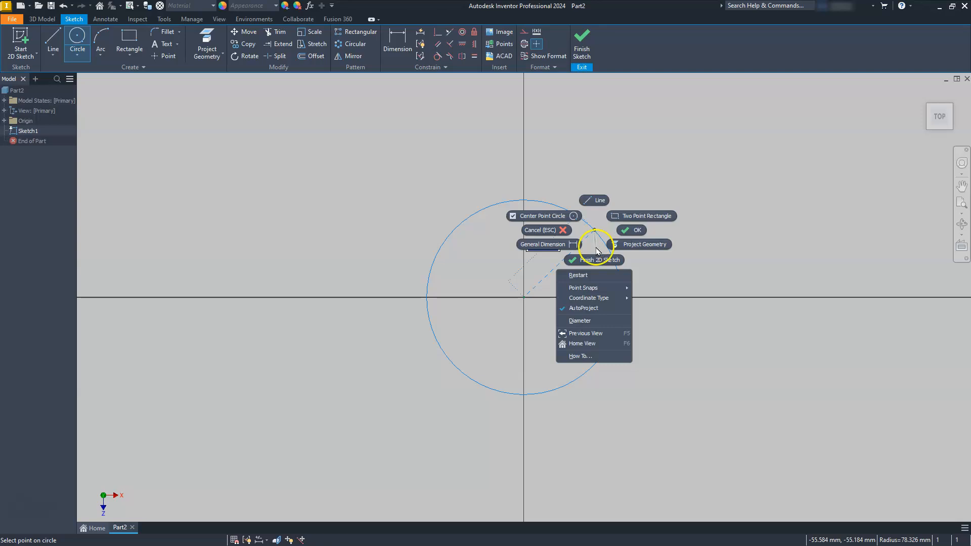
click(595, 322)
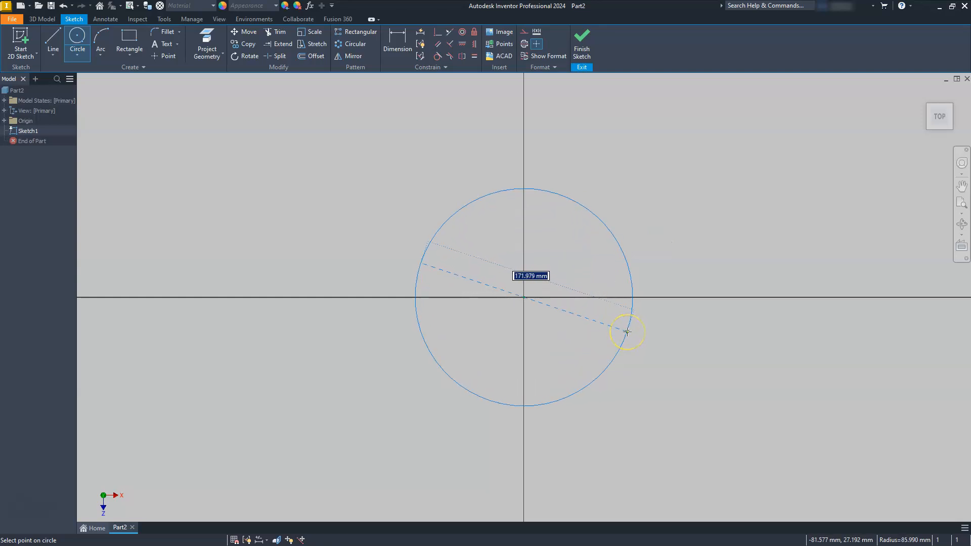
click(599, 220)
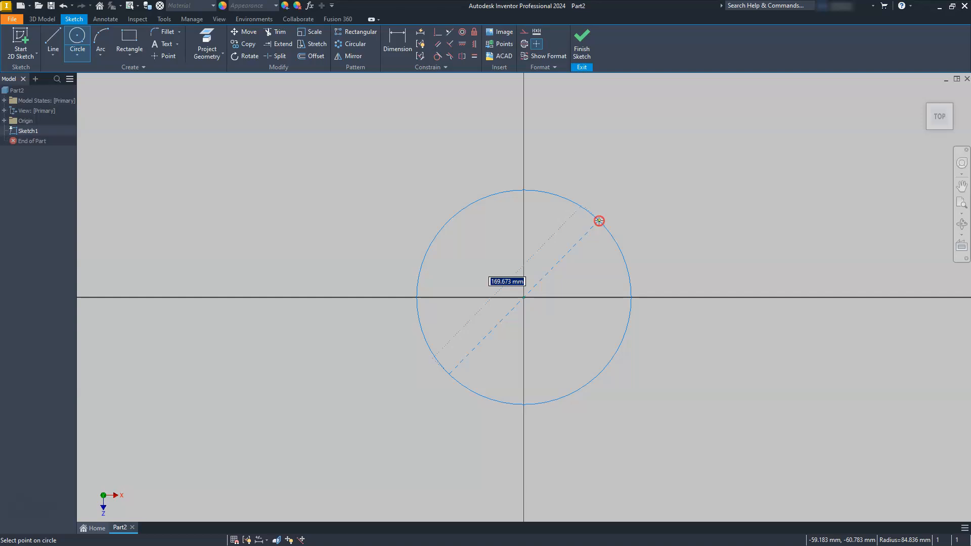
right_click(607, 306)
click(599, 311)
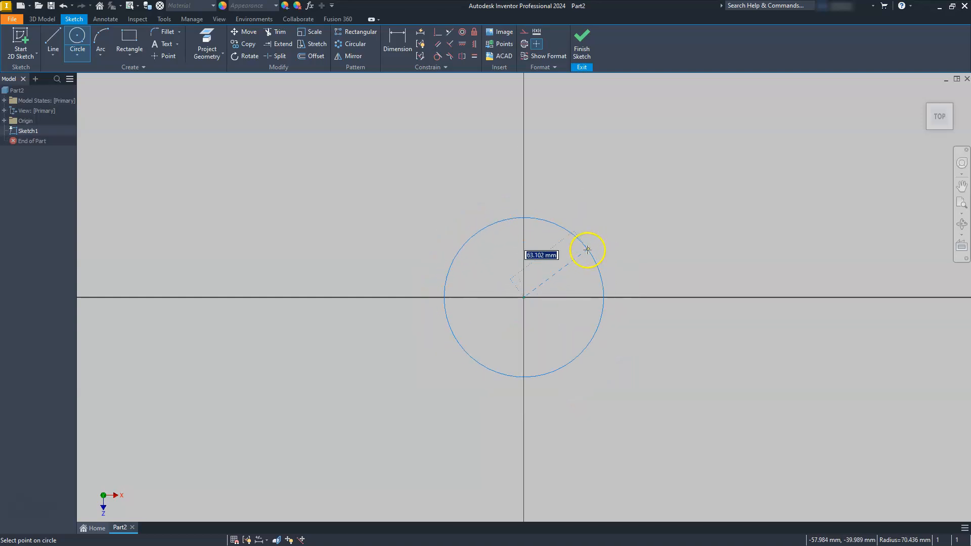
text(20)
key(Return)
scroll(551, 298, up, 5)
middle_drag(542, 329, 553, 310)
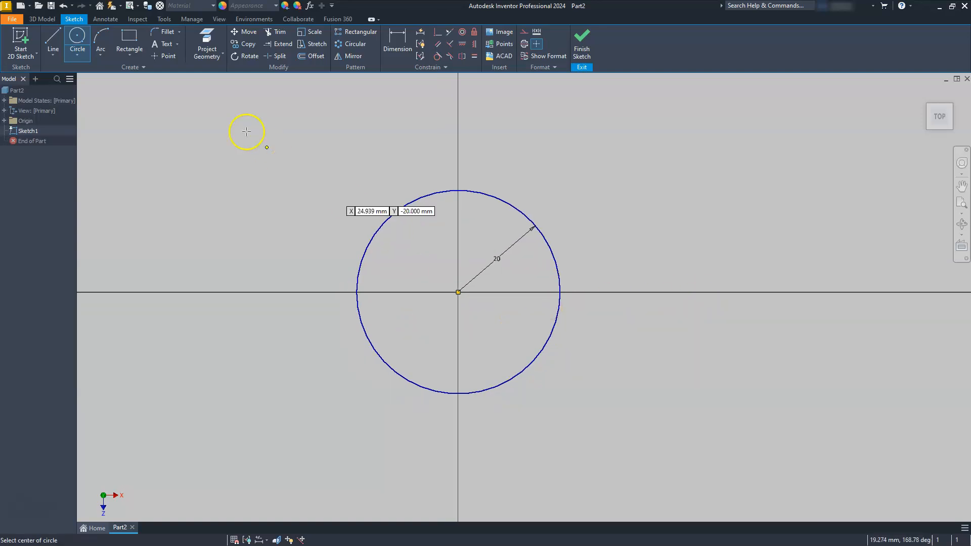
Draw two circles of 10 mm radius, one on each side of the central circle
click(692, 244)
key(Escape)
click(734, 214)
click(206, 237)
text(10)
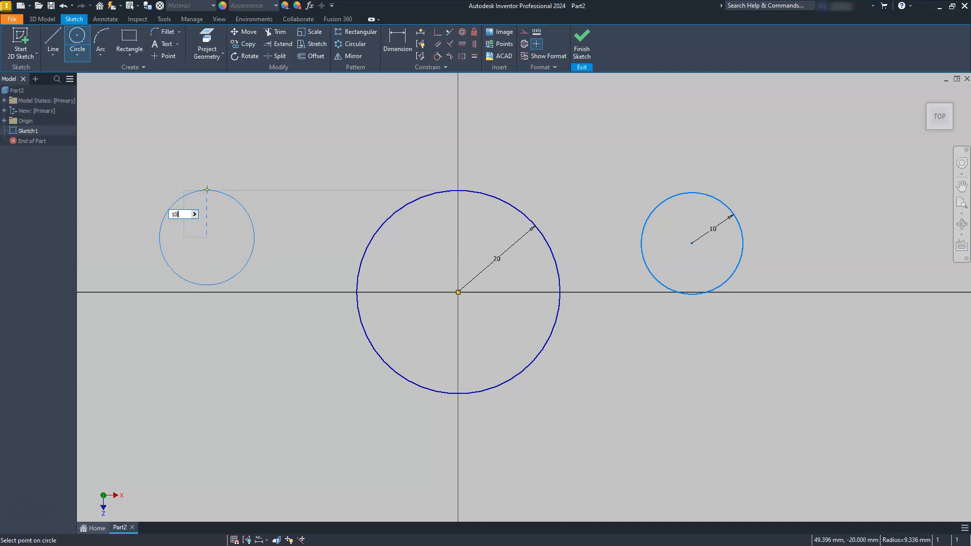
key(Return)
key(Escape)
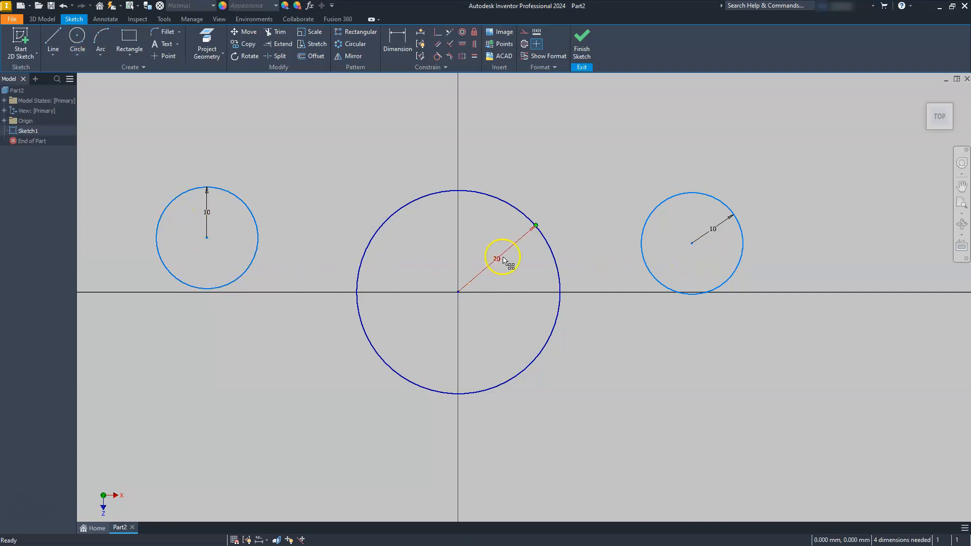
Align the centres of both small circles horizontally with the central circle's centre using Horizontal constraints
click(461, 43)
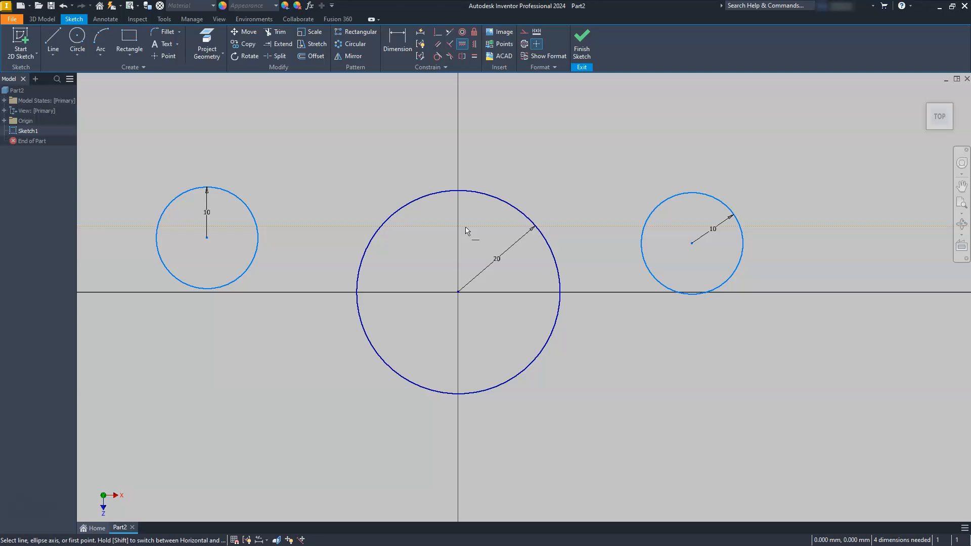
click(475, 47)
click(459, 293)
click(692, 245)
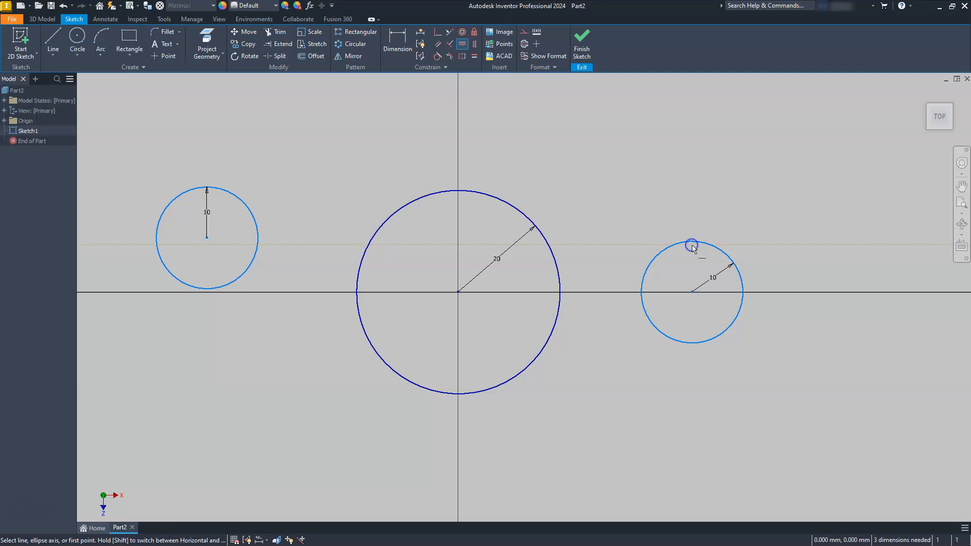
click(692, 292)
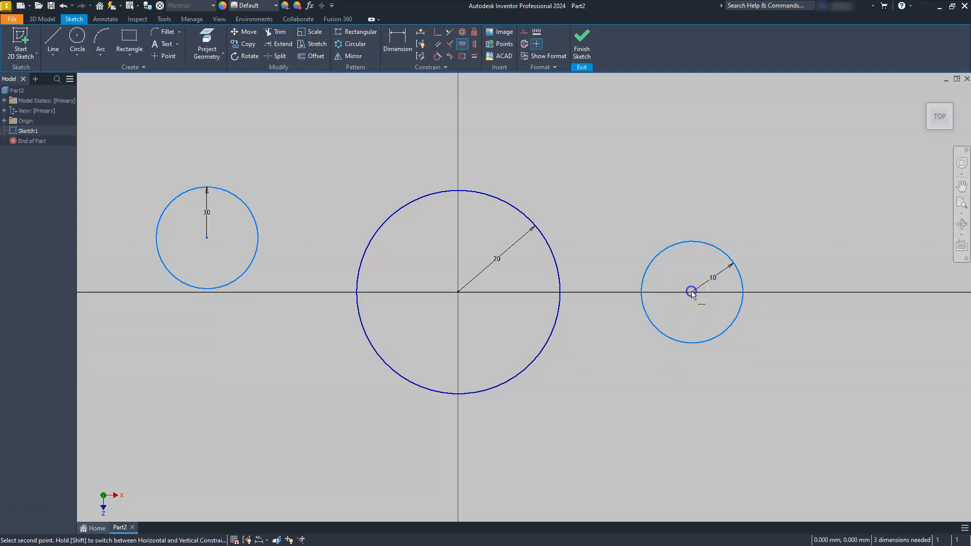
click(209, 239)
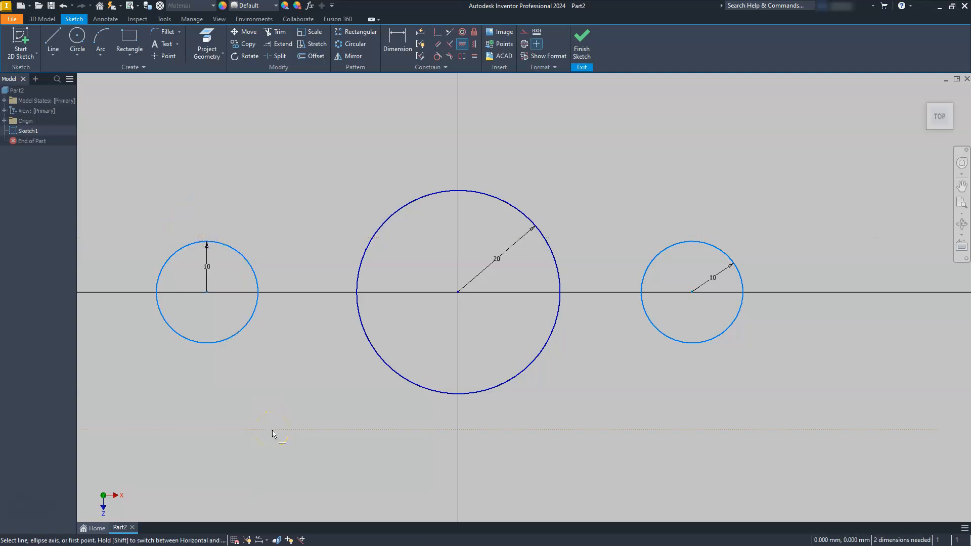
key(Escape)
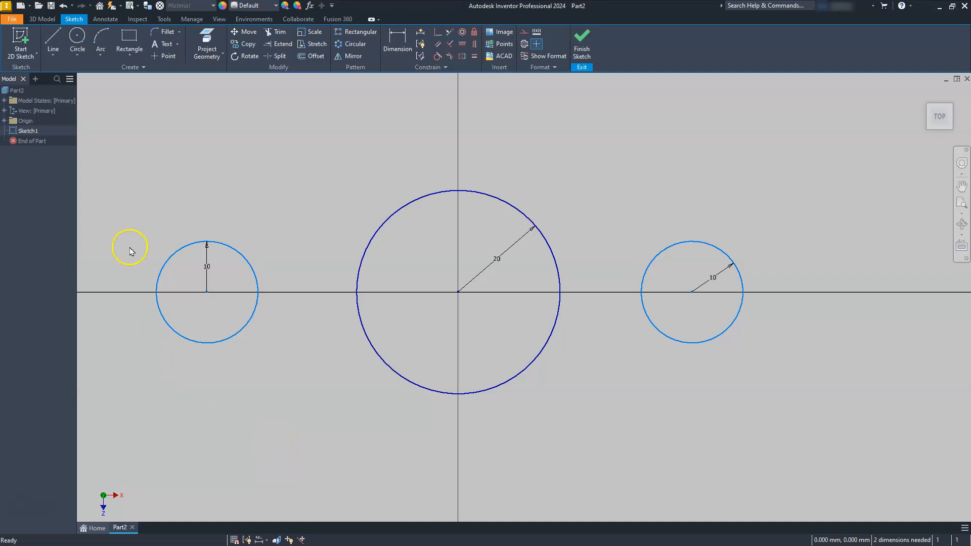
Dimension the distance from the central circle's centre to the right small circle's centre as 30 mm
click(398, 50)
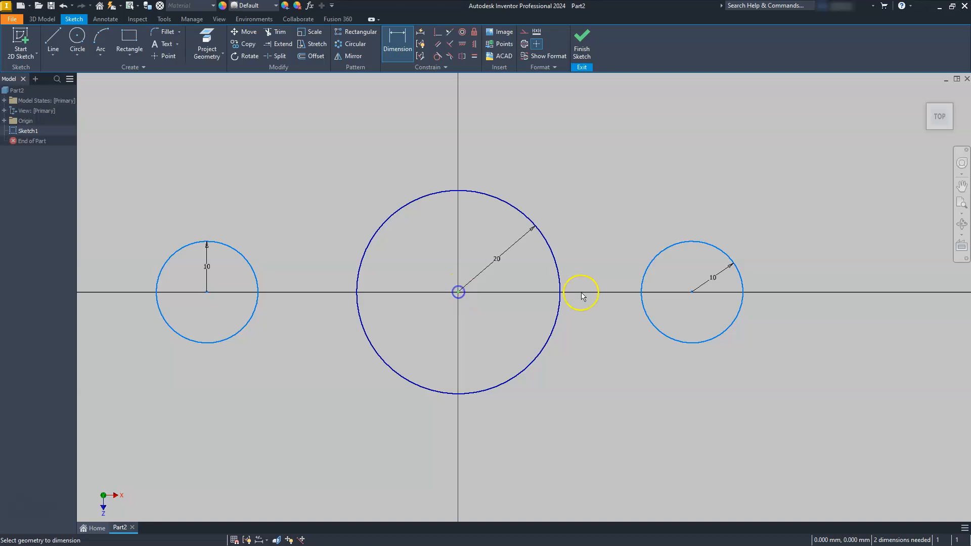
click(692, 293)
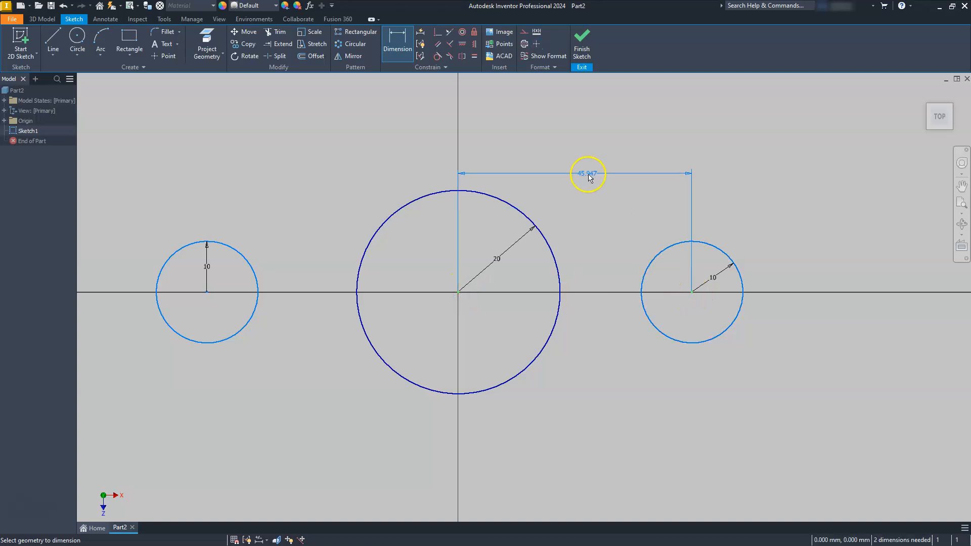
click(581, 157)
text(30)
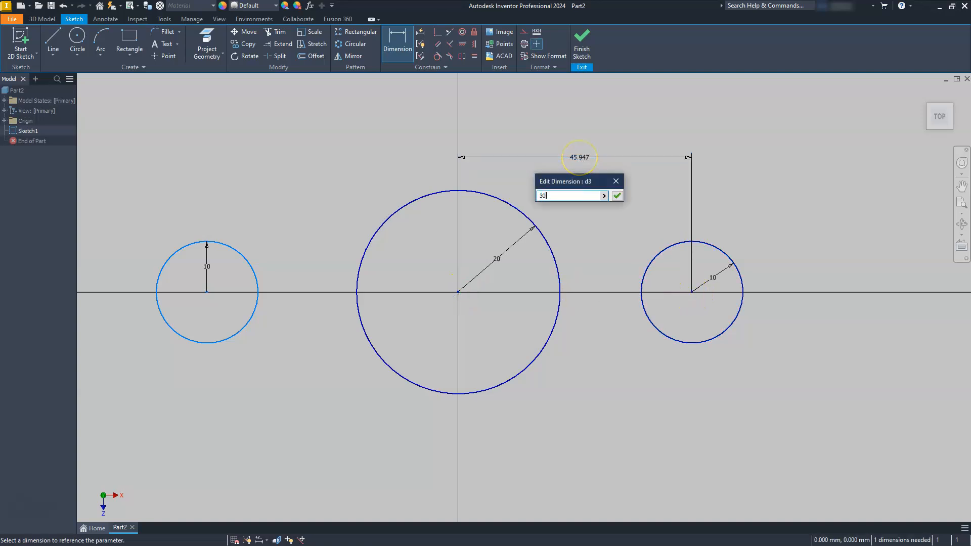
key(Return)
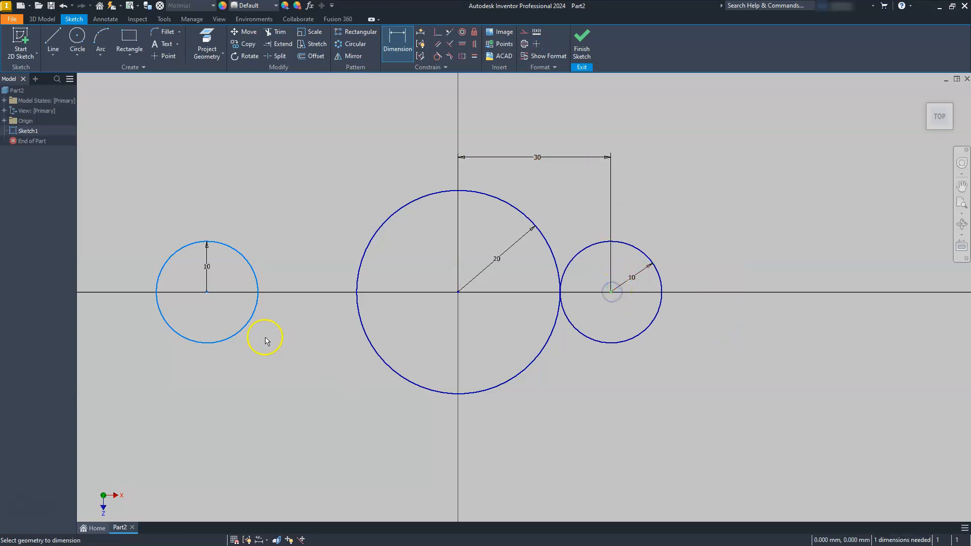
Dimension the distance between the two small circles' centres as d3*2, referencing the 30 mm dimension
click(208, 294)
click(403, 112)
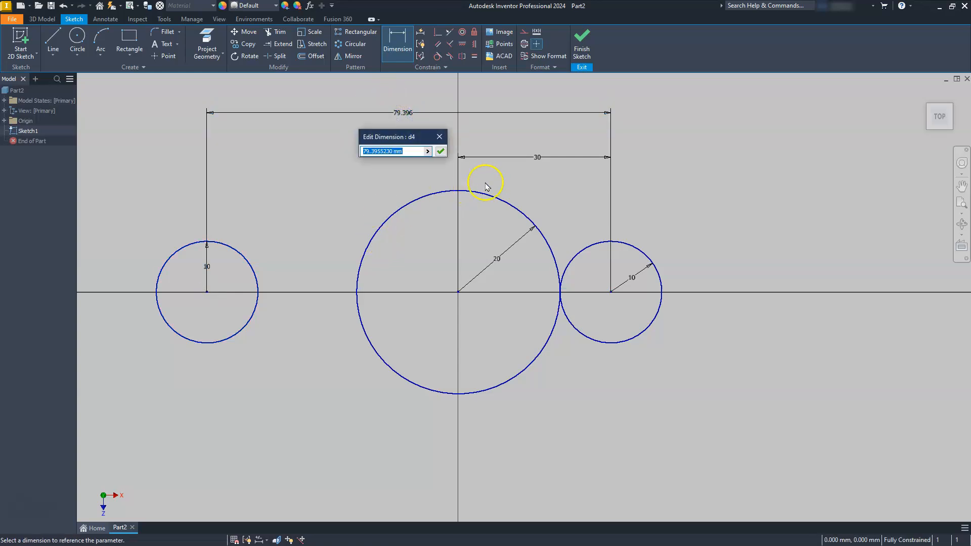
click(537, 158)
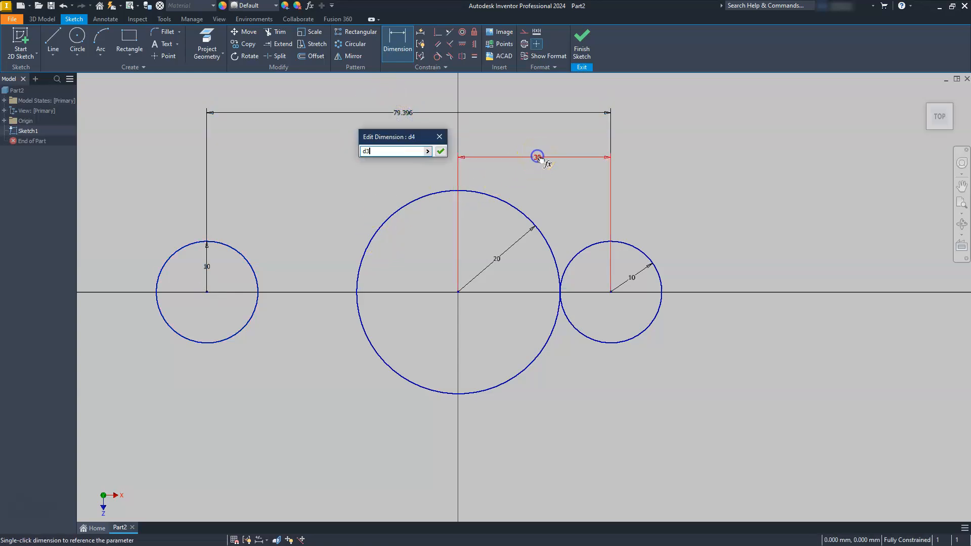
text(*2)
key(Return)
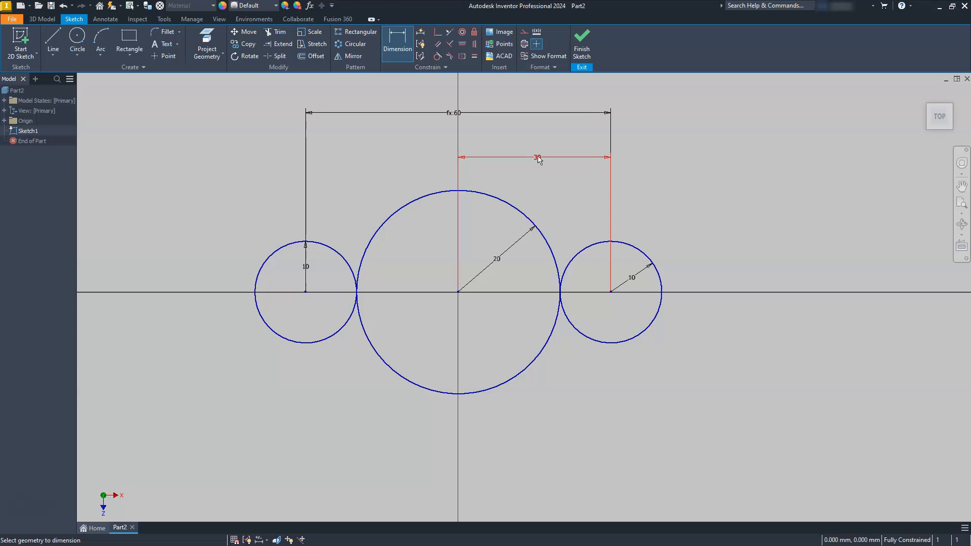
click(242, 207)
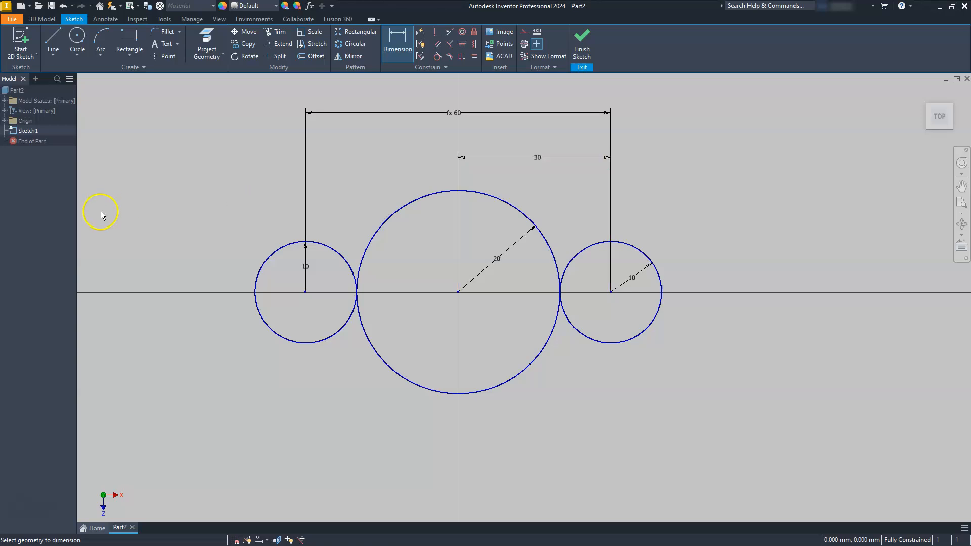
Draw a closed four-line diamond loosely around the three circles
click(50, 39)
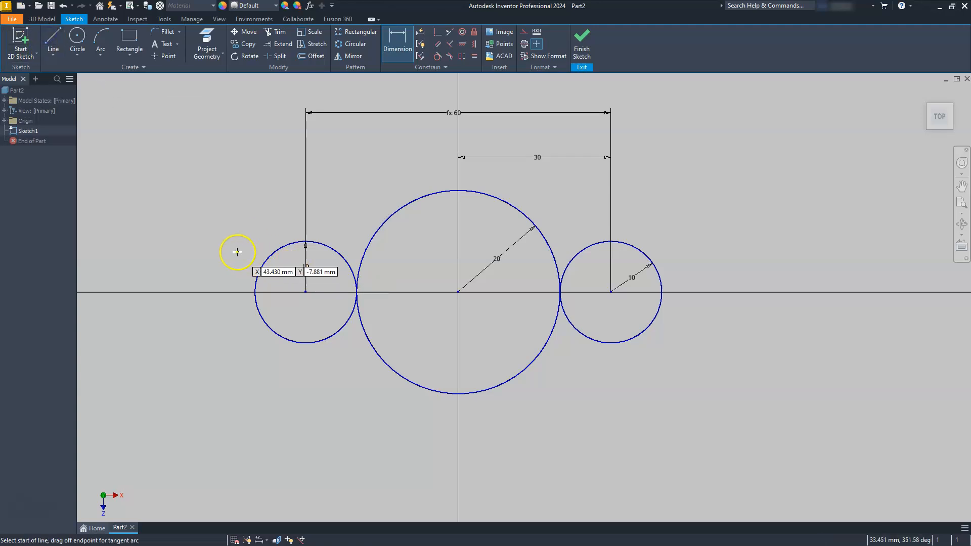
click(171, 250)
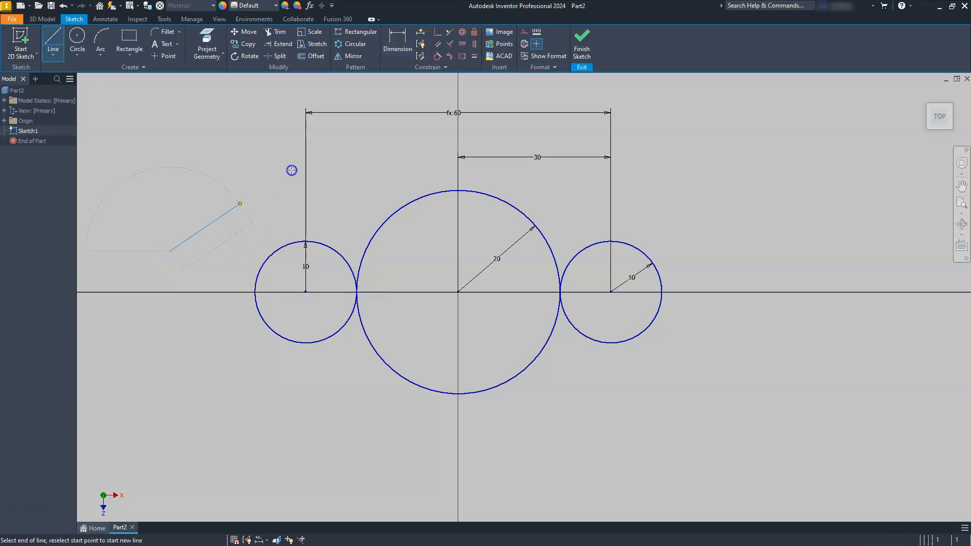
click(444, 134)
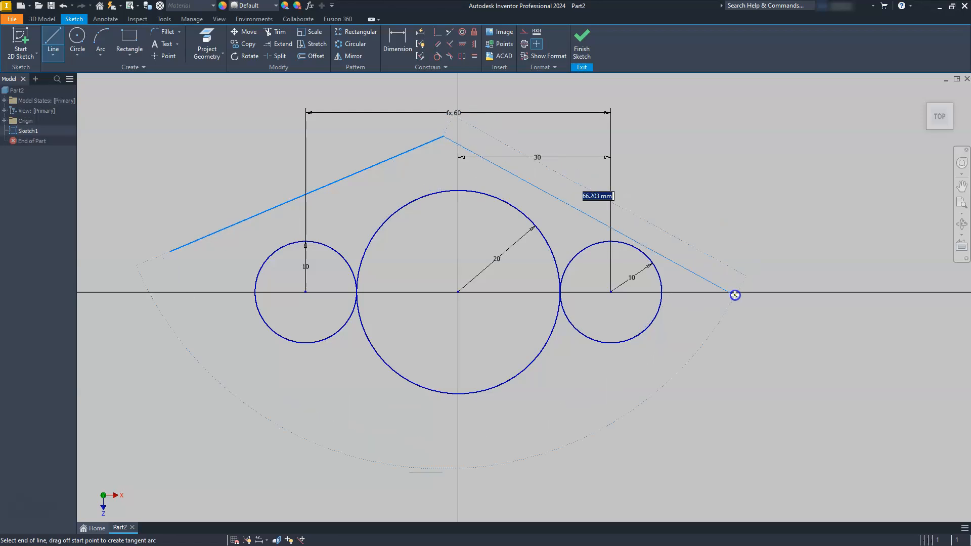
click(738, 276)
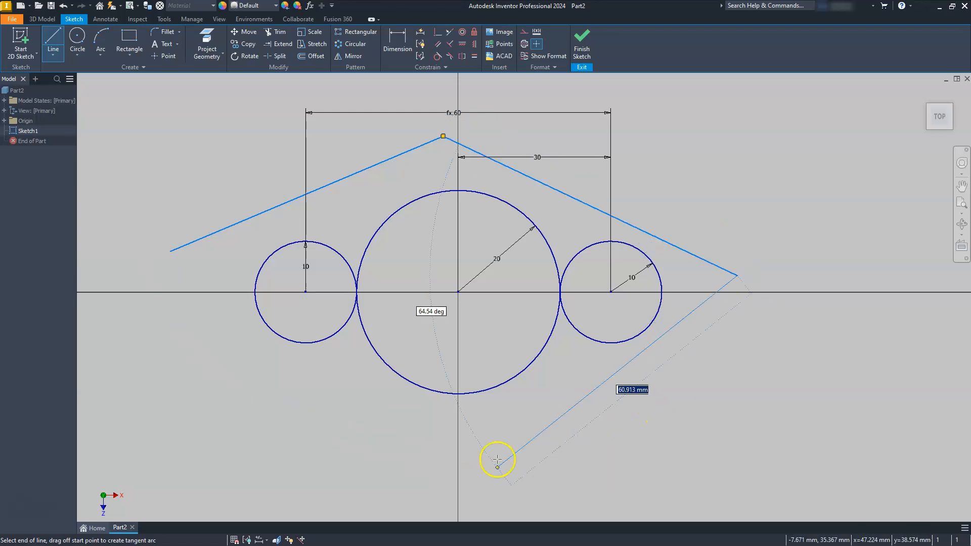
click(504, 446)
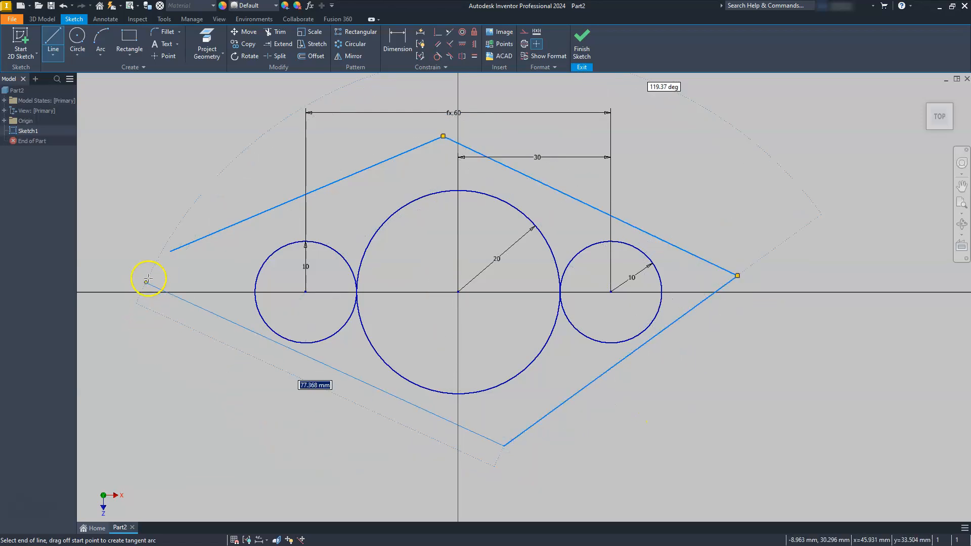
click(171, 251)
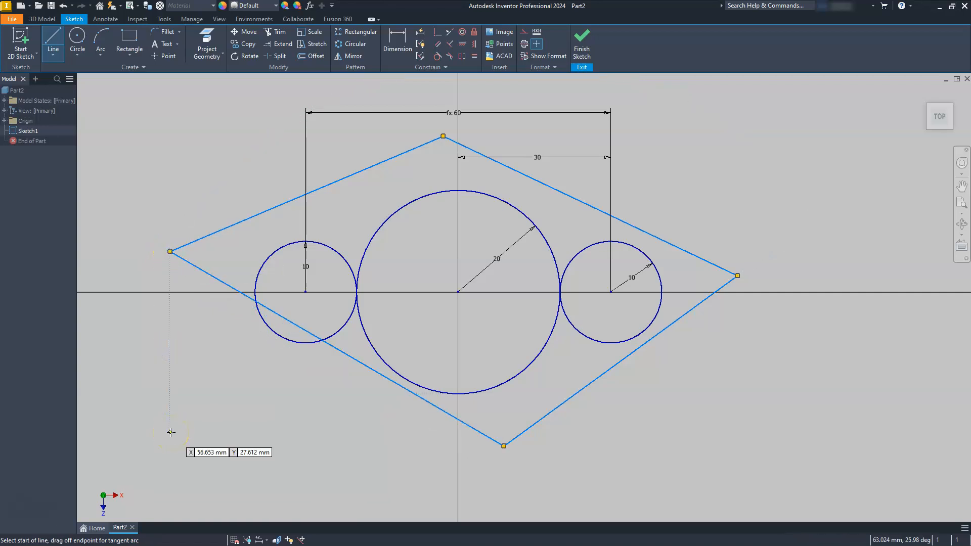
key(Escape)
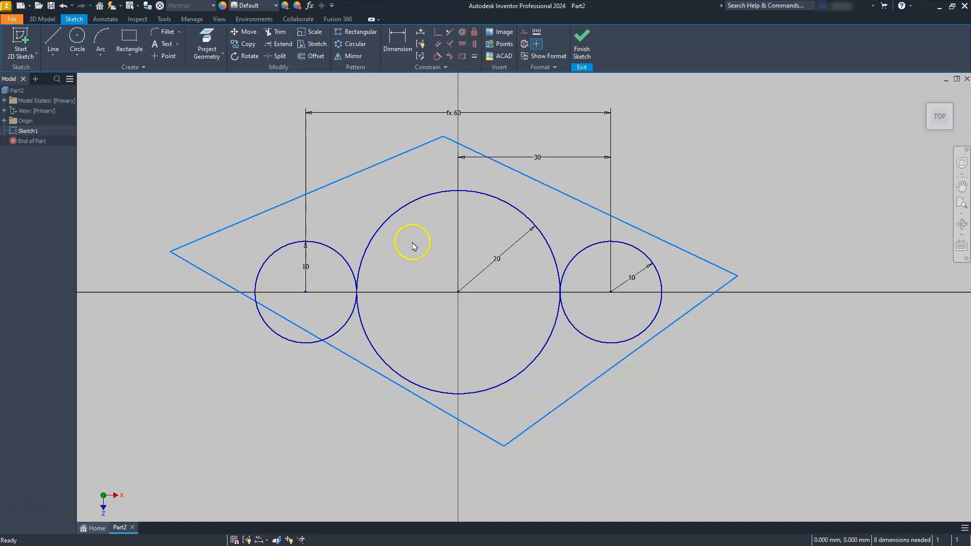
Make the diamond's upper-left line tangent to the central circle and to the left small circle
click(438, 56)
click(412, 150)
click(417, 197)
click(282, 255)
click(285, 246)
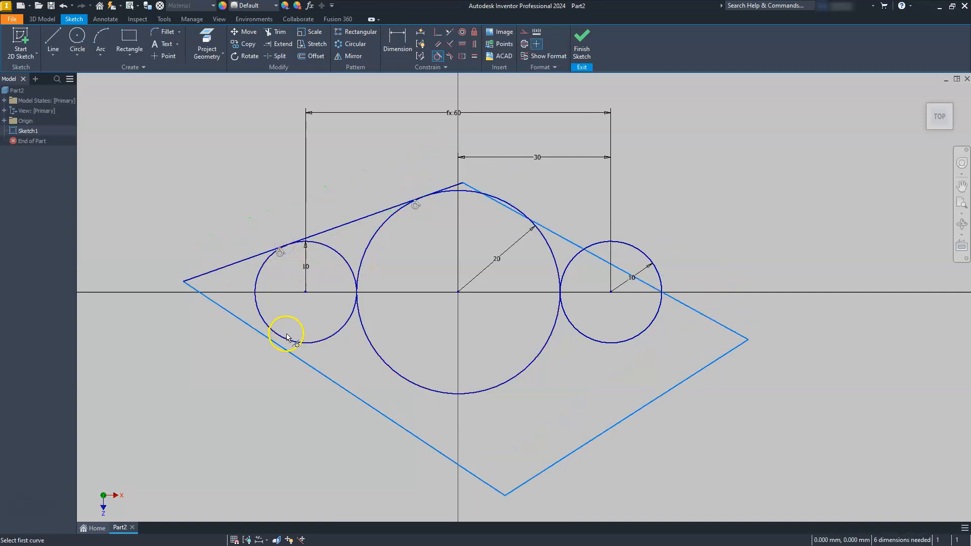
Make the diamond's lower-left line tangent to the left small circle and the central circle, and the lower-right line tangent to the central circle
click(284, 341)
click(284, 348)
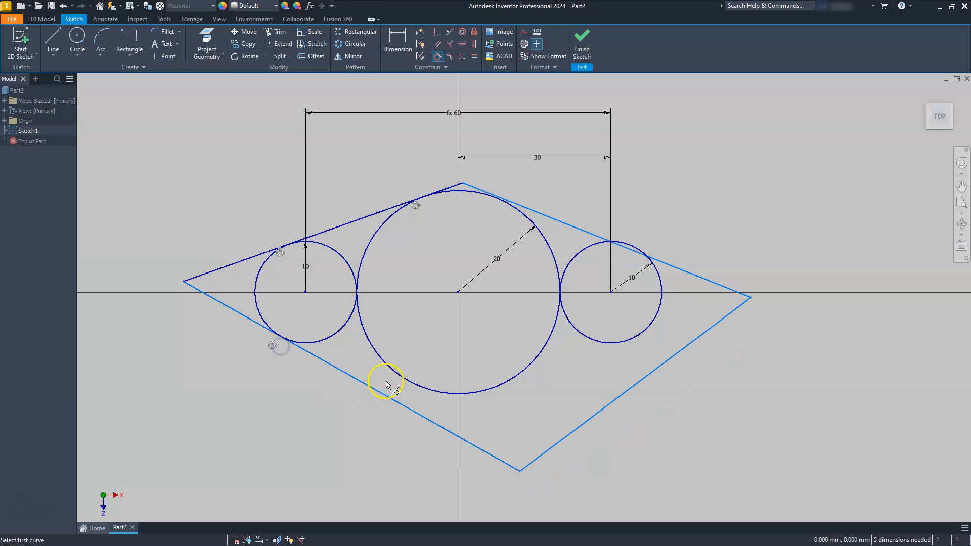
click(416, 414)
click(420, 388)
click(573, 391)
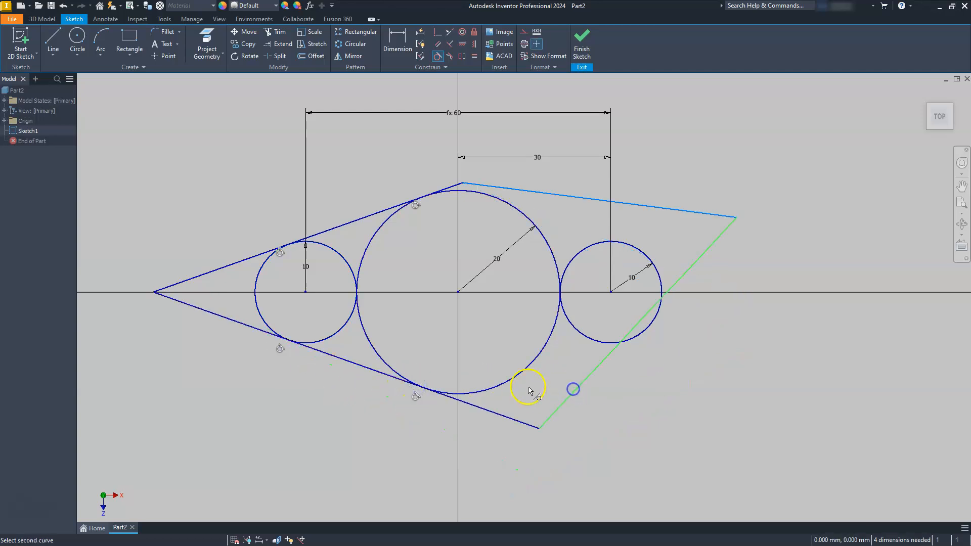
click(524, 371)
Try to make the diamond's lower-right line tangent to the right small circle
click(594, 297)
click(652, 326)
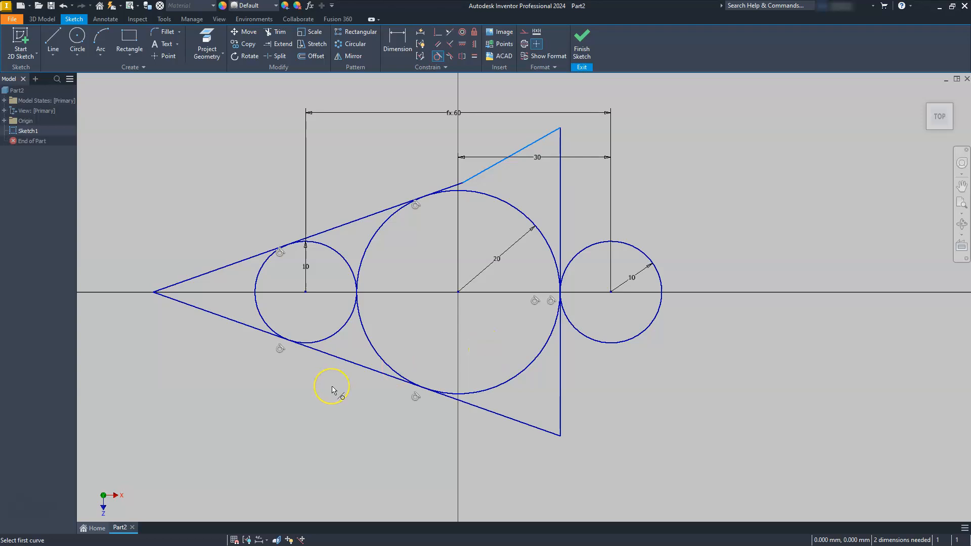
key(Escape)
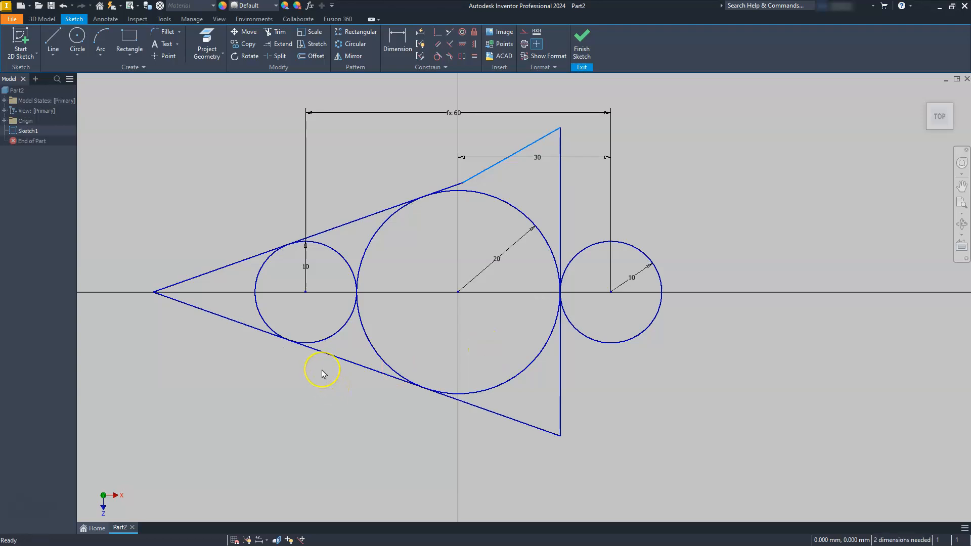
click(61, 6)
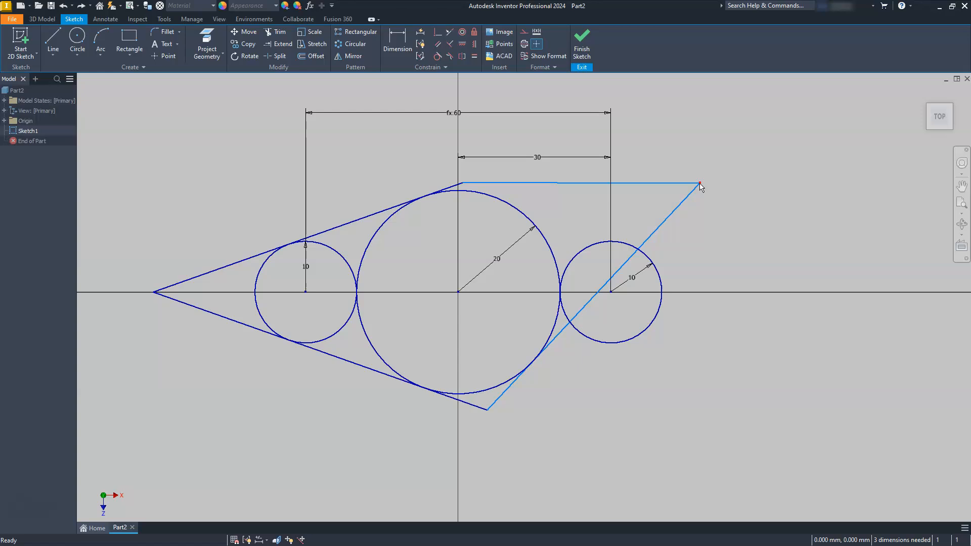
Move the diamond's right corner out close to the horizontal axis and make the lower-right line tangent to the right small circle
drag(700, 184, 772, 287)
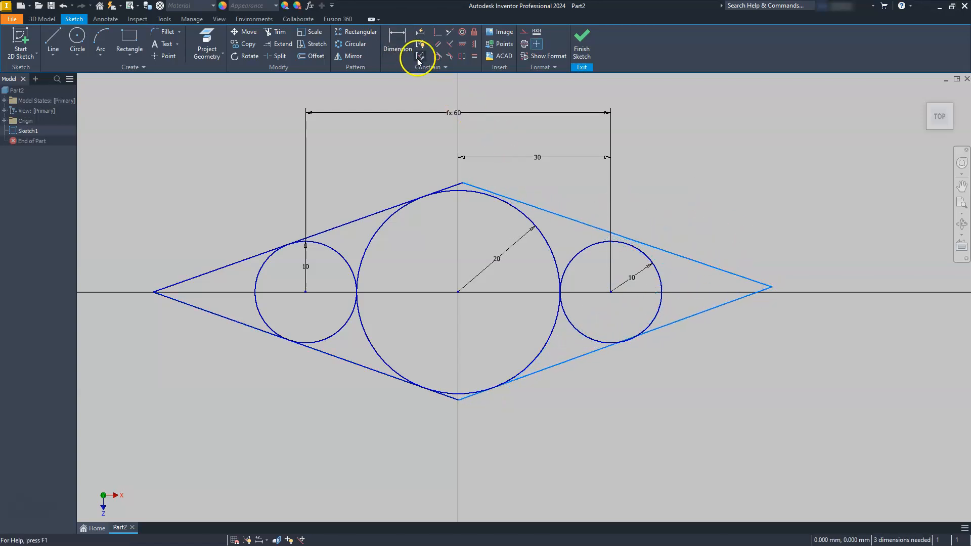
click(436, 61)
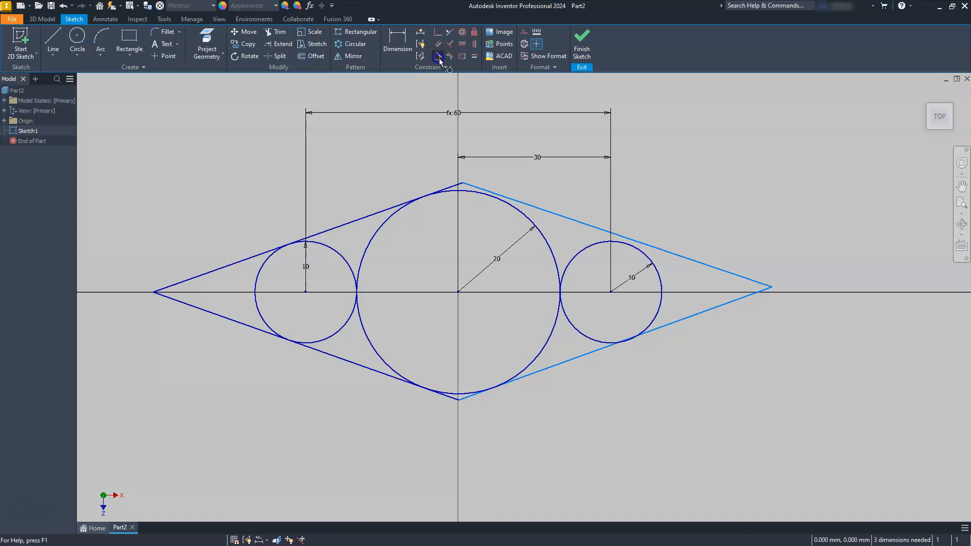
click(598, 353)
click(613, 341)
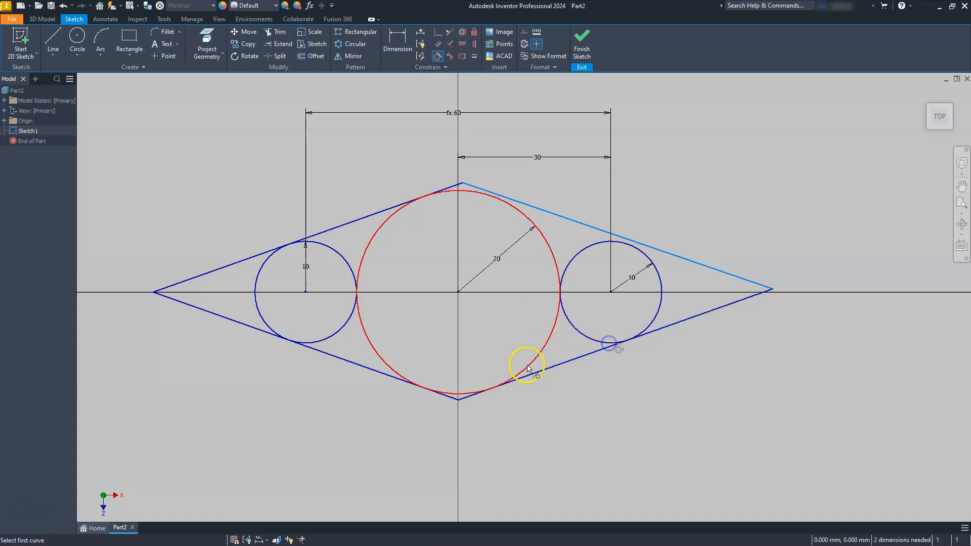
Make the diamond's upper-right line tangent to the right small circle and to the central circle
click(597, 243)
click(643, 244)
click(497, 208)
click(501, 202)
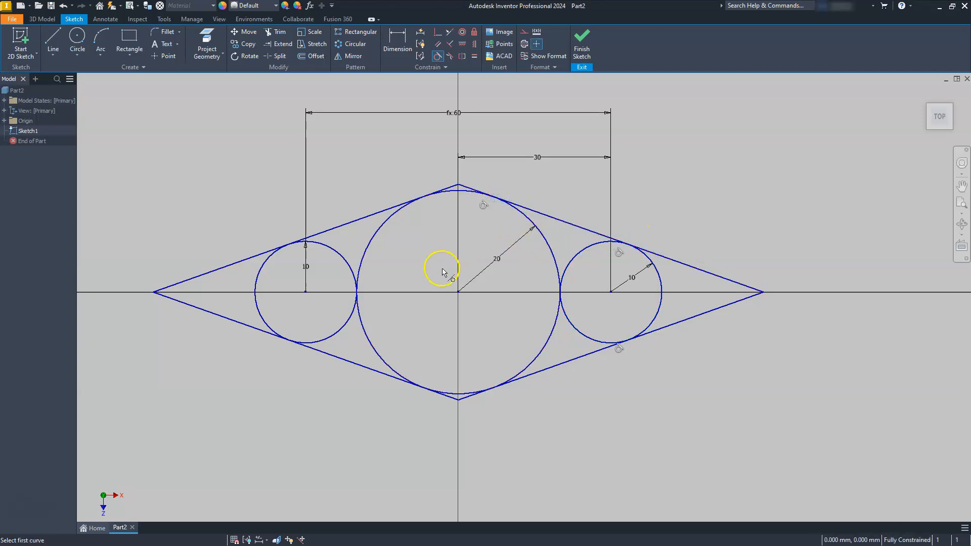
Trim away the diamond's left tip, the inner arcs of both small circles and the central circle's left arc
click(276, 32)
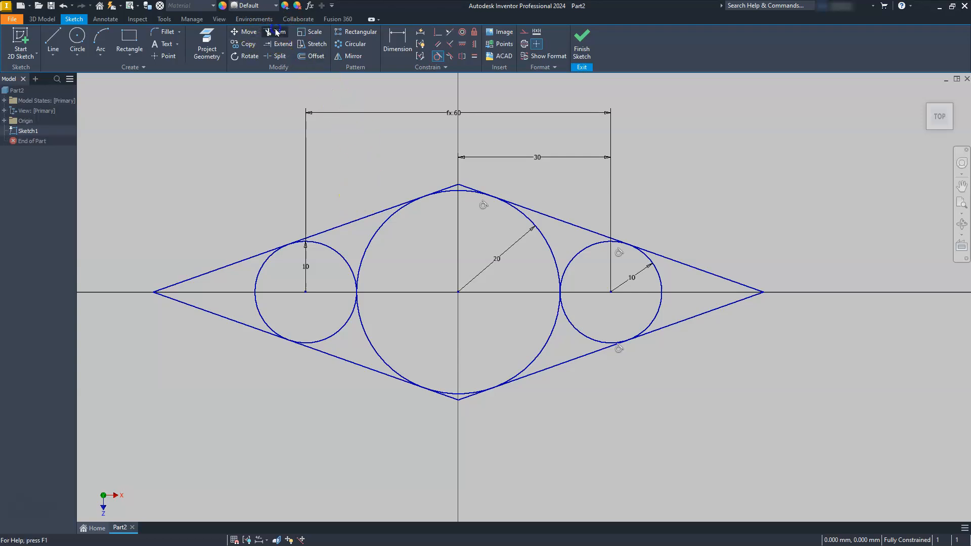
click(239, 324)
click(244, 257)
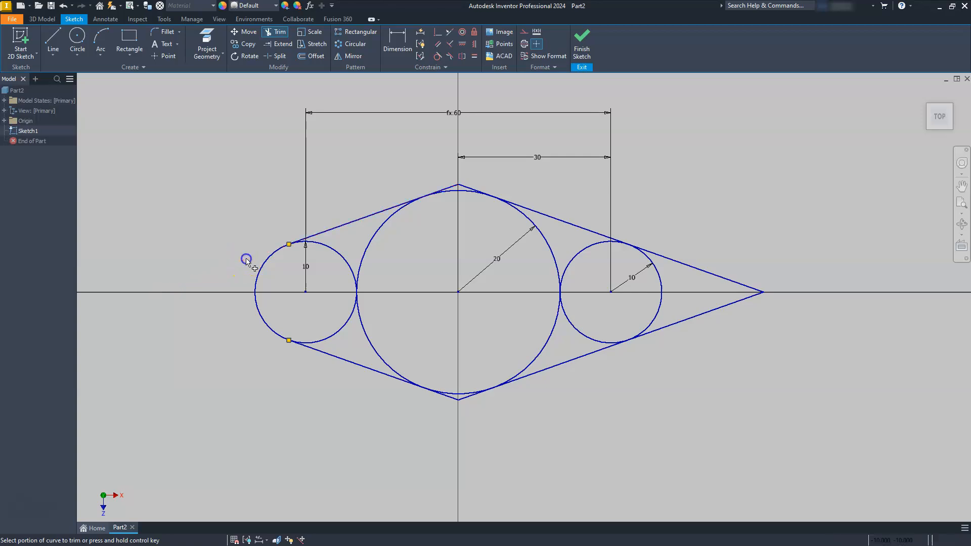
click(337, 254)
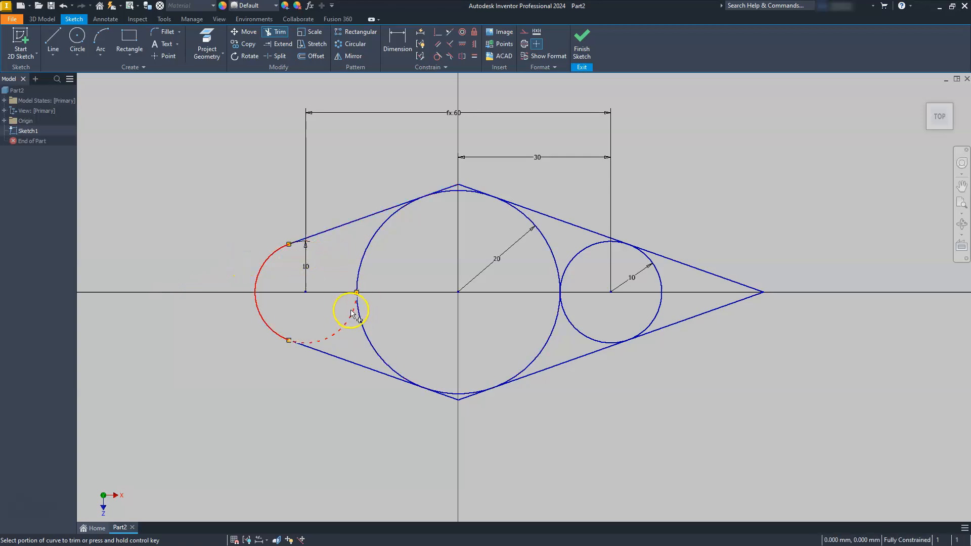
click(360, 317)
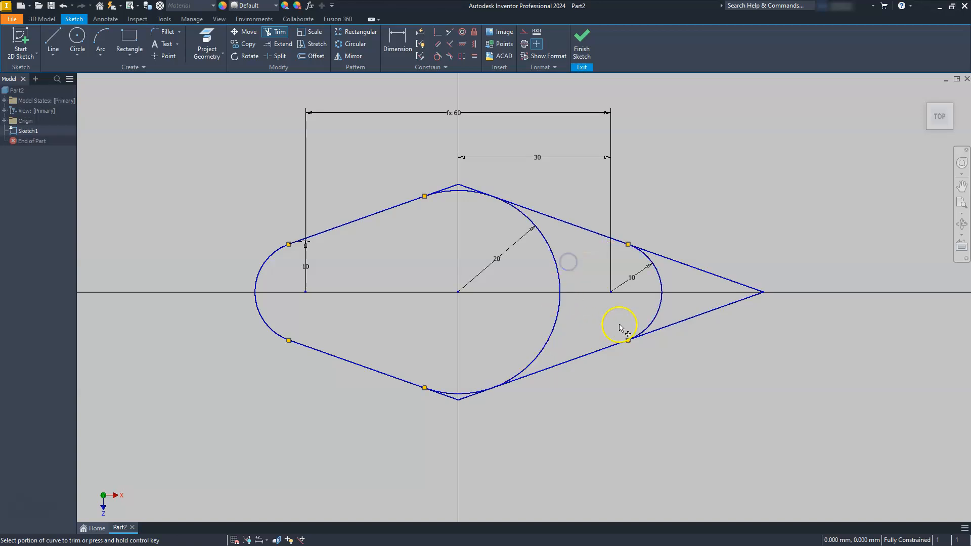
Trim away the diamond's right tip, its upper and lower corners beyond the central arcs, and the central circle's right arc
click(704, 315)
click(704, 270)
click(467, 397)
click(449, 404)
click(546, 345)
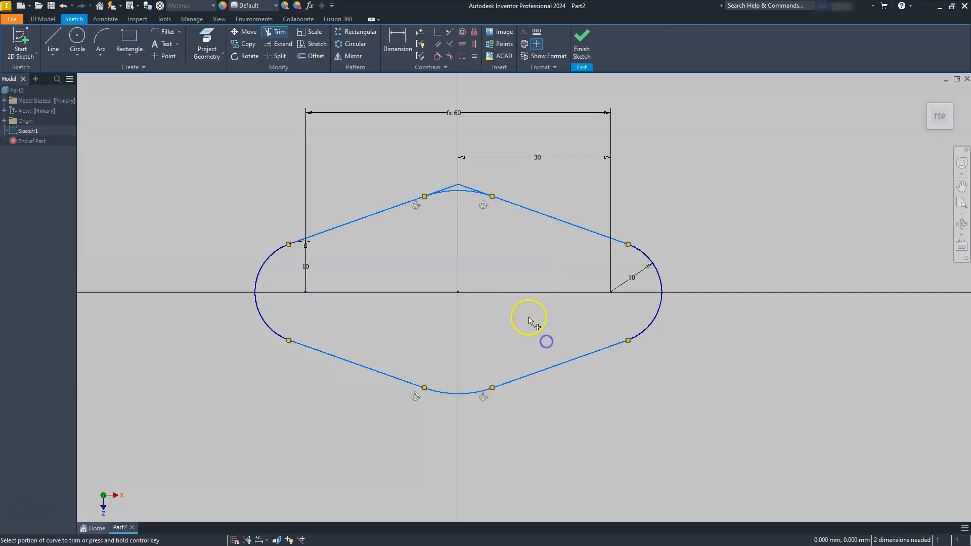
click(448, 188)
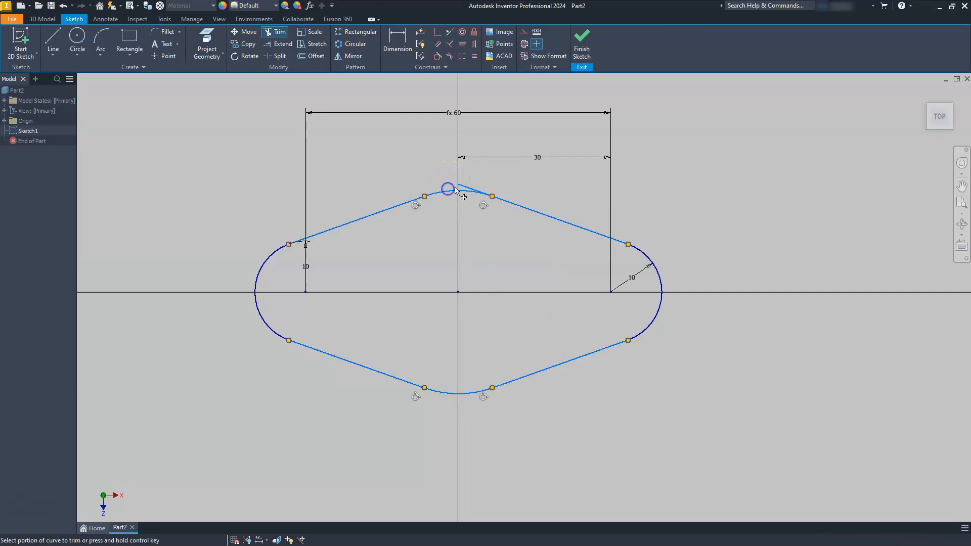
key(Escape)
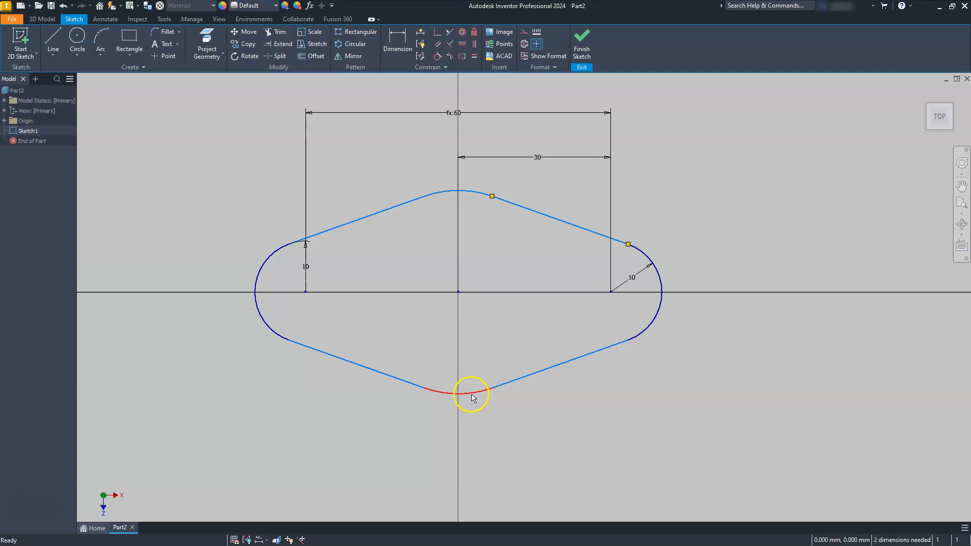
Dimension the lower central arc's radius as 20 mm
click(397, 32)
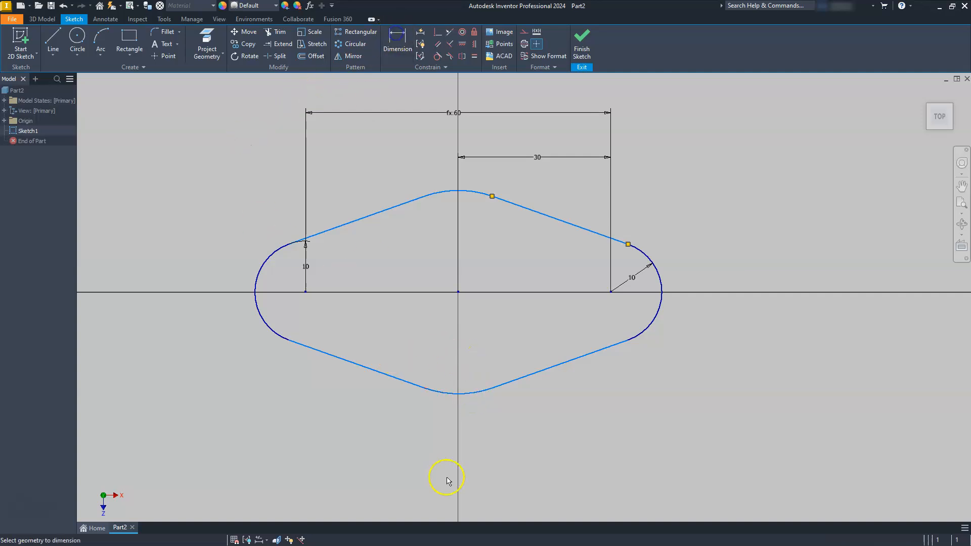
click(477, 427)
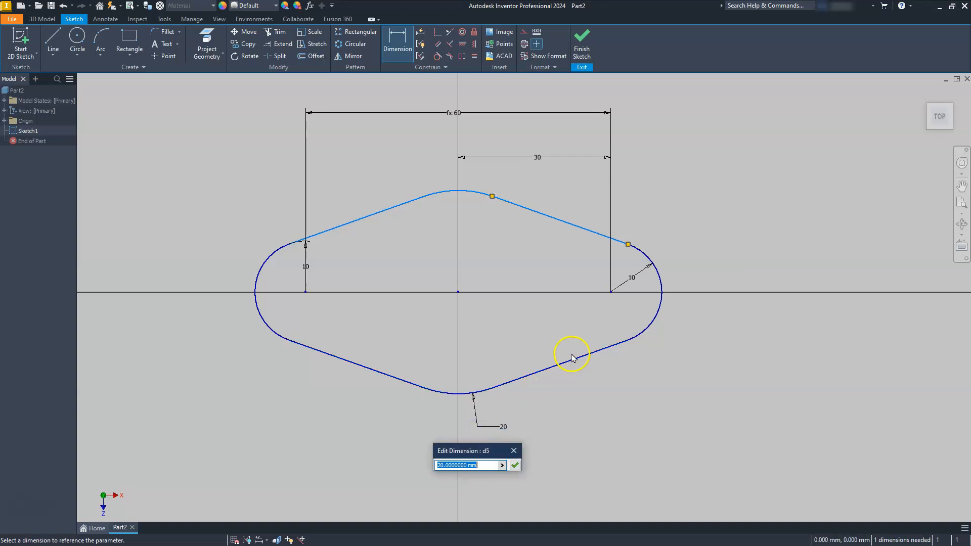
key(Return)
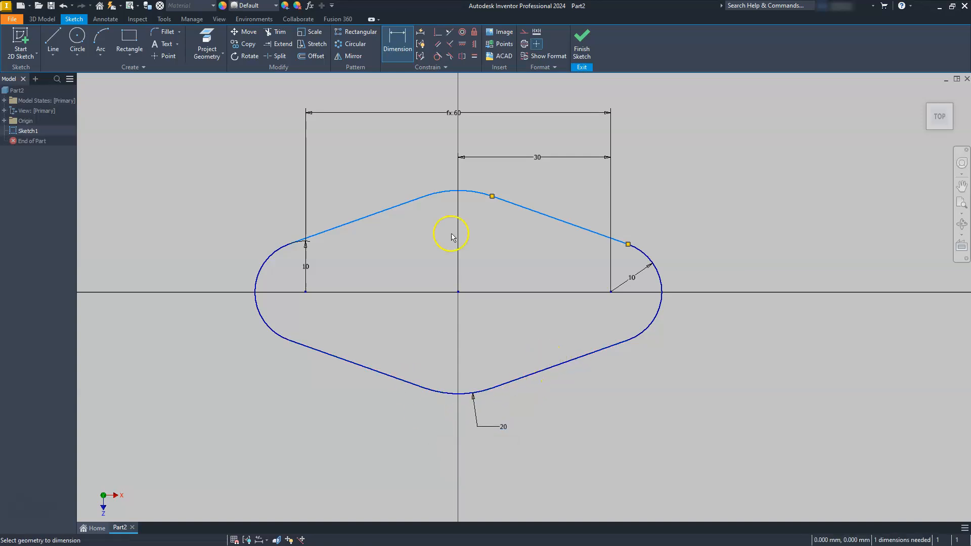
Try to make the upper and lower central arcs concentric
click(462, 33)
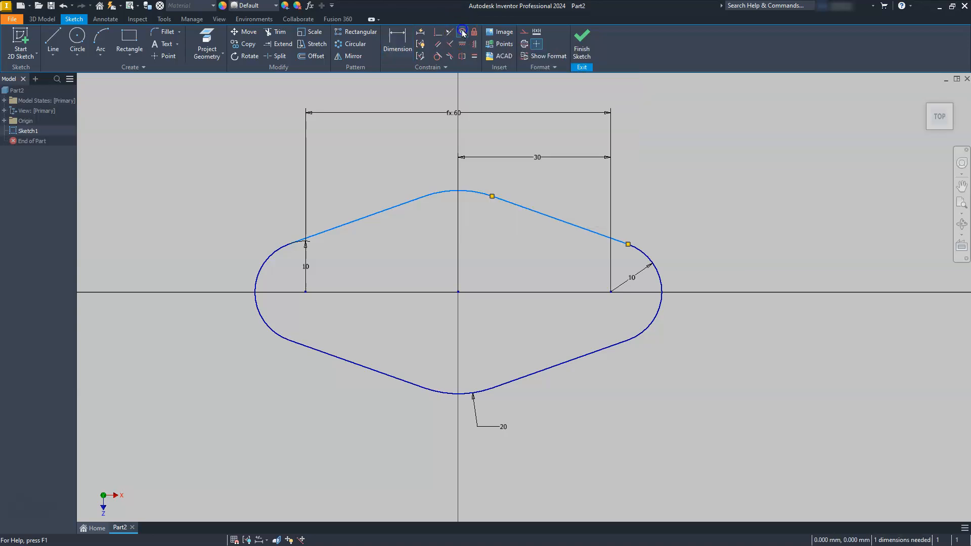
click(468, 194)
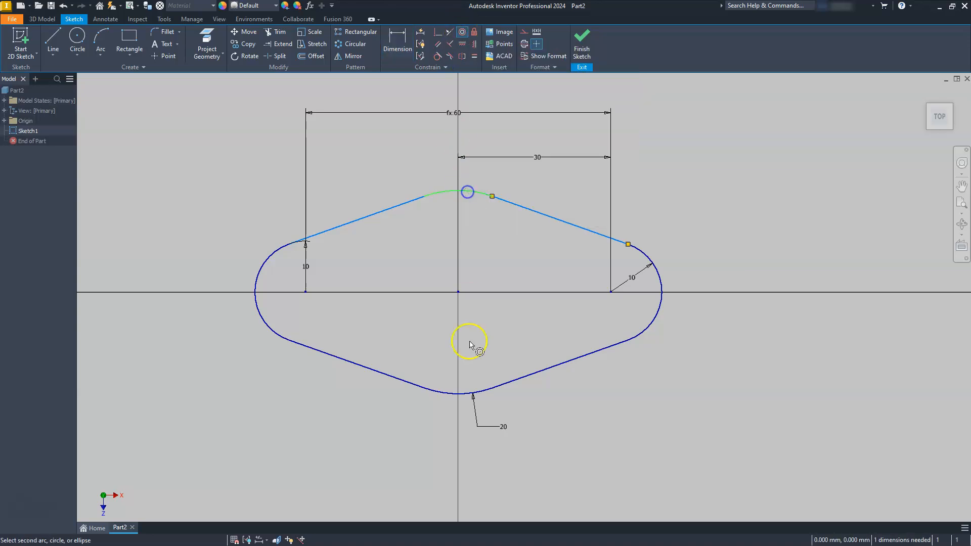
click(465, 400)
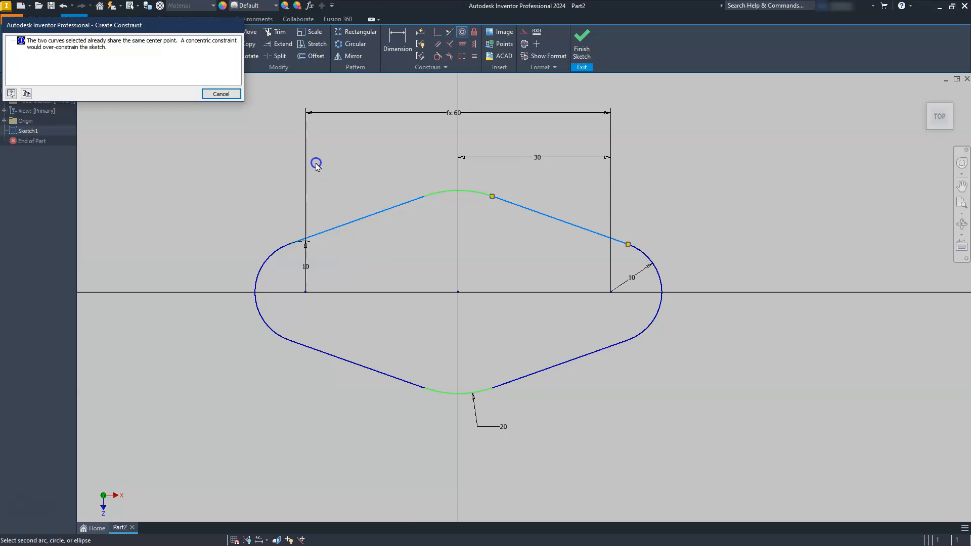
click(218, 94)
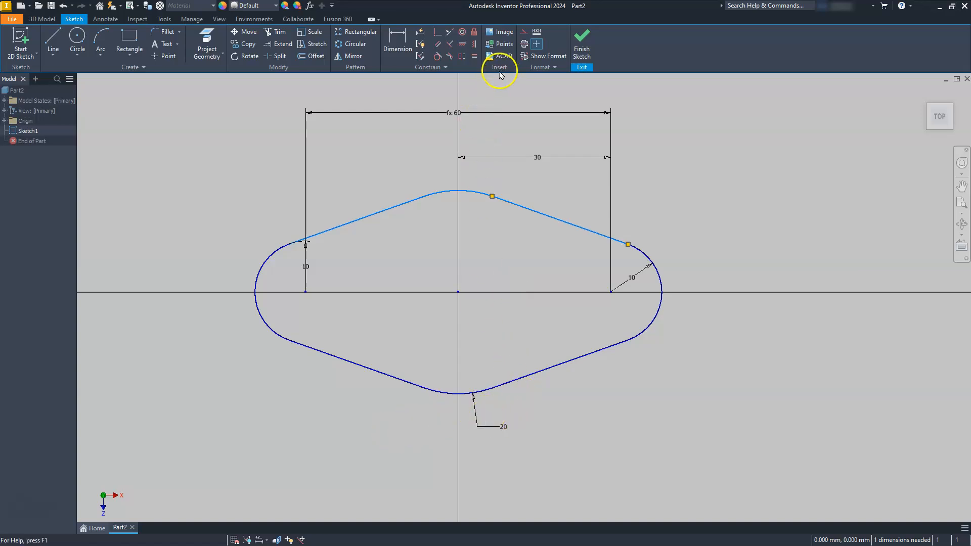
Apply an Equal constraint between the lower and upper central arcs
click(475, 57)
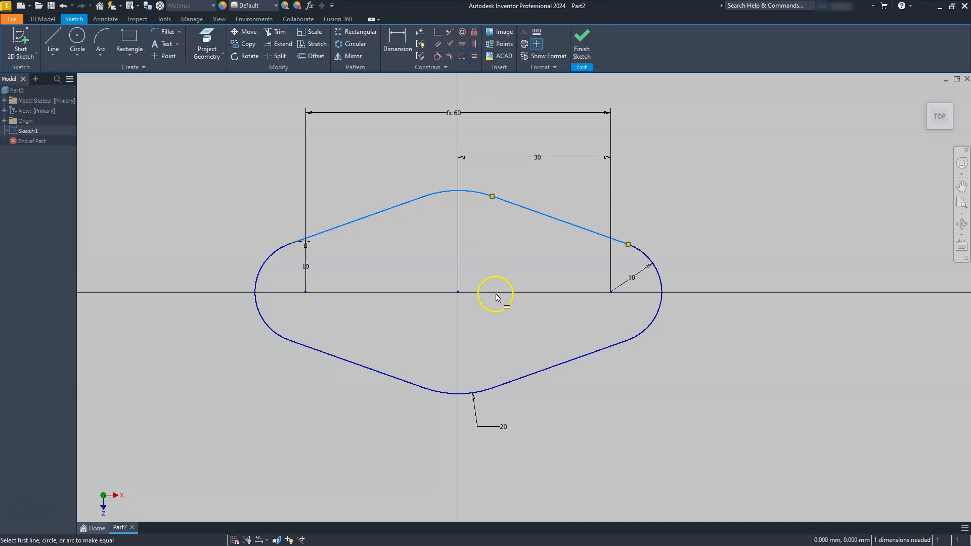
click(459, 393)
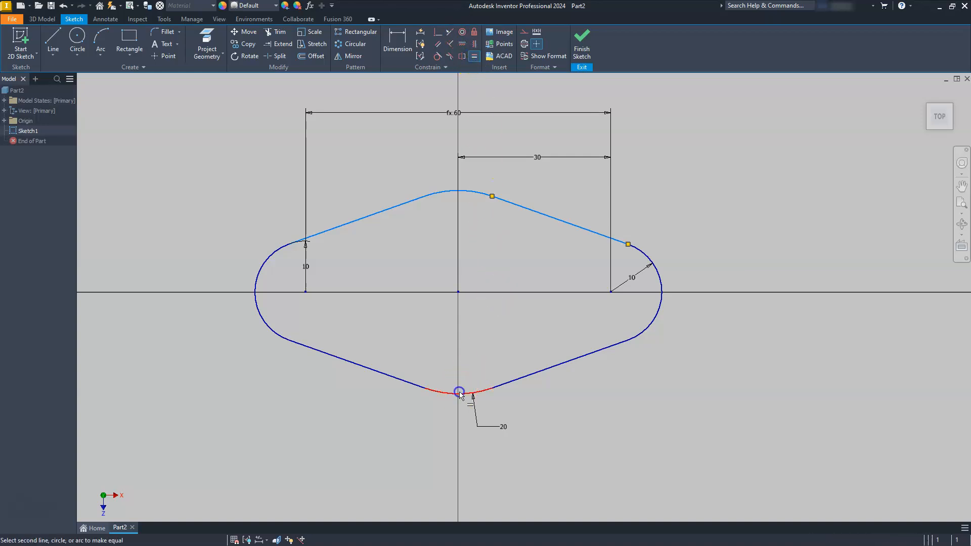
click(481, 194)
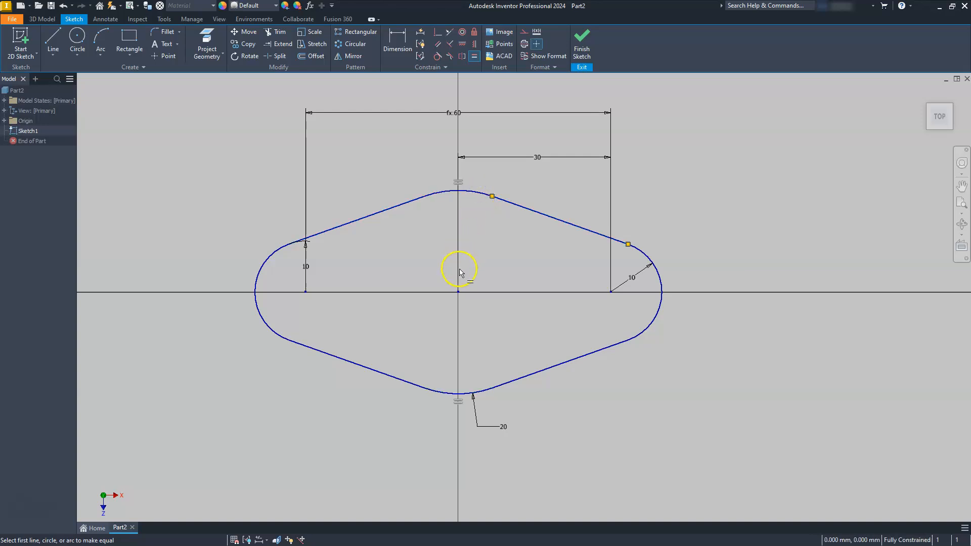
key(Escape)
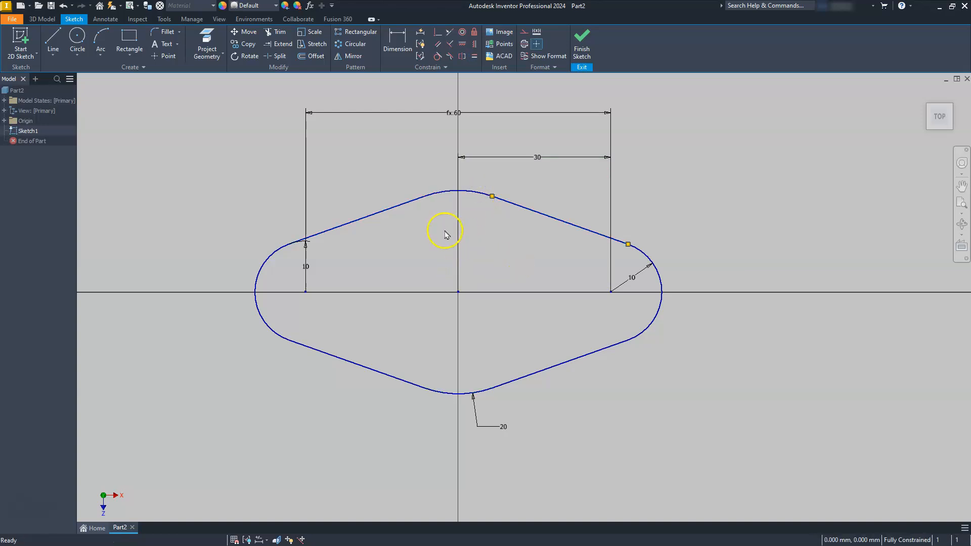
Finish the sketch and extrude the closed profile upward by 10 mm as a new solid
click(583, 40)
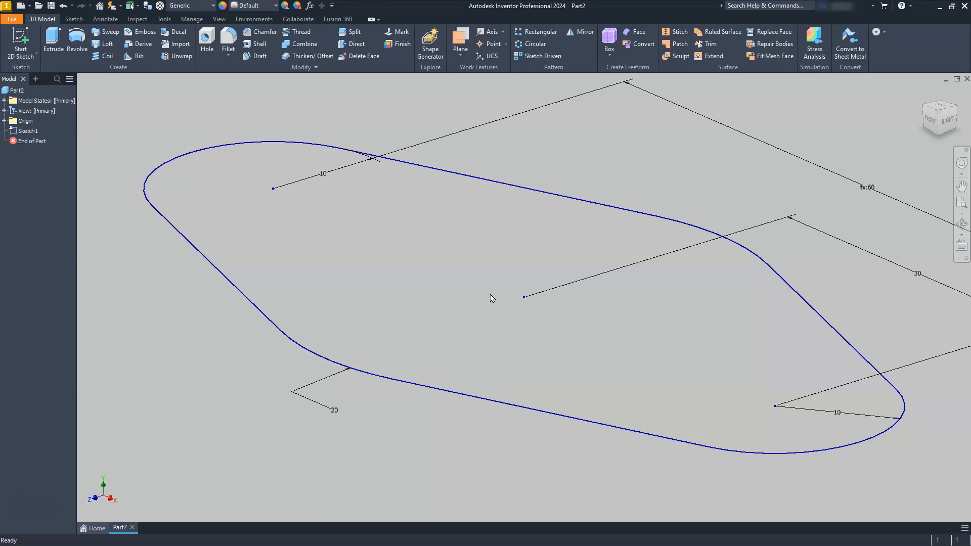
click(52, 39)
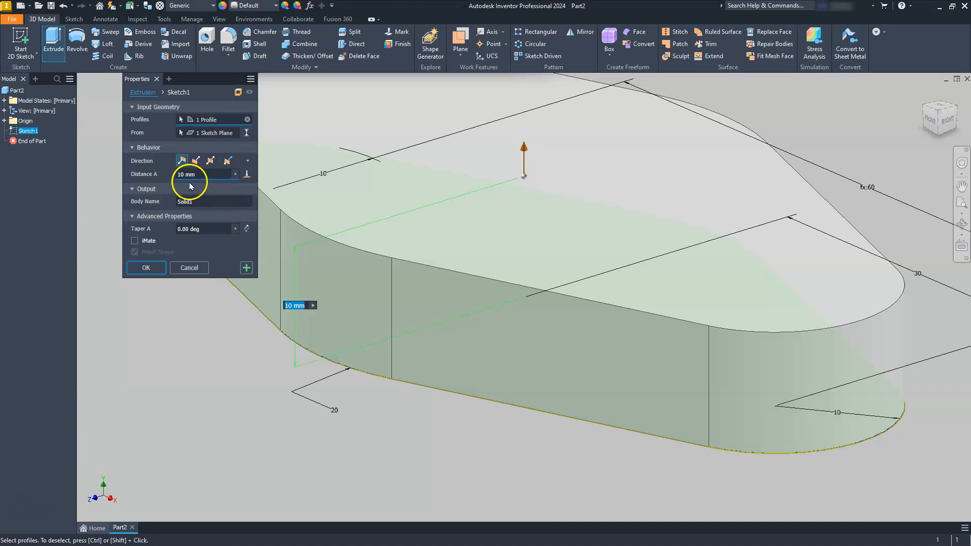
scroll(524, 344, up, 5)
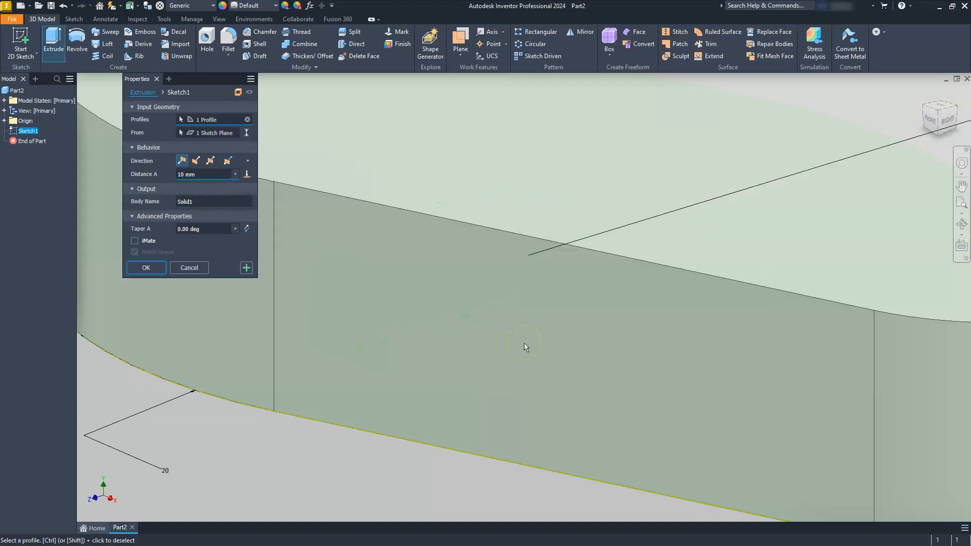
scroll(524, 344, down, 6)
scroll(506, 334, up, 2)
scroll(493, 315, down, 1)
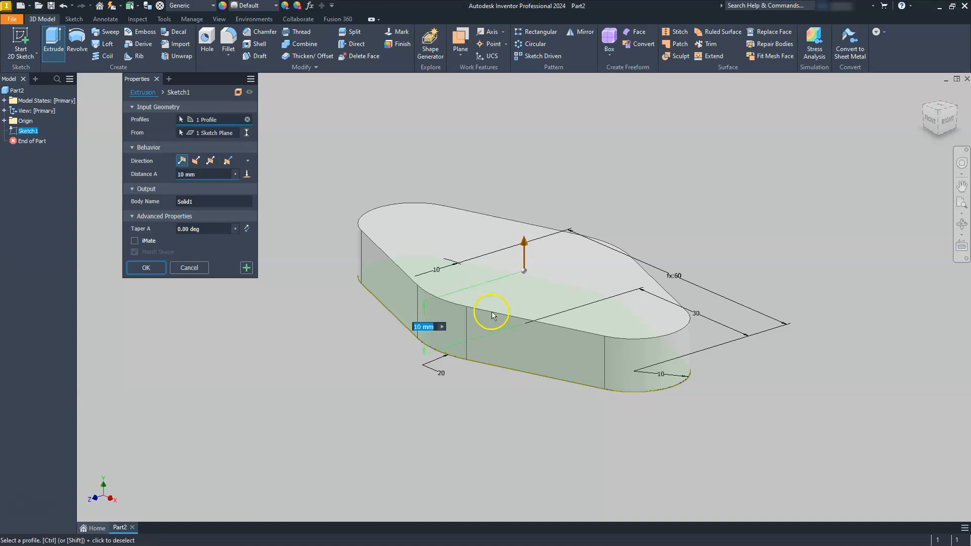
click(146, 266)
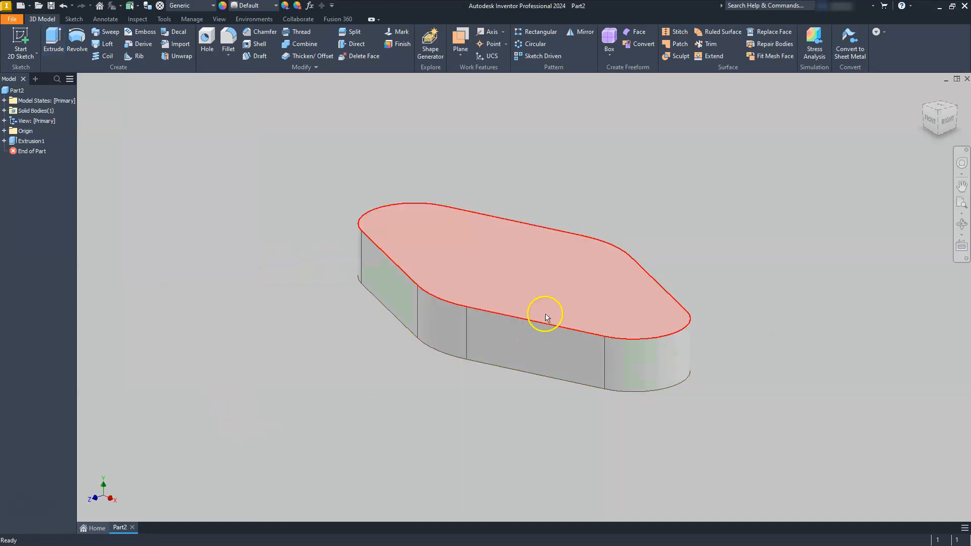
Start a new sketch on the top face of the extruded plate
click(535, 278)
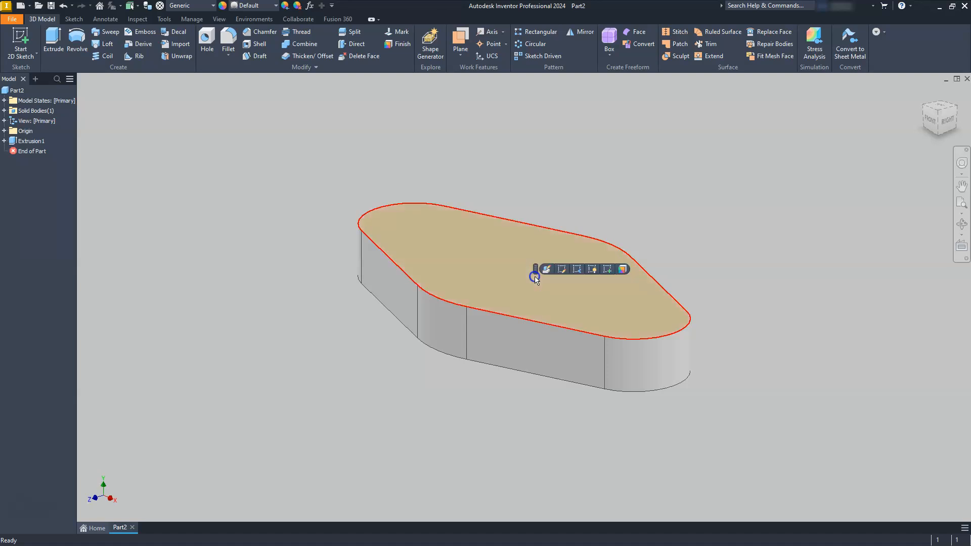
click(607, 270)
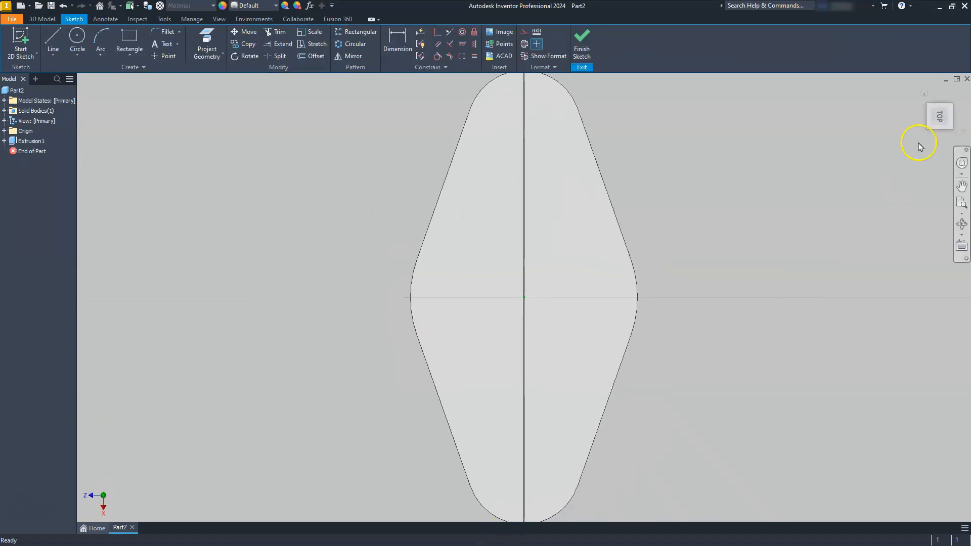
click(955, 90)
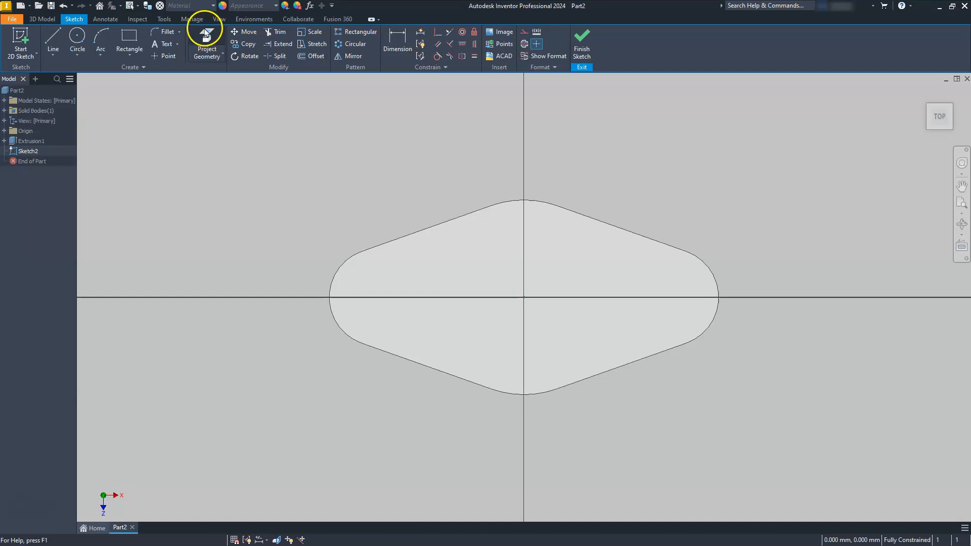
Project the plate's left, upper and right arc edges into the top-face sketch
click(207, 36)
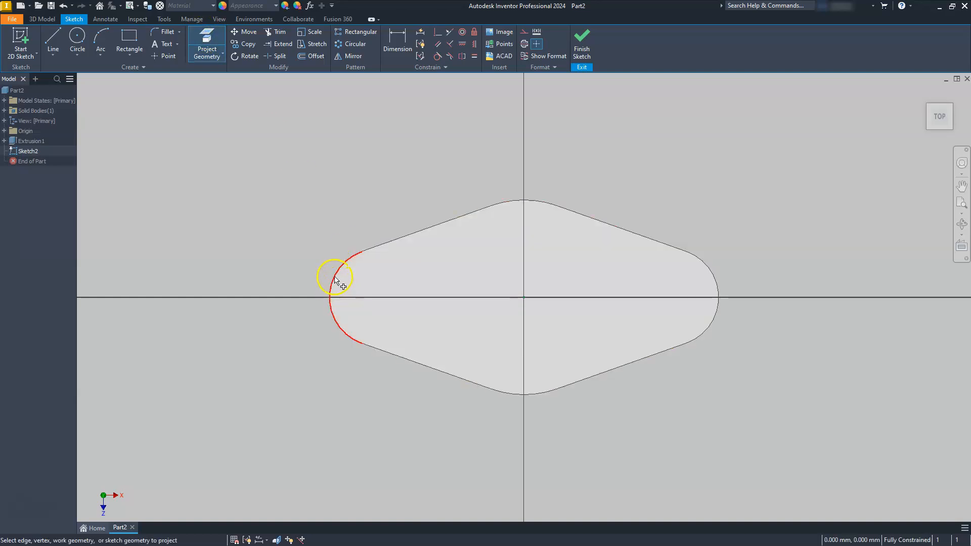
click(334, 277)
click(723, 290)
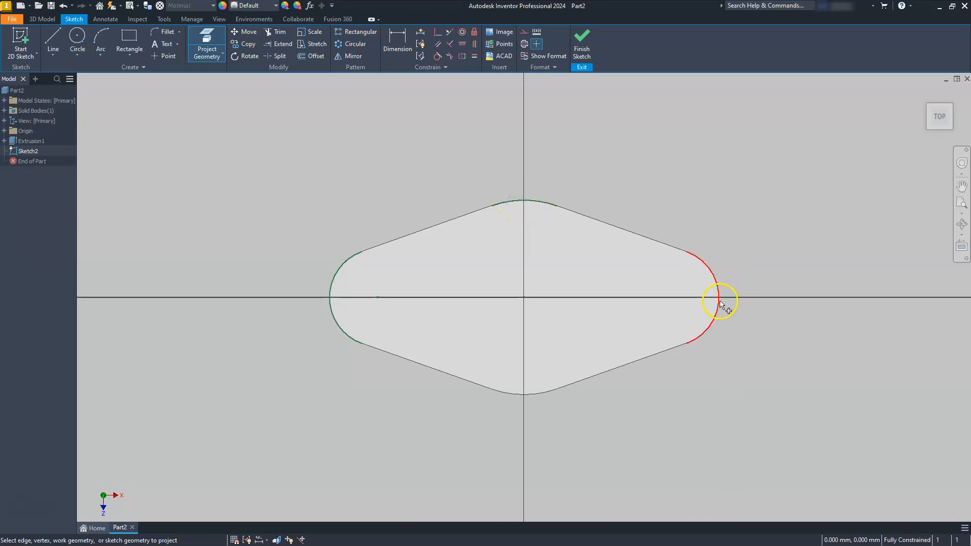
click(755, 133)
key(Escape)
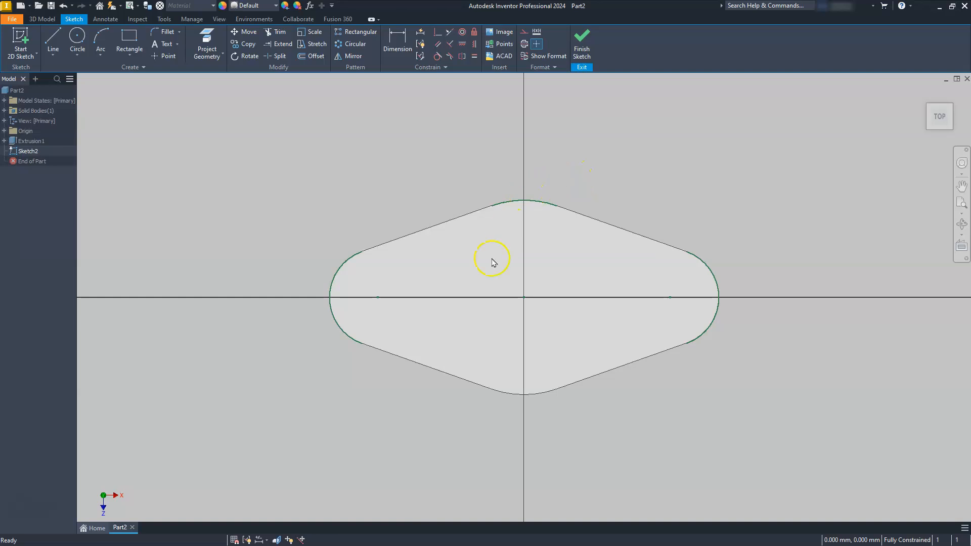
Draw two concentric circles with diameters of 31.3 mm and 20 mm centred on the origin
click(77, 38)
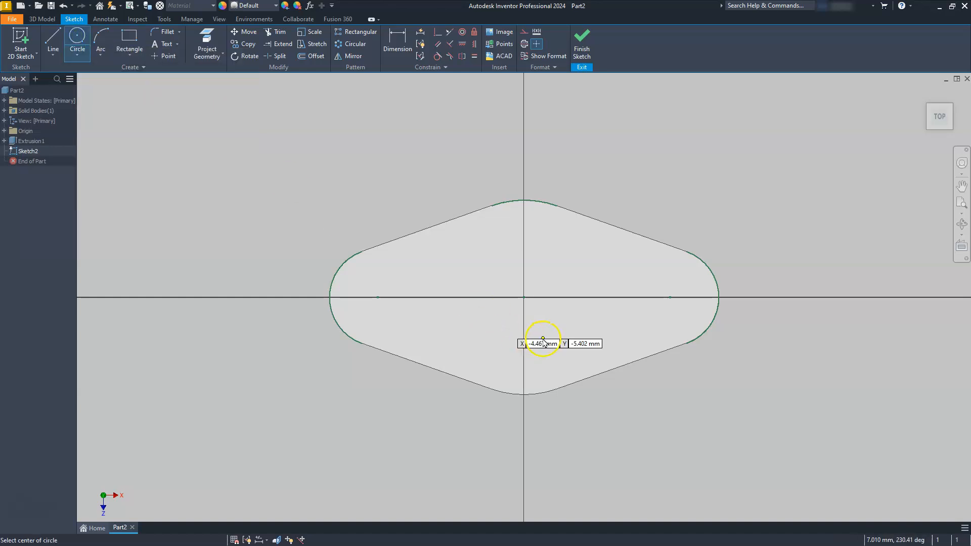
click(523, 297)
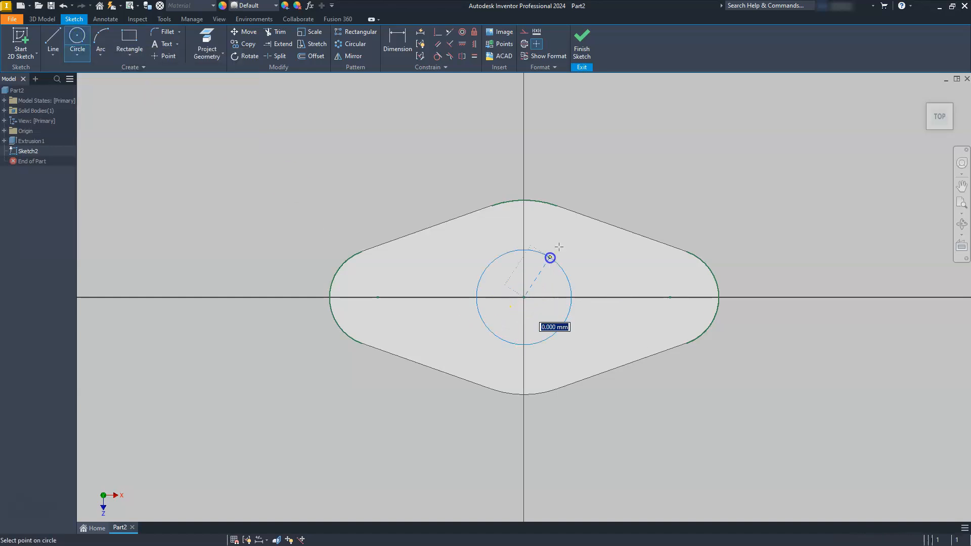
right_click(572, 242)
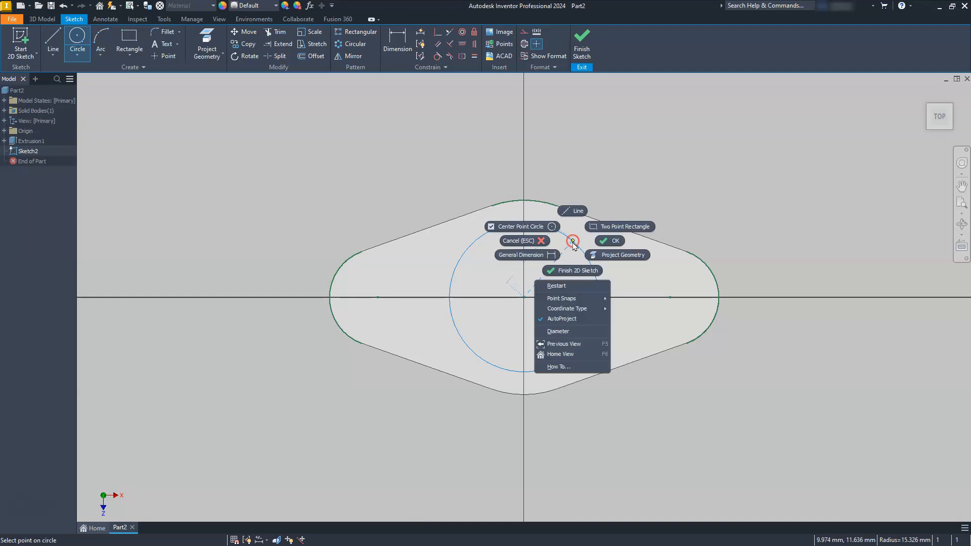
click(580, 331)
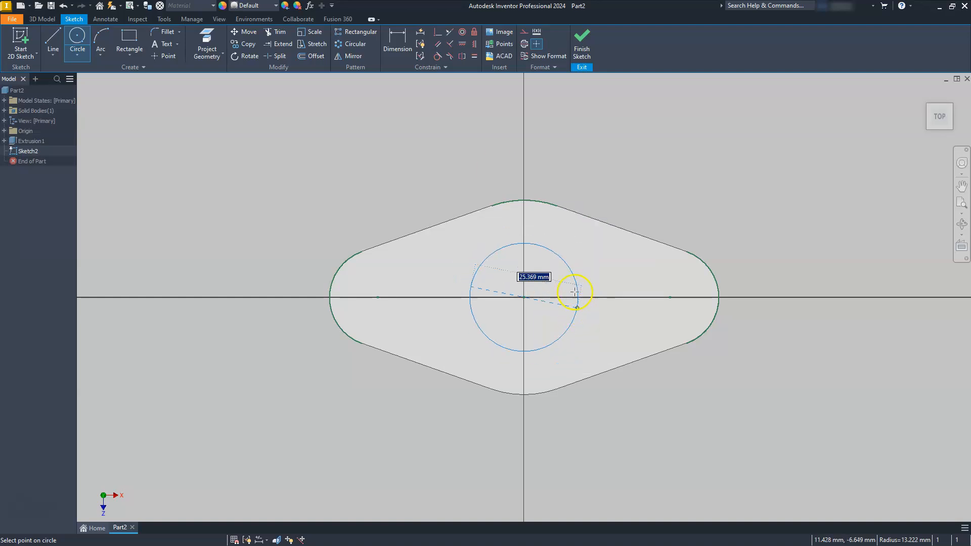
text(31.3)
key(Return)
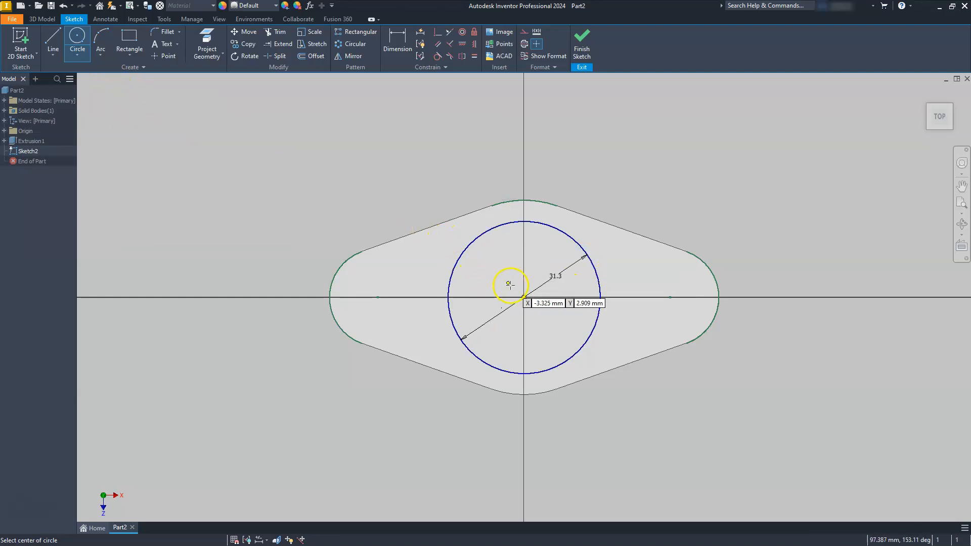
click(524, 297)
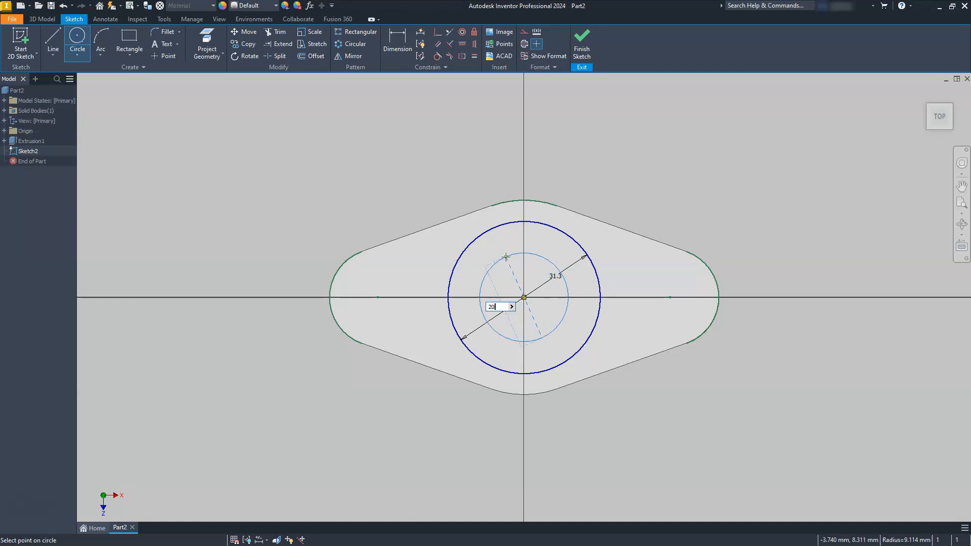
text(20)
key(Return)
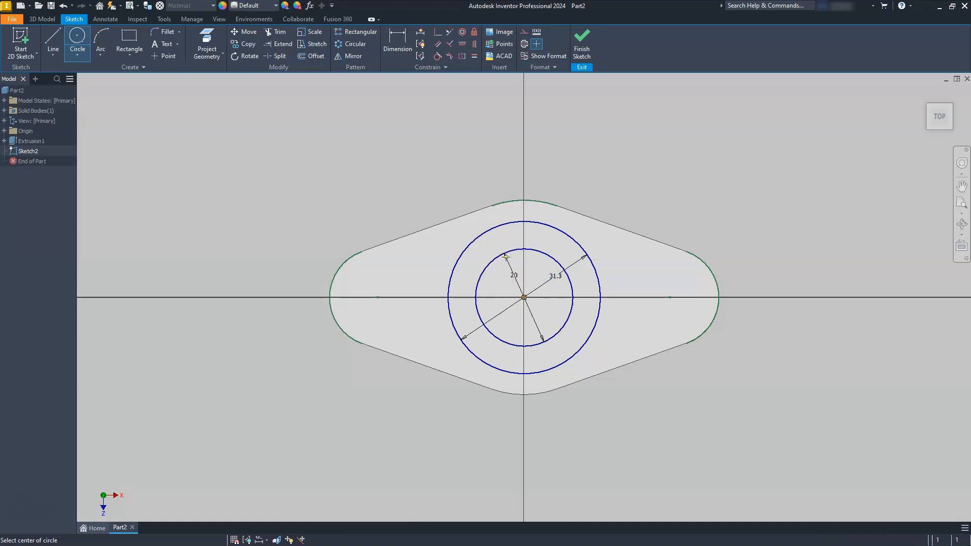
Draw concentric circles of 15 mm and 10 mm diameter at the centre of the plate's right end arc
click(671, 297)
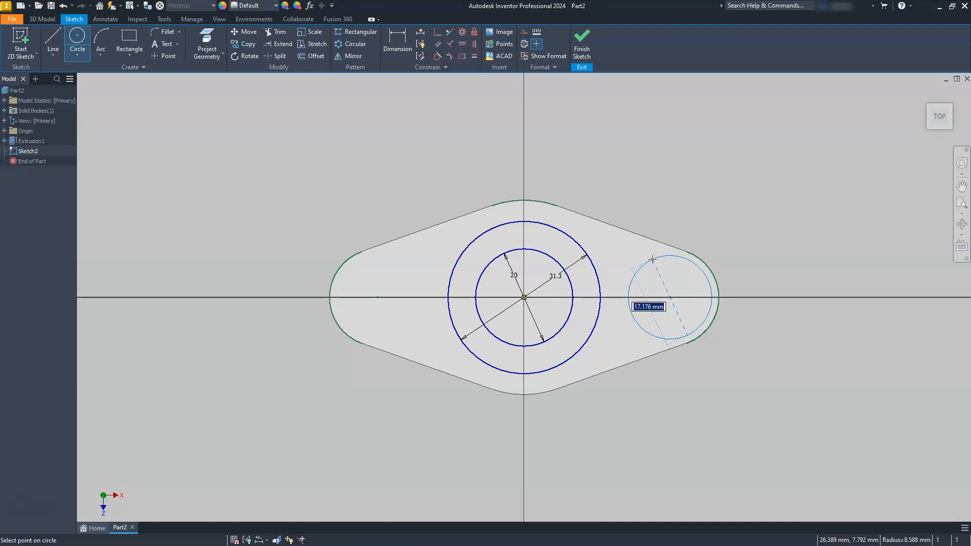
text(15)
key(Return)
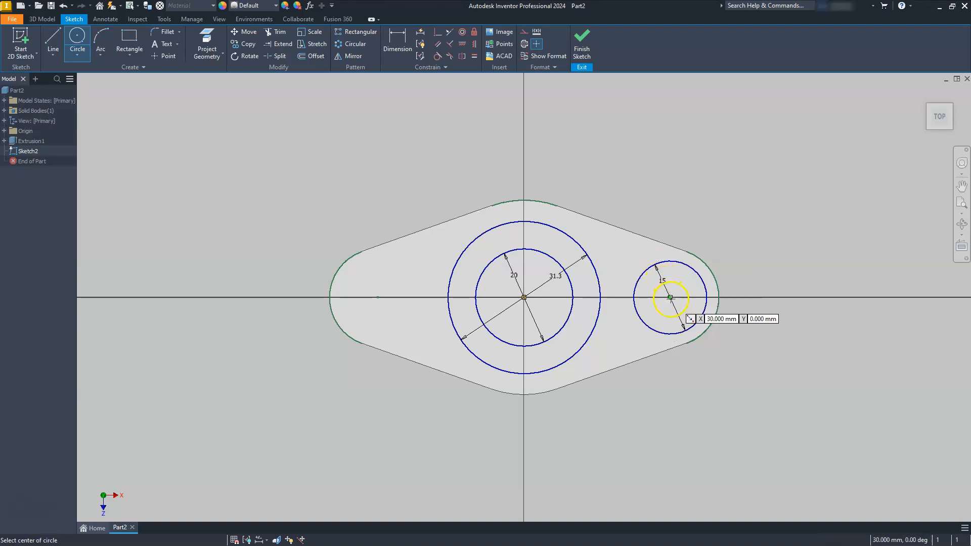
click(670, 298)
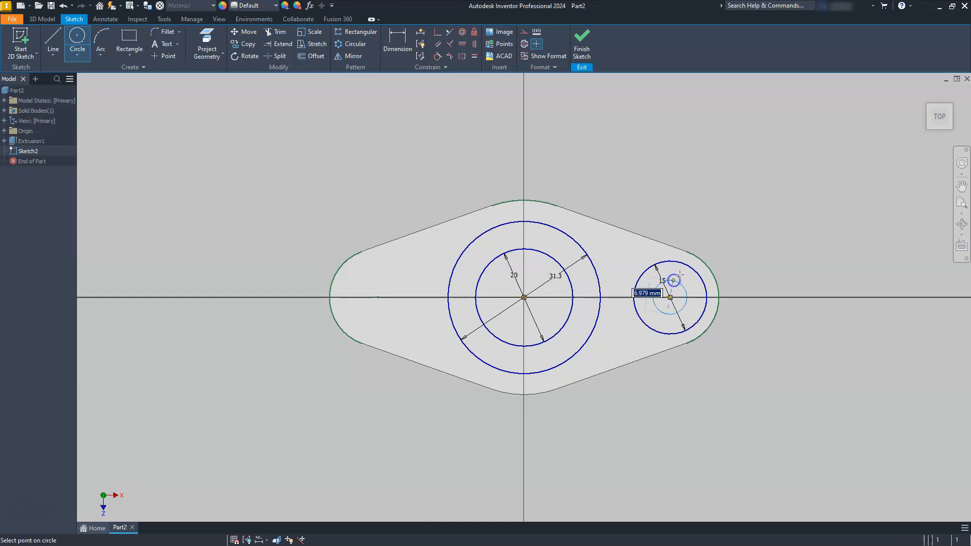
text(10)
key(Return)
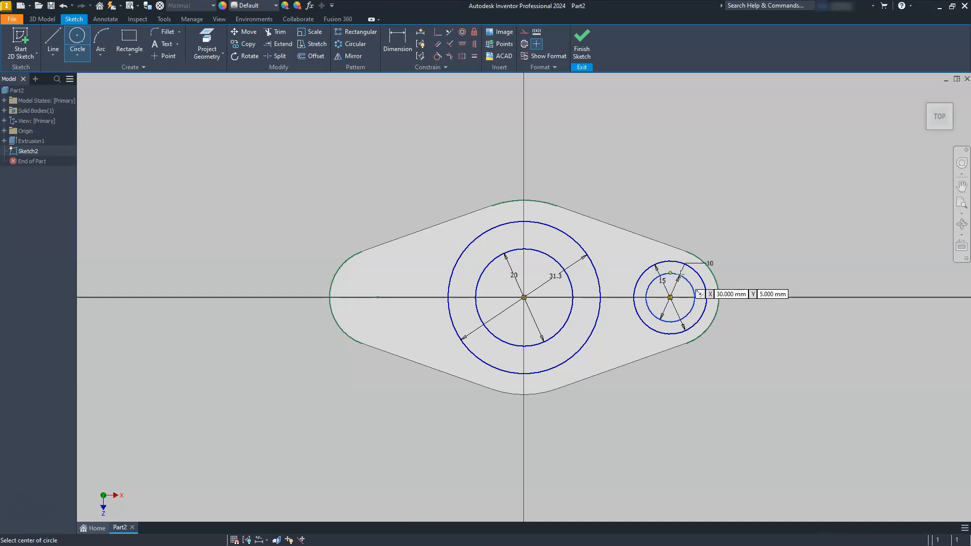
Draw concentric circles of 15 mm and 10 mm diameter at the centre of the plate's left end arc
click(378, 298)
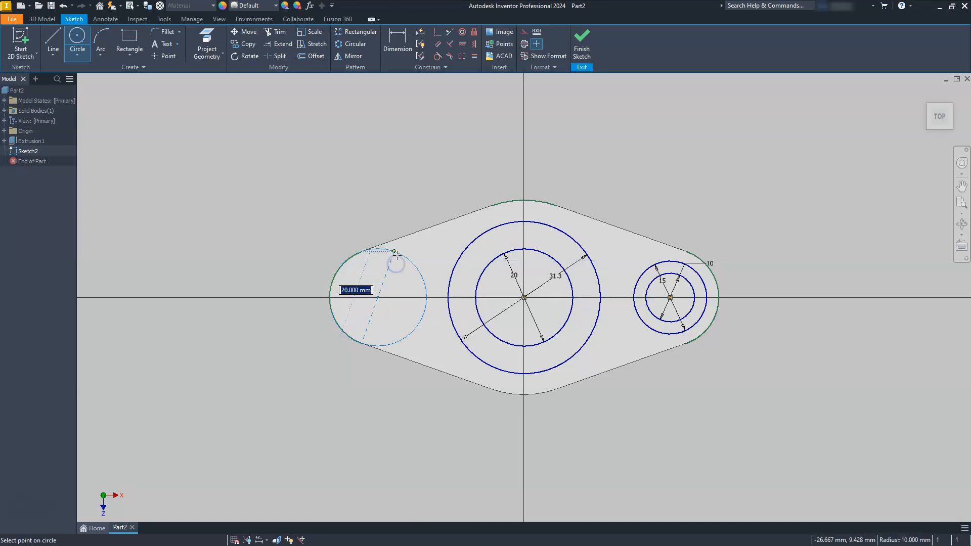
key(Return)
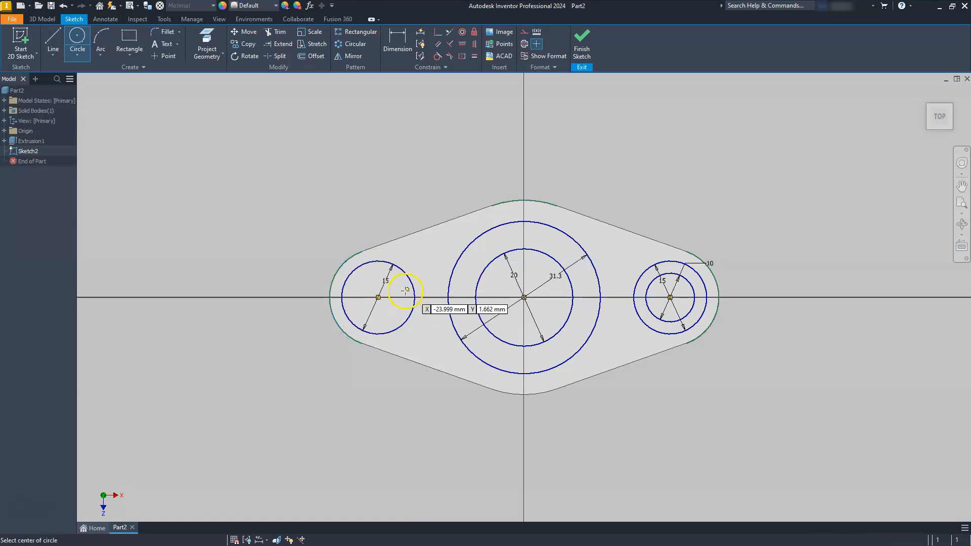
click(378, 297)
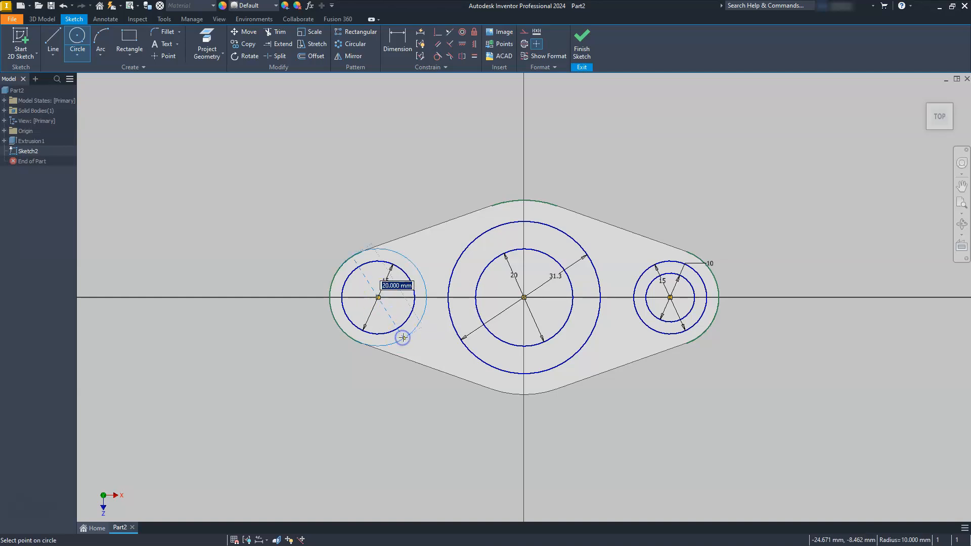
text(10)
key(Return)
key(Escape)
click(653, 264)
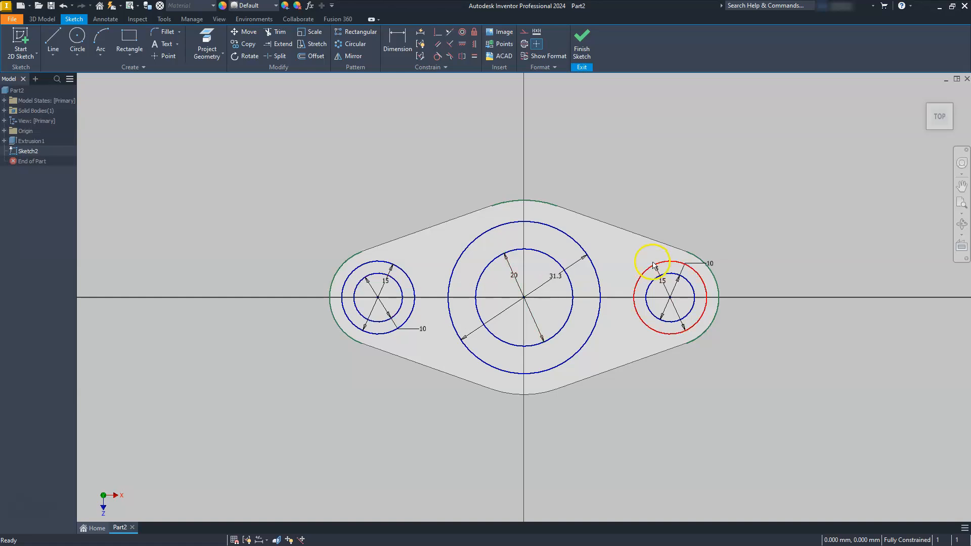
Finish the sketch and extrude the three ring profiles upward by 3 mm, joined to the plate
click(583, 43)
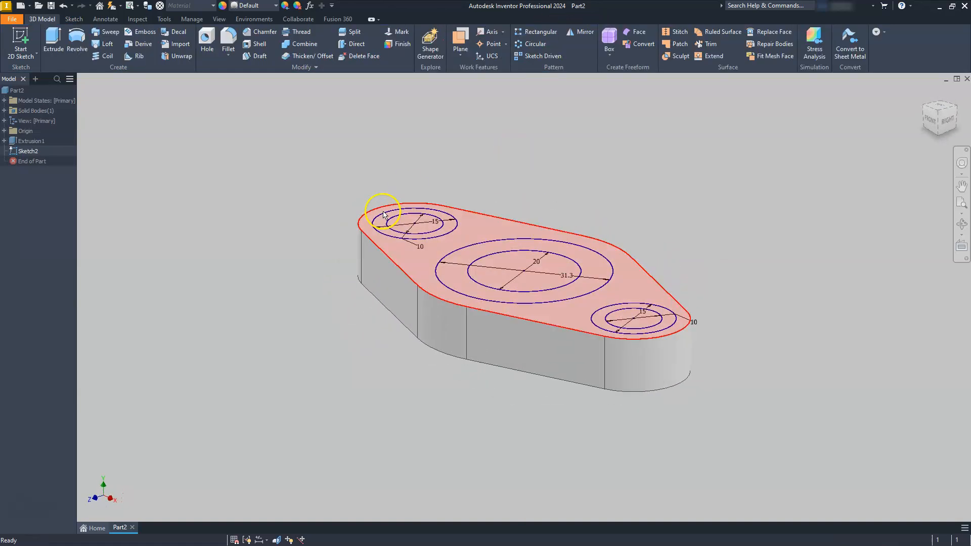
click(53, 40)
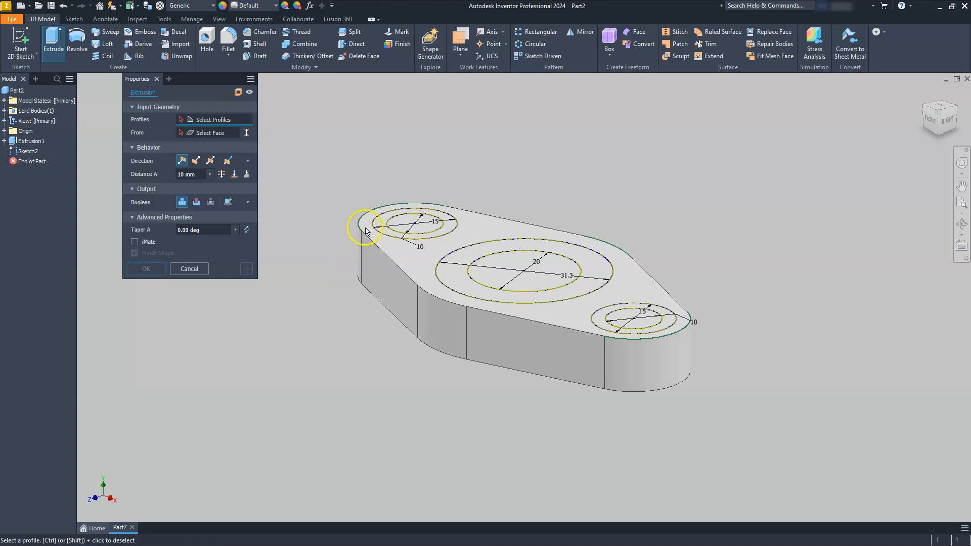
click(382, 223)
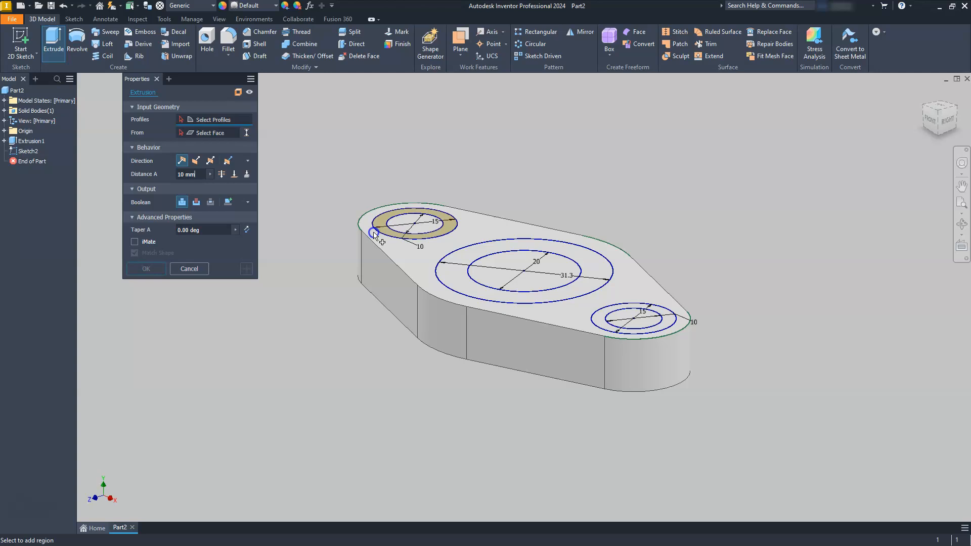
click(472, 285)
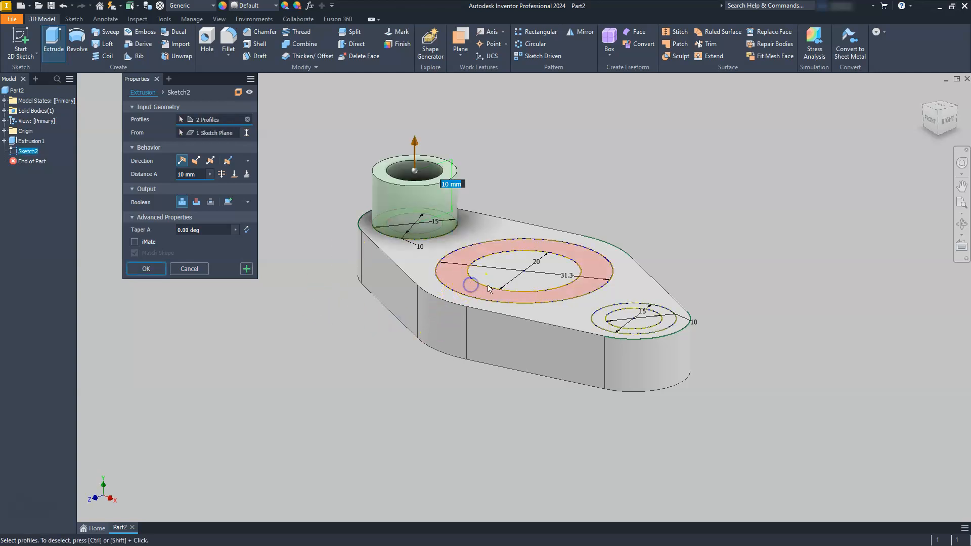
click(601, 324)
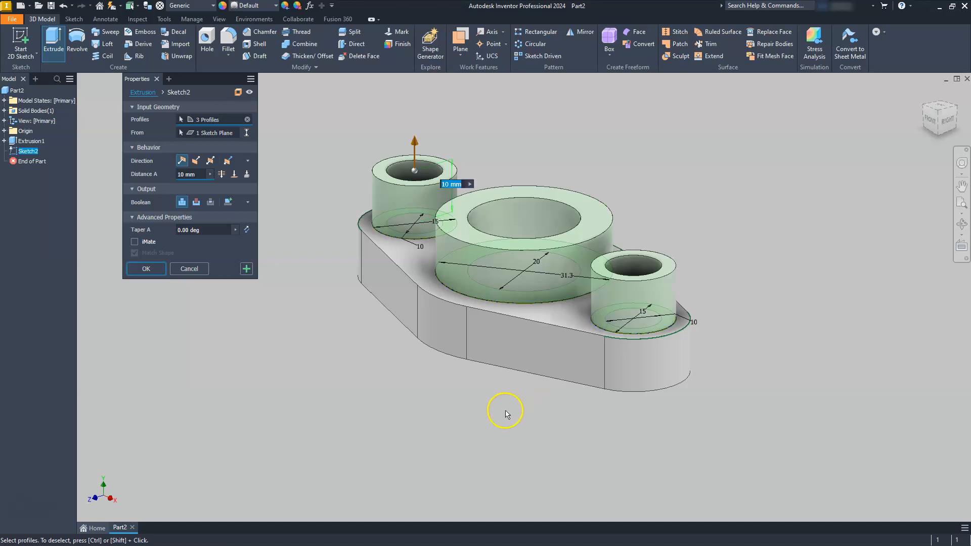
click(197, 175)
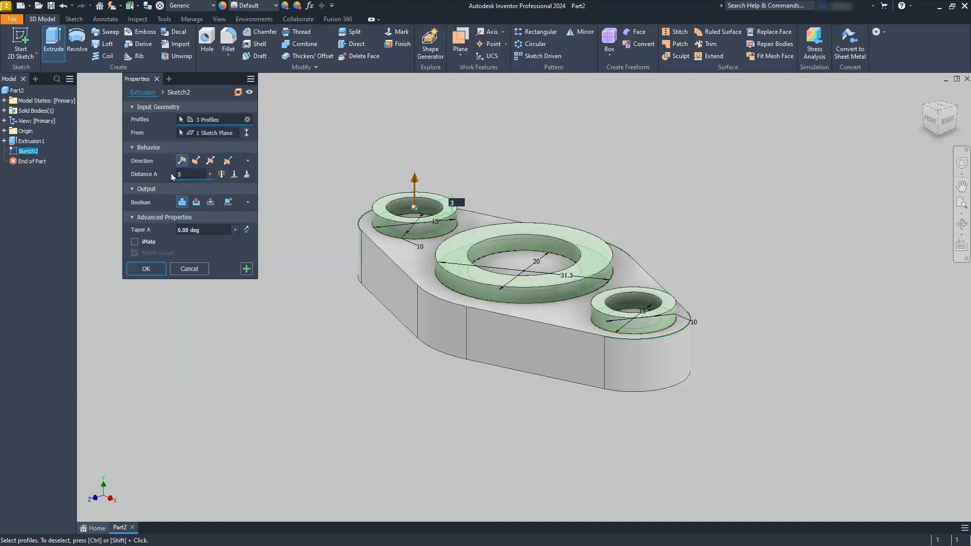
key(Return)
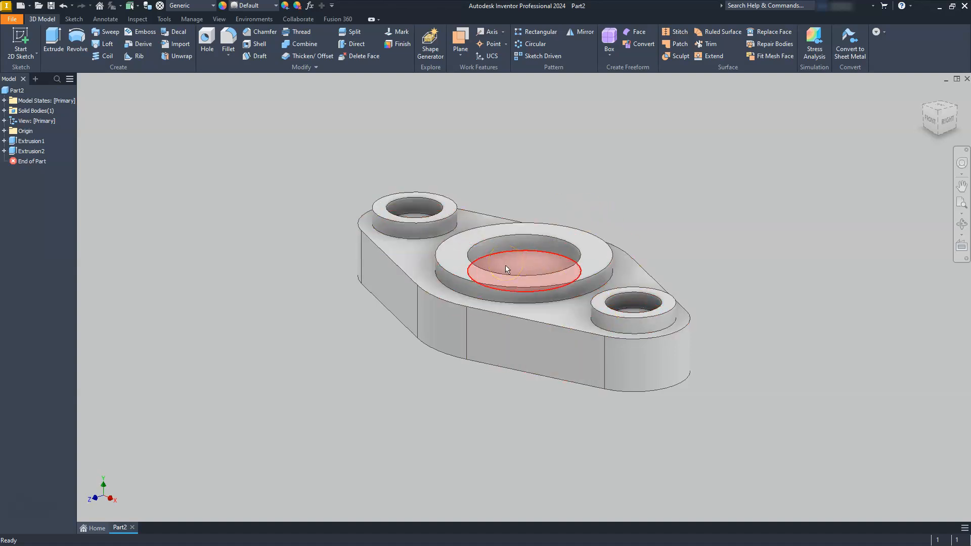
Cut a simple 20 mm through-all hole in the plate, concentric with the large central ring
click(208, 38)
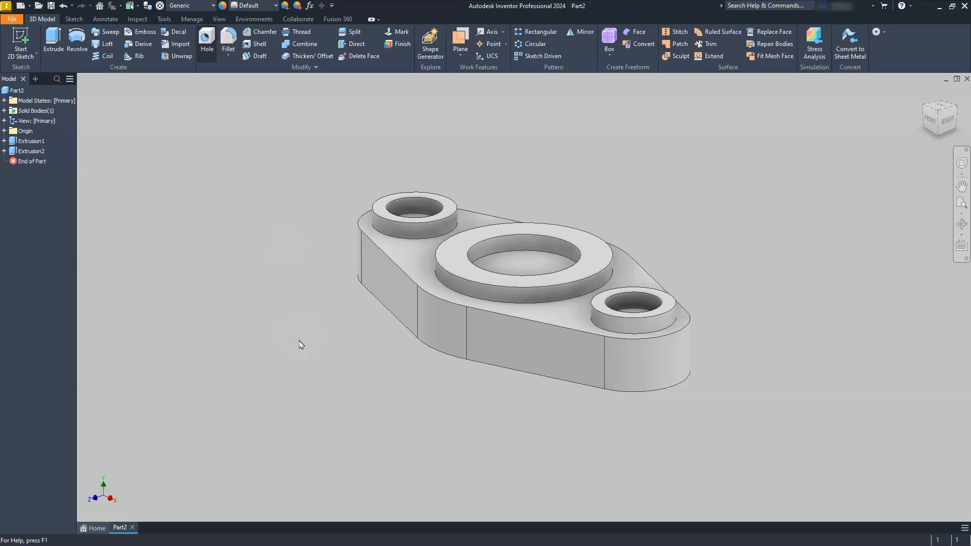
click(515, 262)
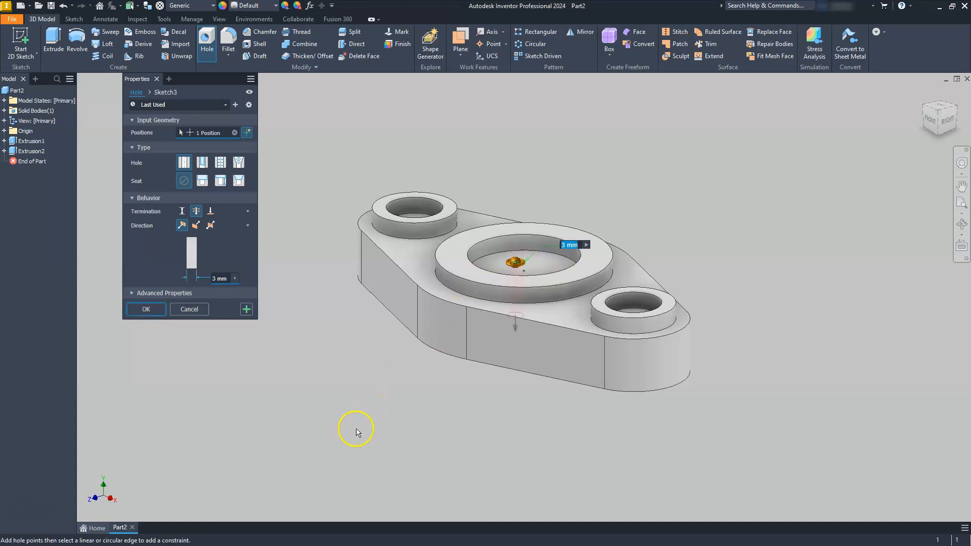
click(535, 293)
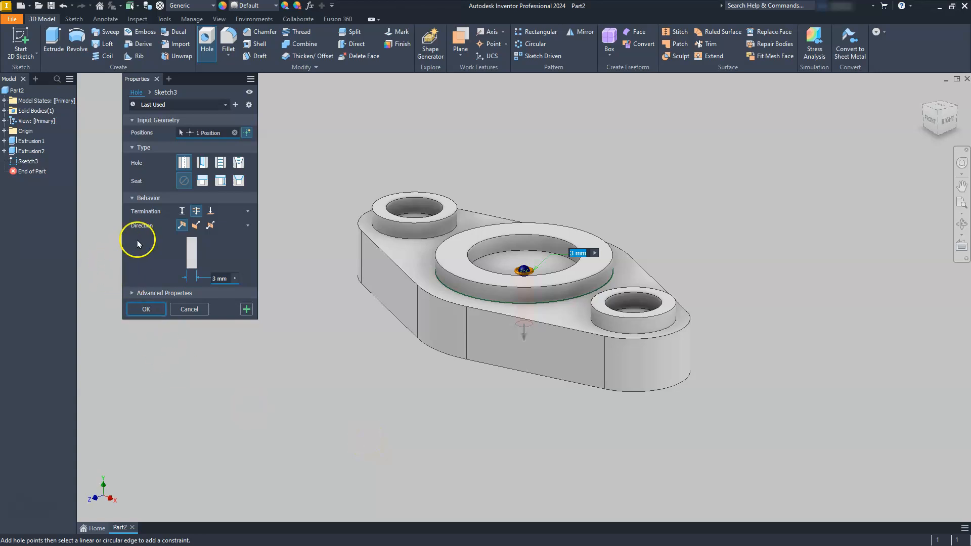
click(226, 280)
key(Return)
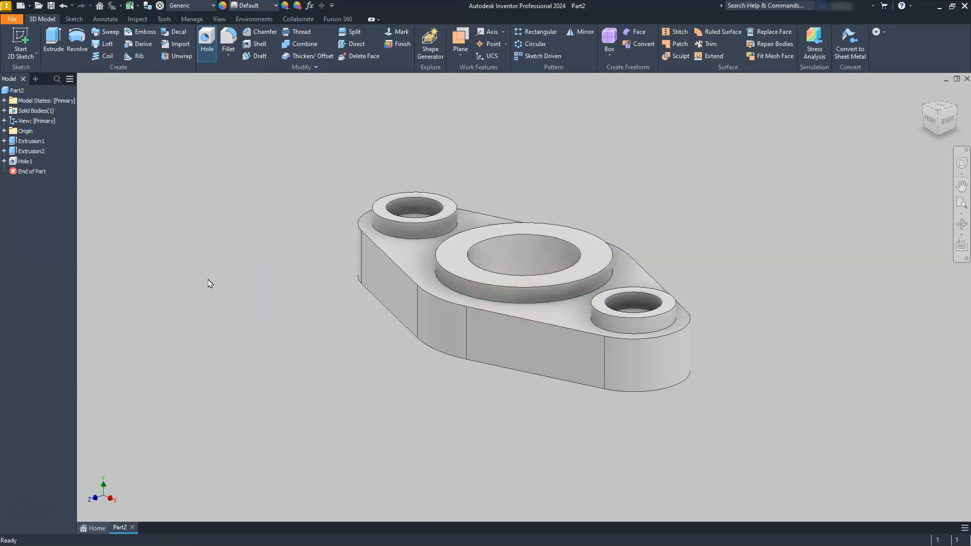
Cut a simple 10 mm through-all hole in the plate, concentric with the small ring at the negative X end
click(206, 39)
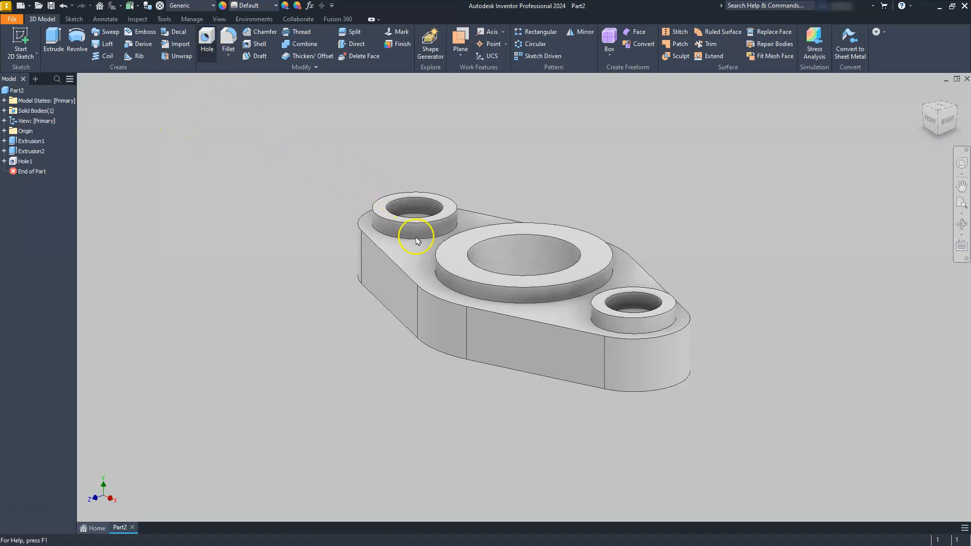
click(947, 107)
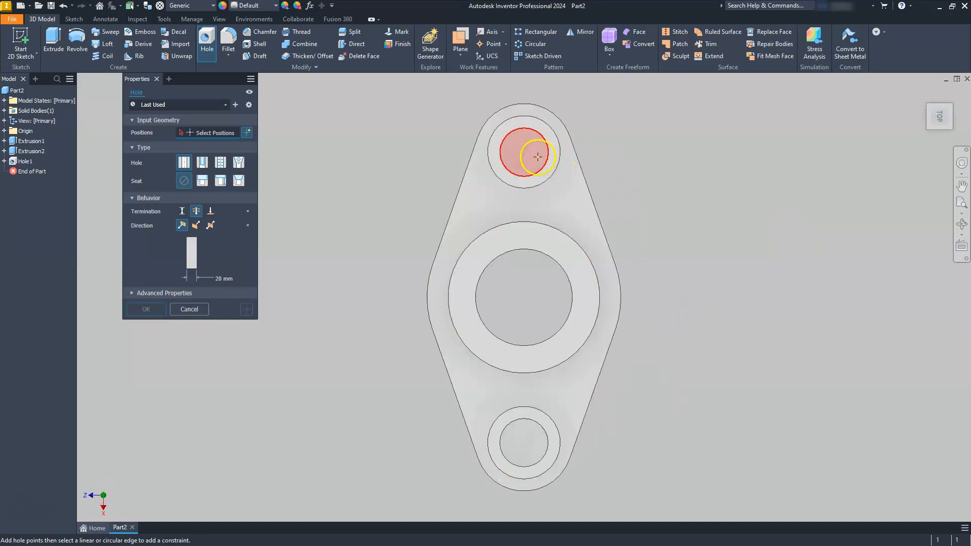
click(532, 155)
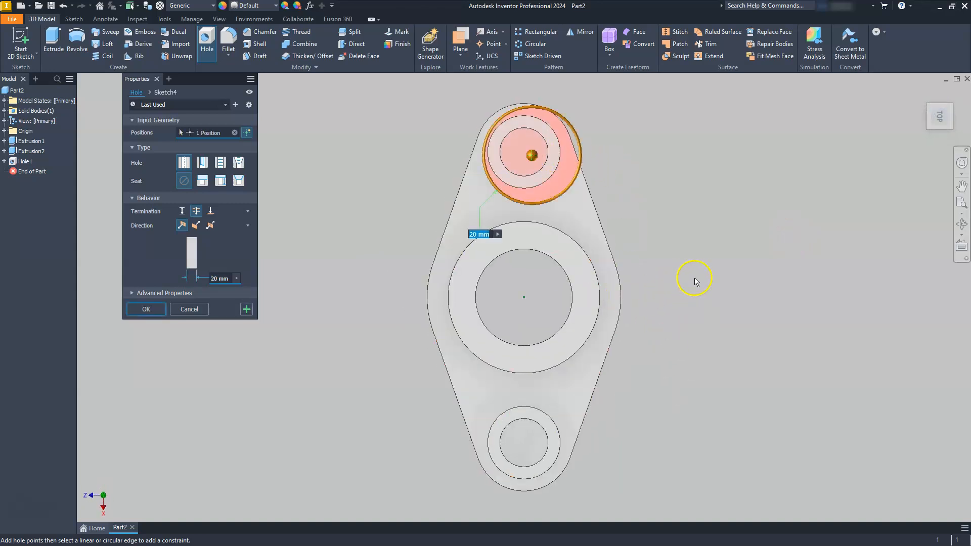
click(562, 176)
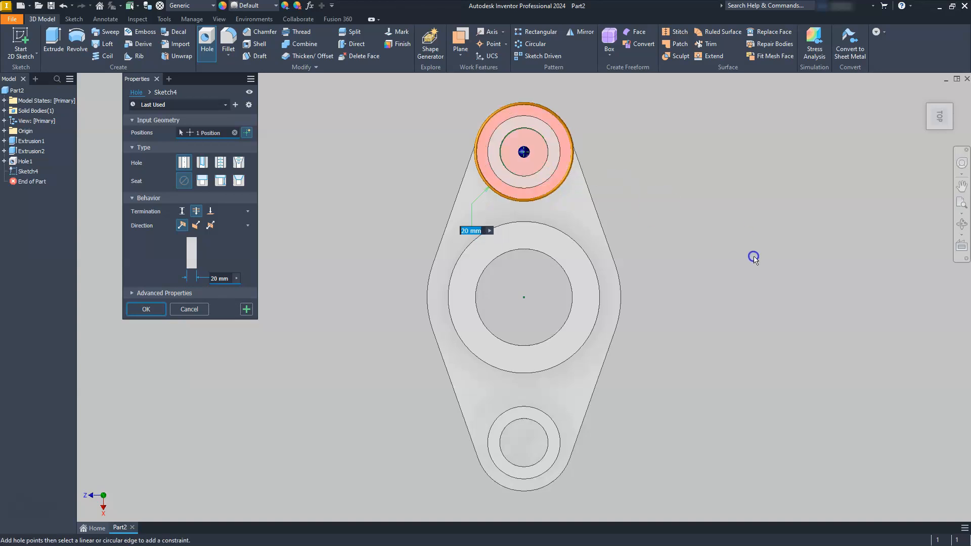
text(10)
key(Return)
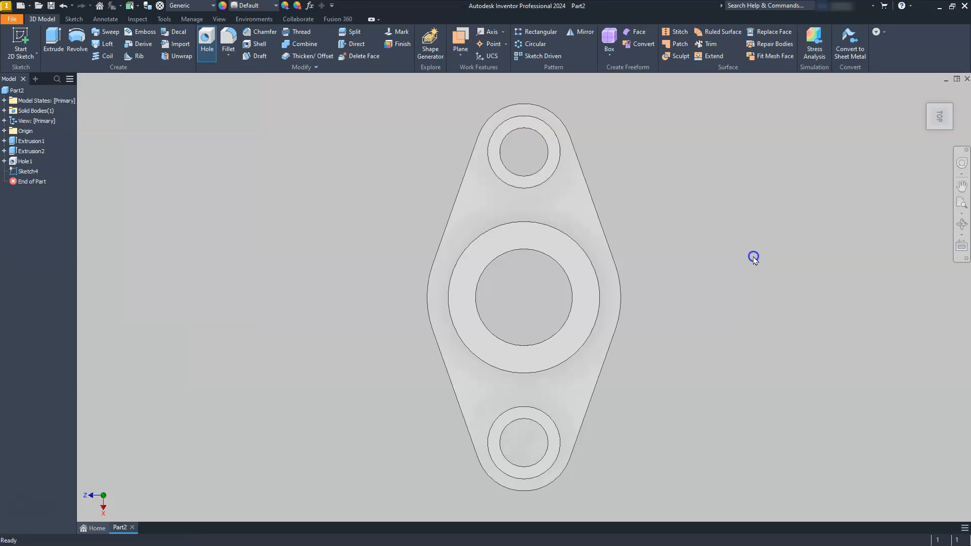
Cut a simple 10 mm through-all hole in the plate, concentric with the small ring at the positive X end
click(208, 39)
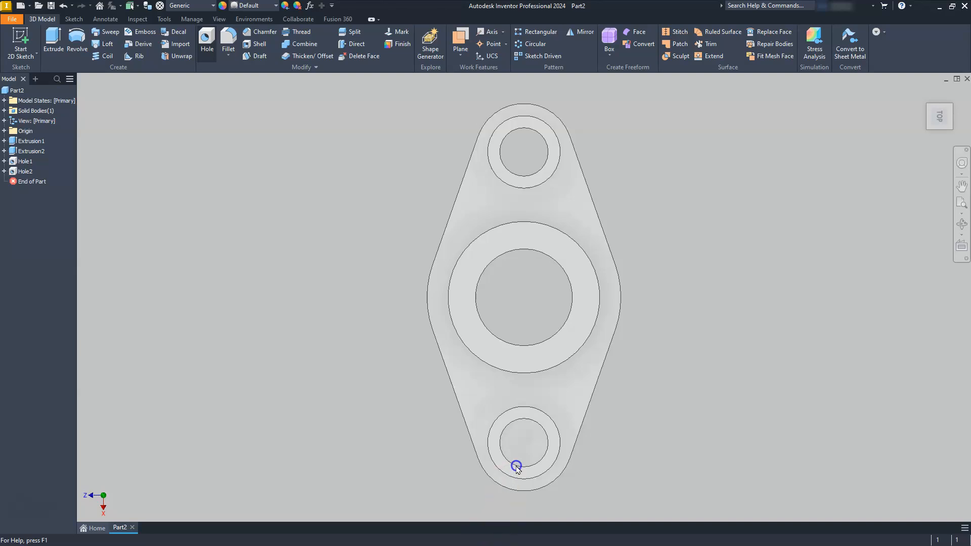
click(523, 445)
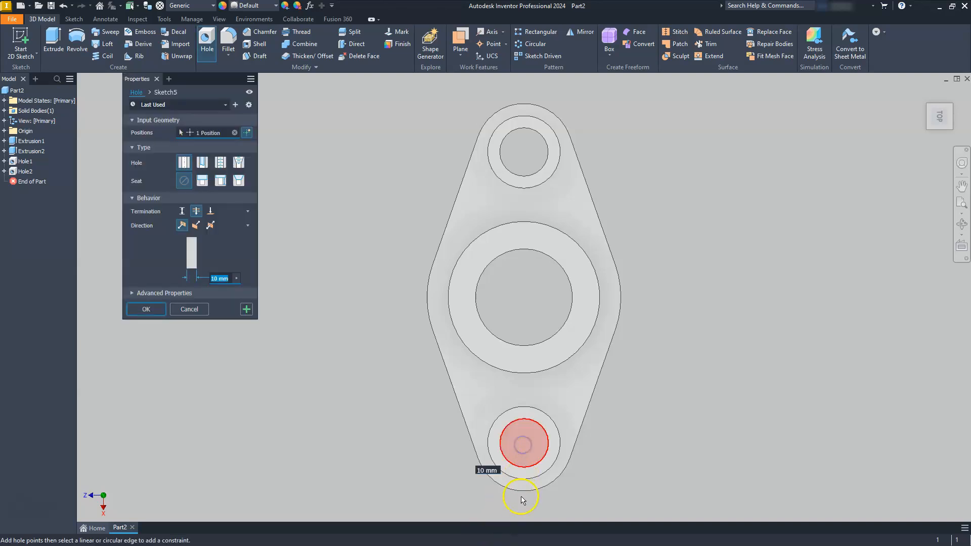
click(554, 423)
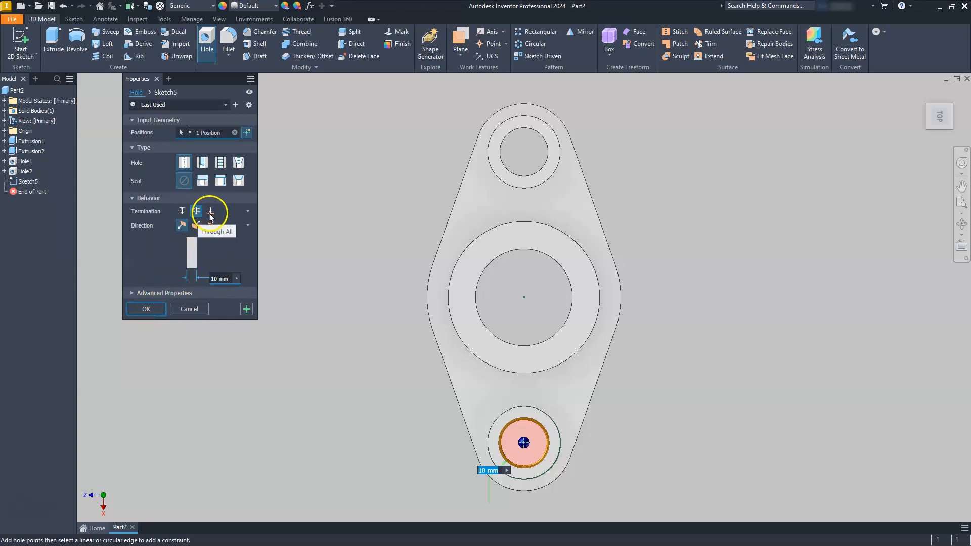
click(146, 309)
click(932, 128)
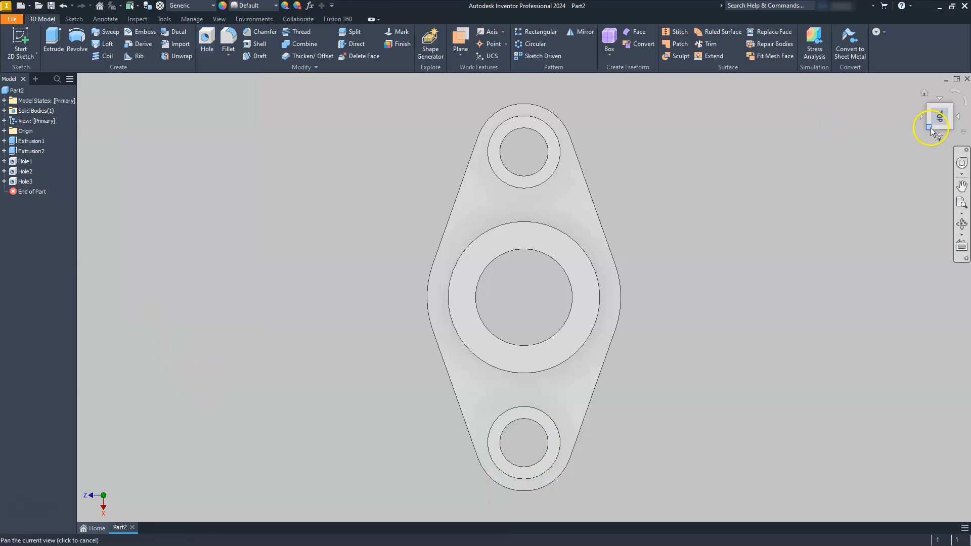
click(955, 95)
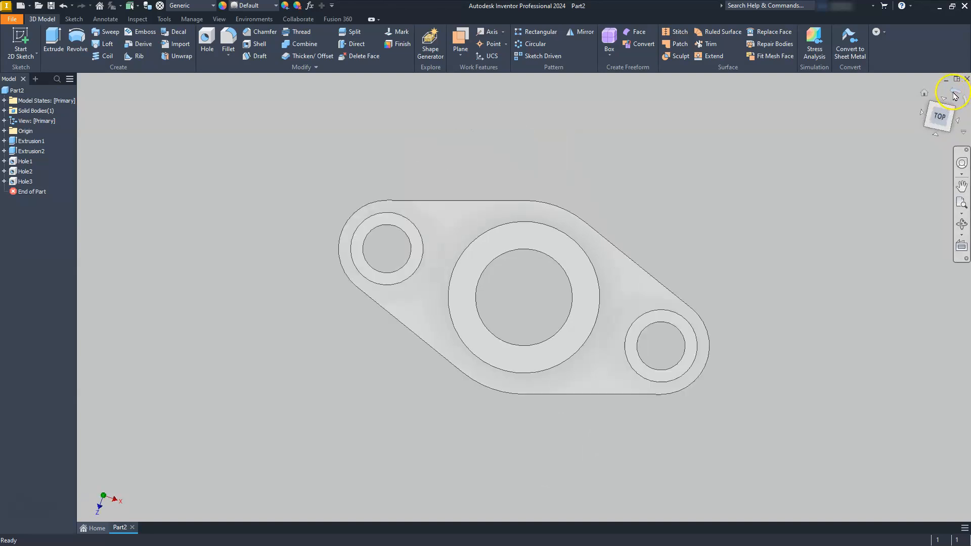
click(941, 137)
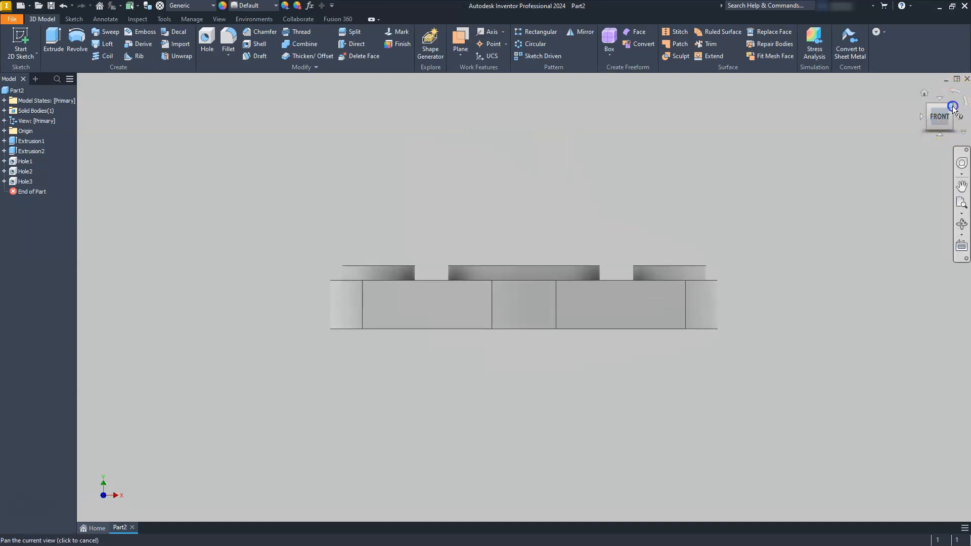
click(954, 110)
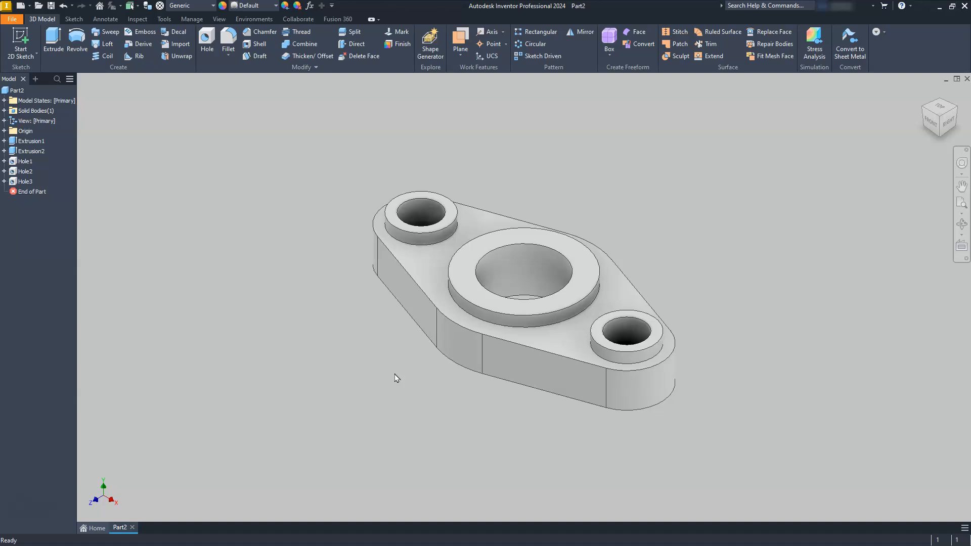
Save the finished part as TOP PART in the Example folder
click(38, 6)
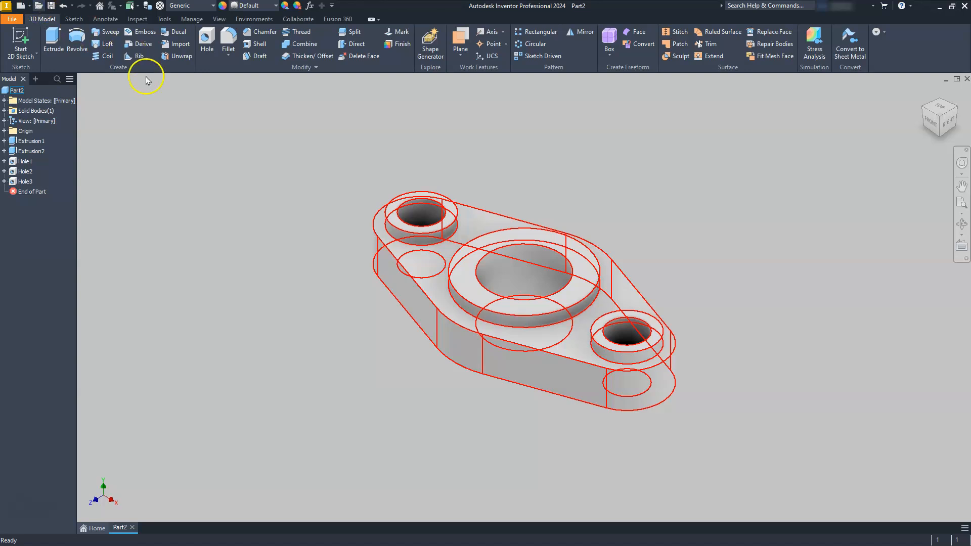
key(Escape)
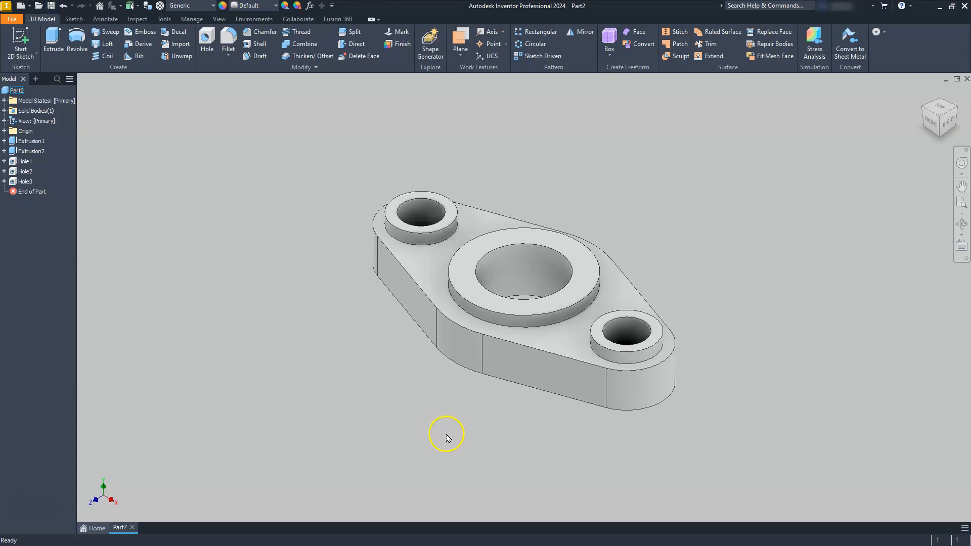
key(ctrl+shift+s)
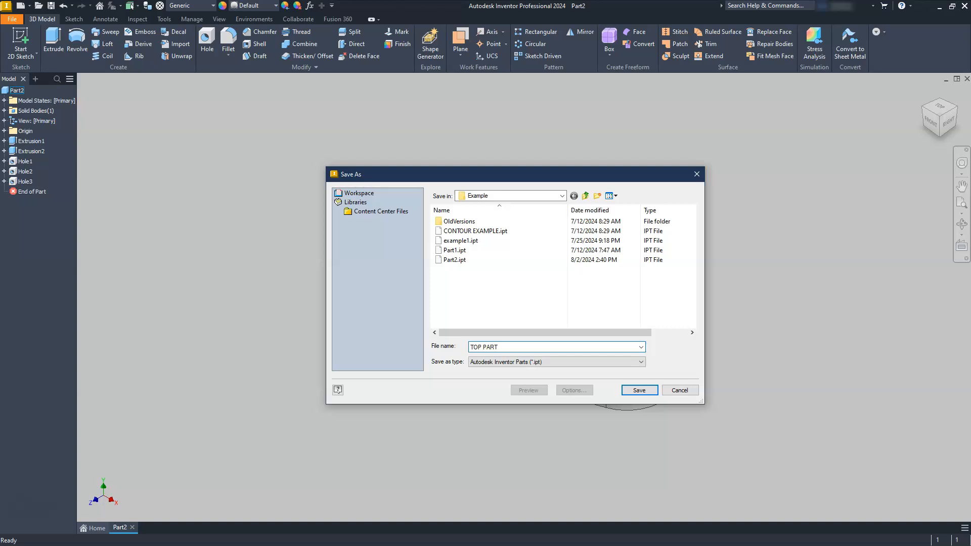
click(641, 391)
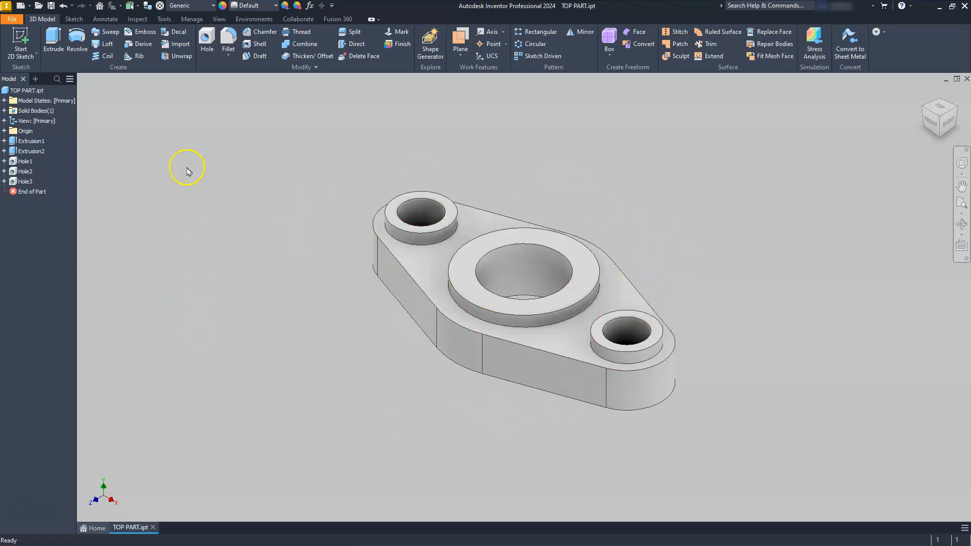
Save the part under the new name BOTTOM PART.ipt in the Example folder
click(12, 19)
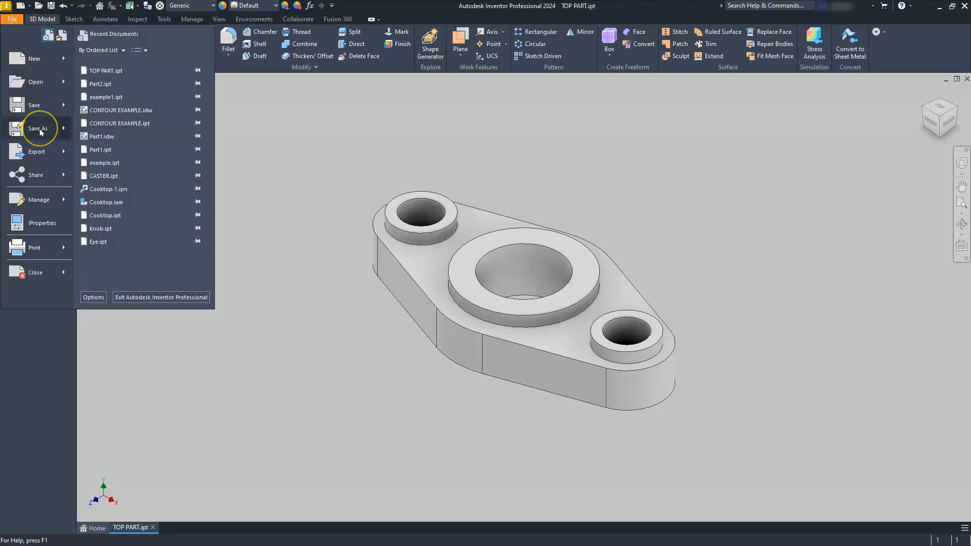
click(41, 132)
click(124, 67)
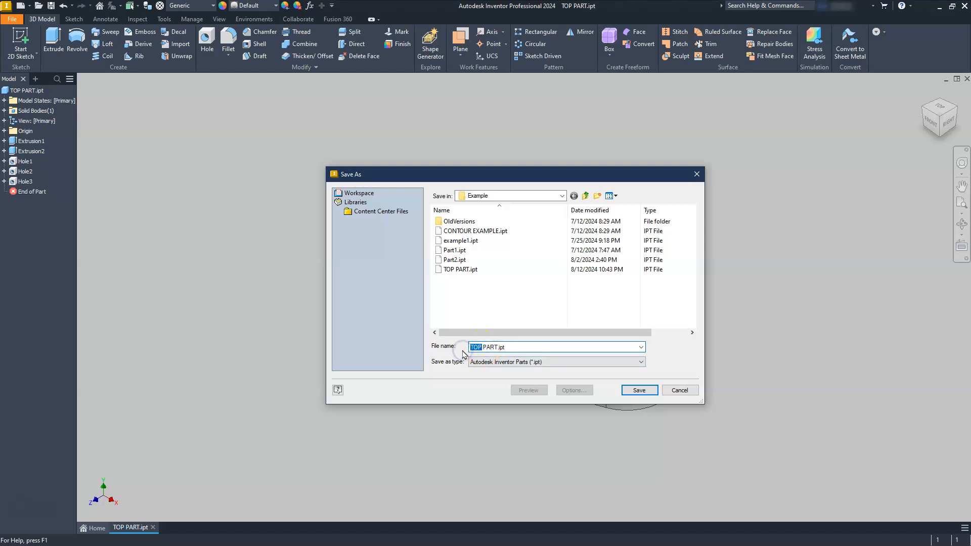
text(BOTTOM PART)
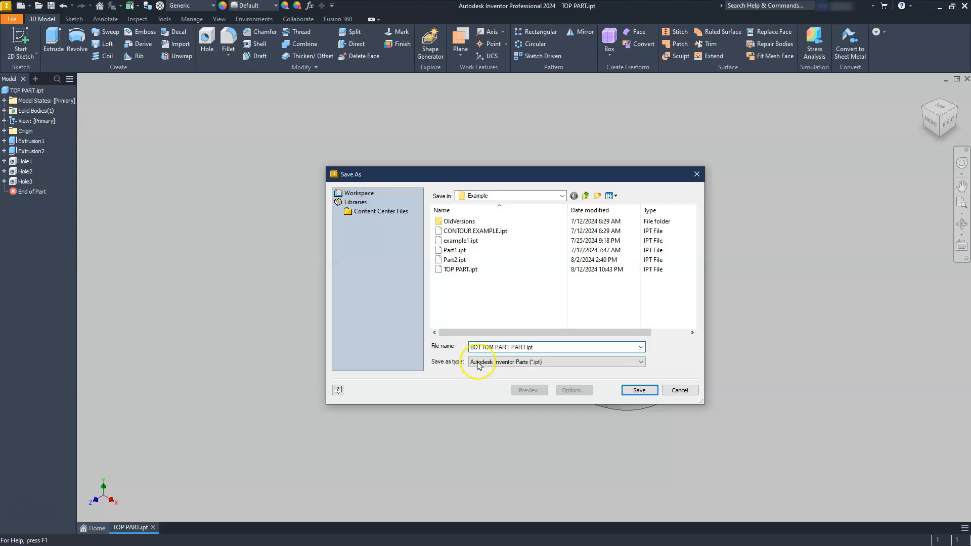
key(Delete)
key(Delete)
key(Delete)
key(Delete)
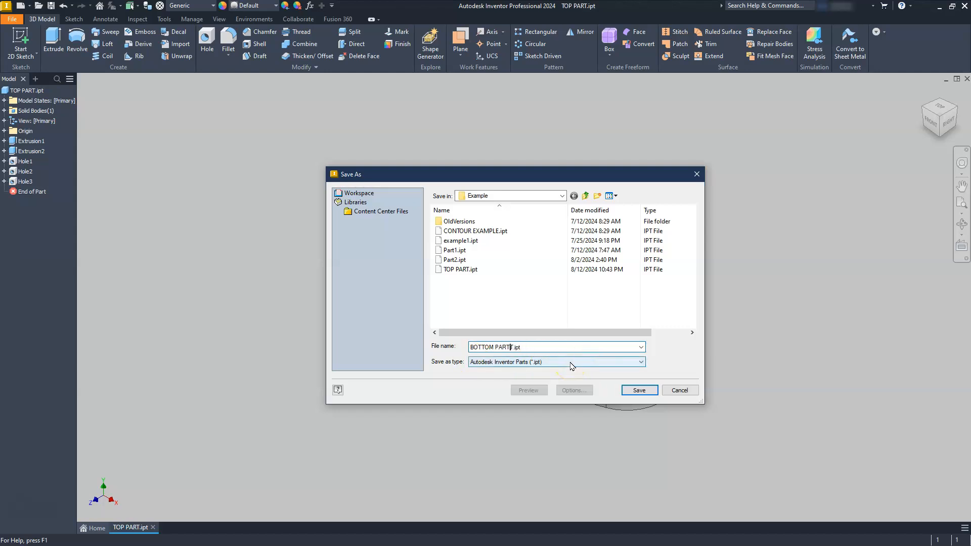
click(642, 390)
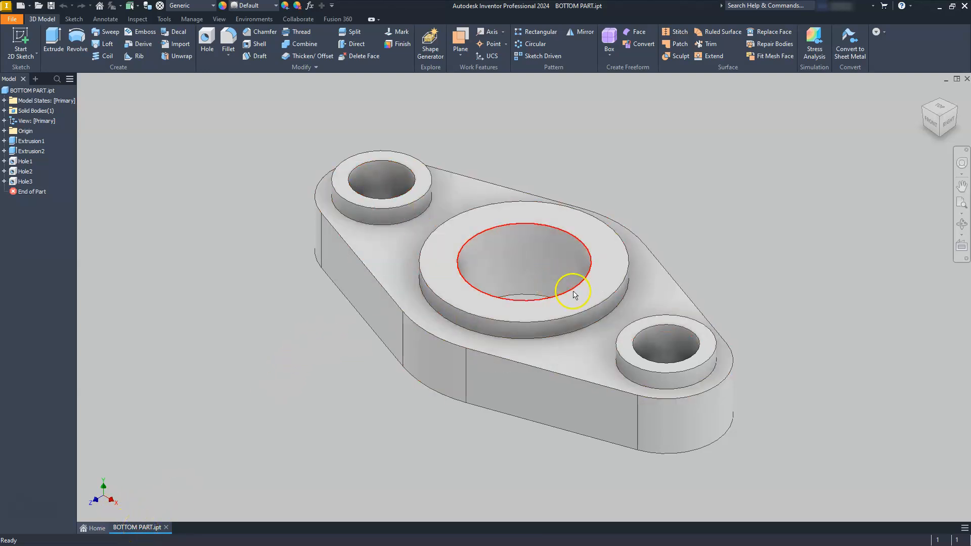
Delete the three hole features together with their consumed sketches
click(25, 181)
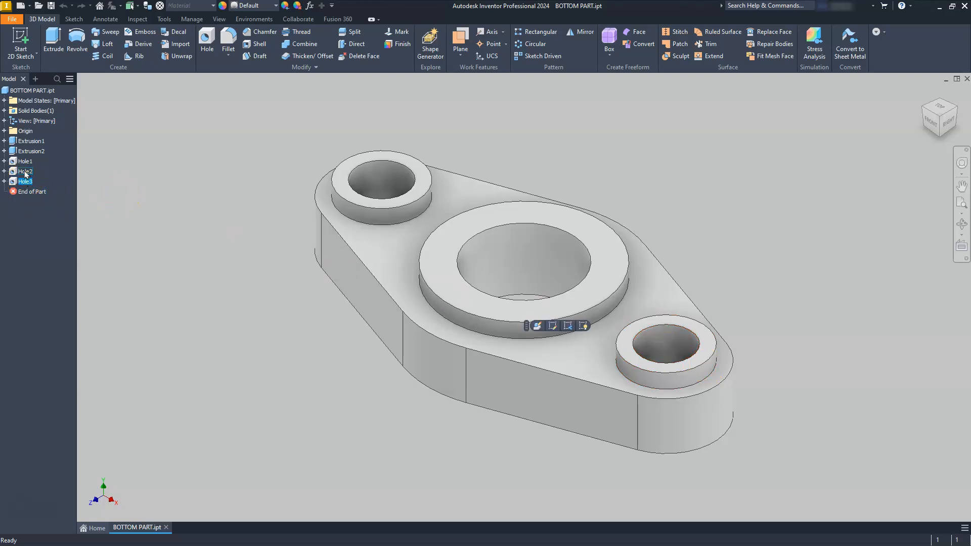
shift+click(25, 162)
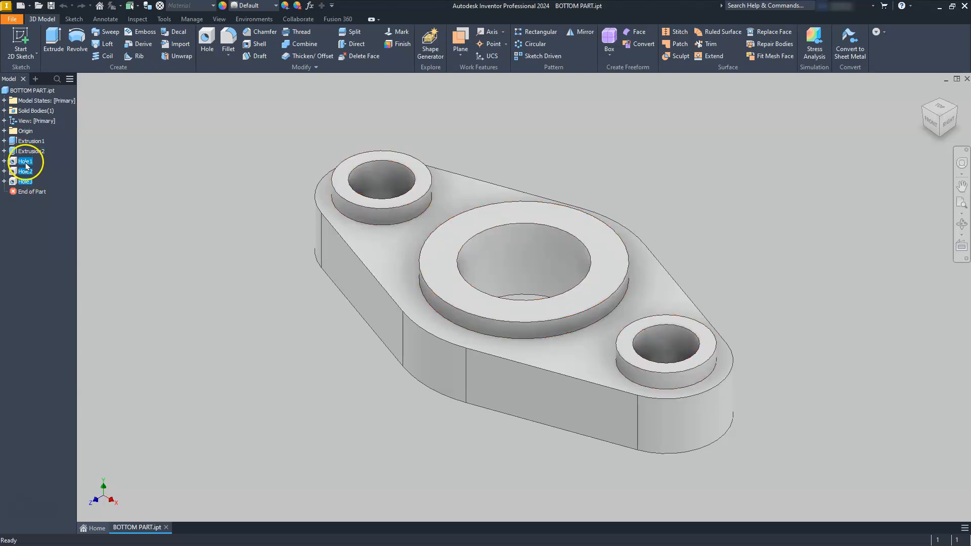
right_click(27, 163)
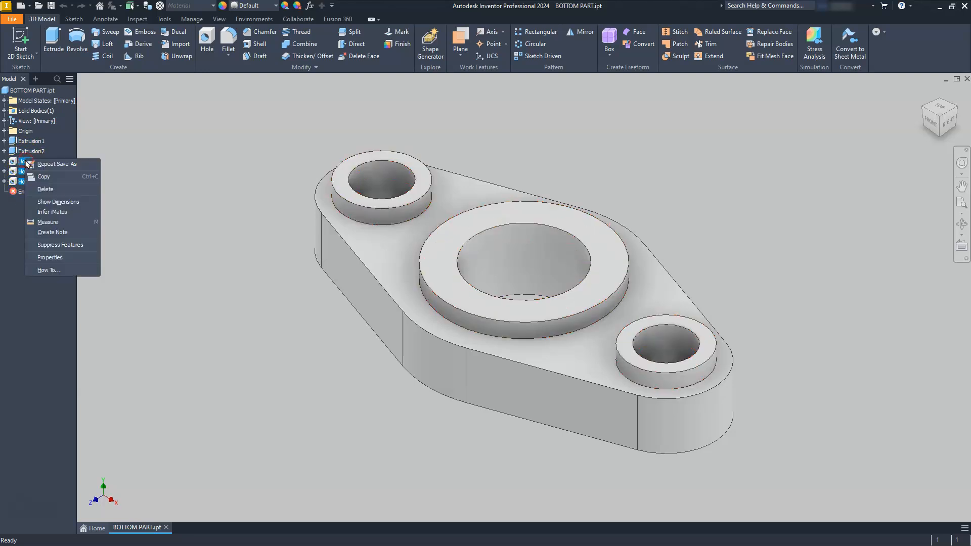
click(46, 189)
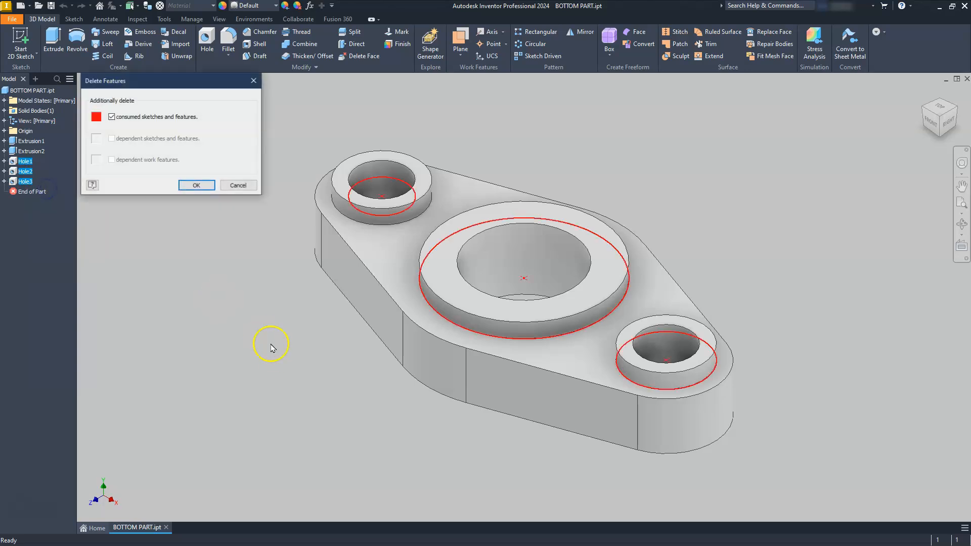
click(192, 186)
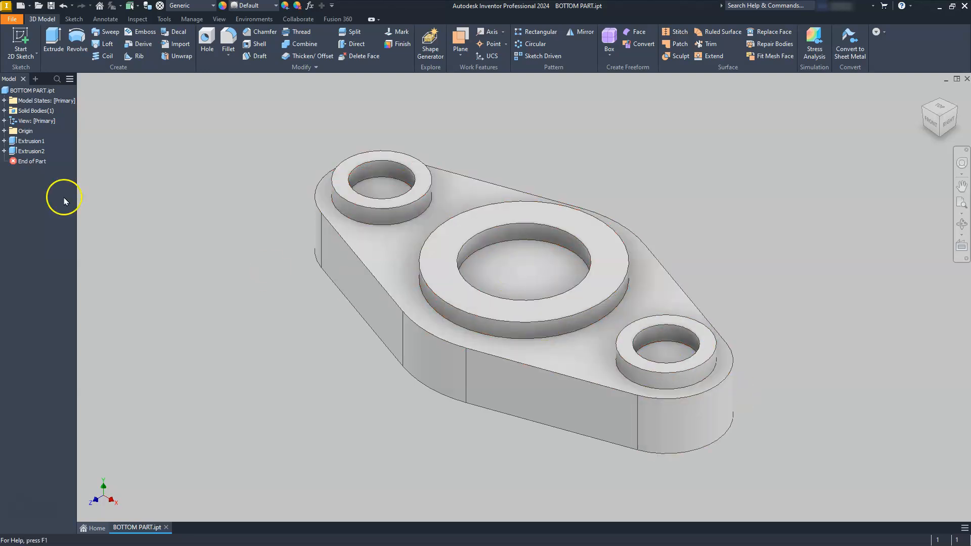
Edit the second extrusion's sketch, convert its three inner circles to construction geometry and finish the sketch
click(4, 151)
click(22, 162)
double_click(36, 161)
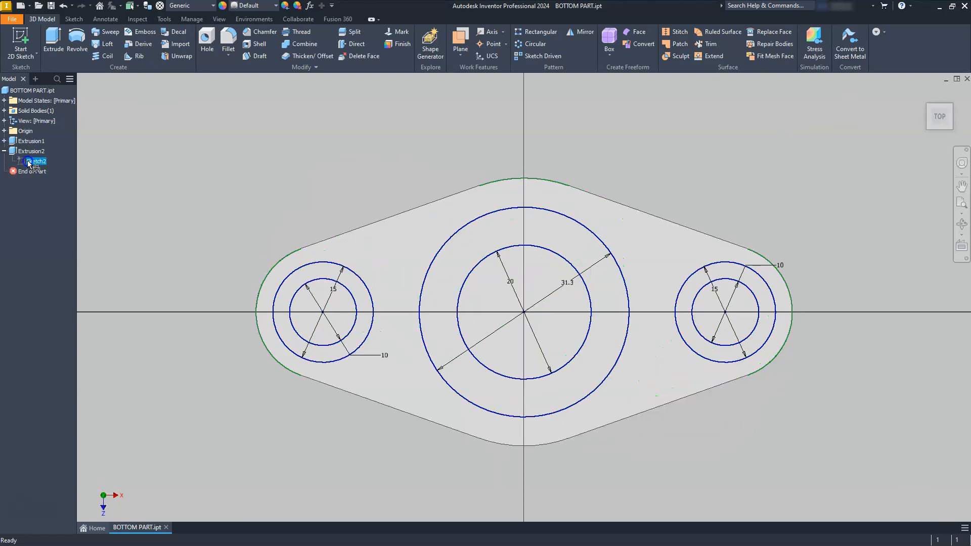
click(315, 282)
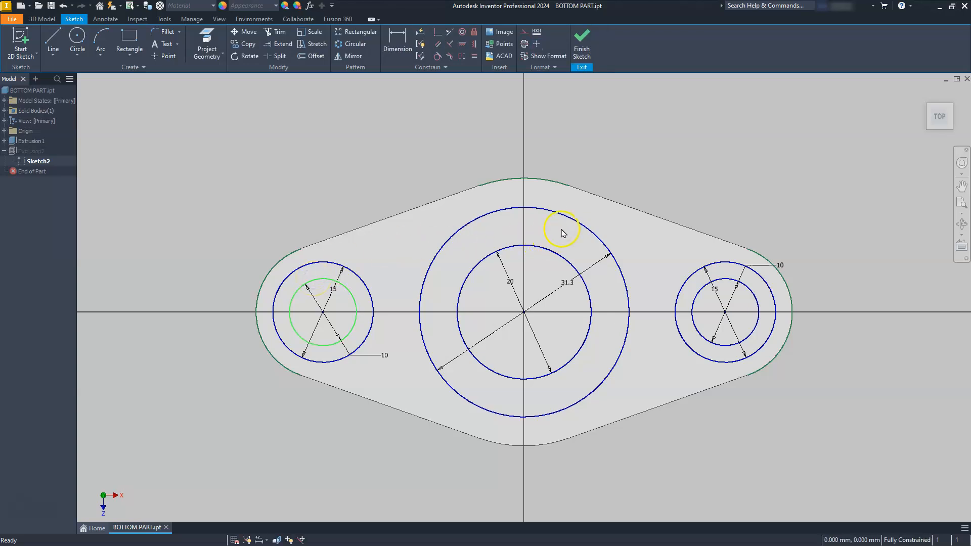
ctrl+click(564, 256)
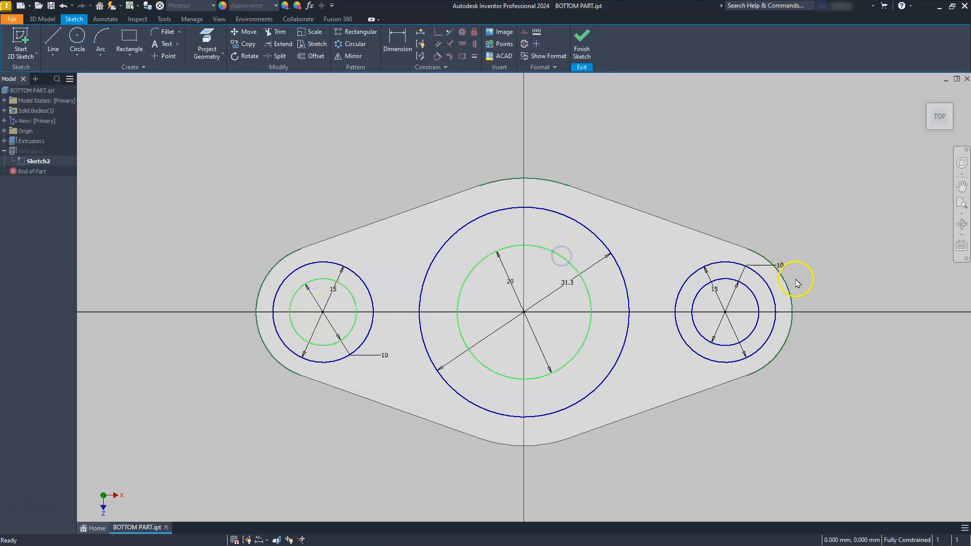
ctrl+click(754, 294)
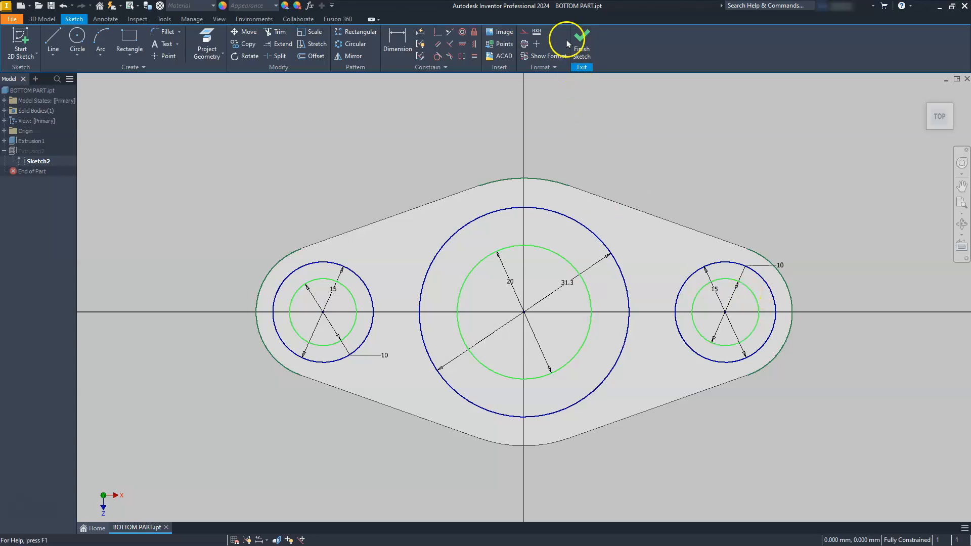
click(524, 33)
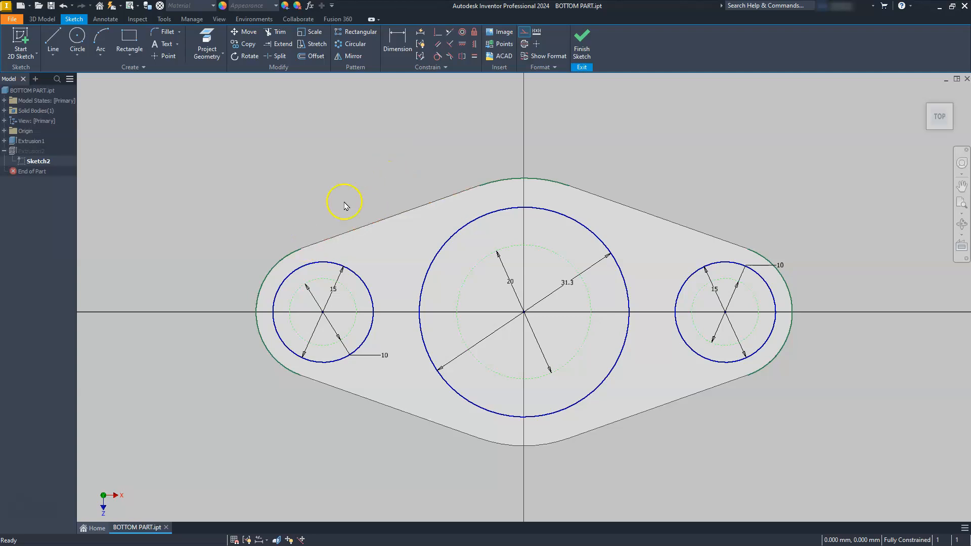
click(578, 37)
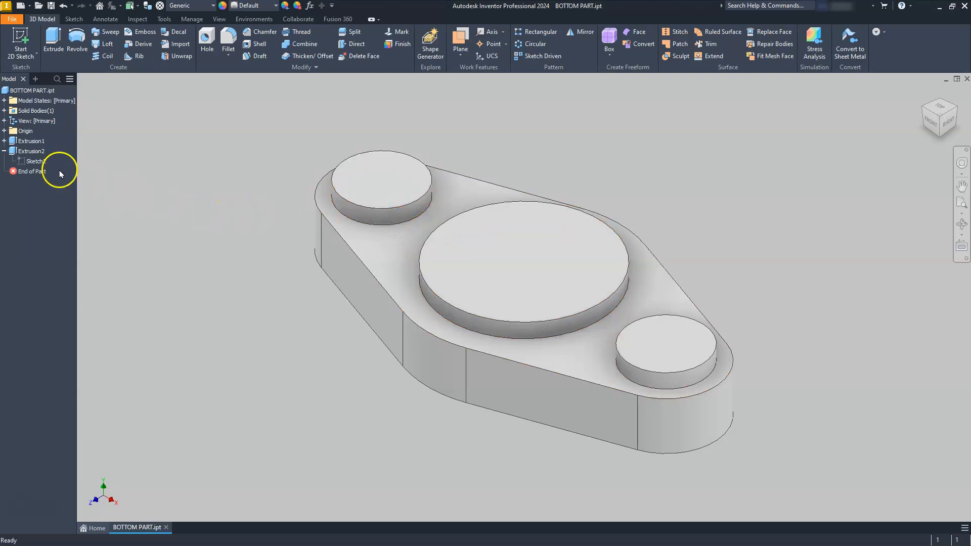
Set the distance of the second extrusion, which forms the three round bosses, to 20 mm
click(11, 152)
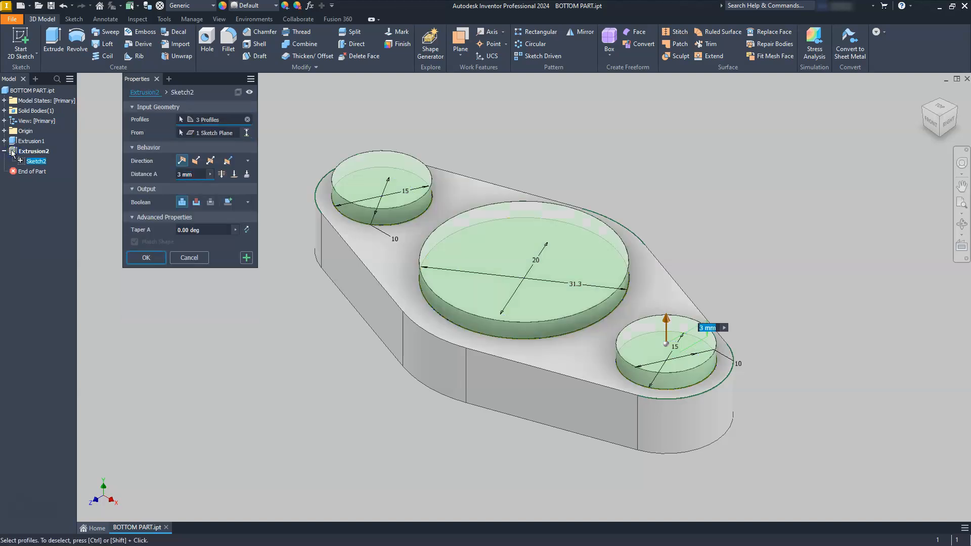
click(172, 175)
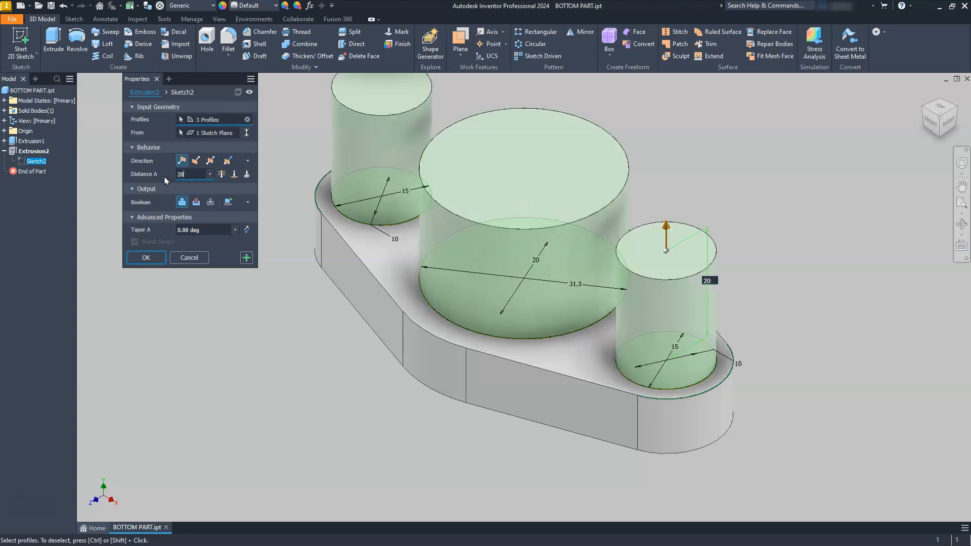
key(Return)
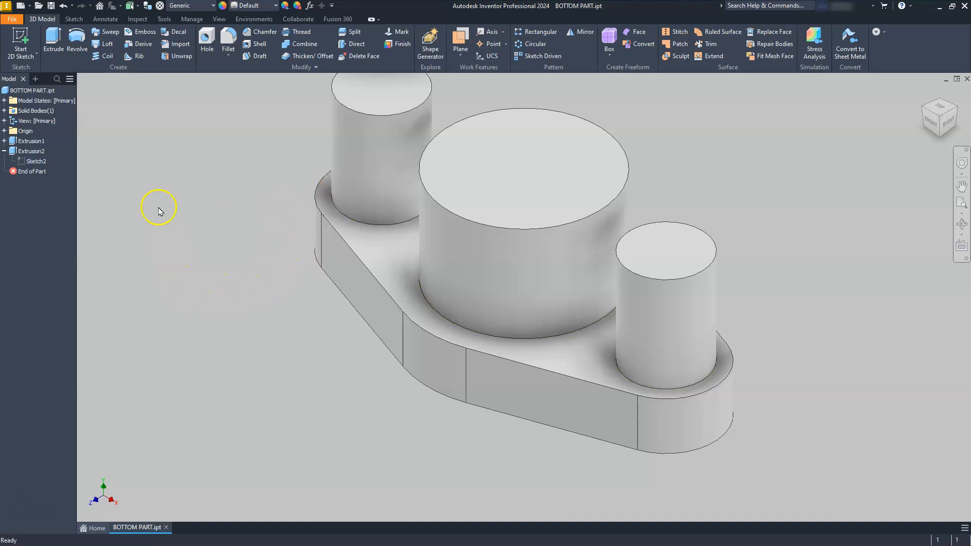
Reopen the boss extrusion's sketch and convert its three outer circles to construction geometry
click(23, 162)
double_click(23, 162)
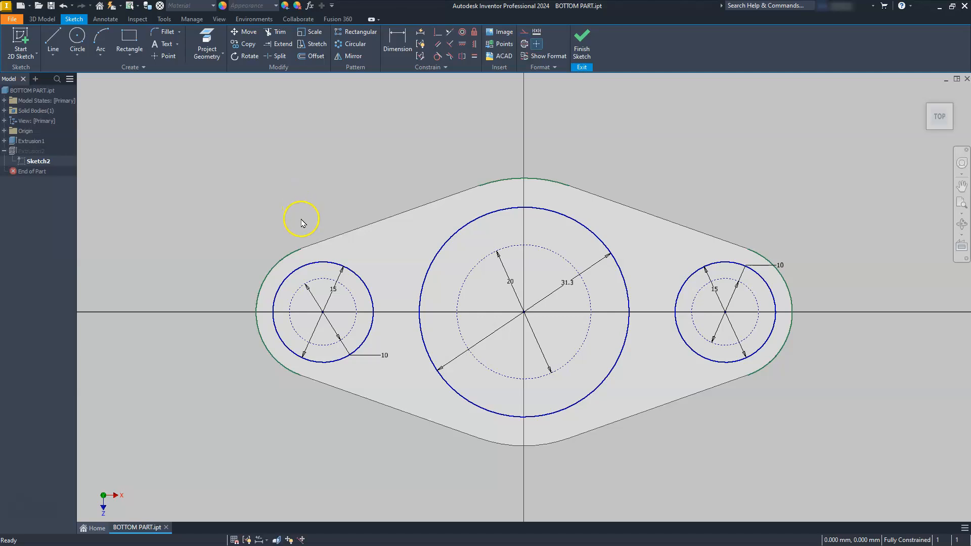
click(366, 285)
ctrl+click(477, 218)
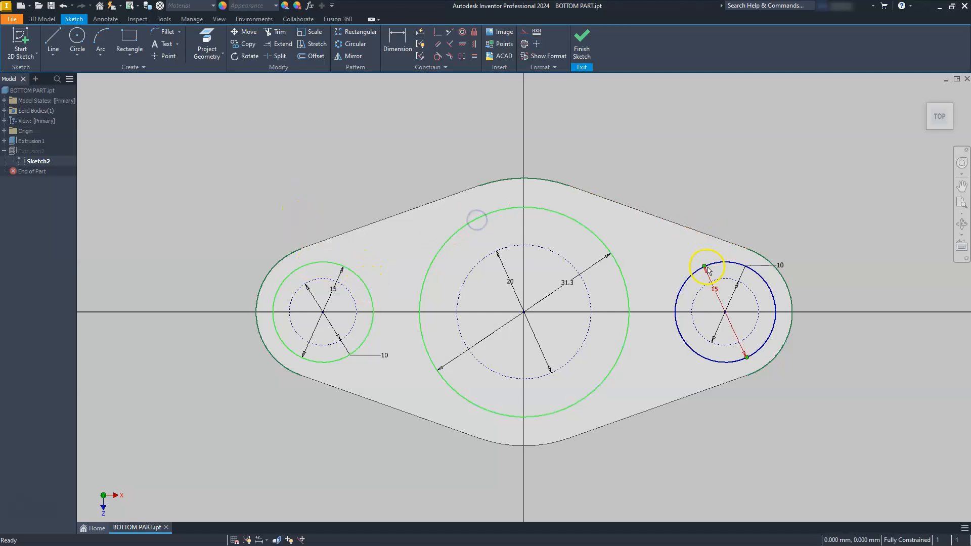
ctrl+click(721, 265)
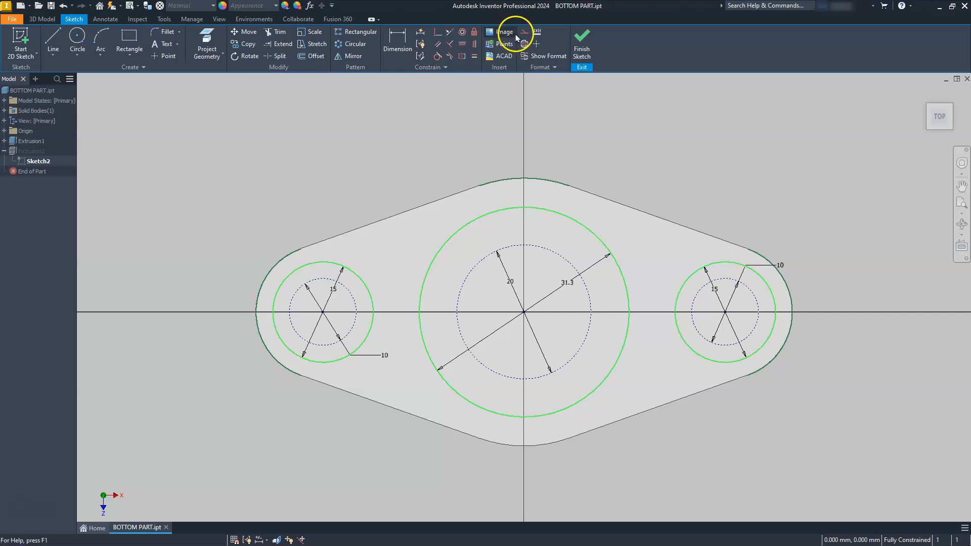
click(525, 31)
click(259, 194)
Convert the three inner circles back to regular geometry and finish the boss sketch, accepting the update errors
click(350, 297)
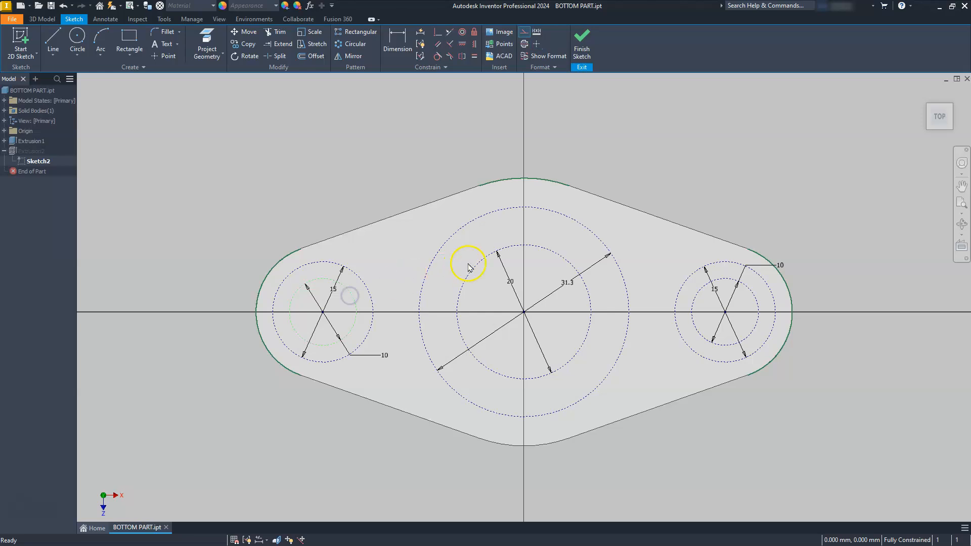
ctrl+click(508, 248)
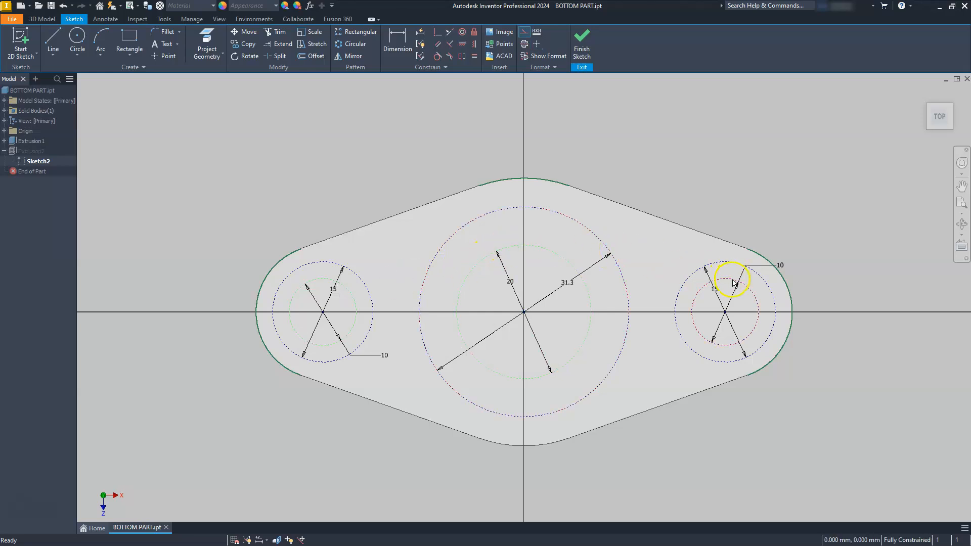
click(524, 32)
click(393, 161)
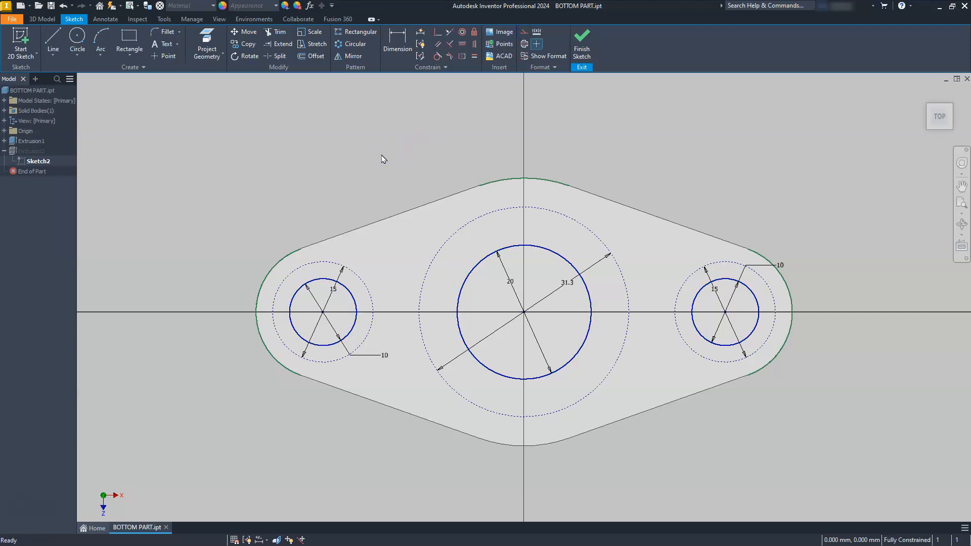
click(581, 39)
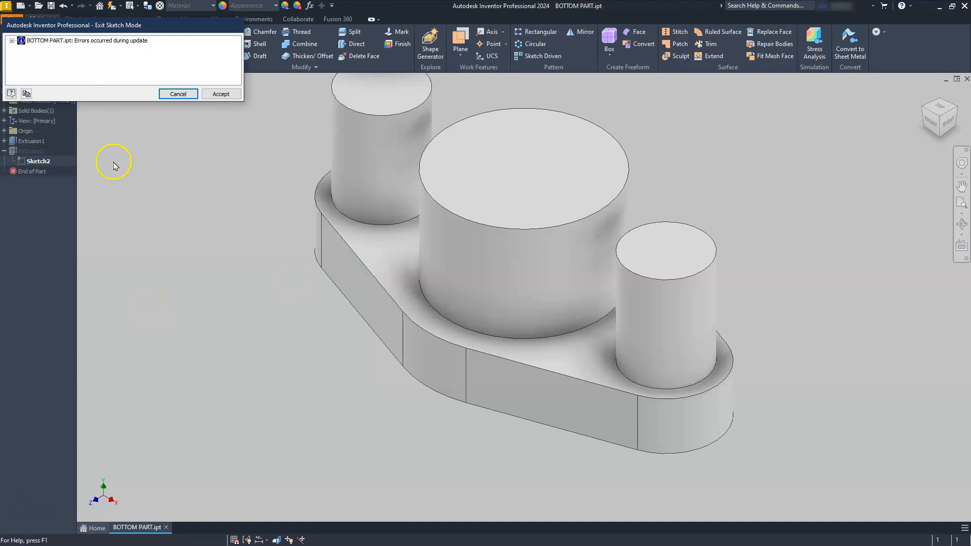
click(208, 95)
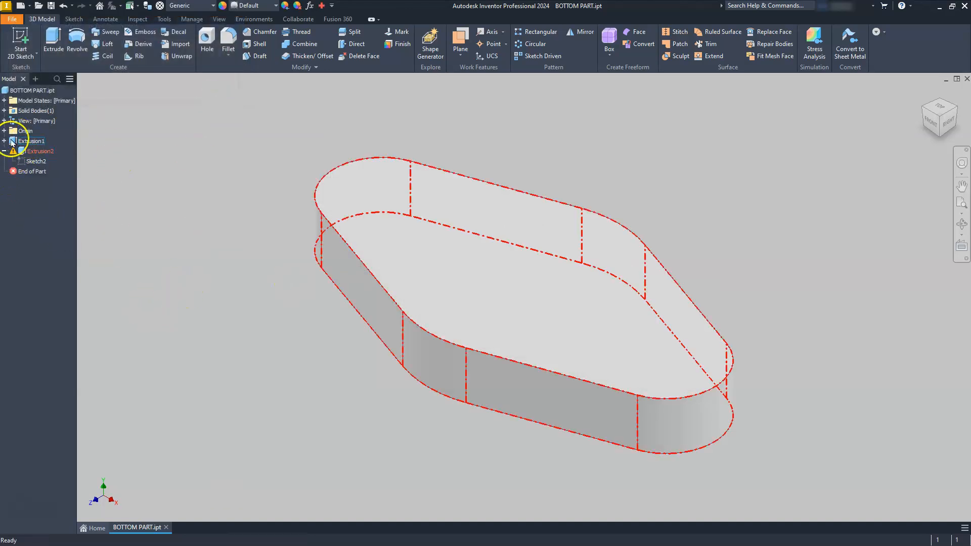
Edit the boss extrusion, select the three inner circles as its profiles and confirm the feature
double_click(22, 151)
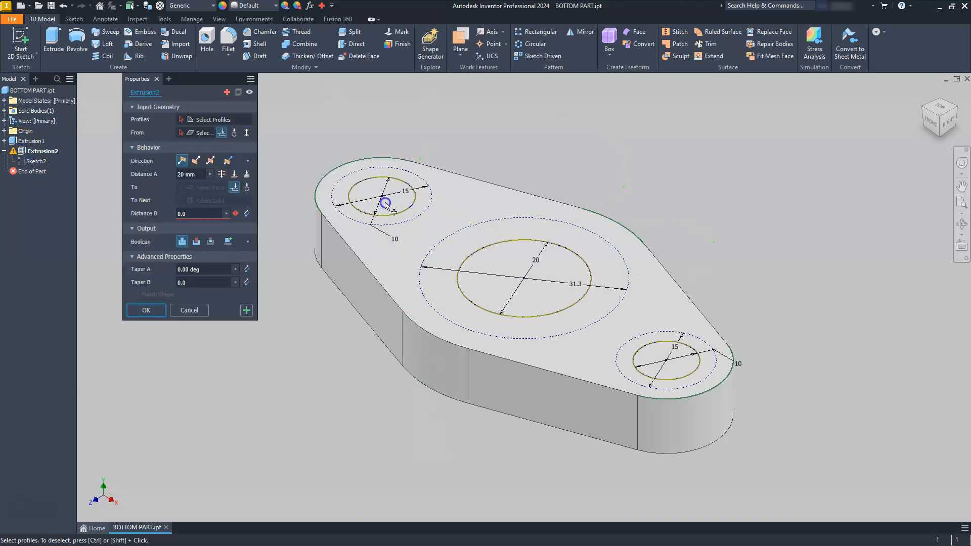
click(393, 204)
click(558, 301)
click(691, 367)
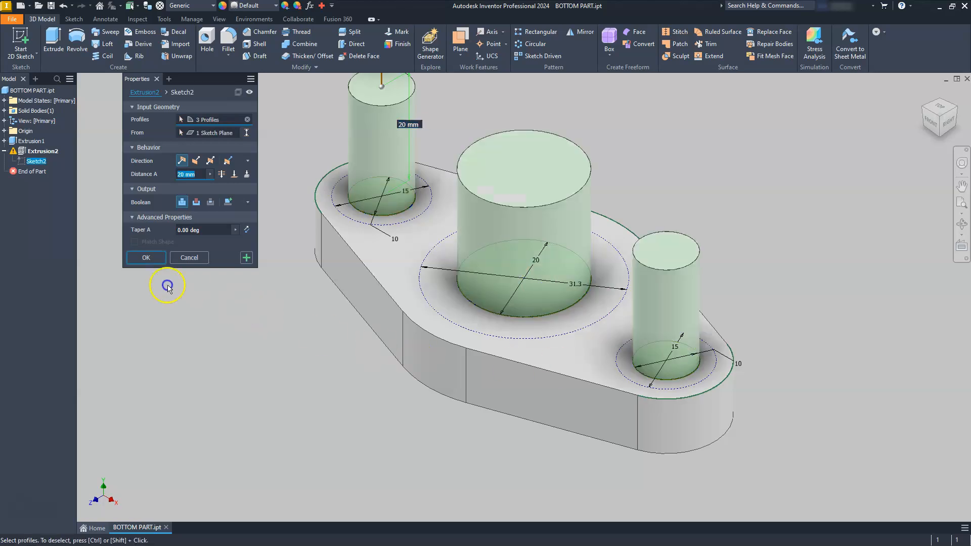
click(147, 258)
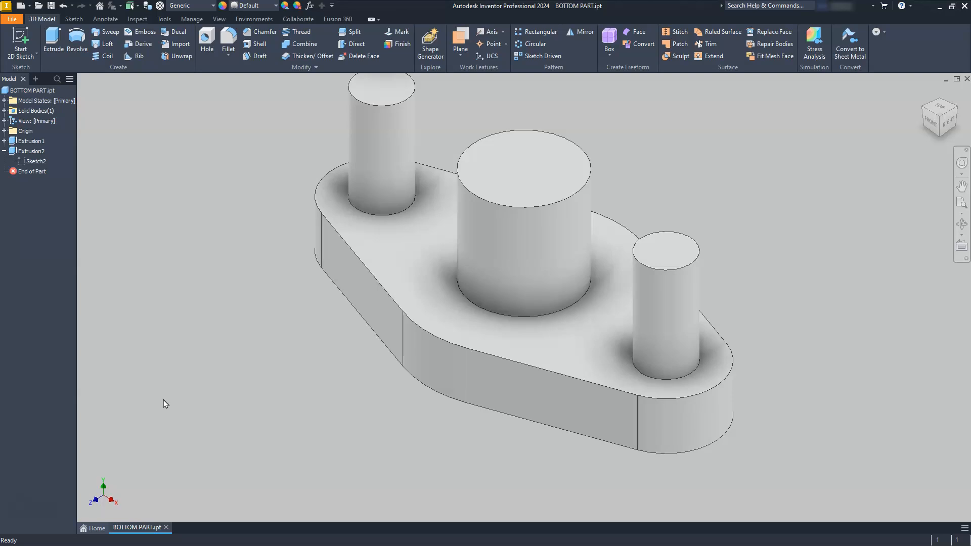
scroll(170, 407, down, 2)
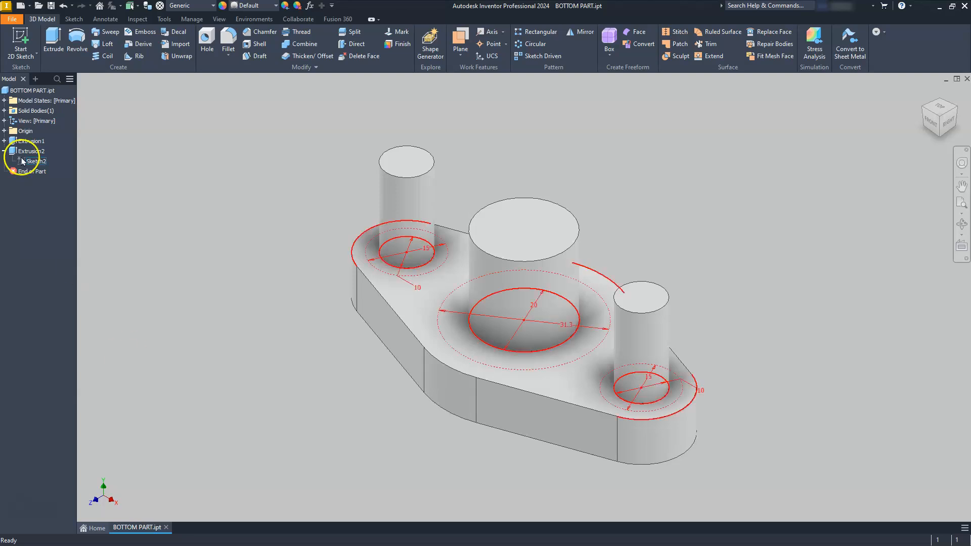
Create a new metric assembly from the Standard (mm).iam template
click(20, 6)
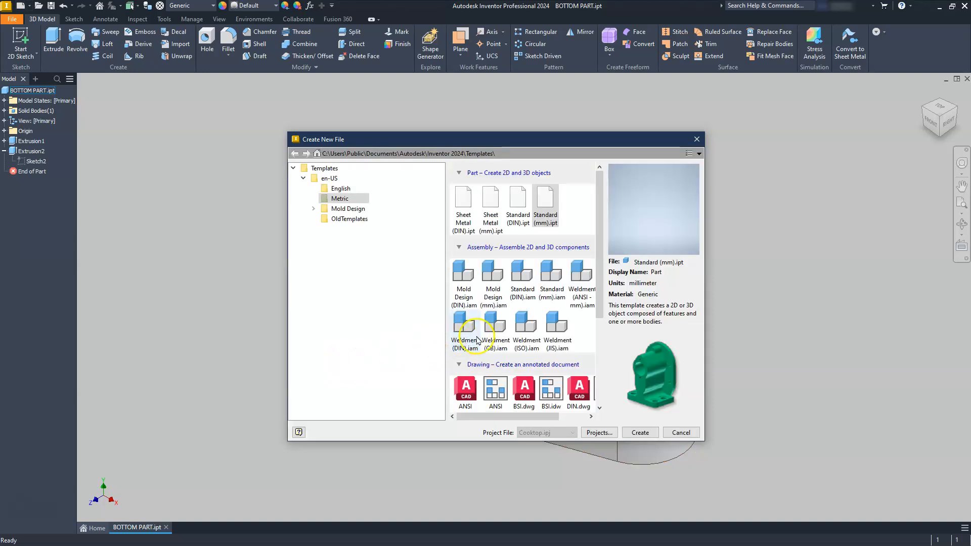
click(555, 283)
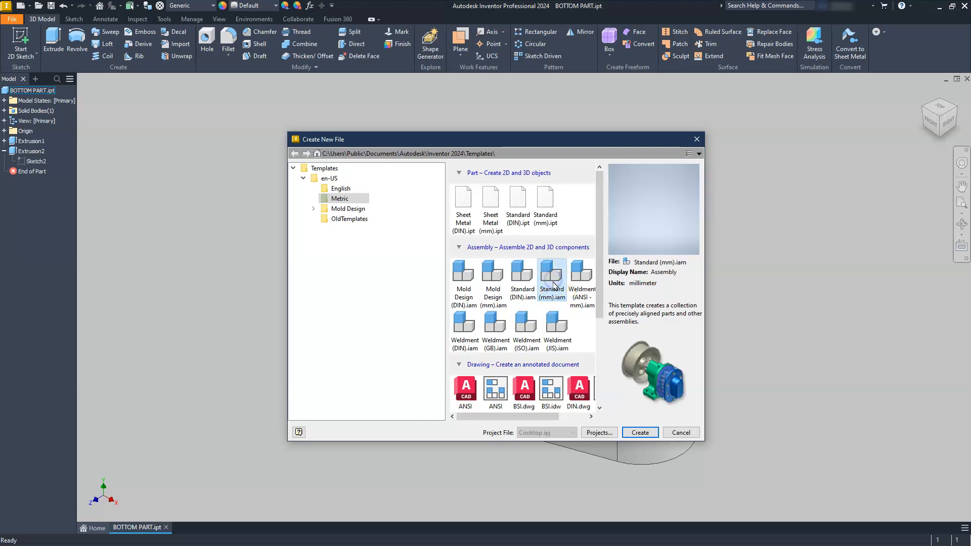
click(641, 433)
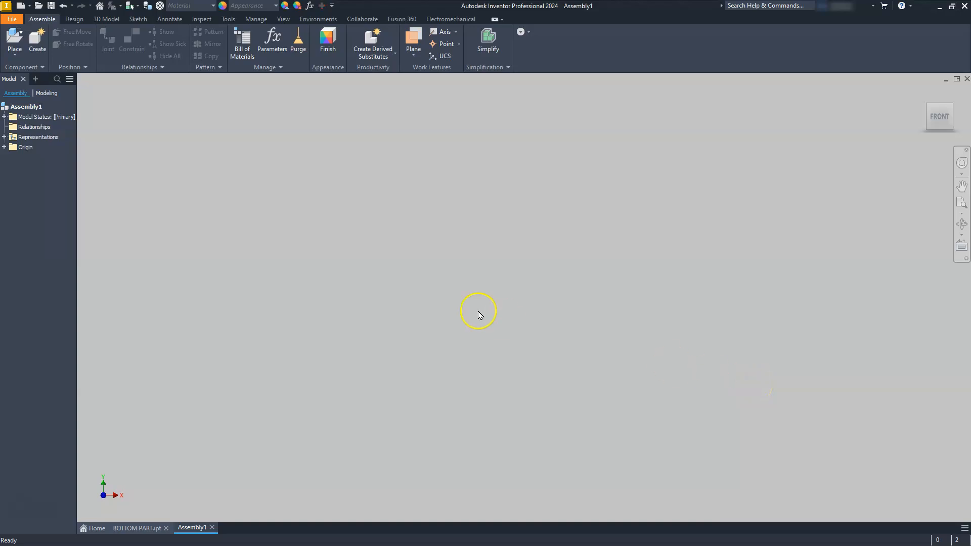
click(14, 36)
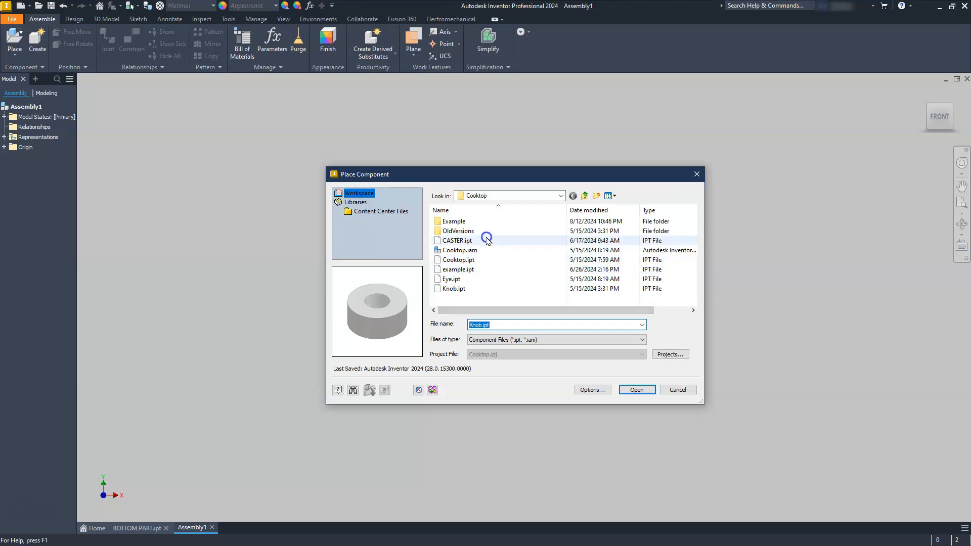
click(528, 208)
click(527, 195)
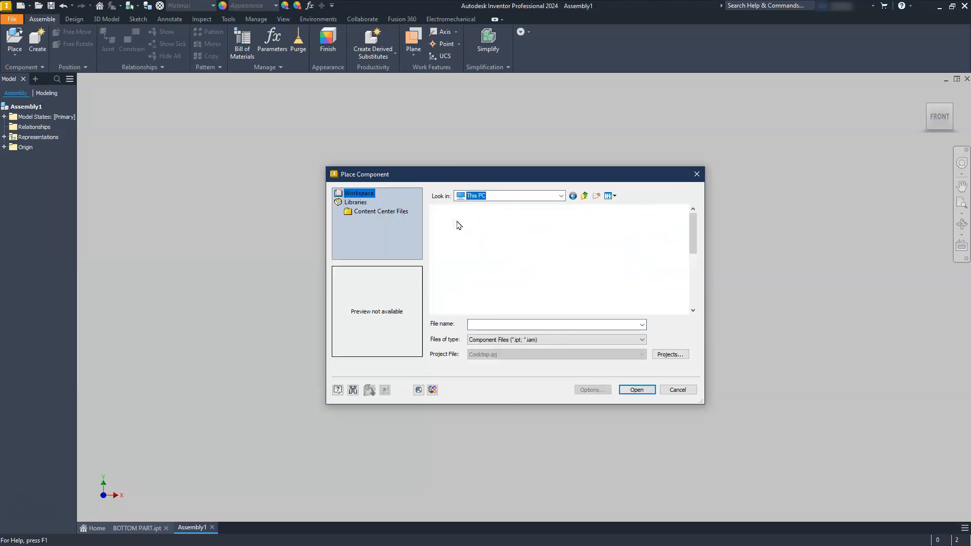
click(584, 259)
click(678, 390)
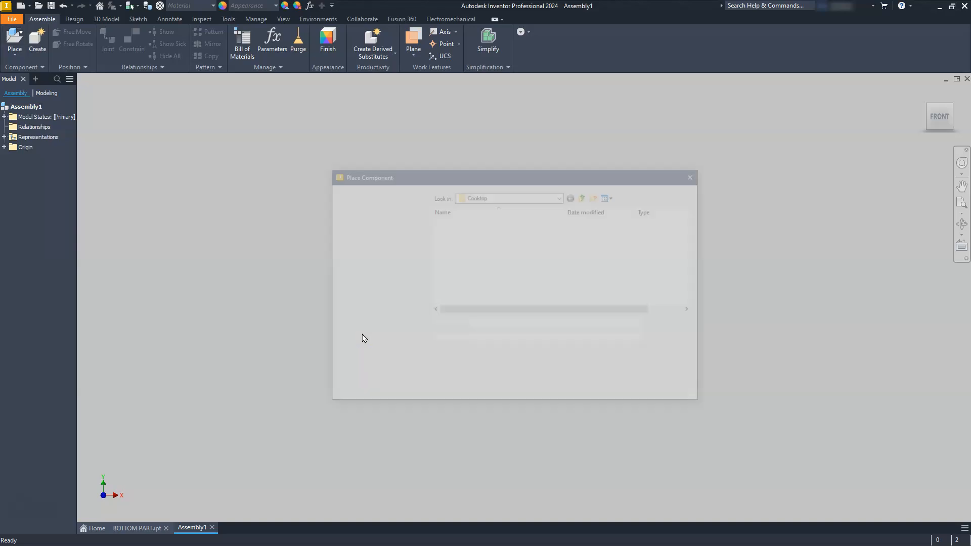
Place one BOTTOM PART.ipt from the Example folder, grounded at the assembly origin
click(454, 223)
double_click(454, 223)
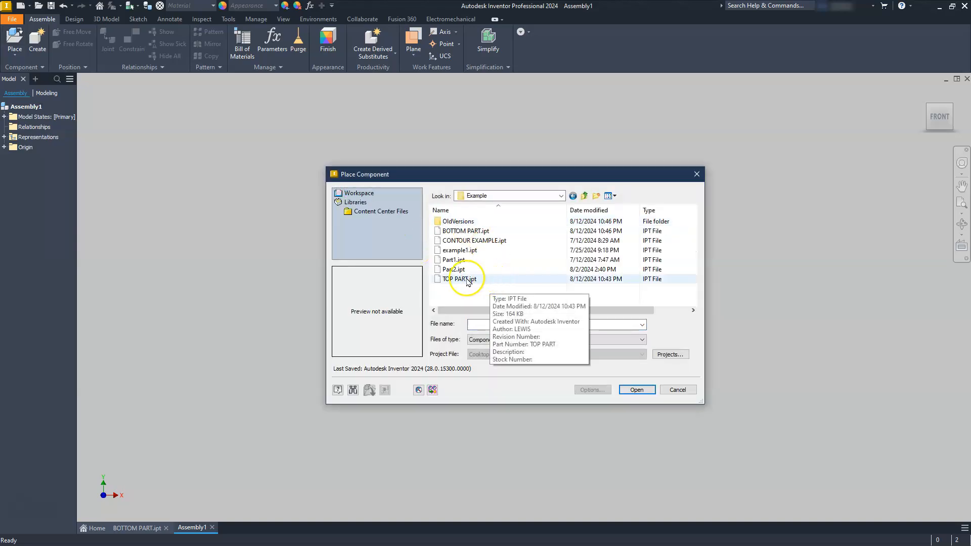
click(458, 231)
click(639, 390)
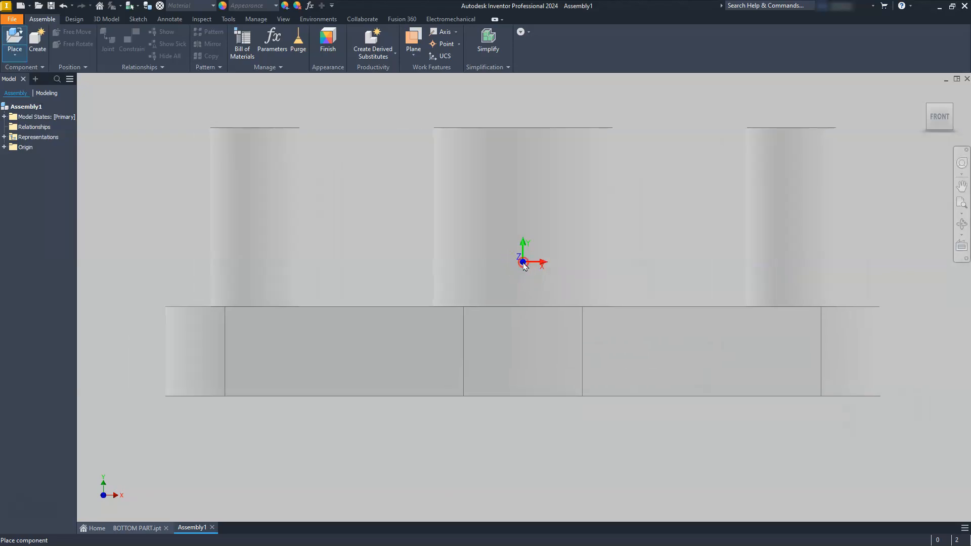
right_click(524, 266)
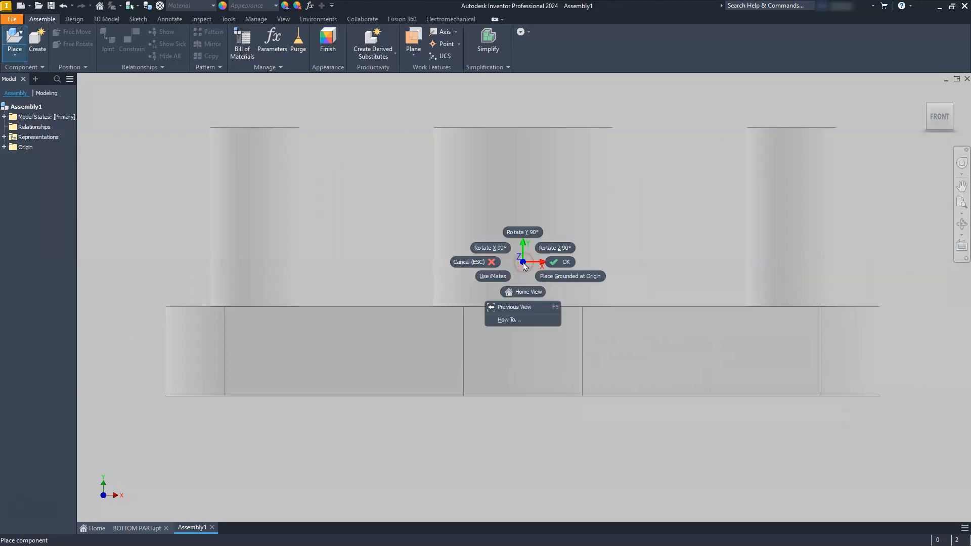
click(568, 276)
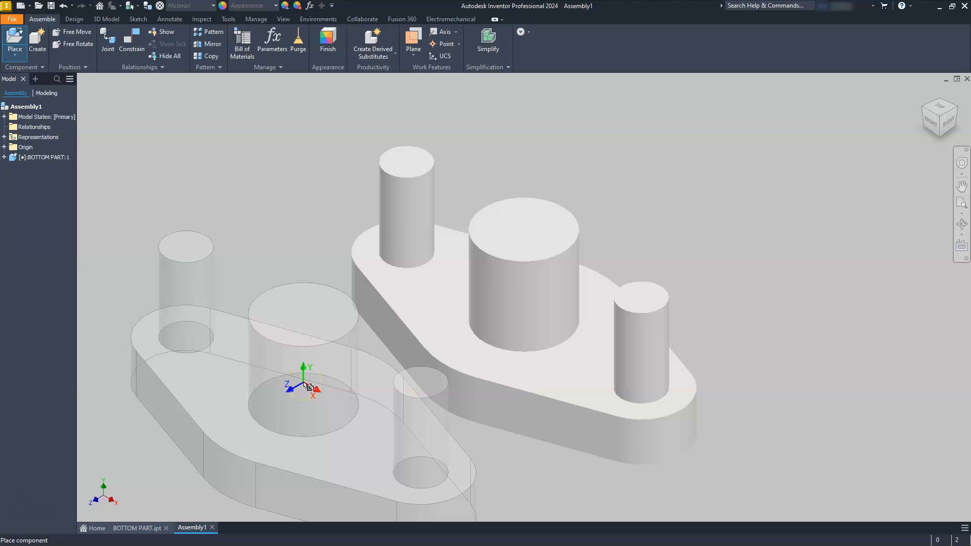
key(Escape)
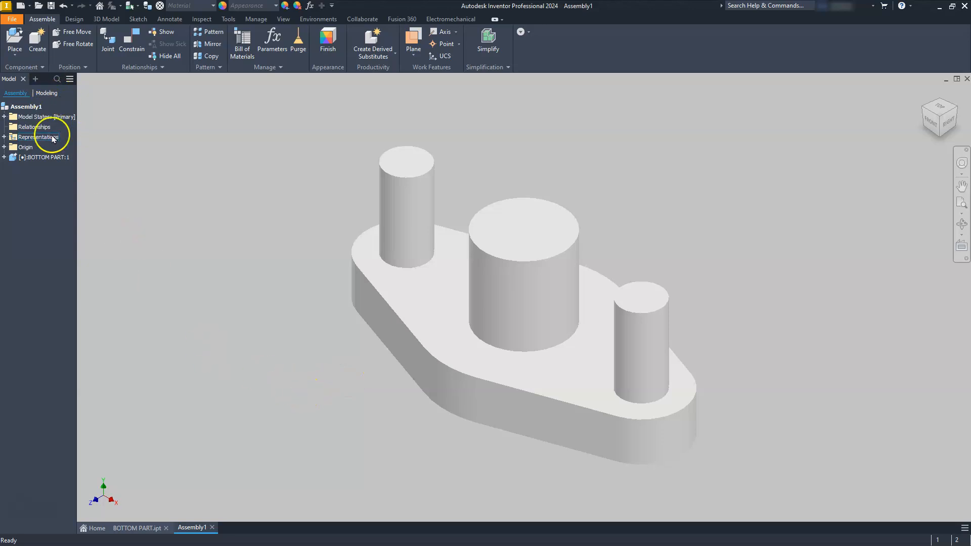
Place one TOP PART.ipt in the free space beside the bottom part and end the placement
click(16, 38)
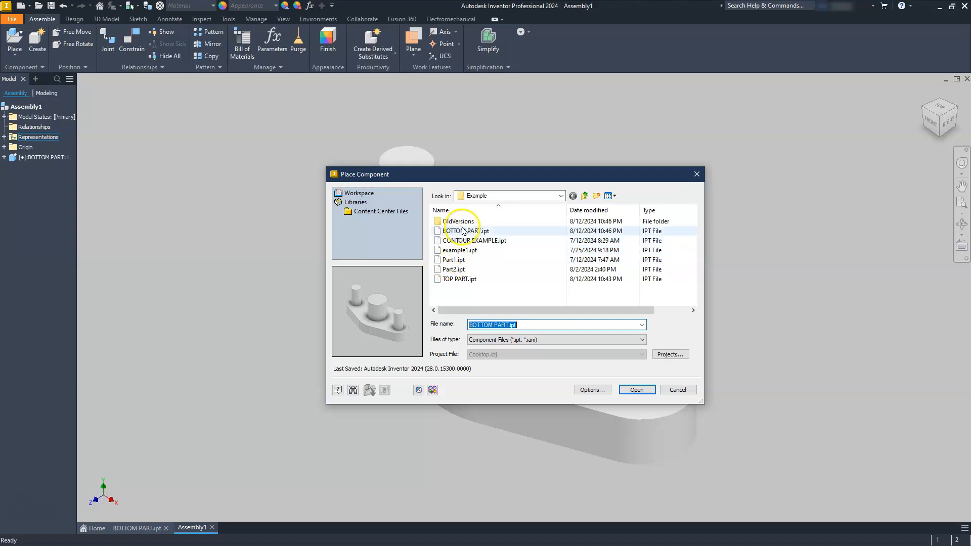
click(461, 280)
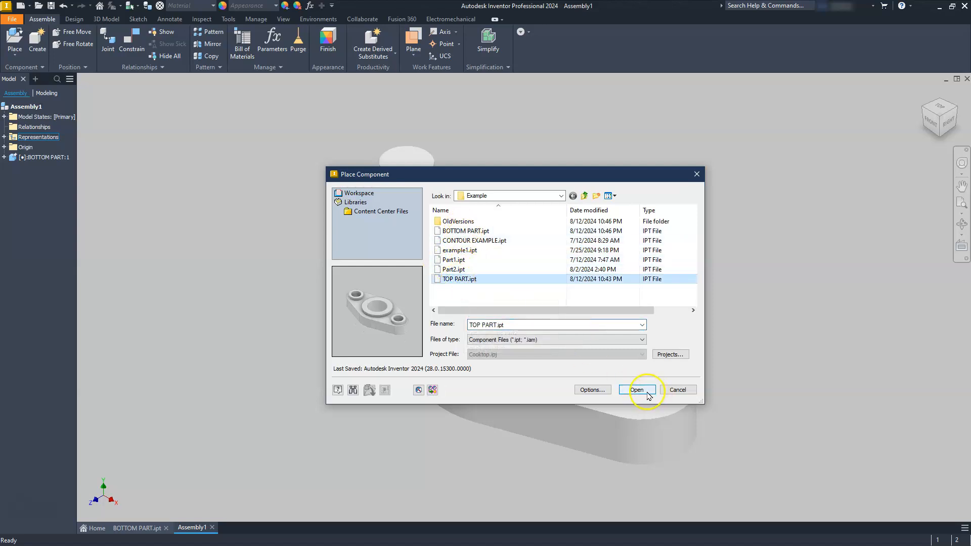
click(648, 394)
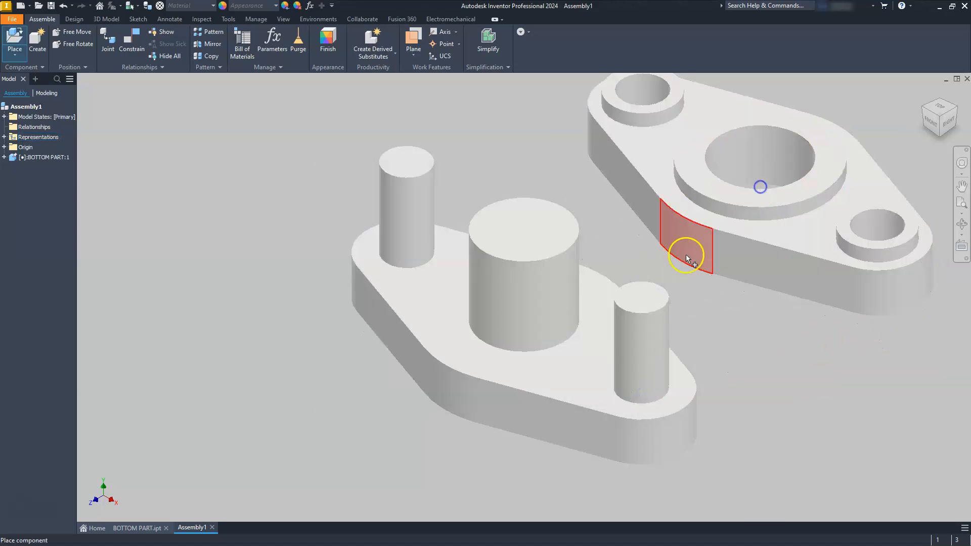
click(686, 254)
key(Escape)
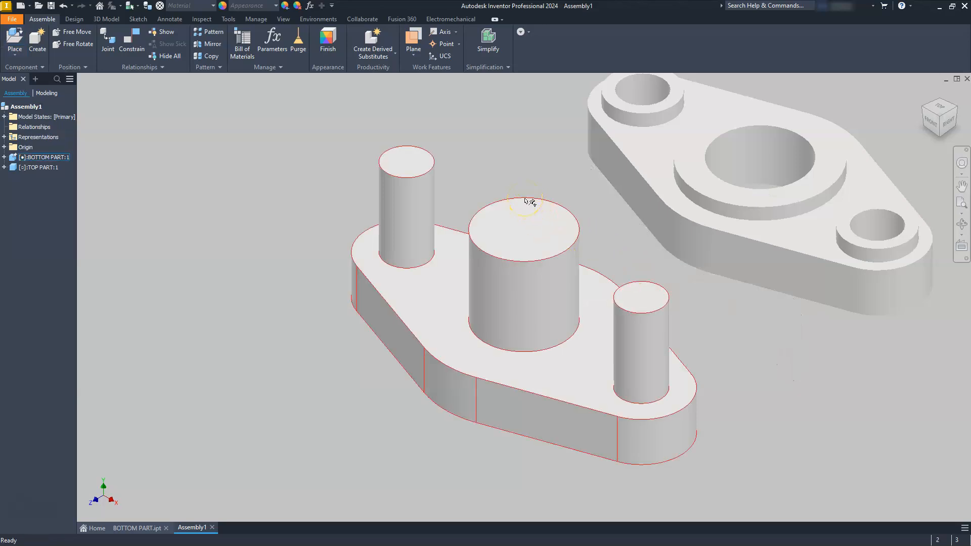
Mate the axis of the top part's large centre hole with the axis of the bottom part's large centre boss
middle_drag(562, 206, 526, 255)
click(631, 223)
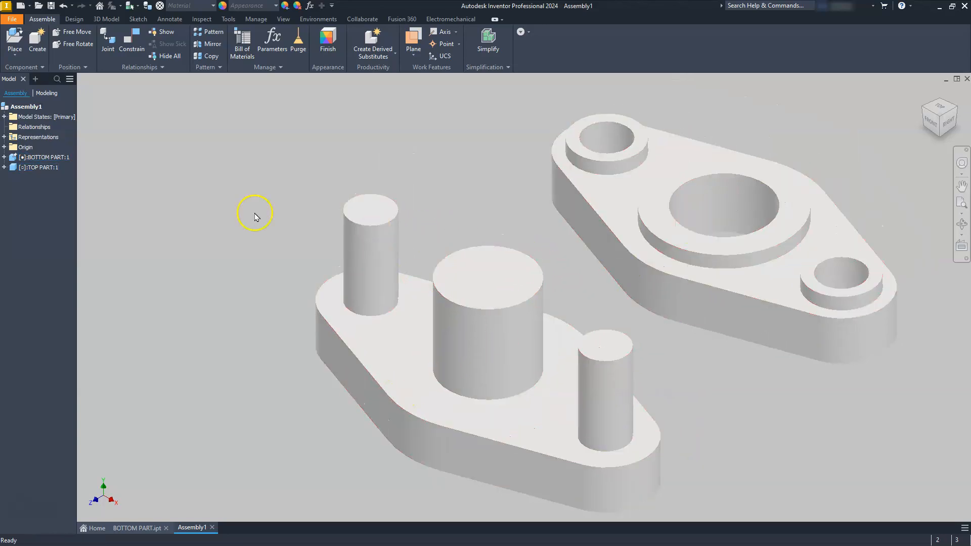
click(130, 39)
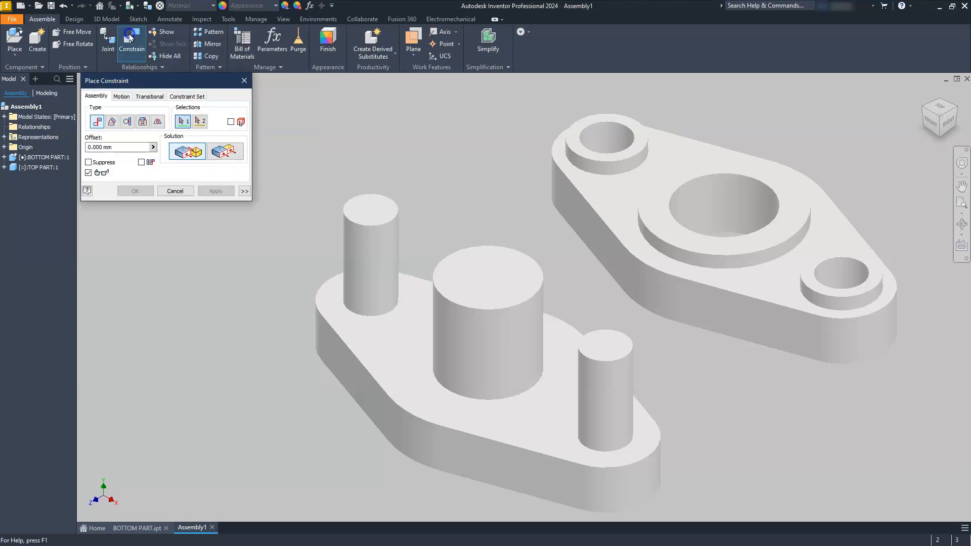
click(725, 209)
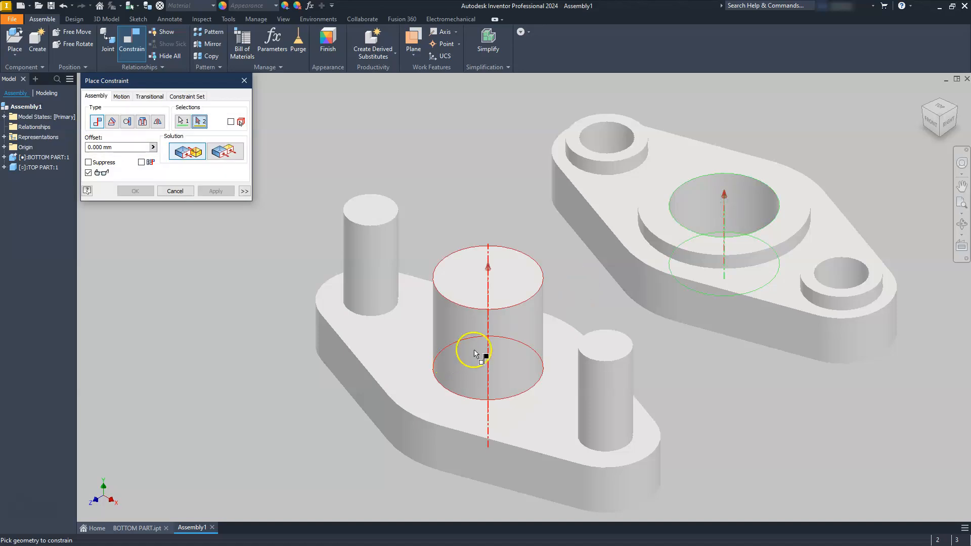
click(489, 340)
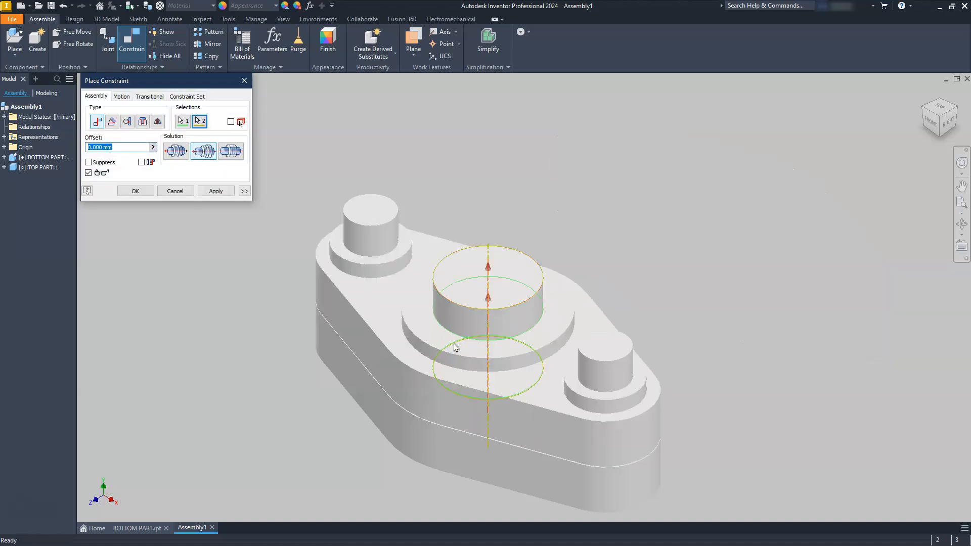
click(135, 192)
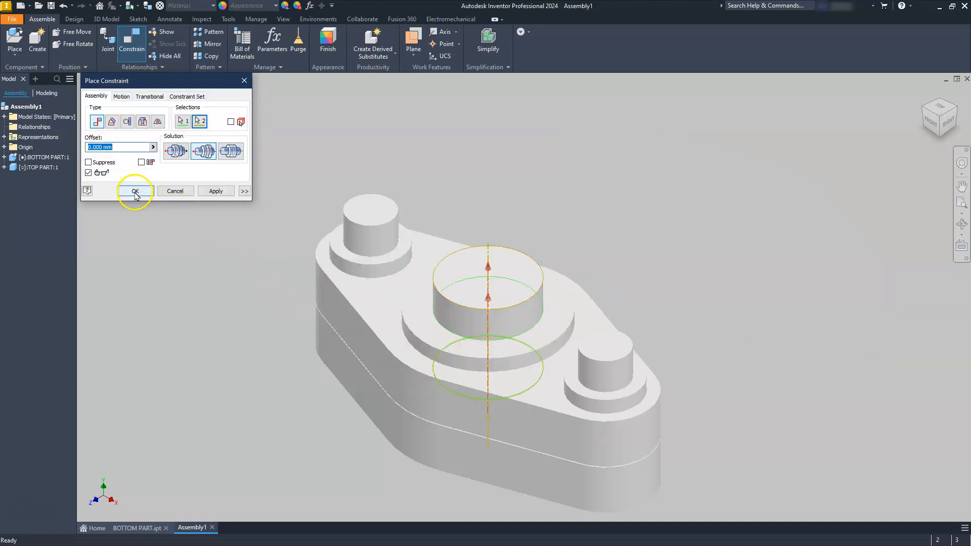
Mate the raised top part's nearer end hole axis to the small boss on that side and slide the part along the bosses
drag(553, 427, 774, 312)
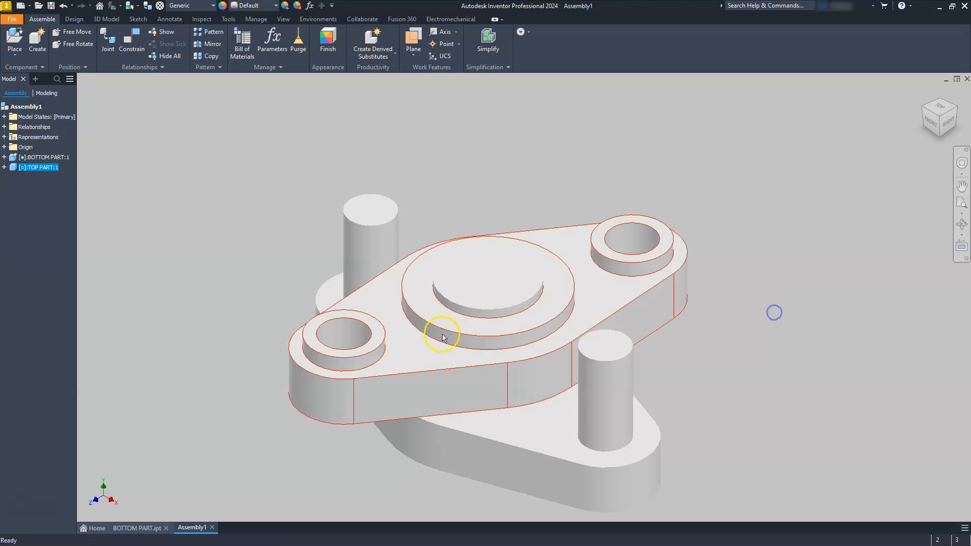
drag(381, 408, 348, 249)
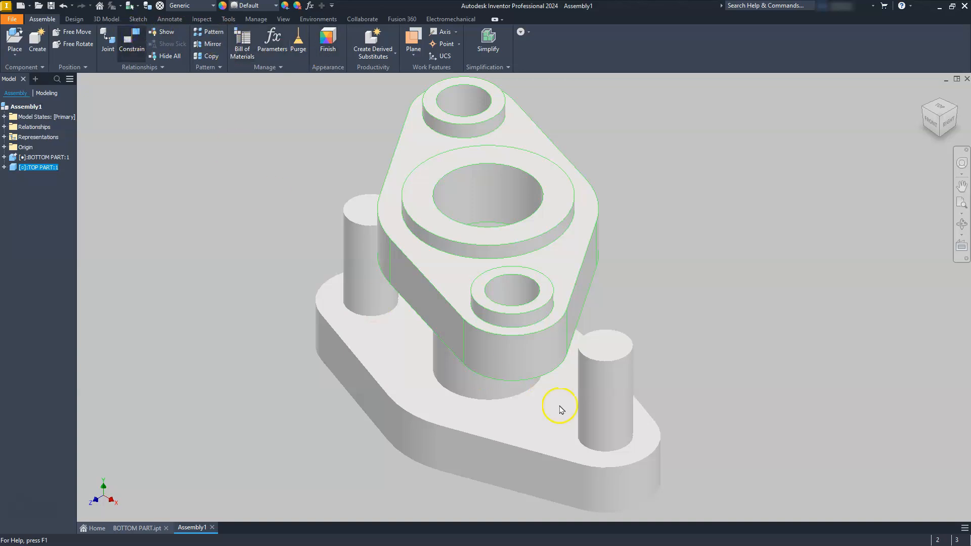
click(530, 301)
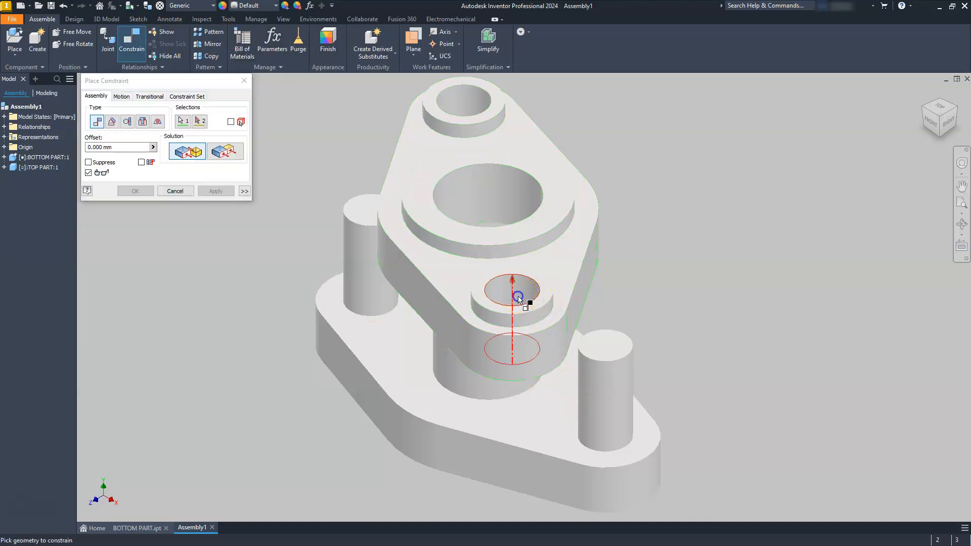
click(601, 404)
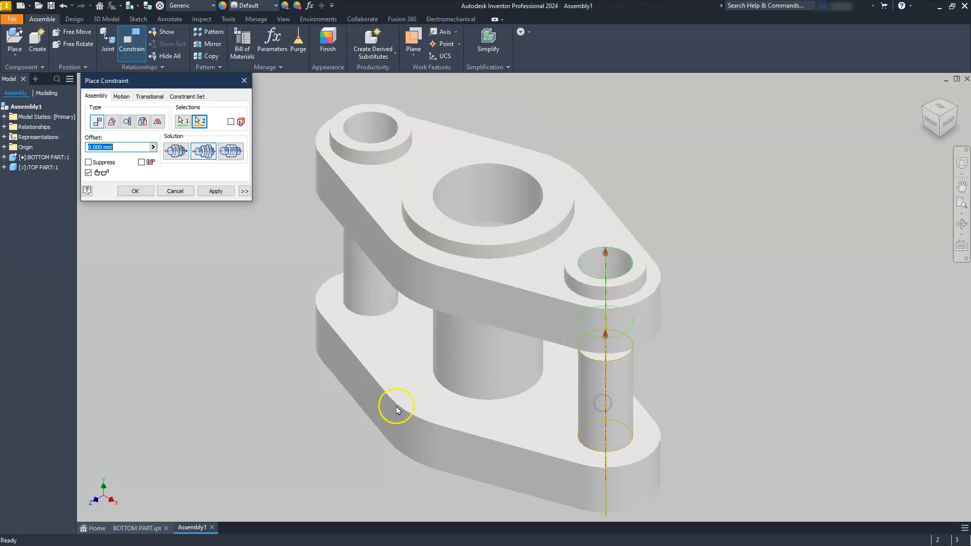
click(136, 193)
drag(536, 288, 595, 289)
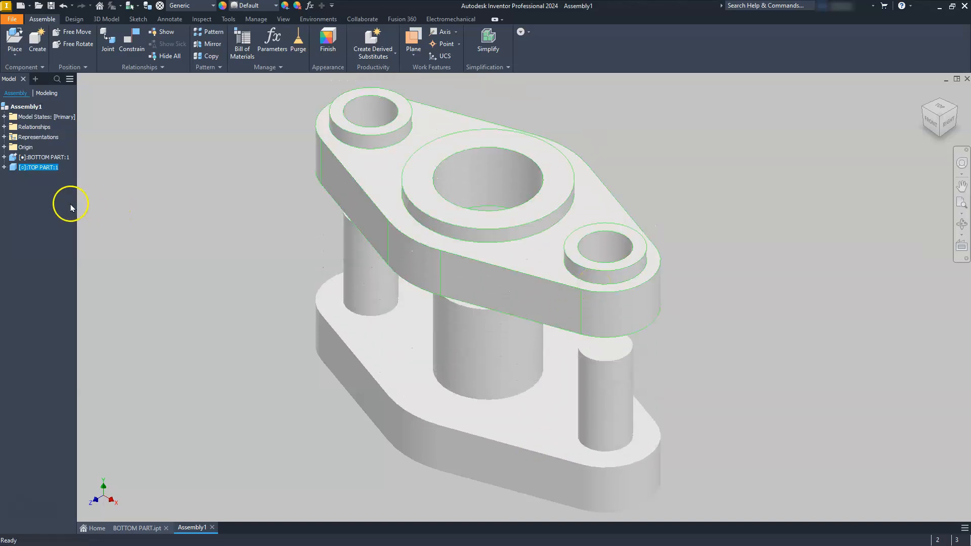
drag(414, 245, 487, 238)
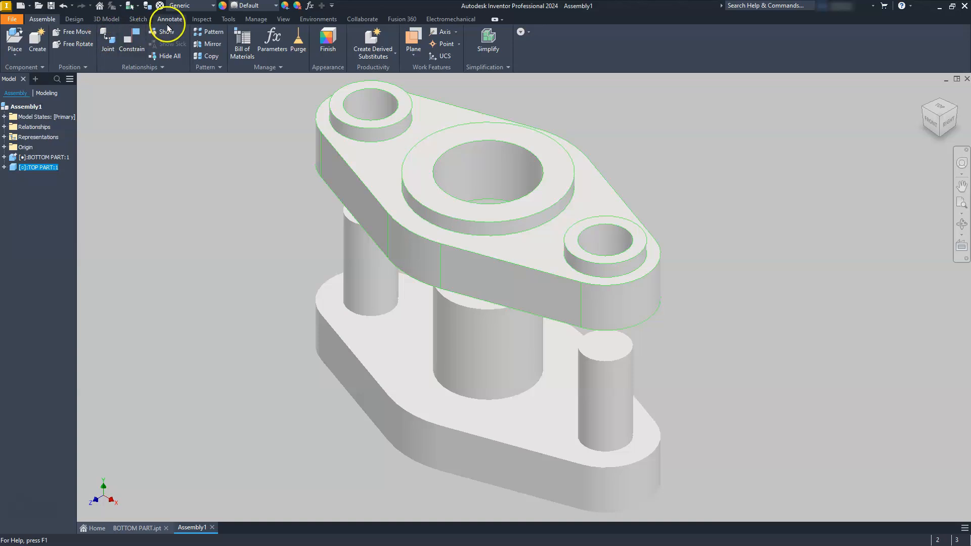
Add the bottom part and the top part to the contact set and activate the contact solver
click(200, 20)
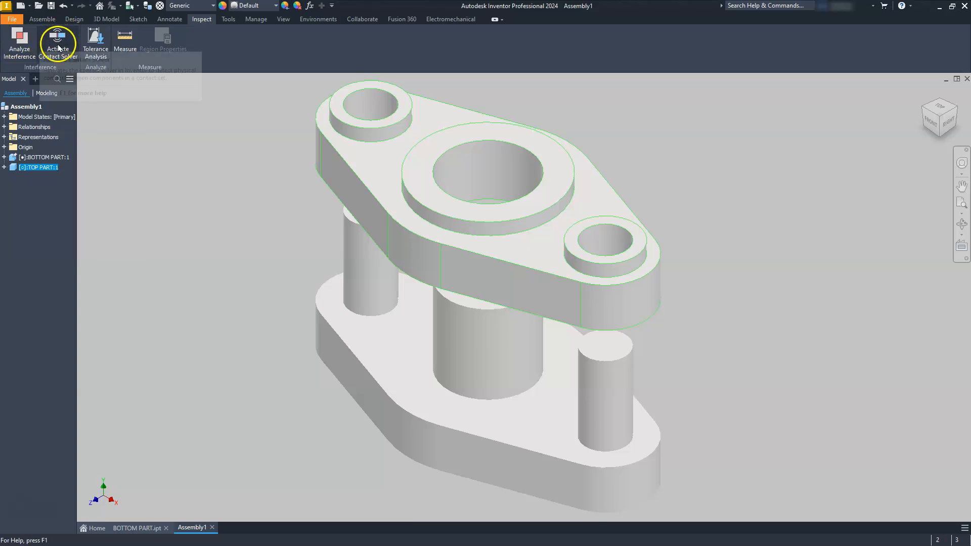
click(407, 339)
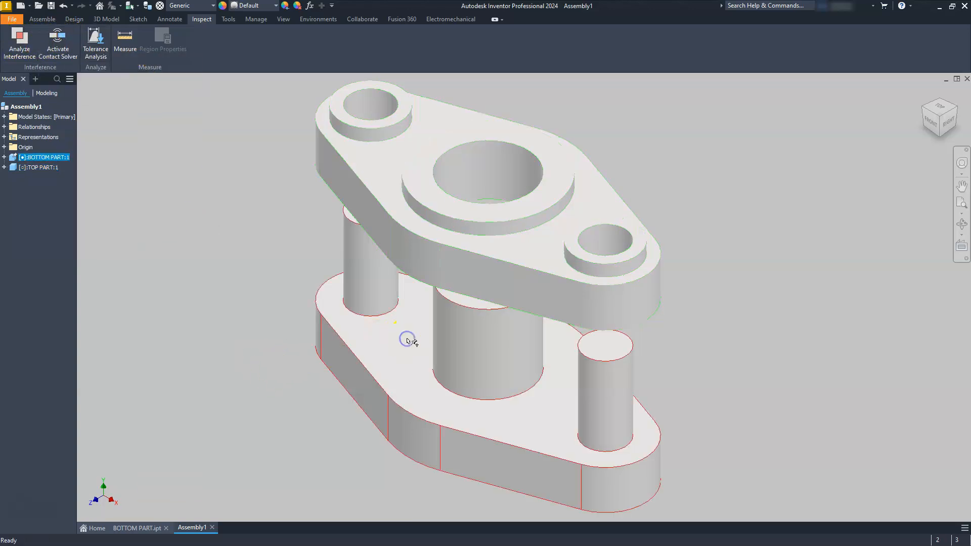
right_click(47, 159)
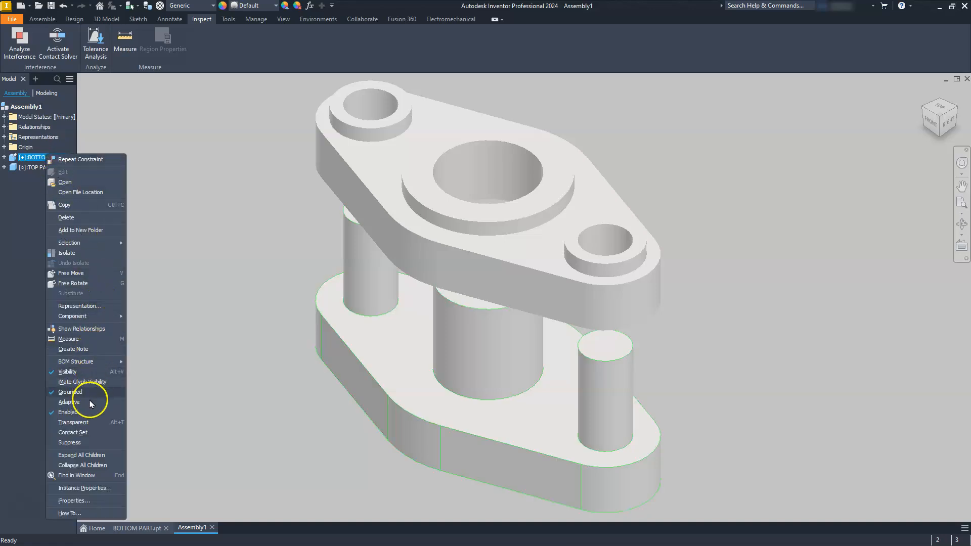
click(88, 434)
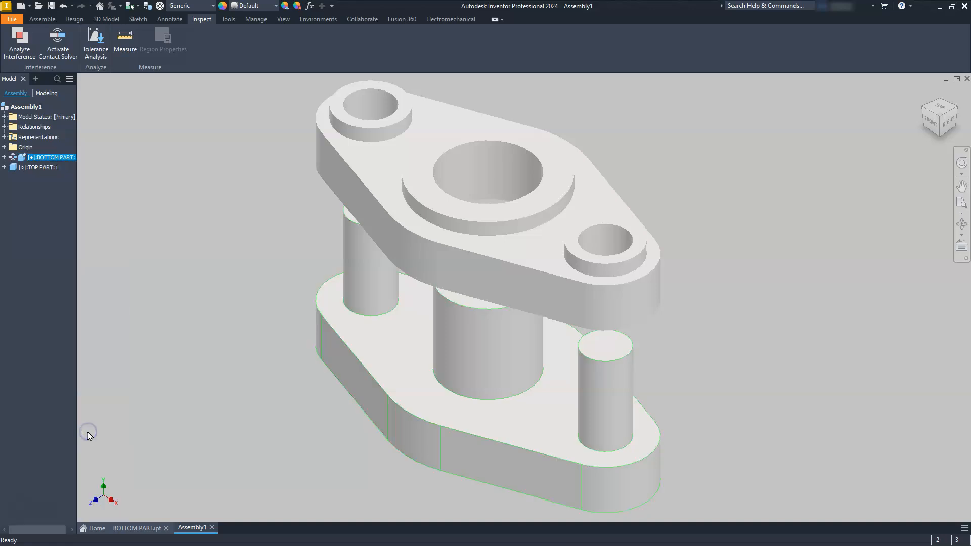
click(41, 168)
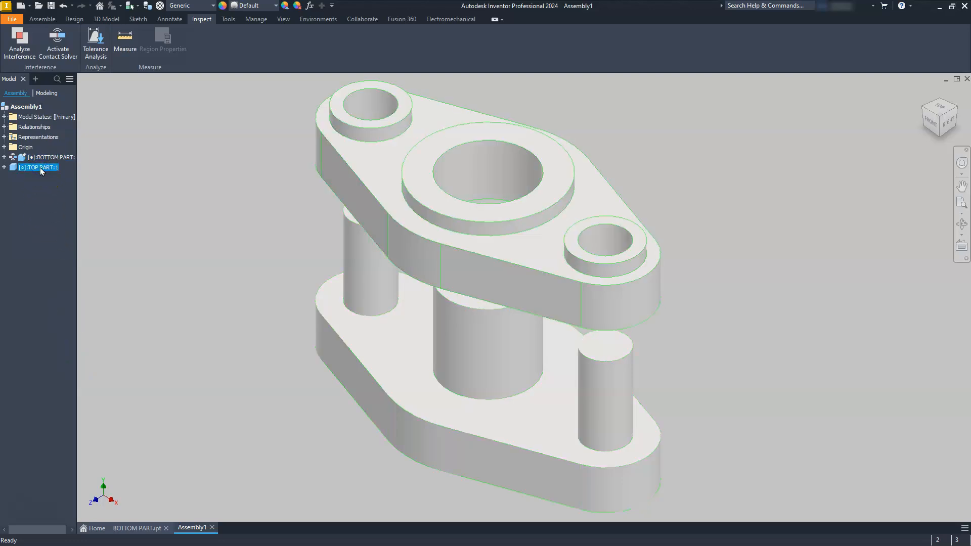
right_click(40, 169)
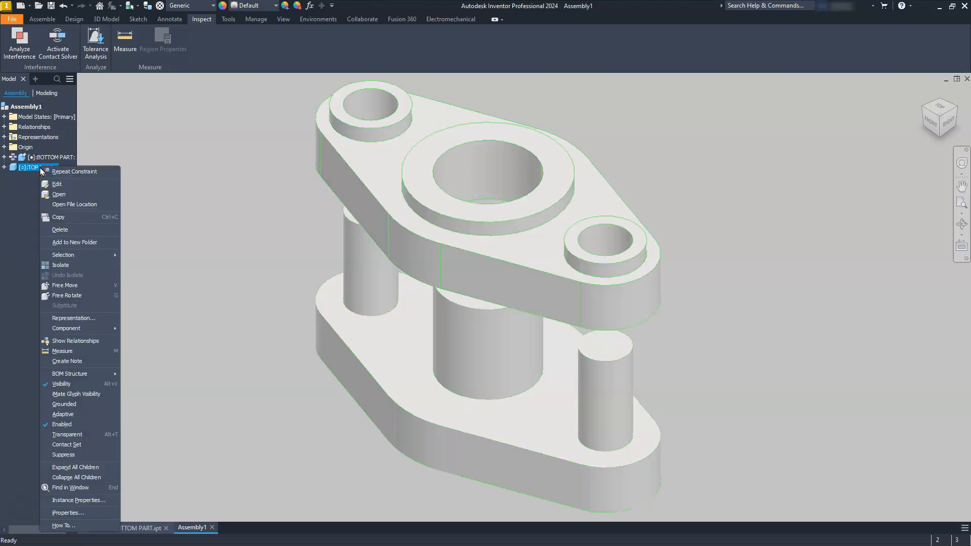
click(79, 444)
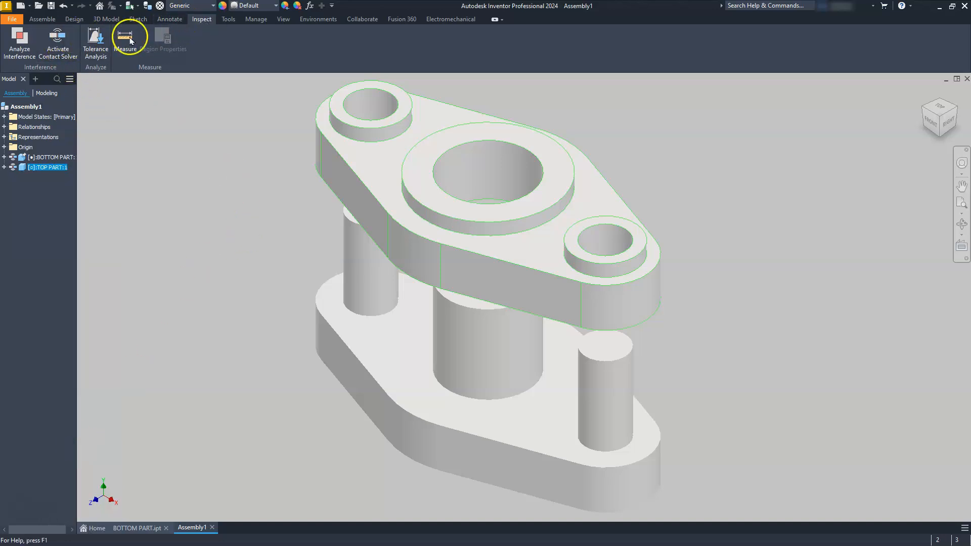
click(59, 43)
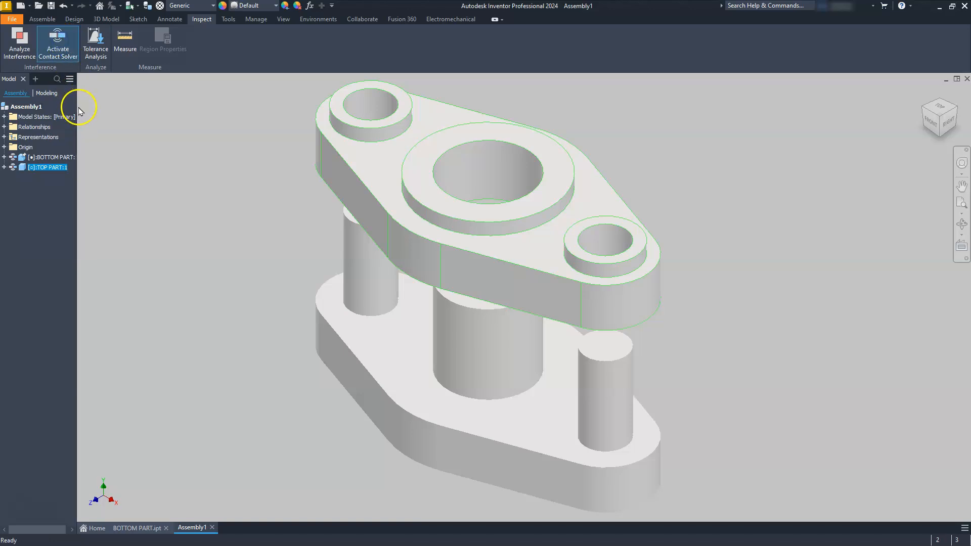
Slide the top part down the bosses and back up to test its contact with the bottom part's plate, also in front view
drag(480, 234, 473, 376)
drag(469, 417, 500, 359)
mouse_move(501, 407)
mouse_down()
mouse_move(570, 238)
mouse_move(540, 390)
mouse_move(525, 236)
mouse_move(491, 423)
mouse_up()
drag(442, 362, 449, 426)
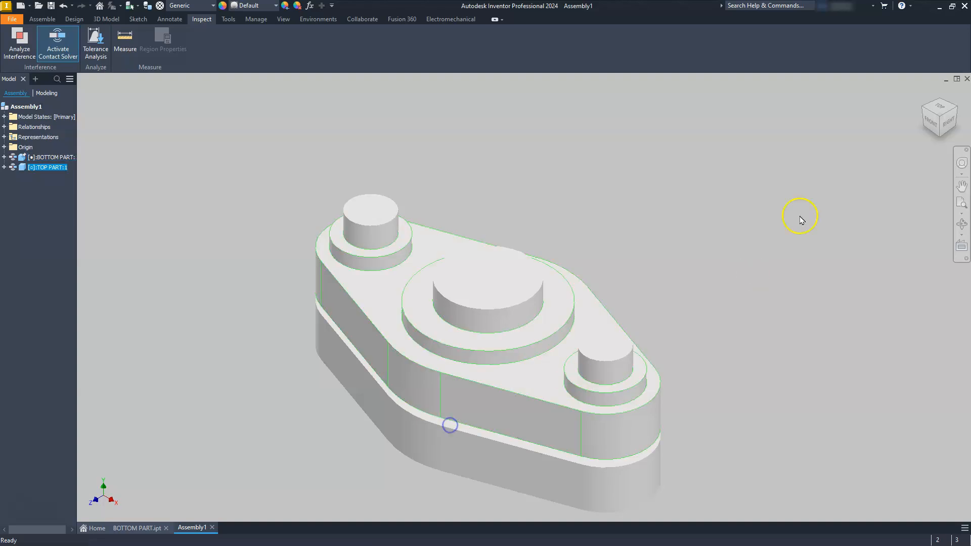
click(931, 124)
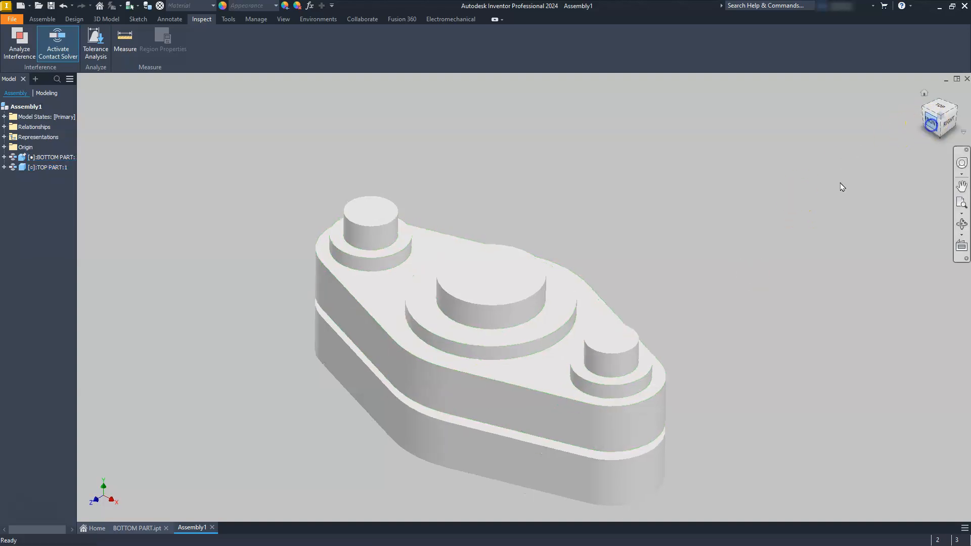
drag(515, 295, 512, 353)
drag(440, 304, 470, 291)
drag(473, 325, 476, 325)
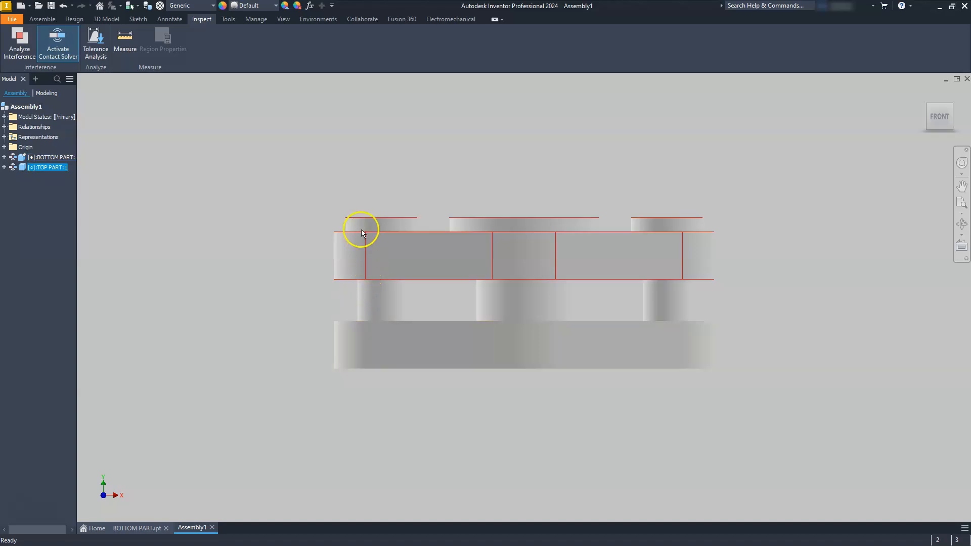
drag(515, 258, 516, 332)
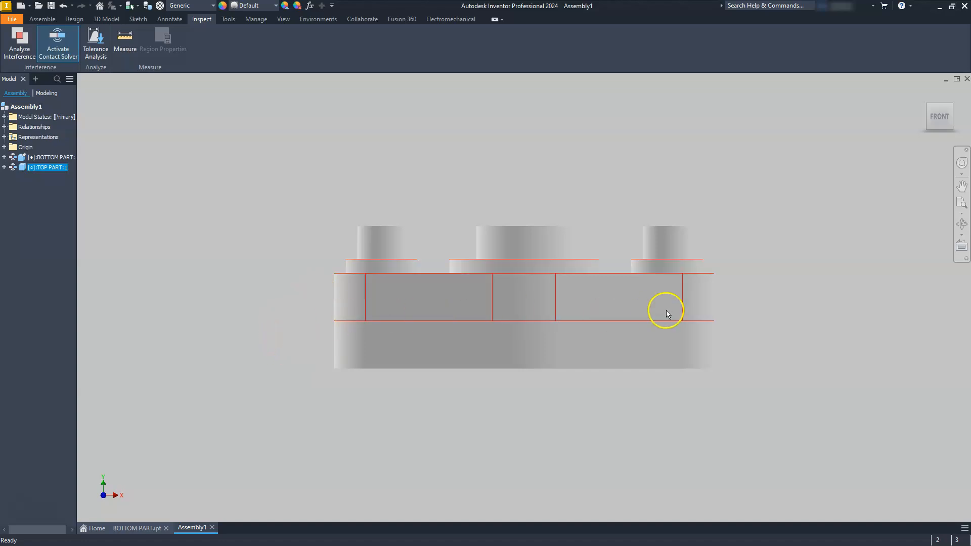
drag(499, 284, 519, 158)
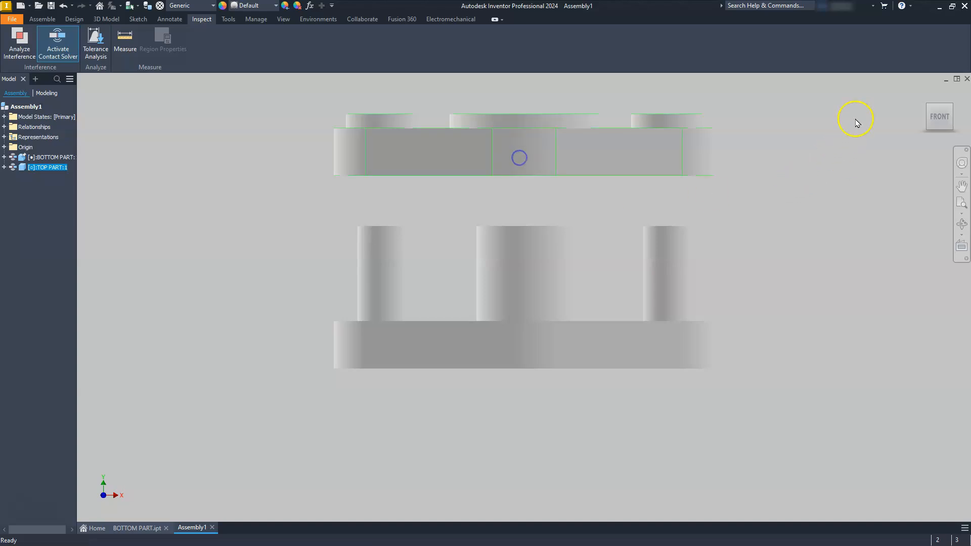
Mate the underside of the top part to the upper face of the bottom part's plate with a 20 mm offset
click(949, 105)
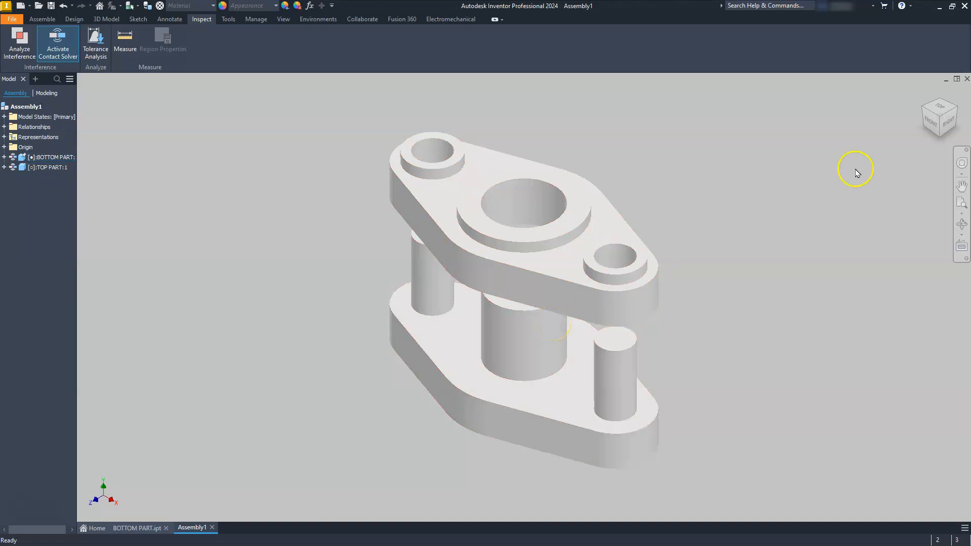
drag(924, 161, 347, 312)
click(48, 19)
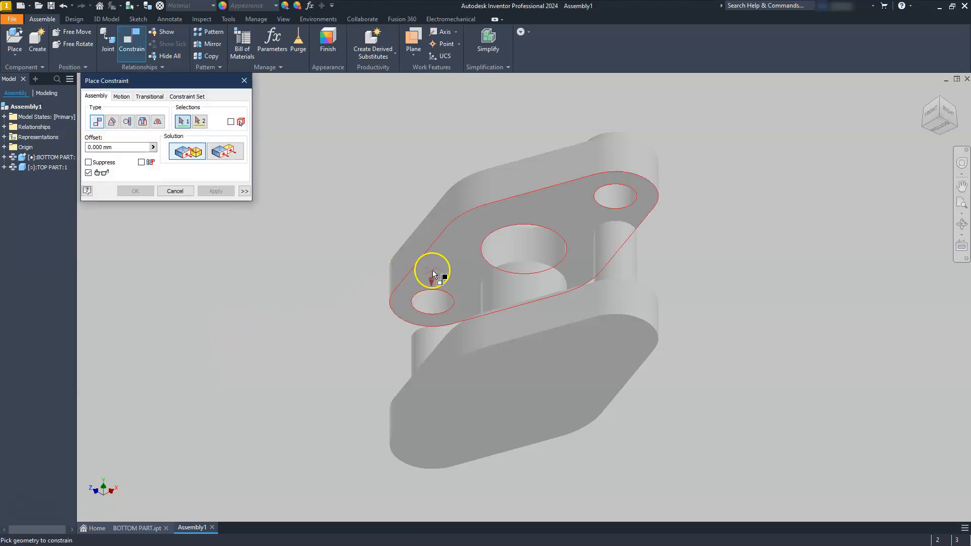
click(460, 242)
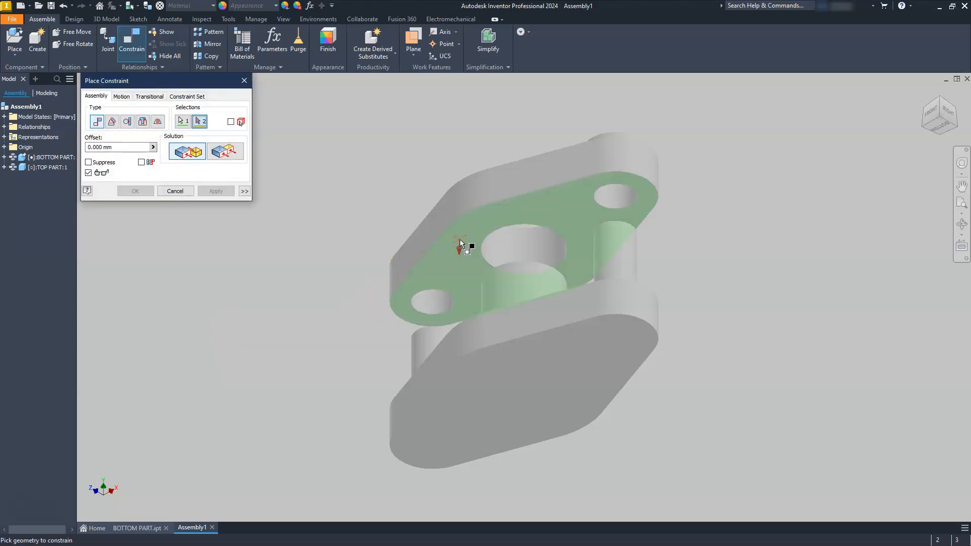
click(941, 102)
click(463, 368)
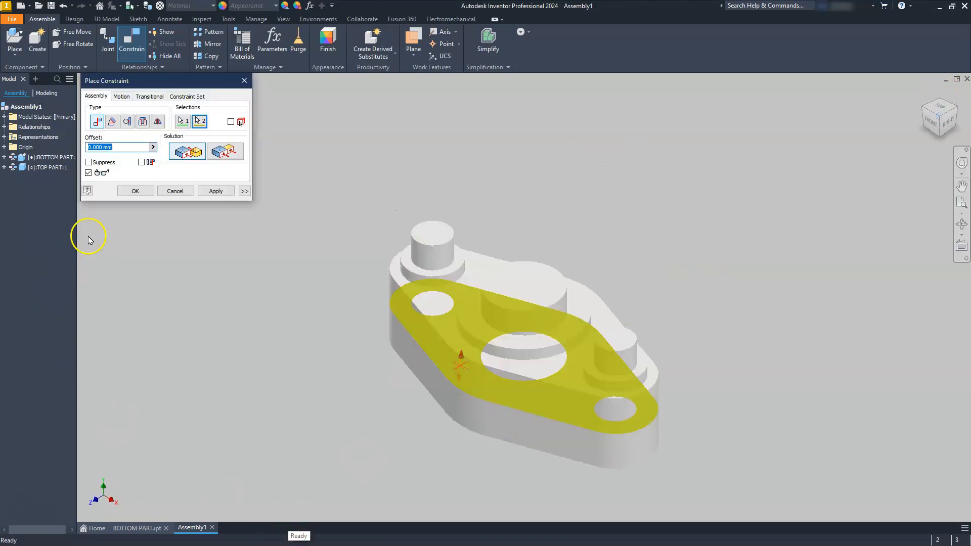
text(20)
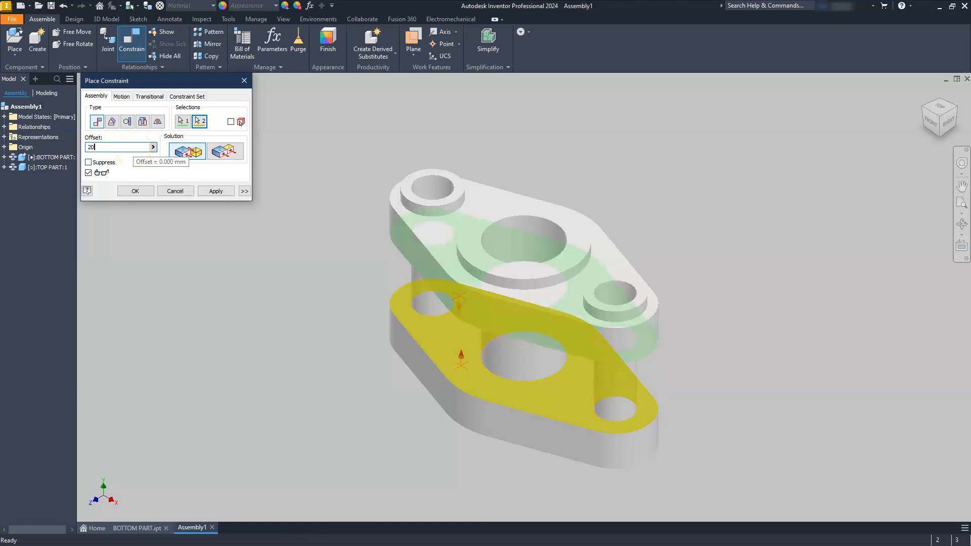
click(135, 191)
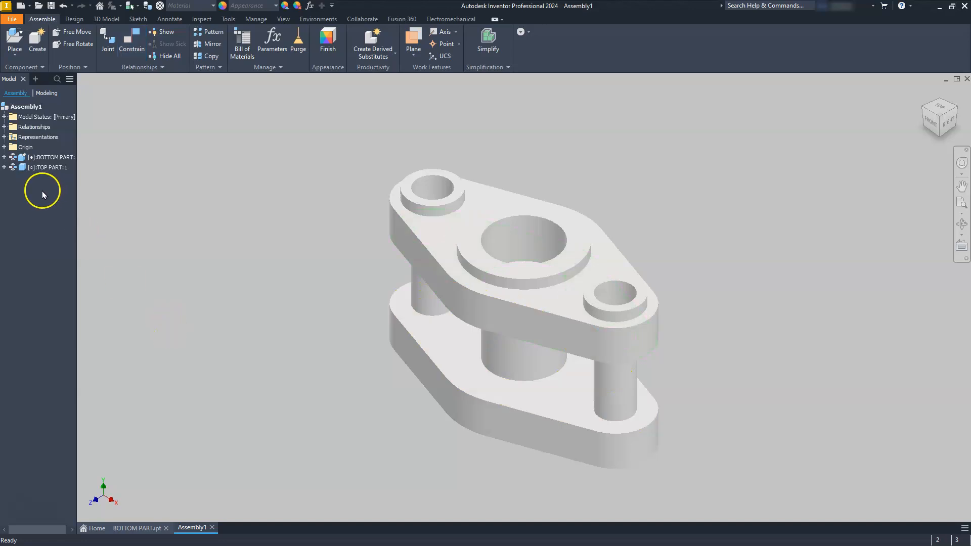
Expand the bottom part and the top part in the model tree to list their mates
click(4, 157)
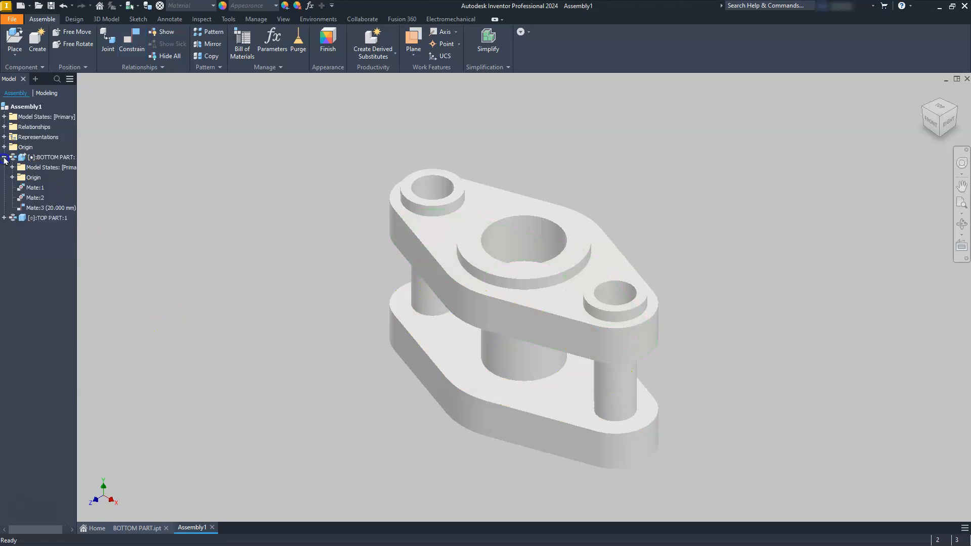
click(42, 208)
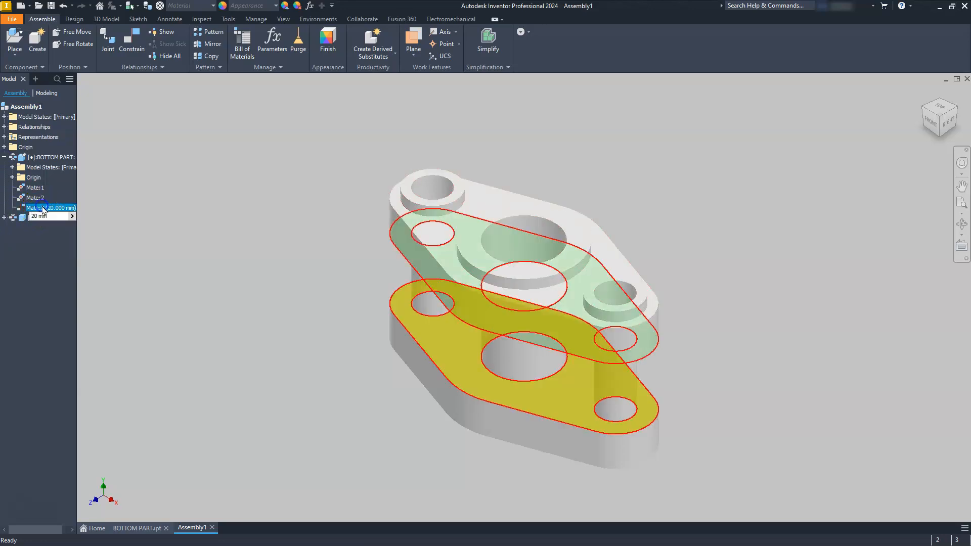
click(33, 210)
right_click(34, 210)
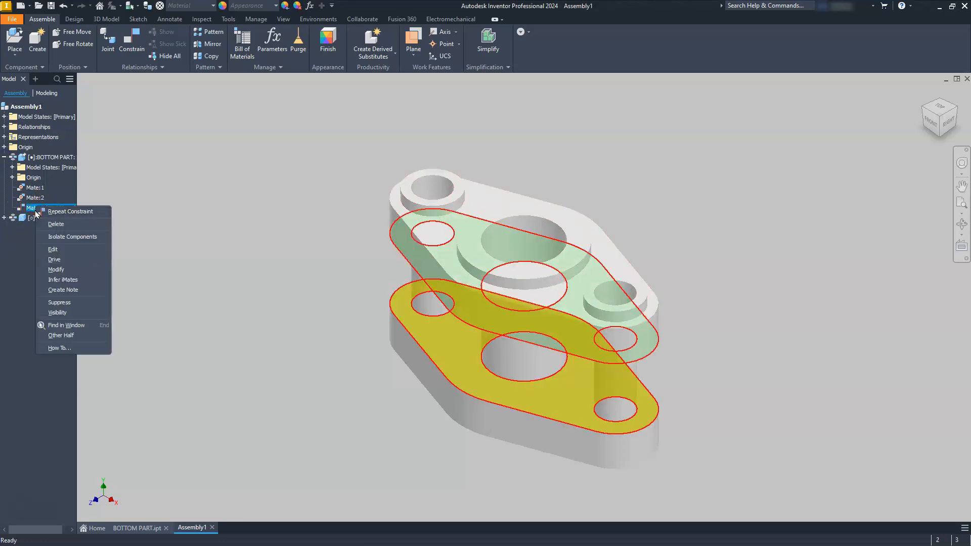
click(165, 209)
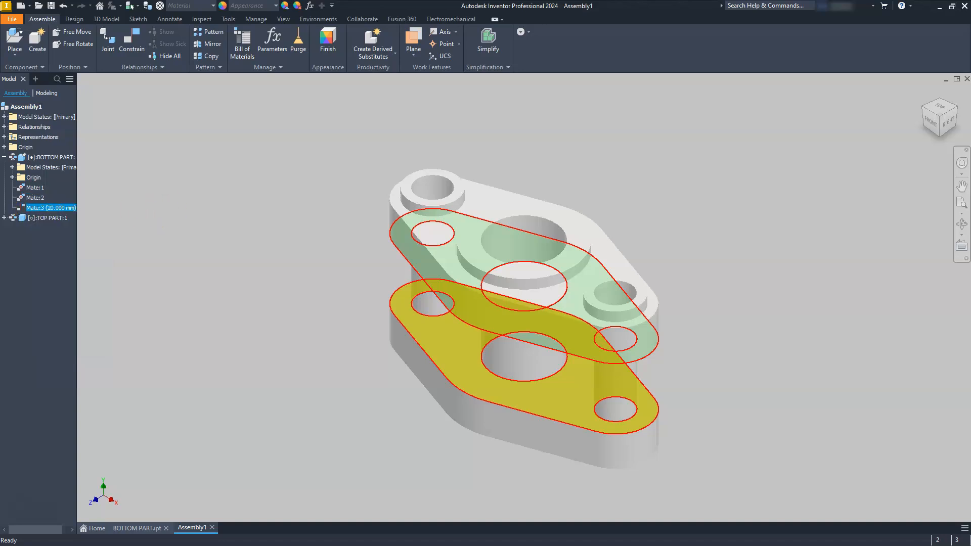
click(165, 210)
click(5, 218)
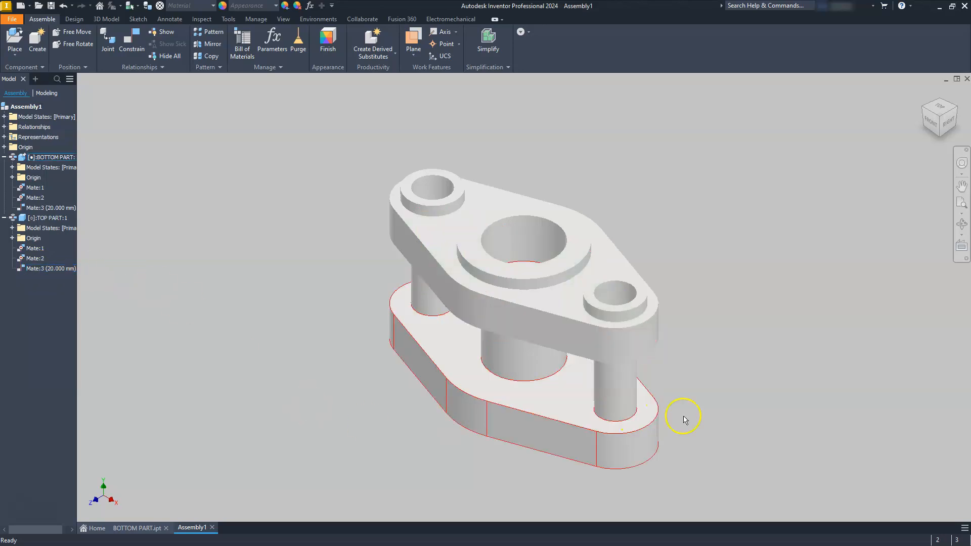
Drive the face-to-face offset mate with start 20 mm and end 0 mm, playing the motion in both directions
right_click(33, 270)
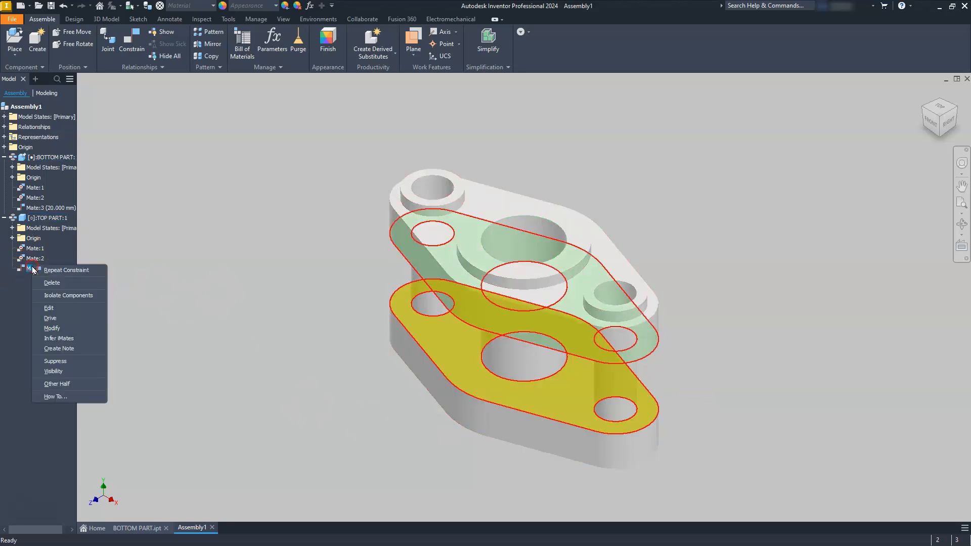
click(55, 319)
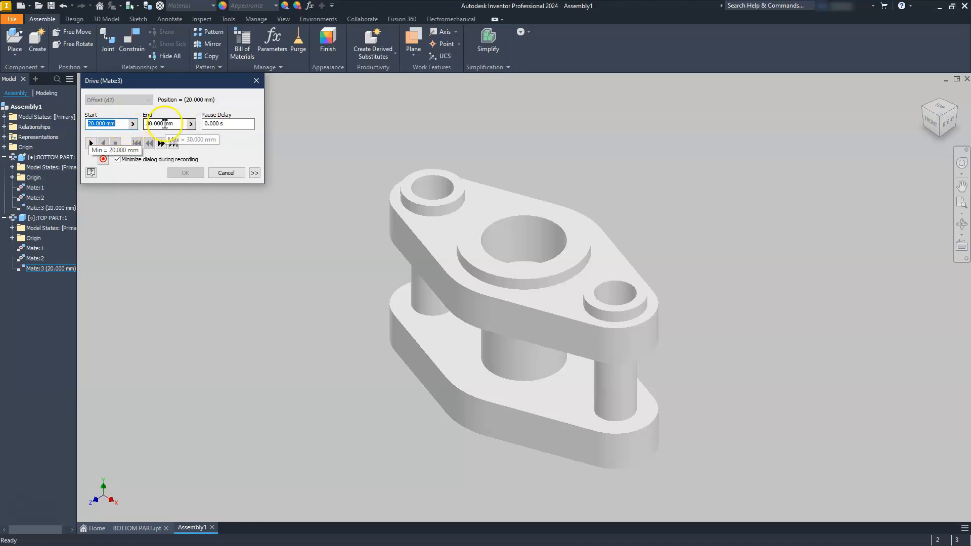
click(148, 123)
key(BackSpace)
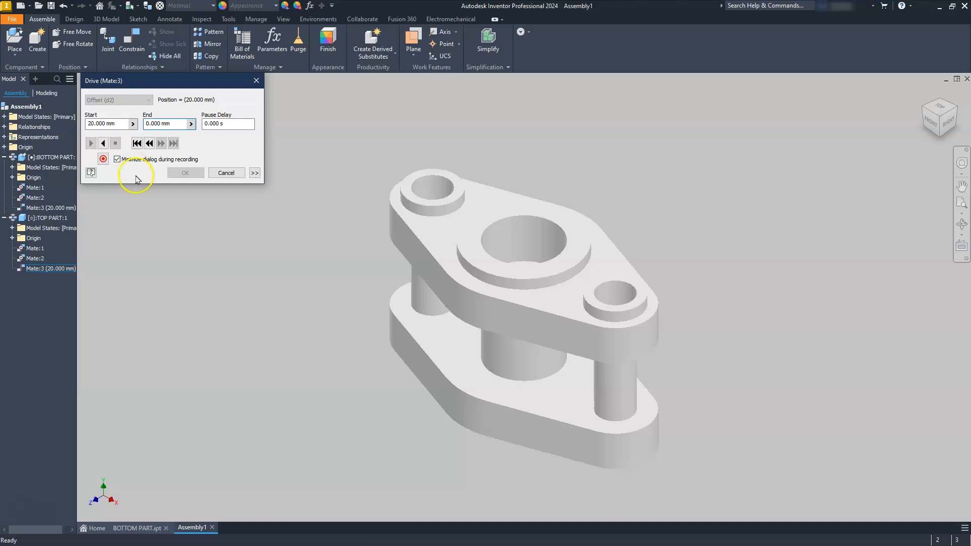
click(104, 143)
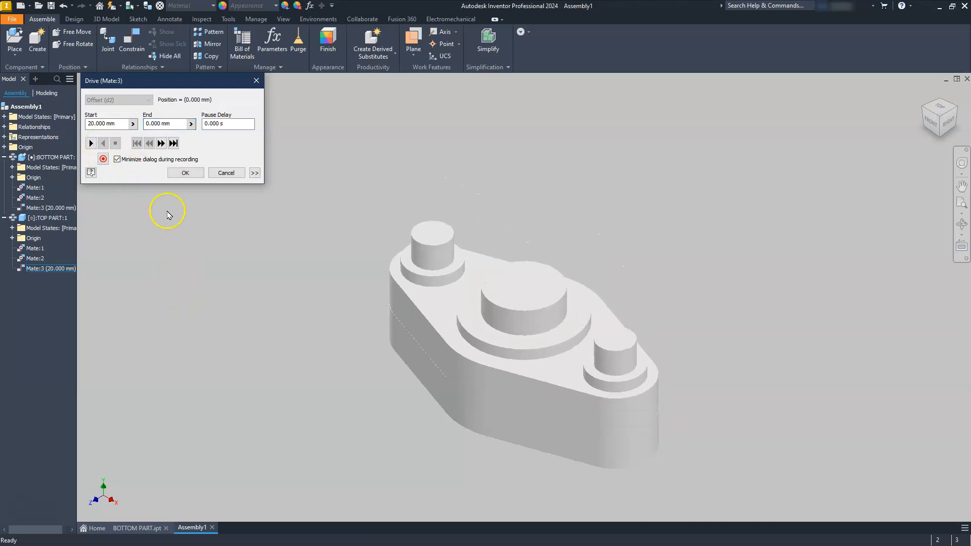
click(91, 143)
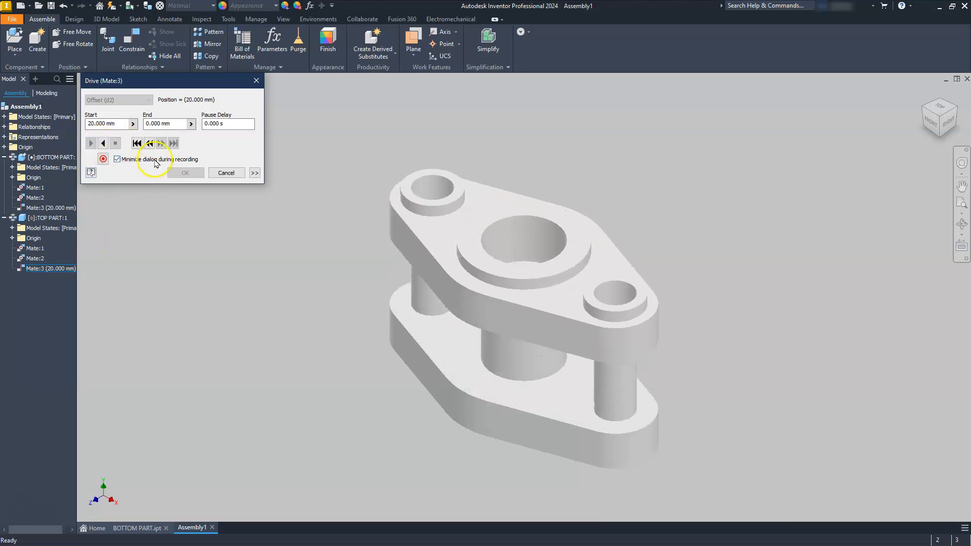
Replay the driven mate in front view and accept it with the top part at the 0 mm position
click(944, 108)
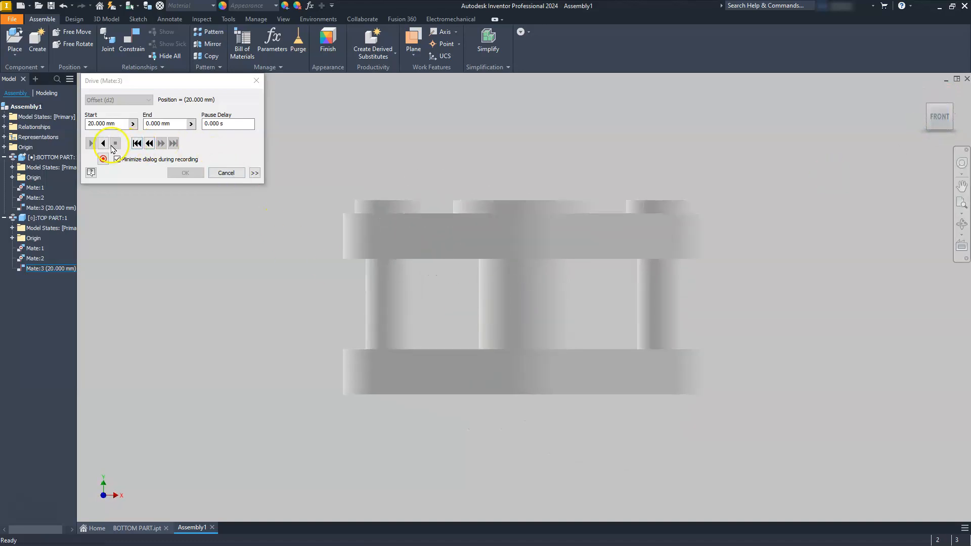
click(104, 144)
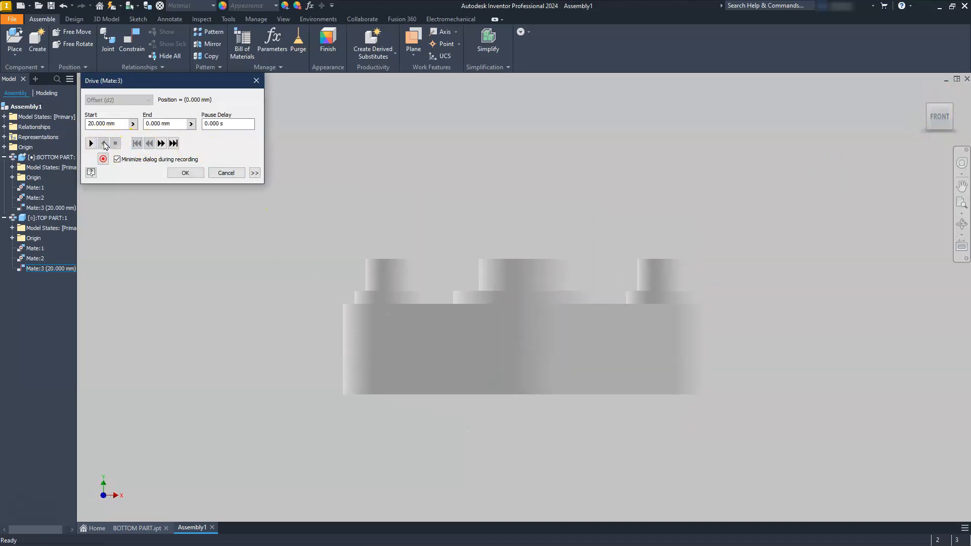
click(90, 144)
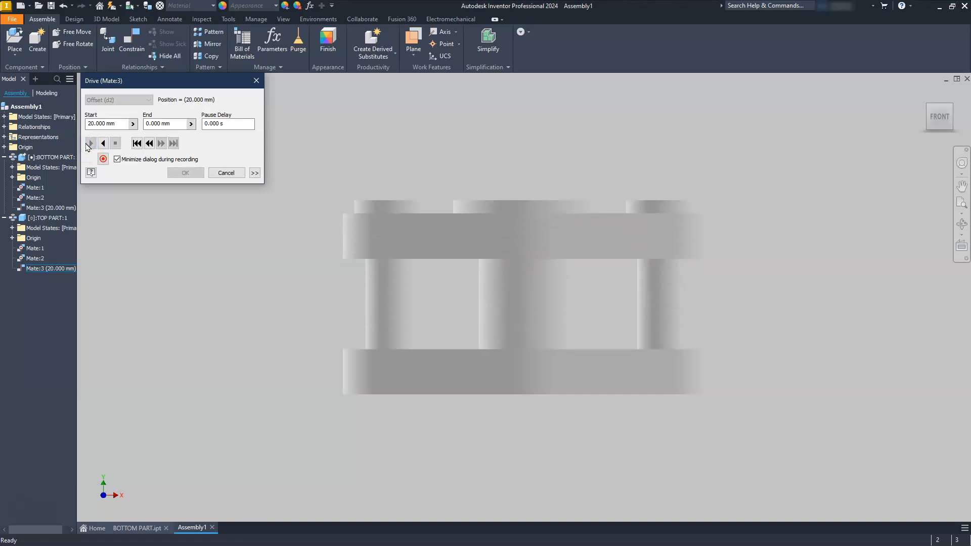
click(103, 144)
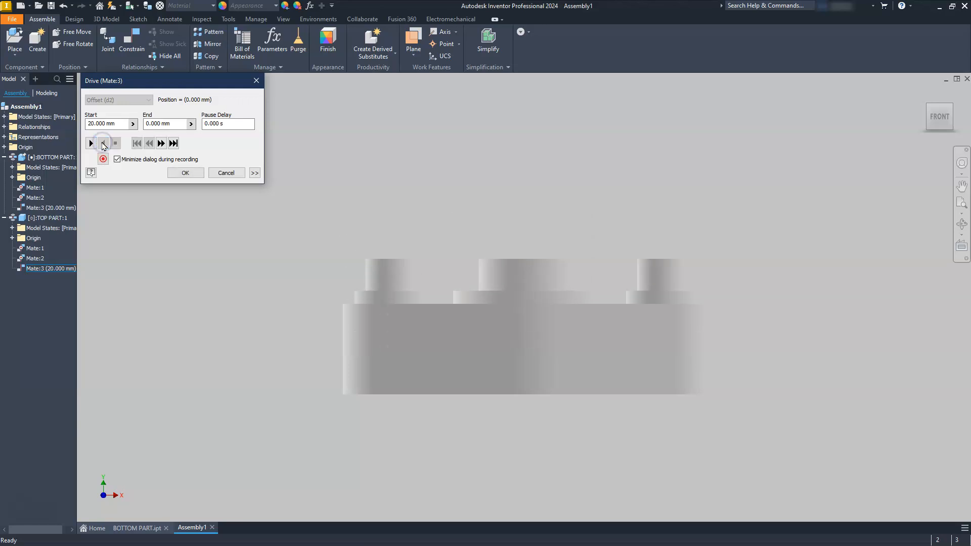
click(187, 174)
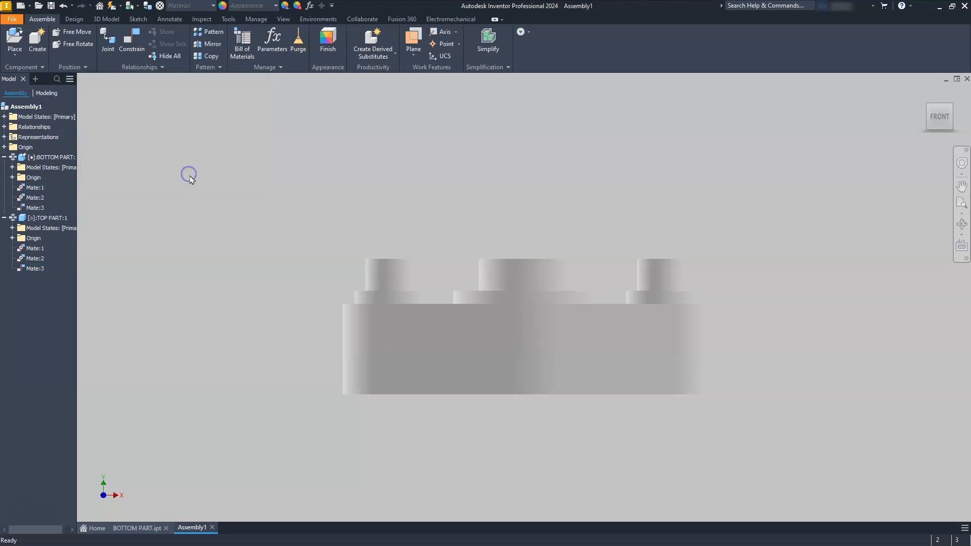
Set the offset of the face-to-face mate between the top and bottom parts to 20 mm and show the assembly in isometric view
click(33, 269)
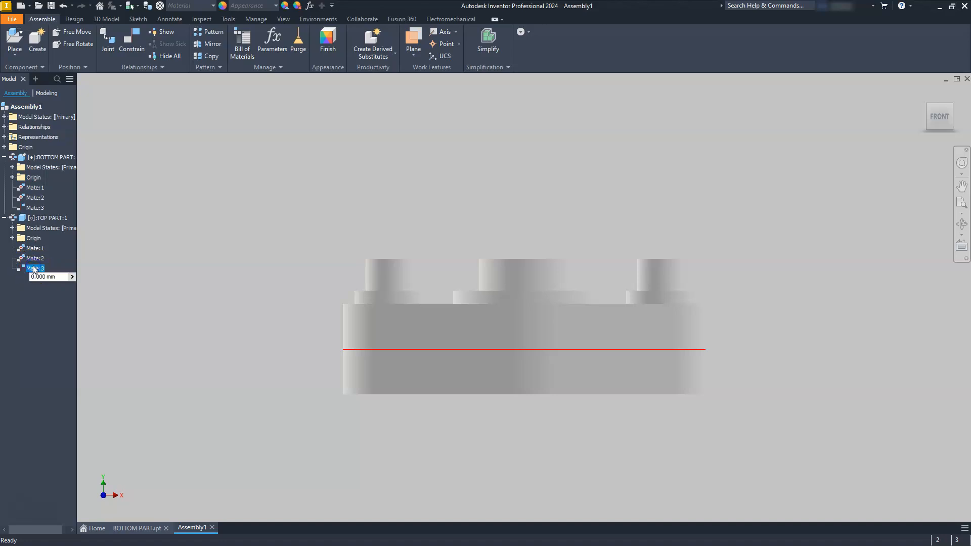
click(63, 275)
text(20)
key(Return)
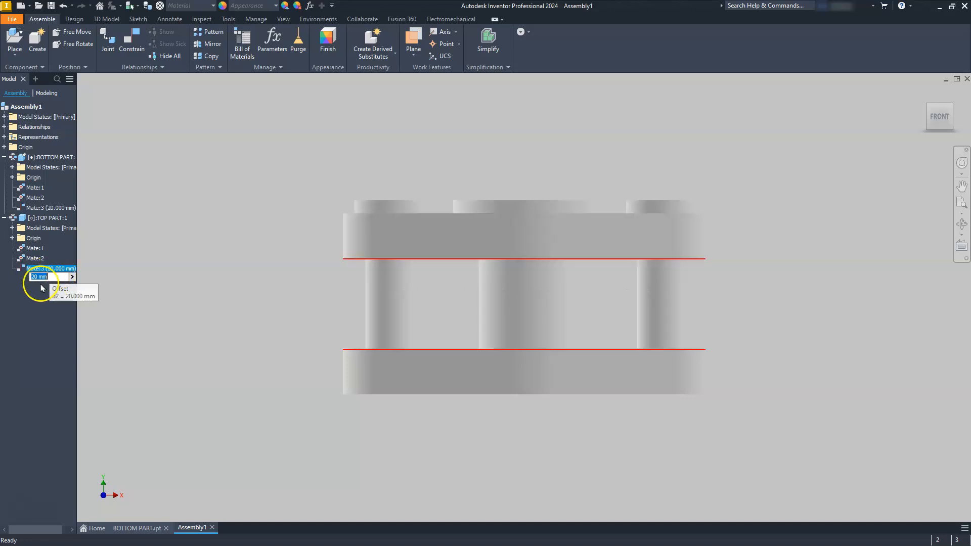
click(143, 281)
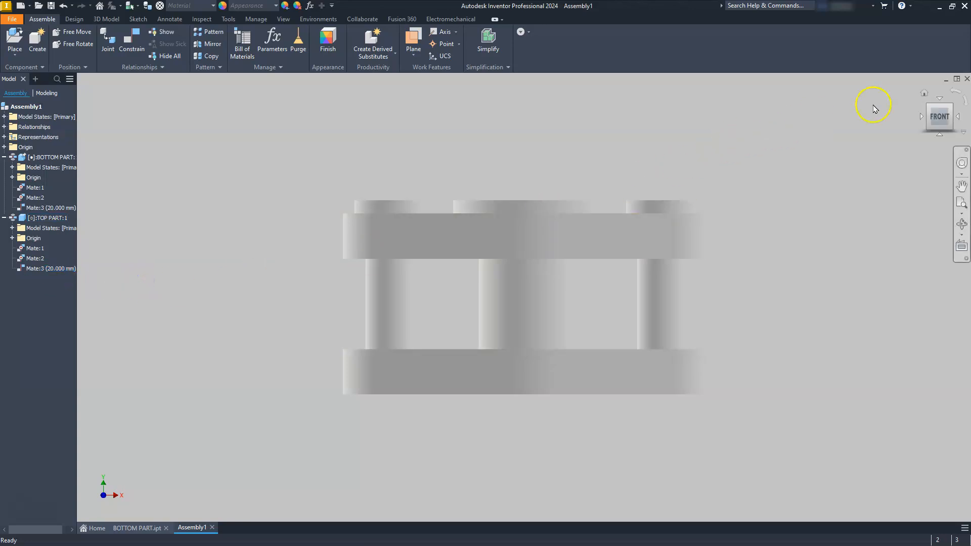
click(953, 106)
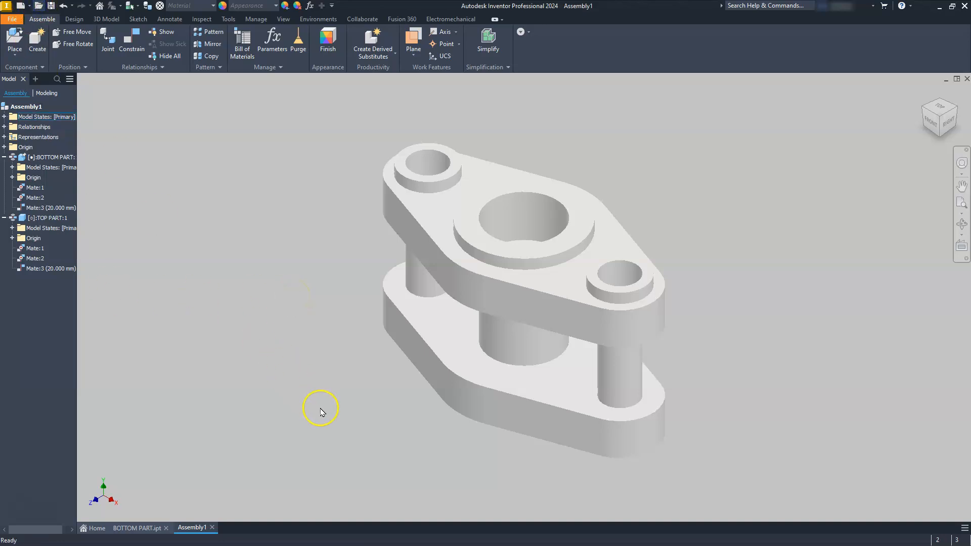
Try to open a file named CLAMP, then one named CLAMP-1, from the Cooktop folder
key(ctrl+o)
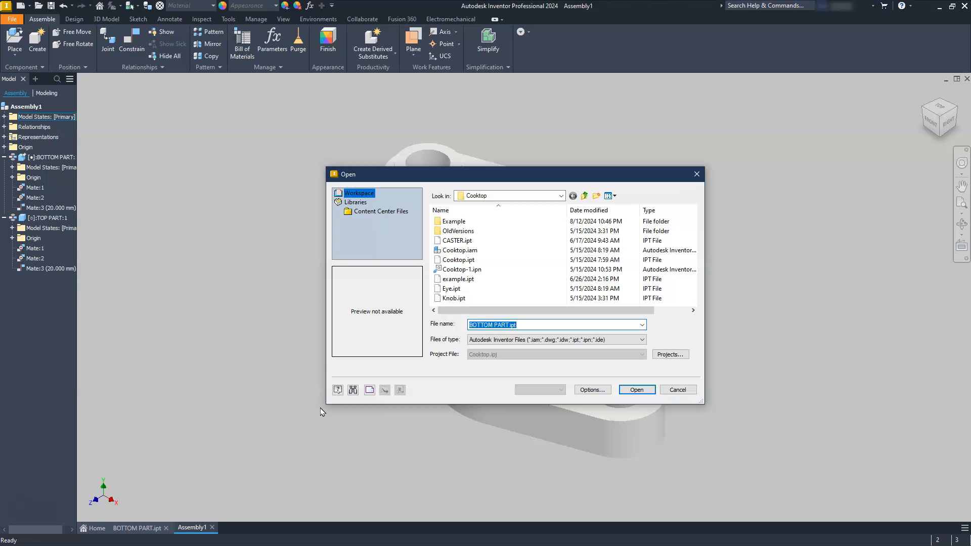
text(CLAMP)
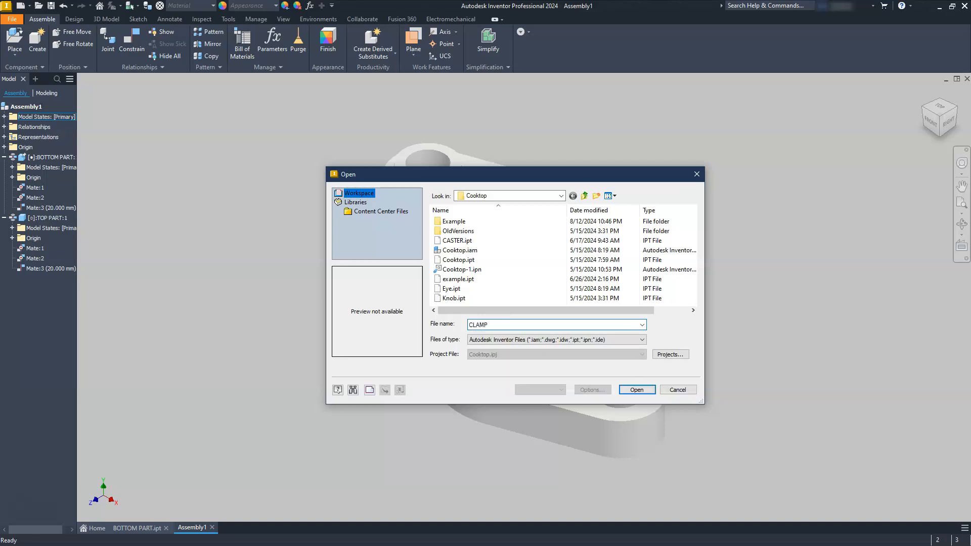
click(636, 389)
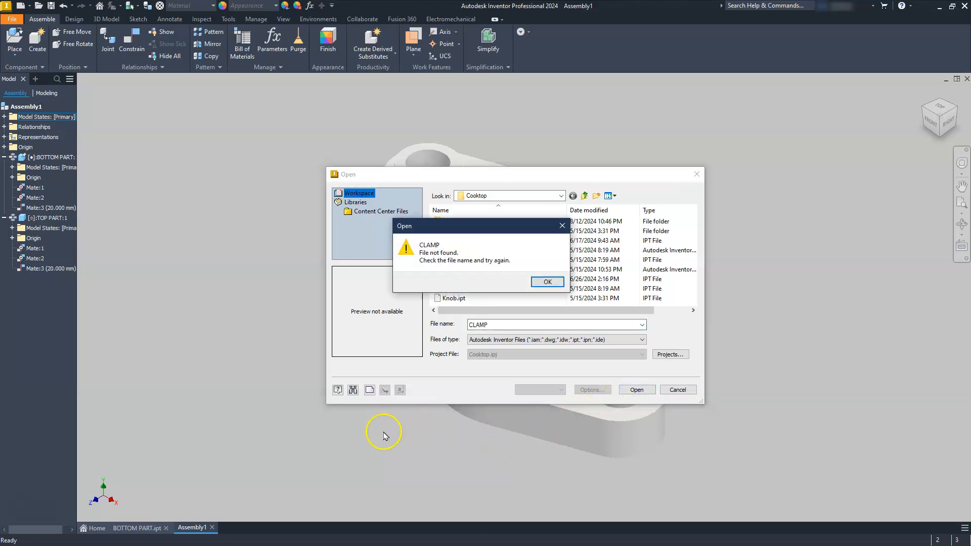
click(547, 282)
click(501, 324)
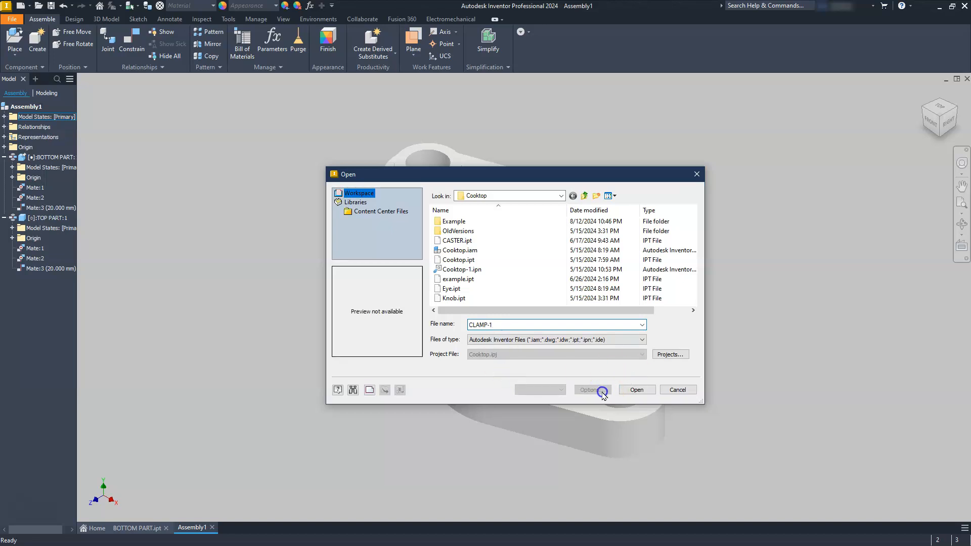
click(636, 390)
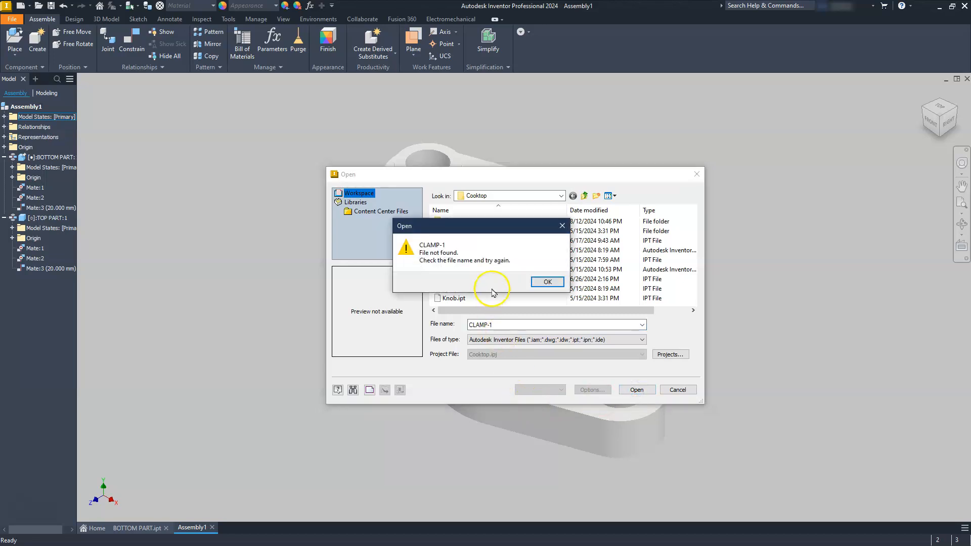
click(543, 281)
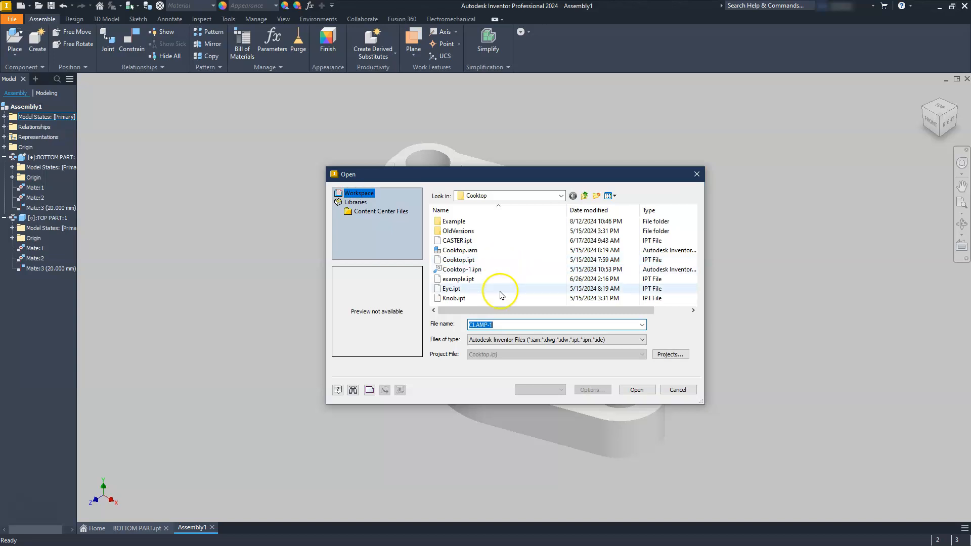
Browse to the Example folder for the file to open and make its file name ready for entry
double_click(445, 221)
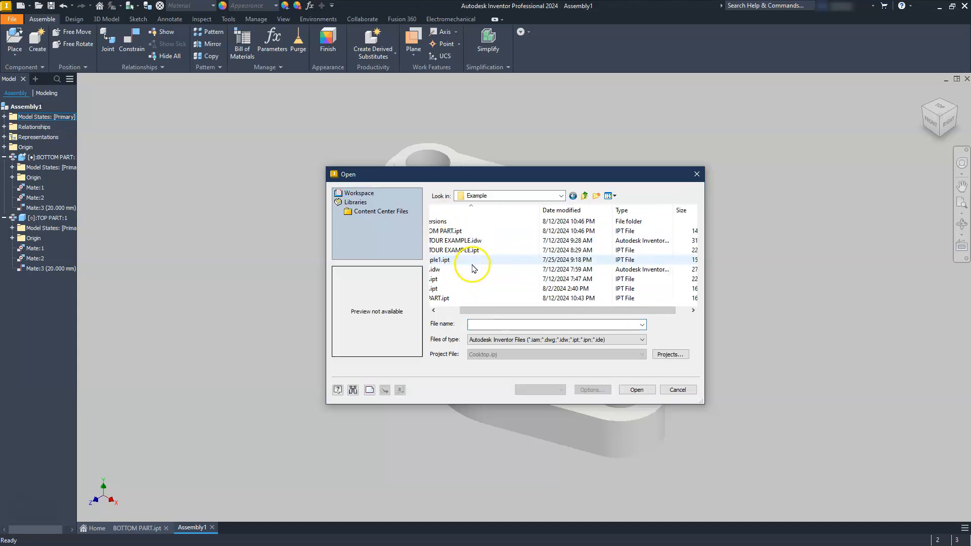
click(490, 324)
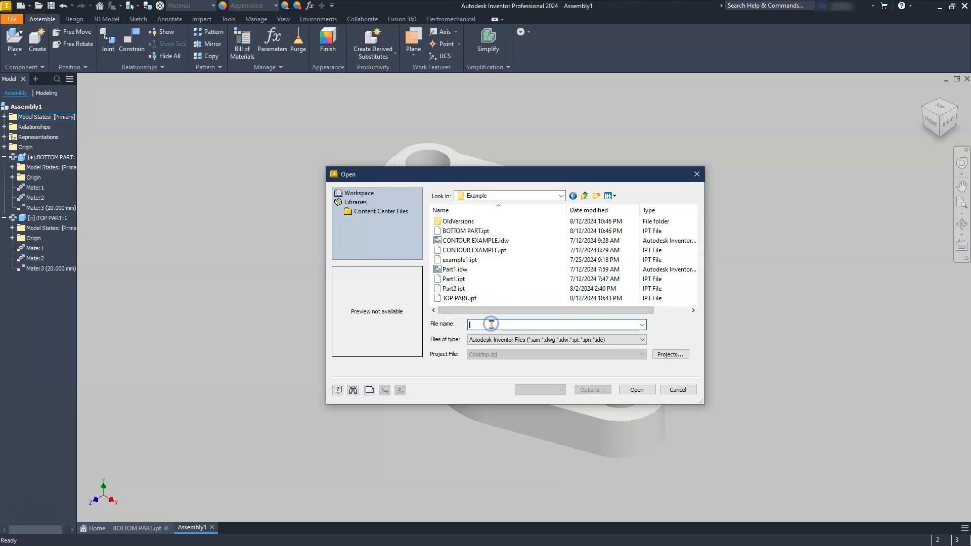
Save the assembly as CLAMP in the Example folder
text(C)
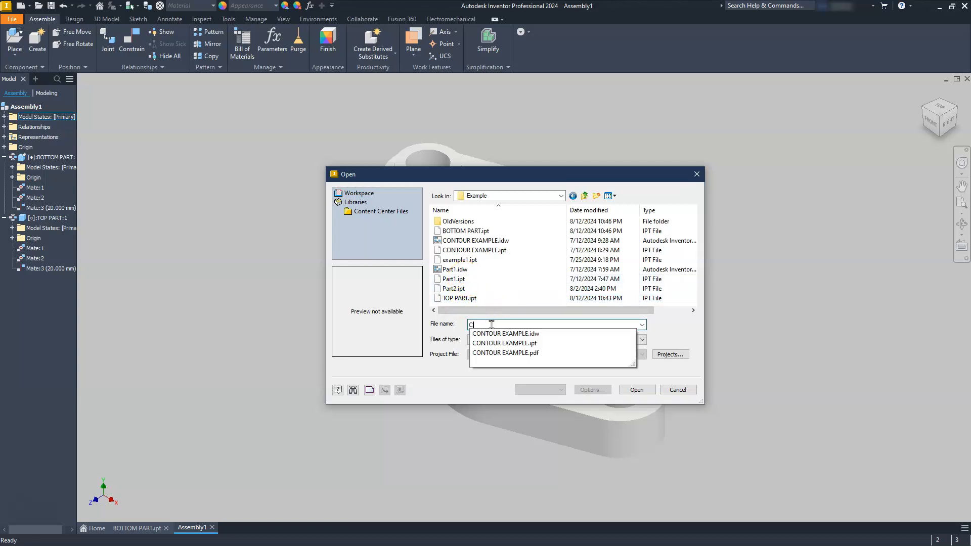
key(Escape)
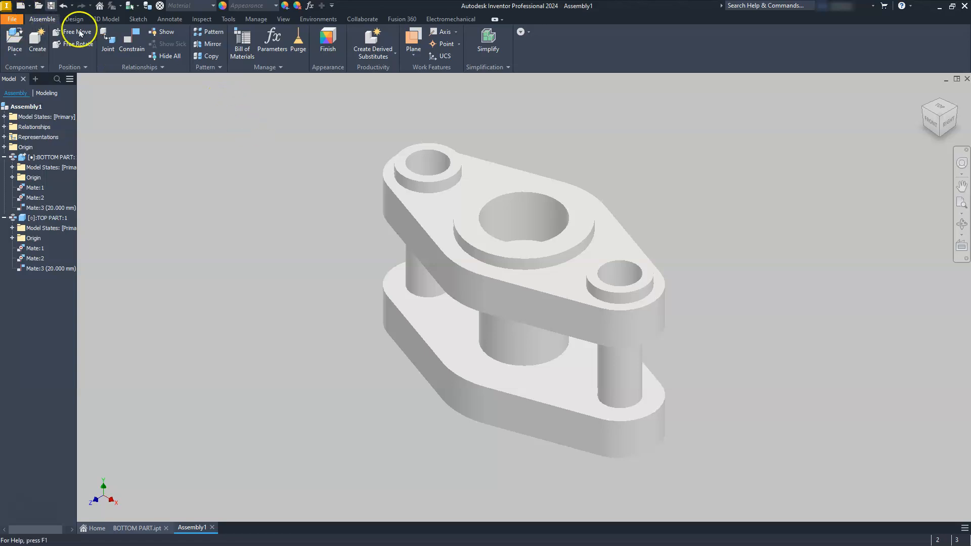
key(ctrl+s)
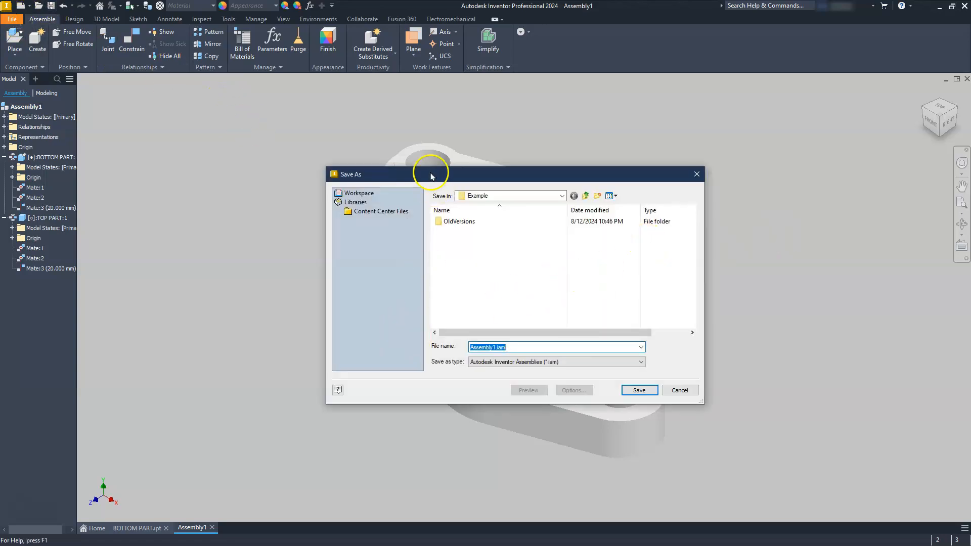
text(CLAMP)
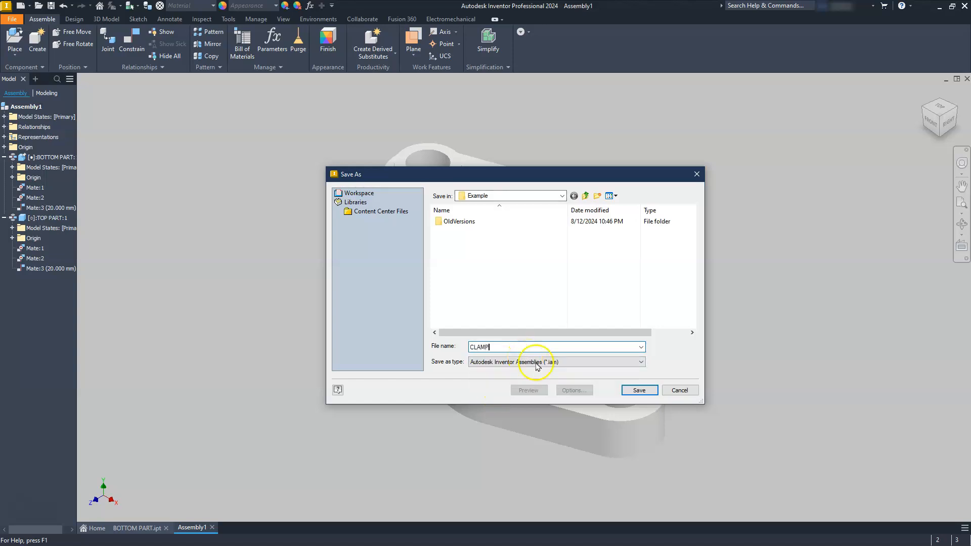
click(650, 390)
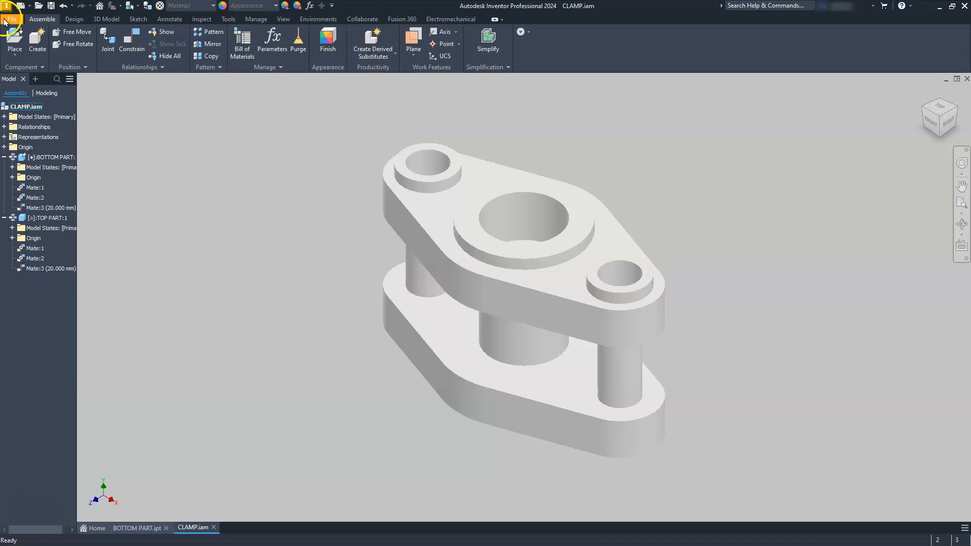
Create a new drawing from the metric ANSI (mm).idw template
click(20, 6)
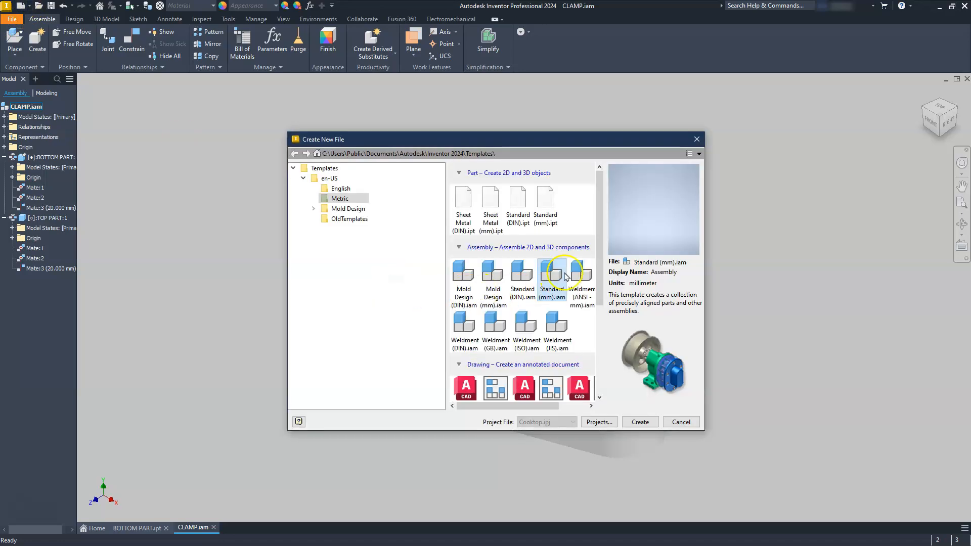
scroll(567, 277, down, 4)
scroll(567, 277, up, 3)
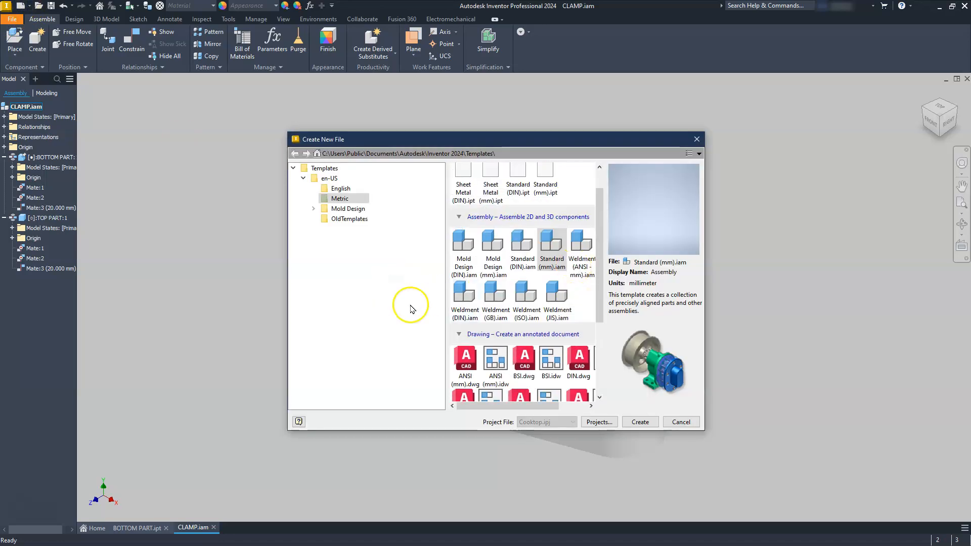
scroll(514, 328, down, 4)
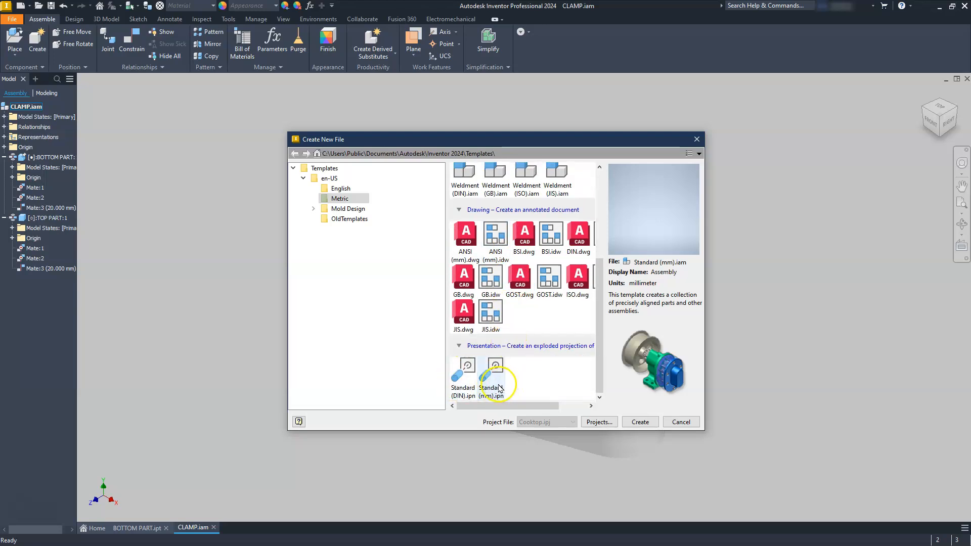
click(496, 256)
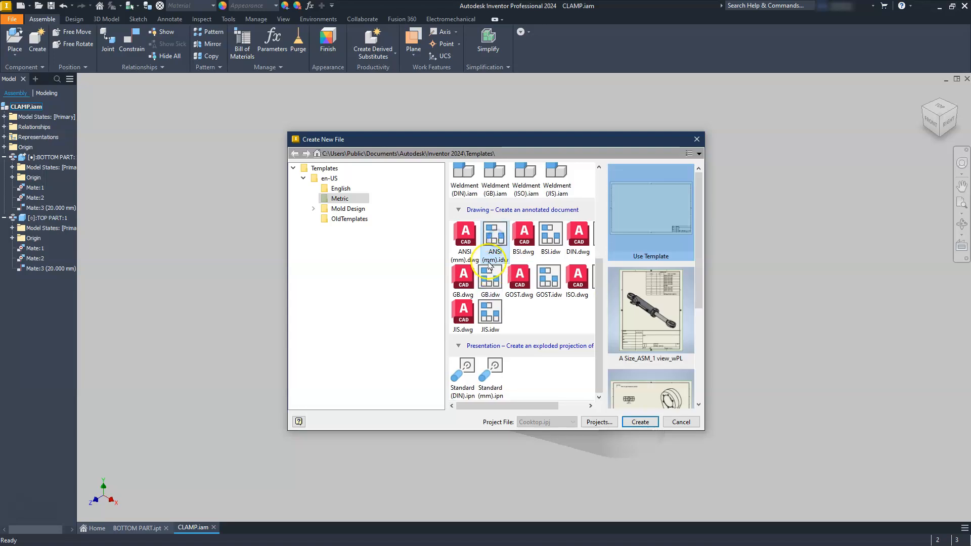
click(642, 422)
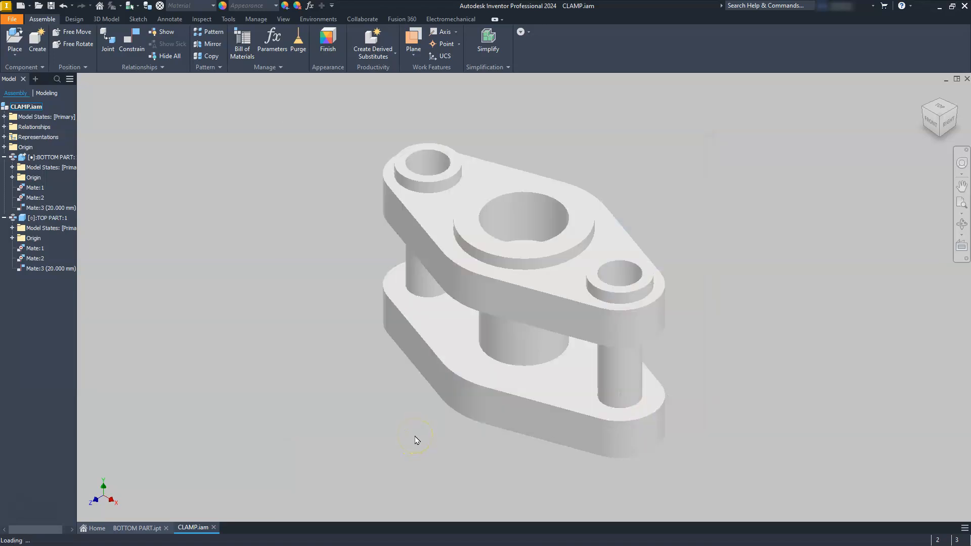
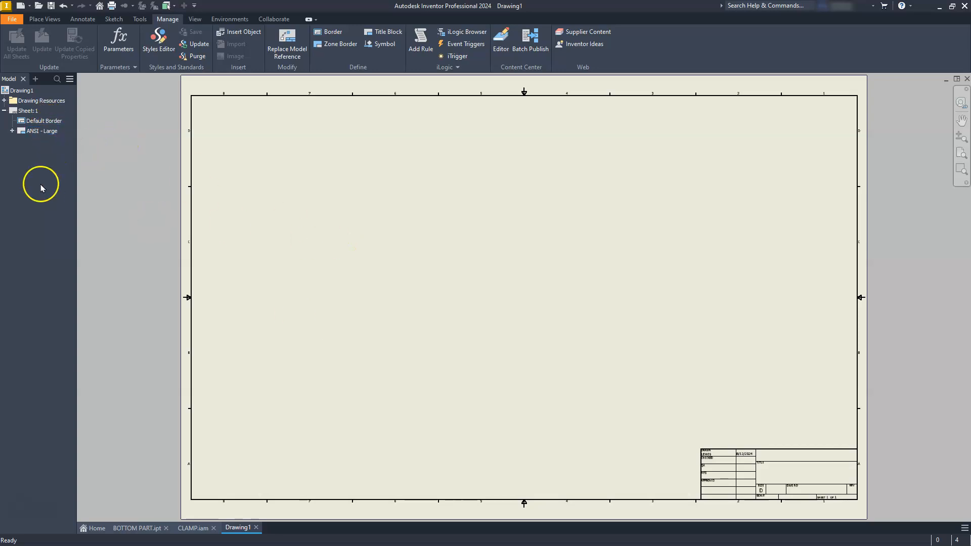
Delete the ANSI - Large title block from the drawing sheet
click(43, 131)
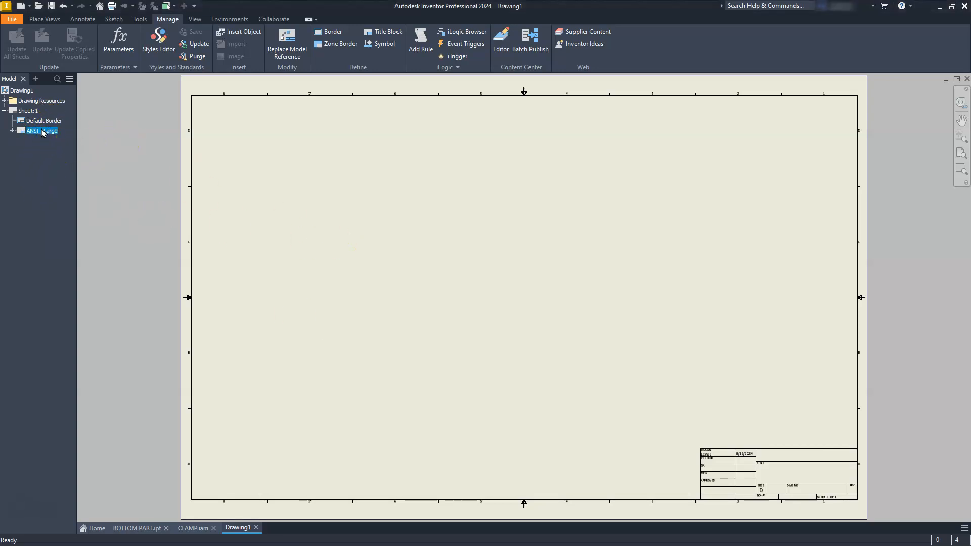
right_click(43, 131)
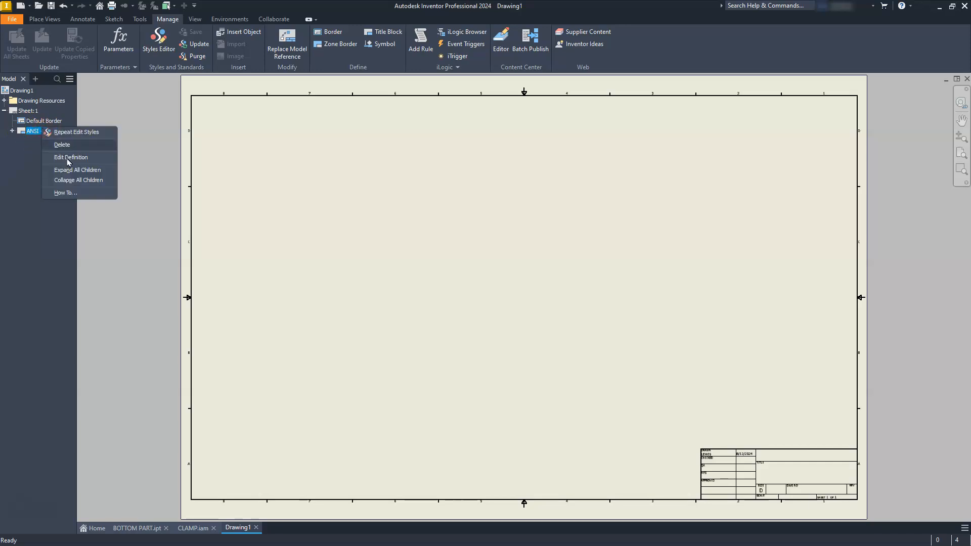
click(74, 144)
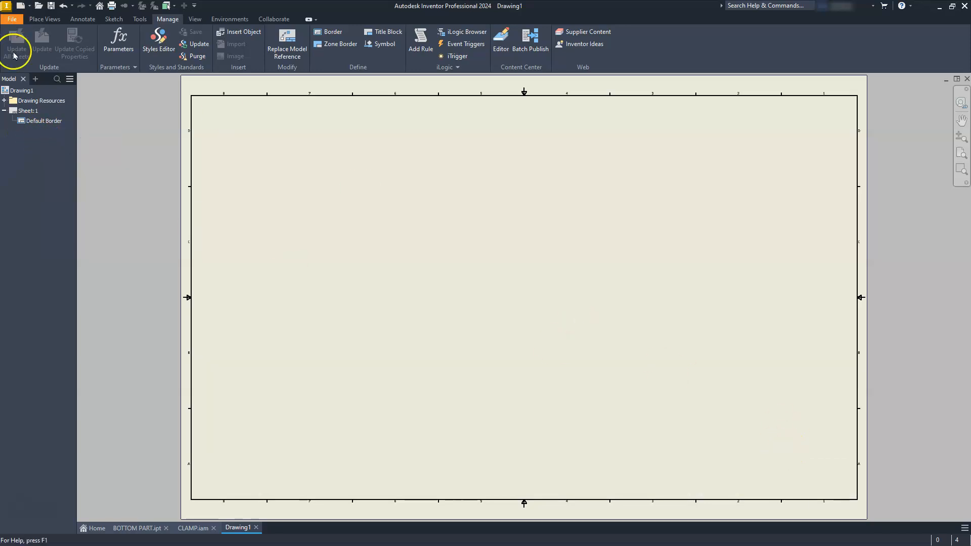
Change the drawing sheet's size to A3
right_click(18, 111)
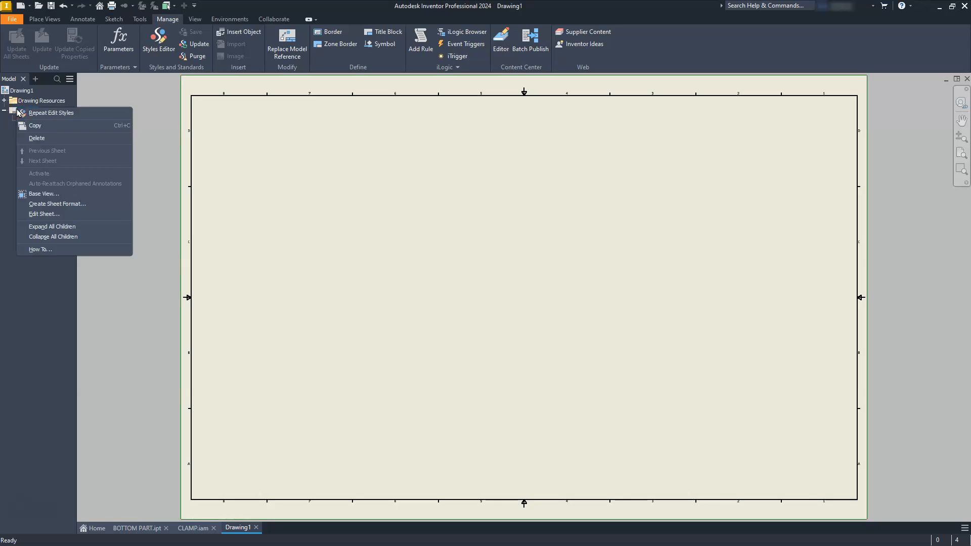
click(43, 215)
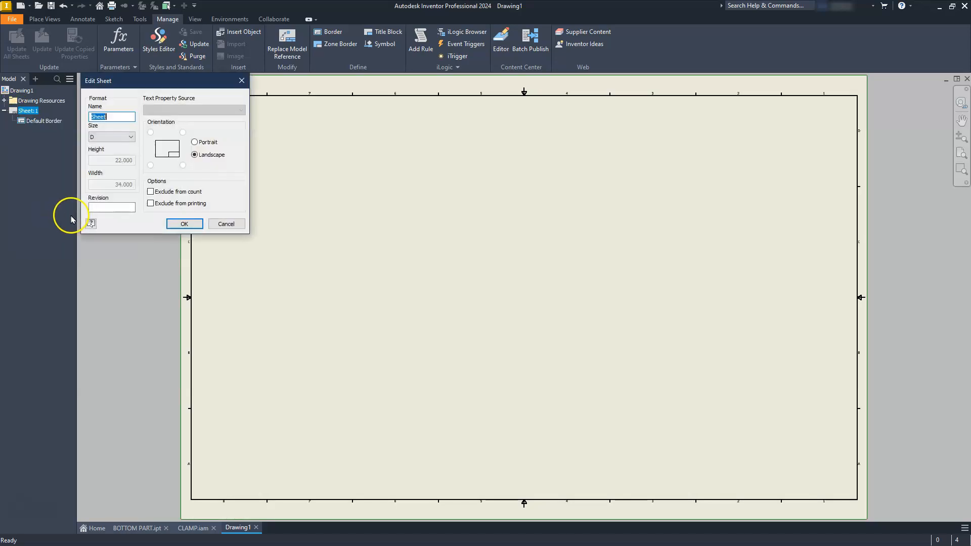
click(112, 137)
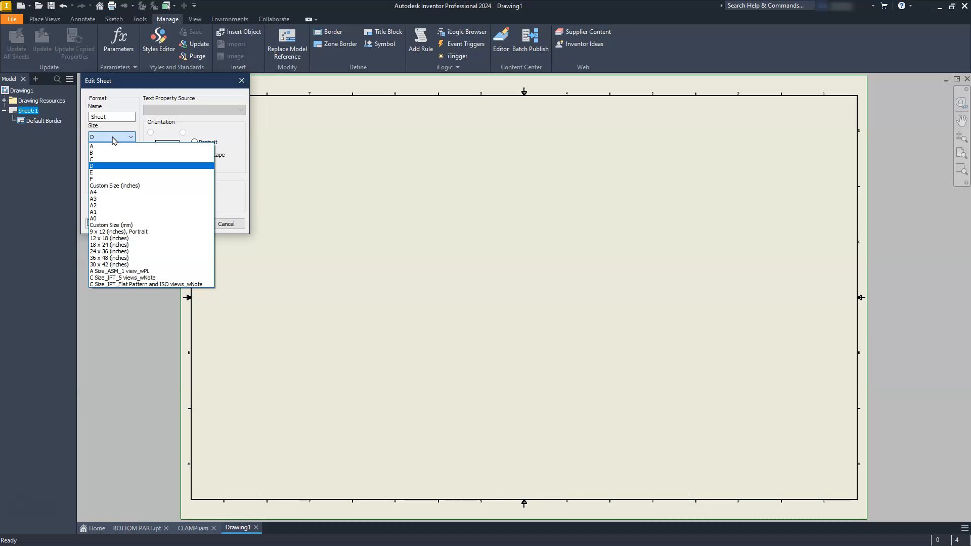
click(119, 199)
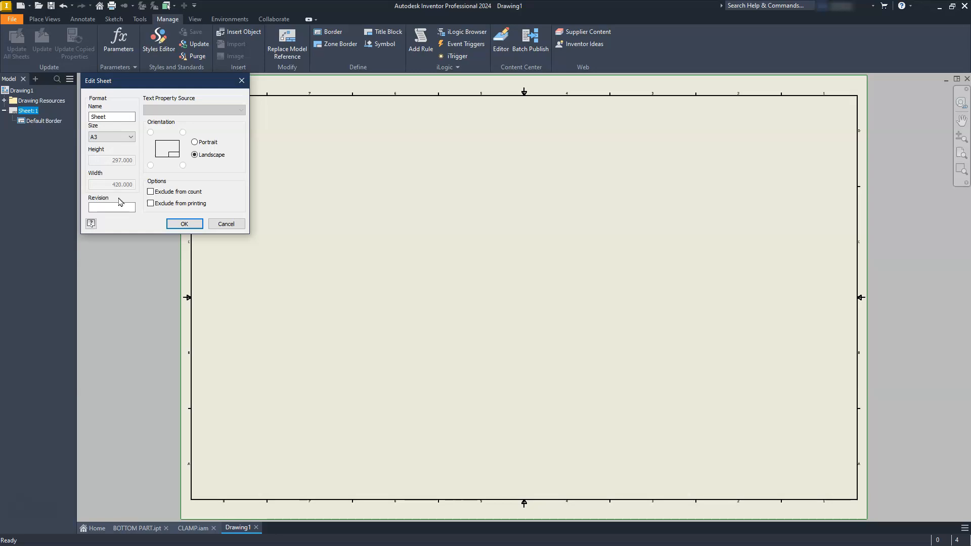
click(184, 224)
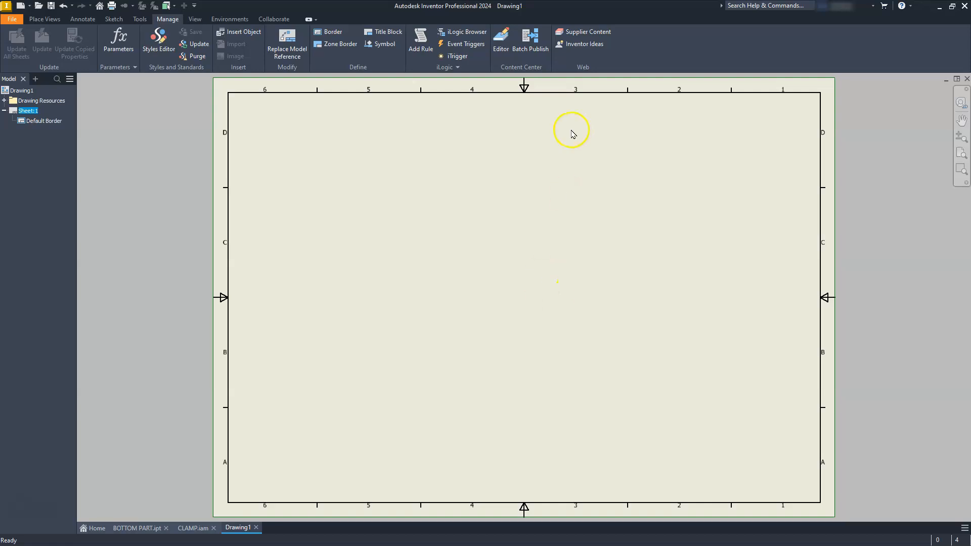
Set the Default Standard (ANSI-mm) projection type to First Angle and save the style
click(43, 23)
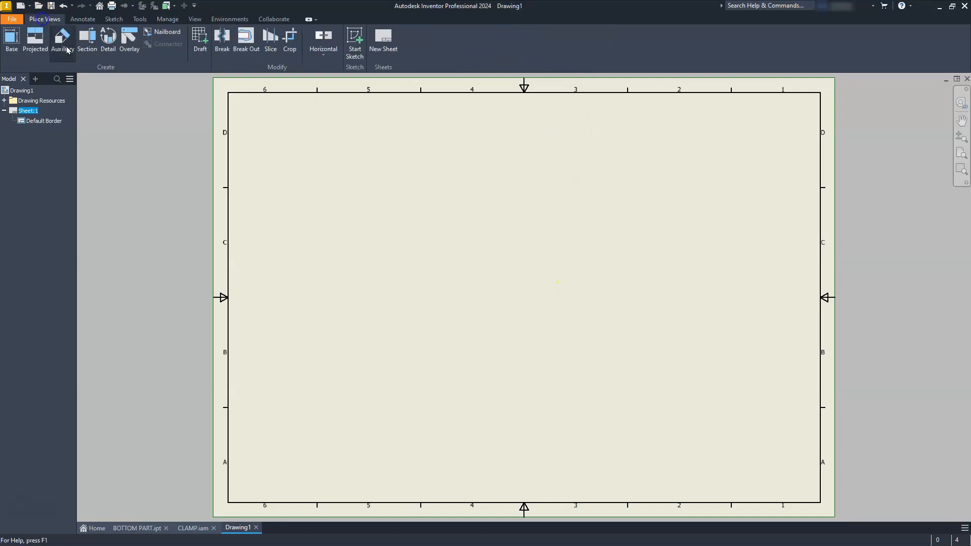
click(167, 19)
click(158, 42)
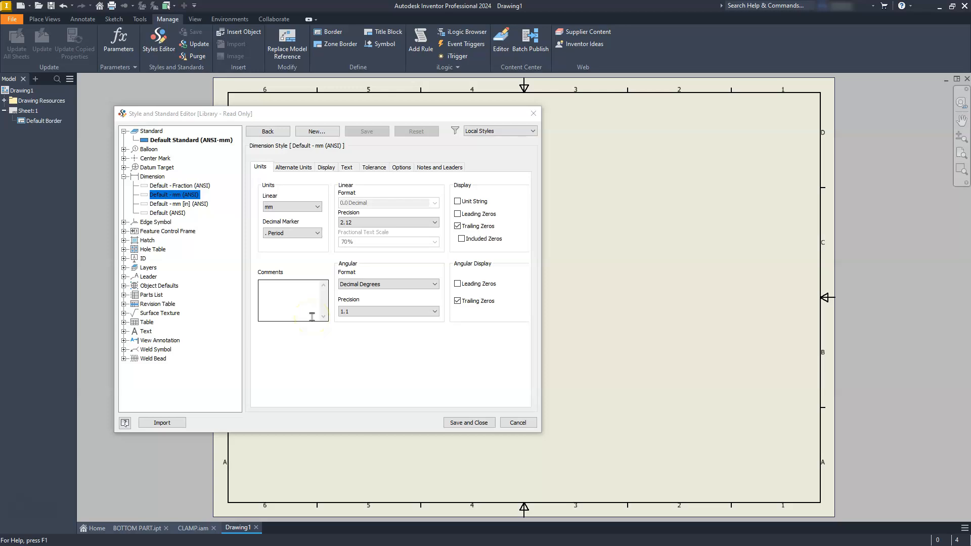
click(171, 141)
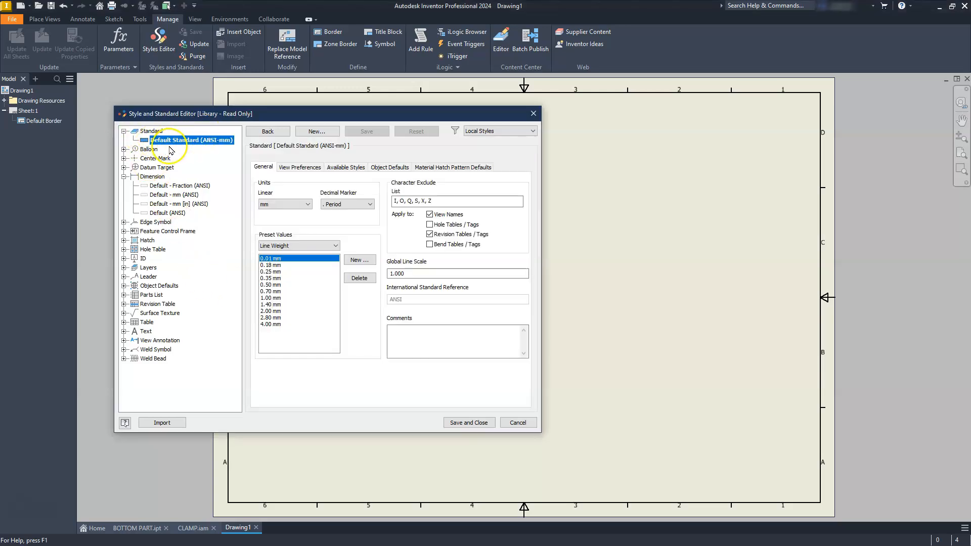
click(302, 169)
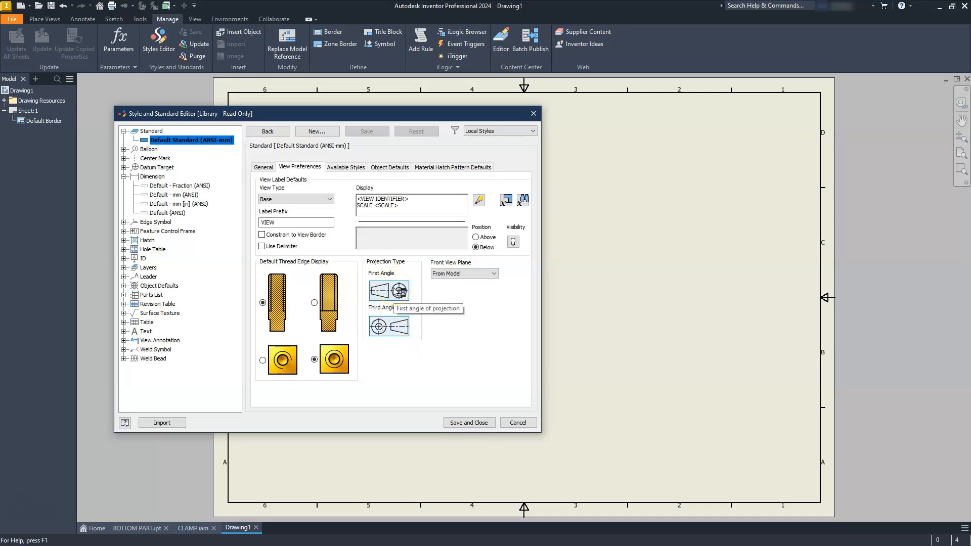
click(398, 292)
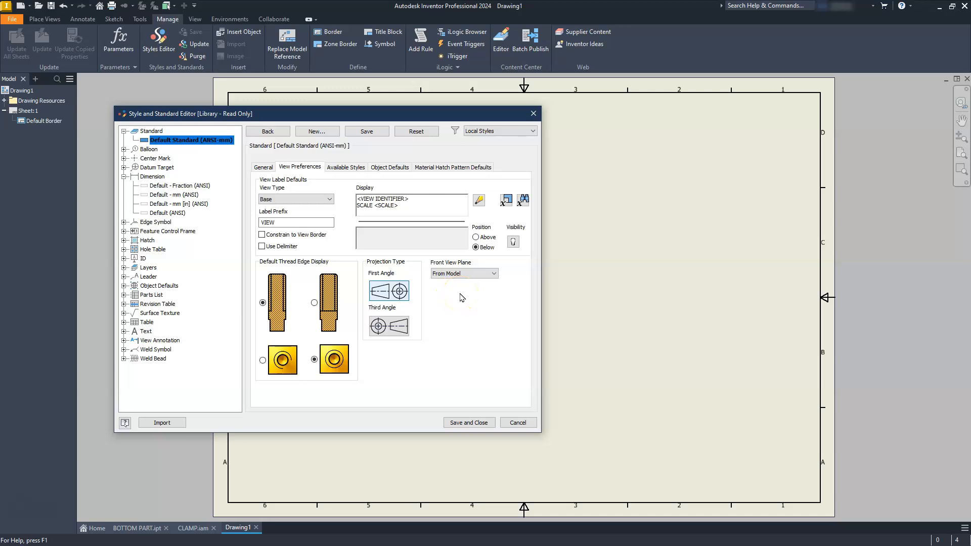
click(469, 423)
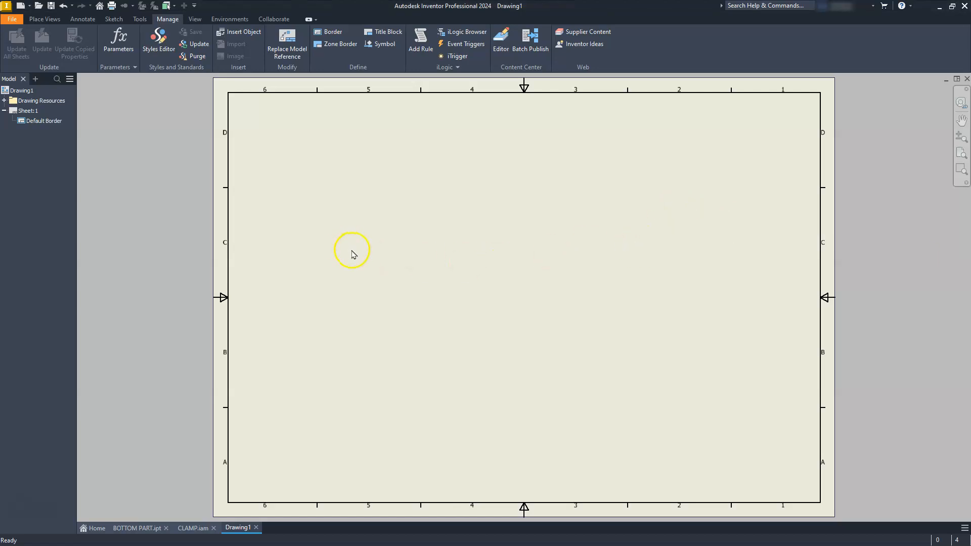
Set up a base view of CLAMP.iam in the Top orientation at 2:1 scale, positioned in the sheet's lower-left area
click(41, 20)
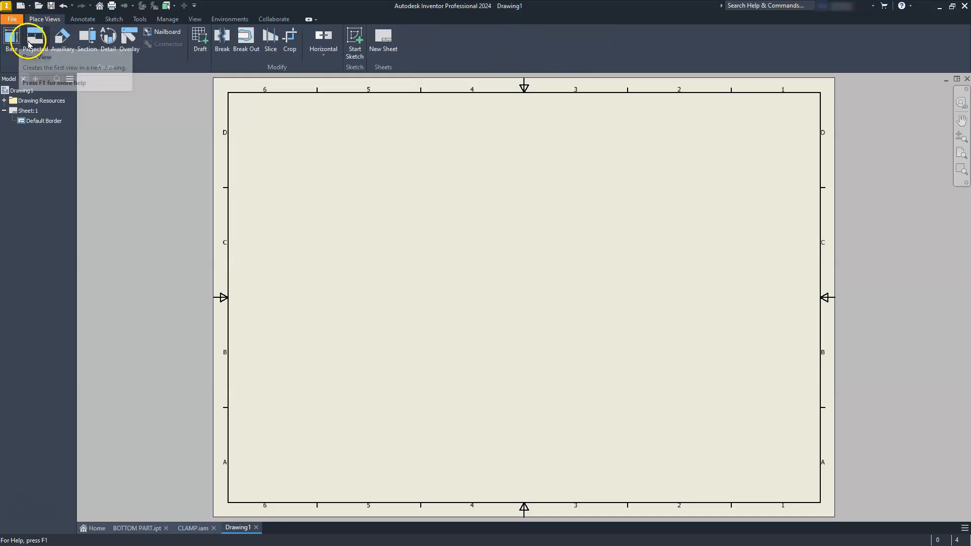
click(11, 41)
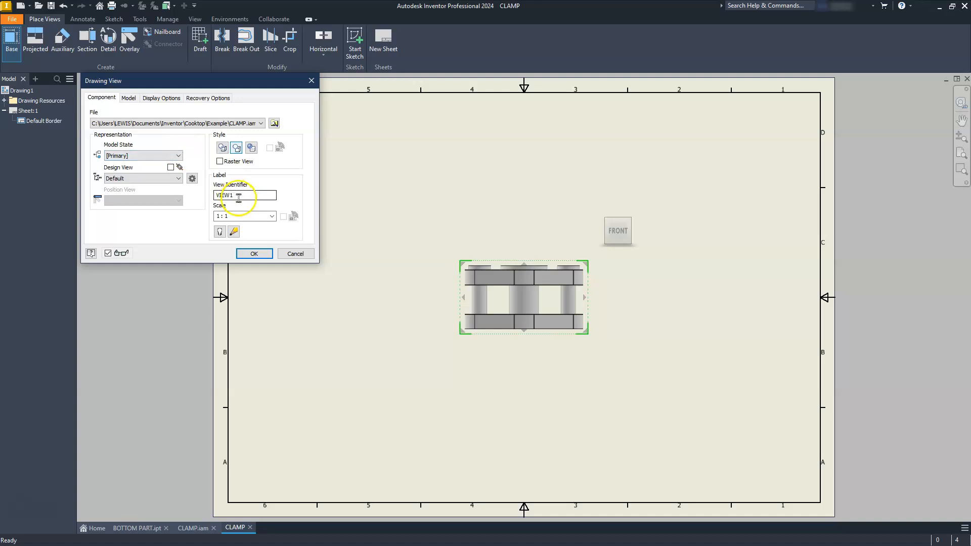
click(620, 214)
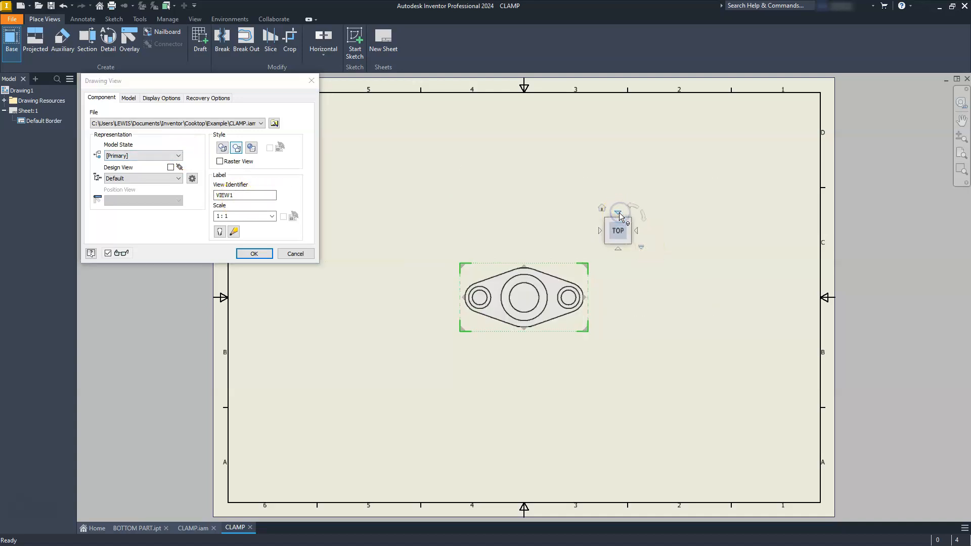
drag(521, 301, 382, 406)
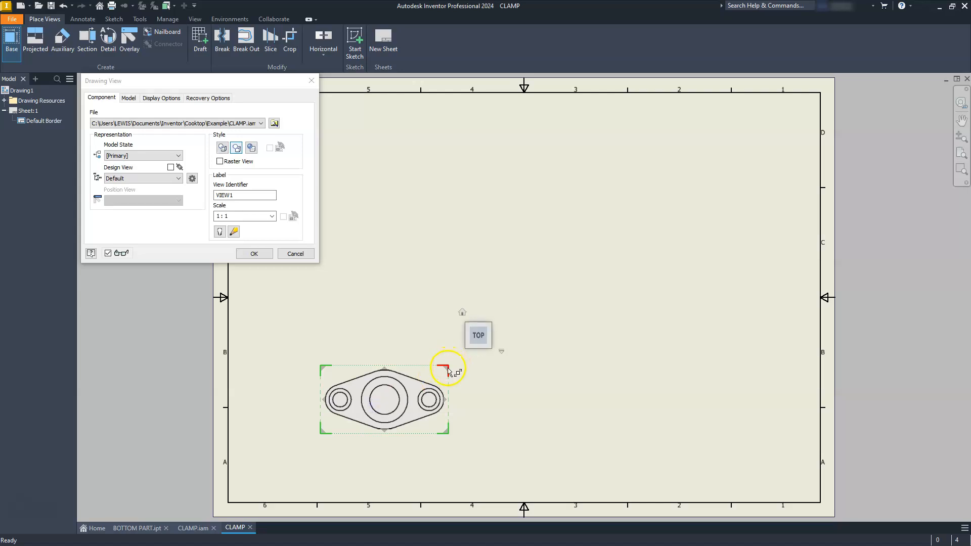
drag(448, 369, 493, 343)
drag(411, 400, 431, 380)
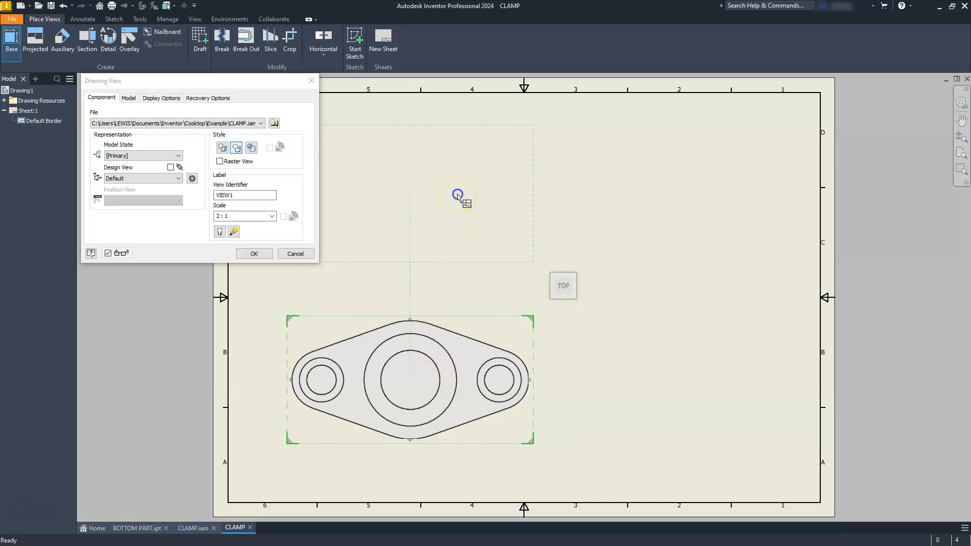
Project a front view above the base view and an isometric view in the sheet's upper-right area, and create the views
click(457, 196)
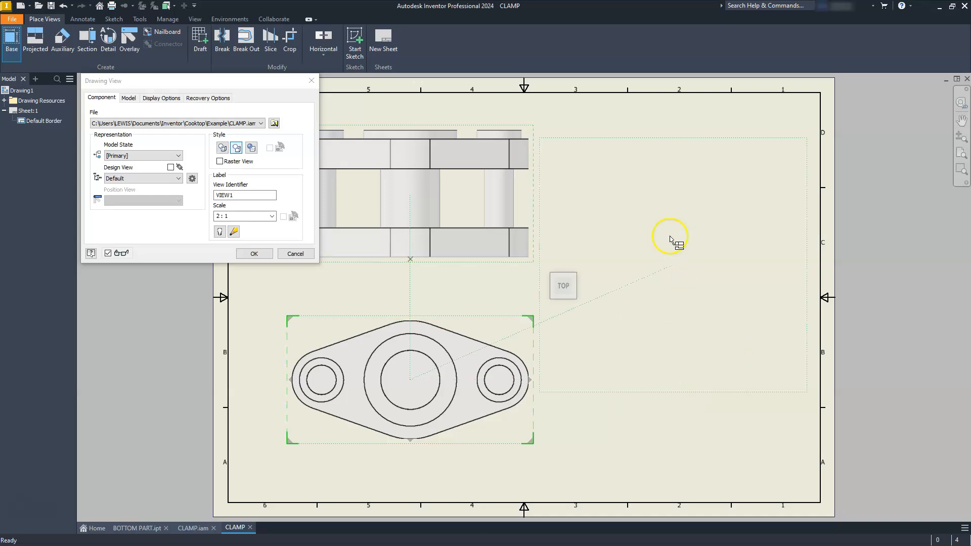
click(678, 207)
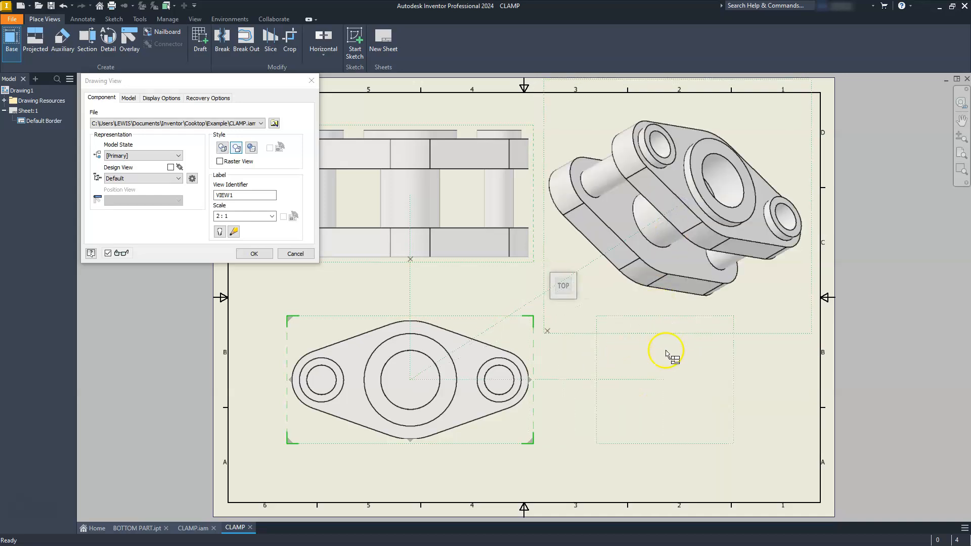
right_click(615, 369)
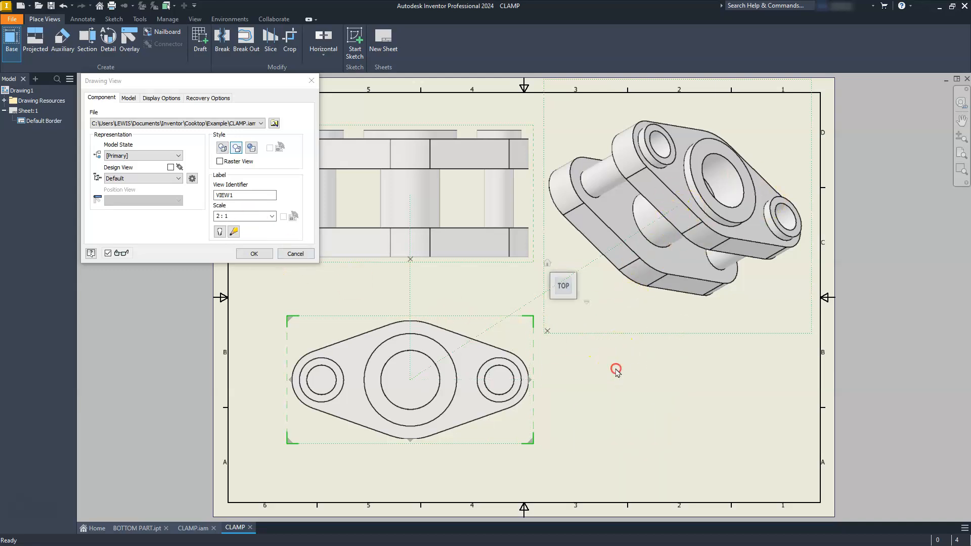
click(660, 369)
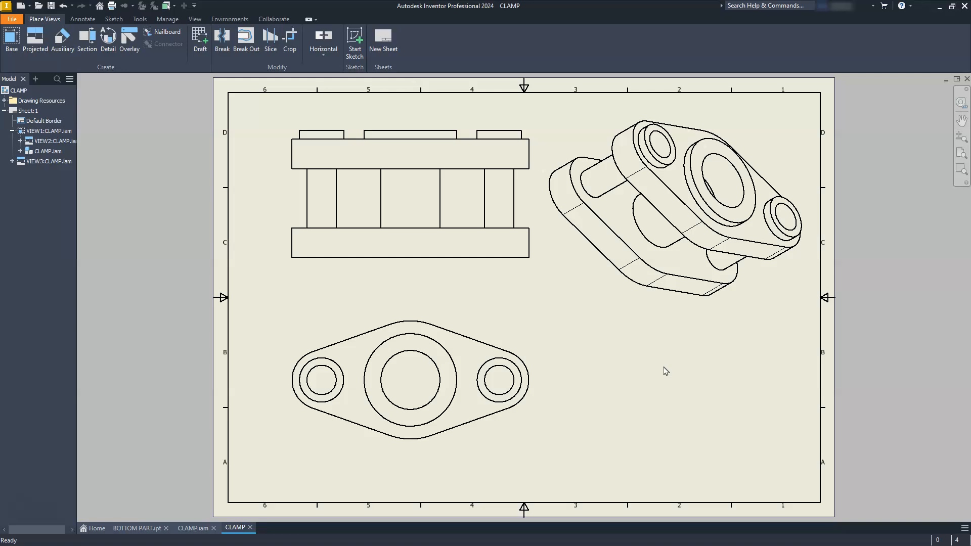
Delete the isometric view from the sheet's upper-right area
click(671, 258)
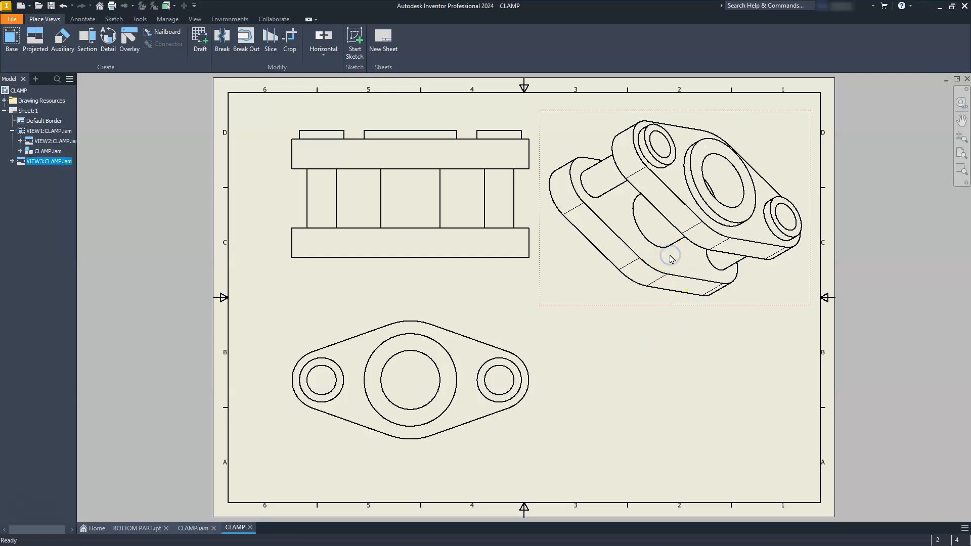
key(Delete)
click(484, 301)
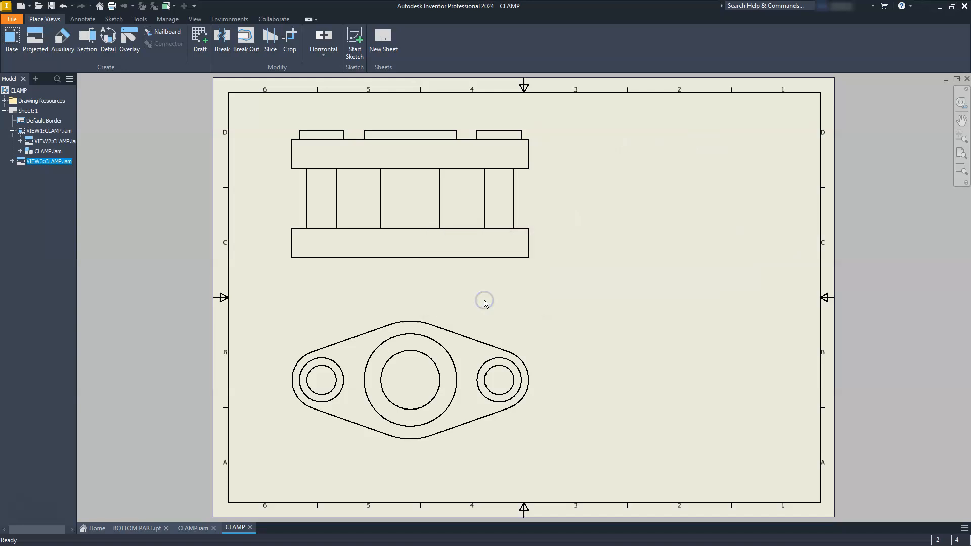
Project an isometric view from the front view into the sheet's lower-right area and create it
click(418, 200)
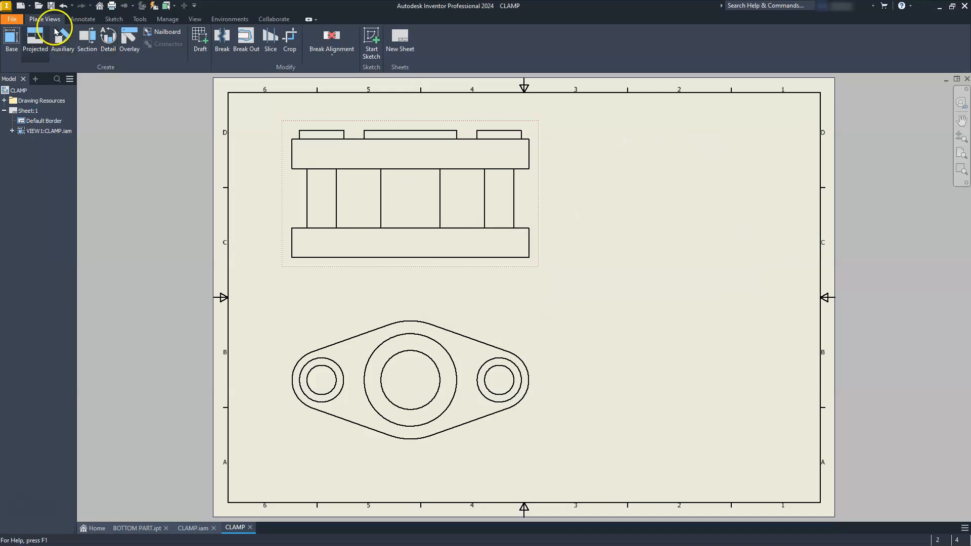
click(34, 39)
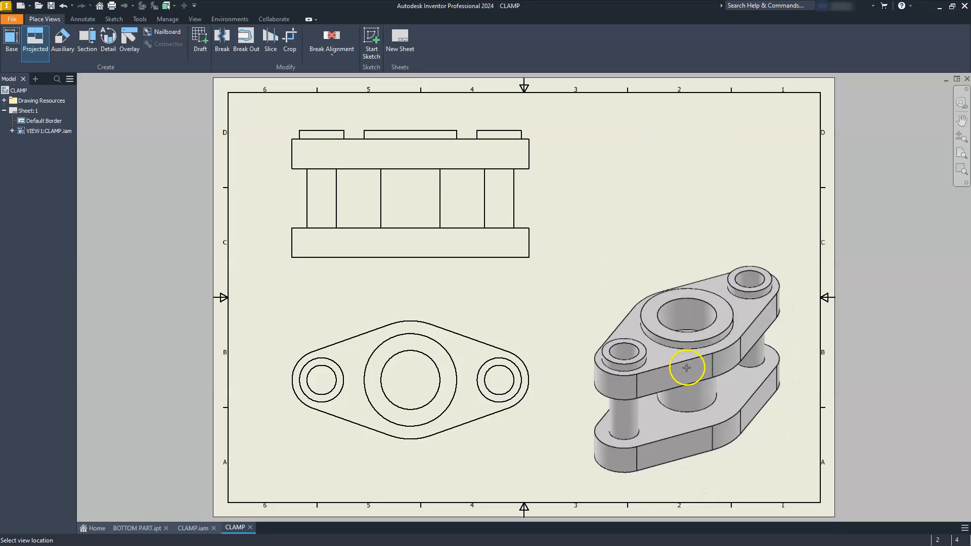
click(681, 372)
right_click(604, 295)
click(640, 294)
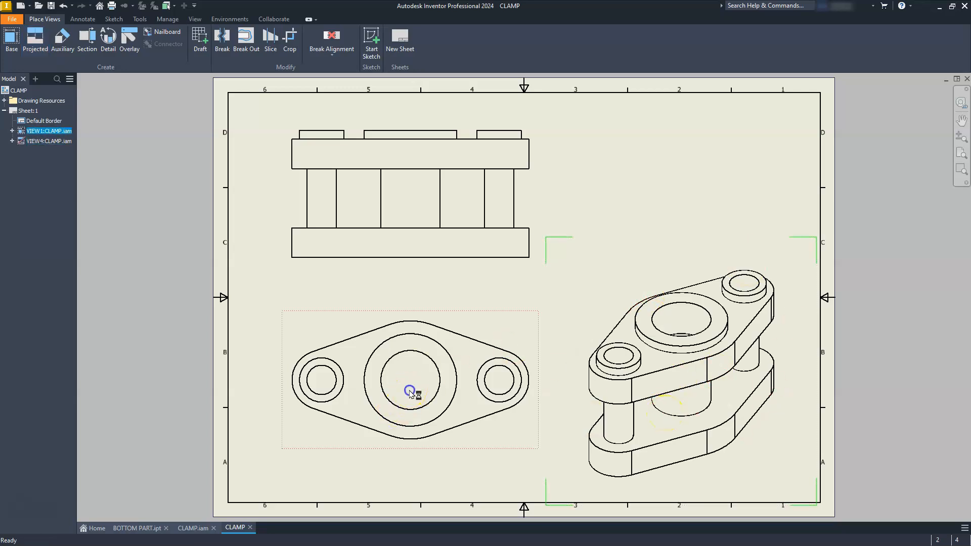
Move the top view slightly down the sheet, widening the gap below the front view
click(406, 409)
drag(373, 448, 373, 465)
drag(414, 229, 415, 239)
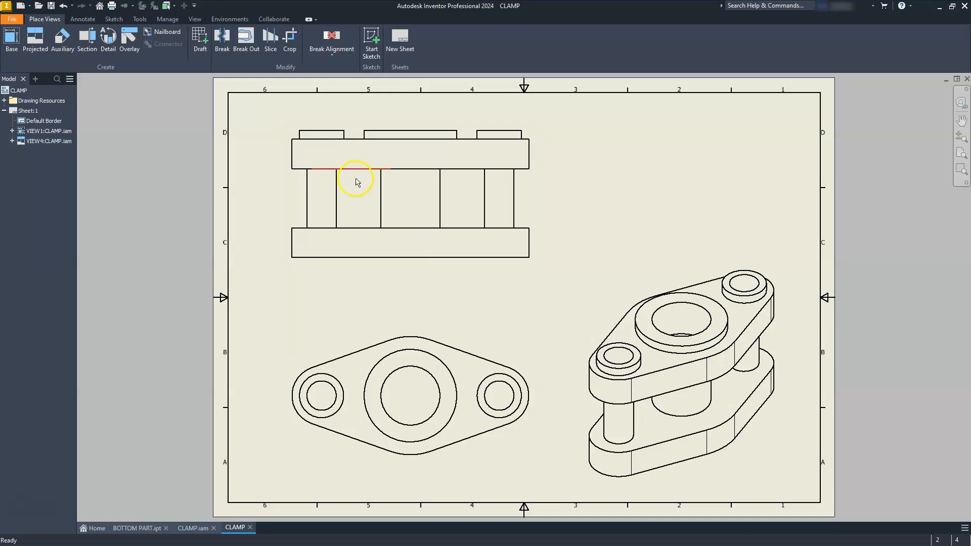
Create a full section view A-A at 2:1 from a horizontal cut through the three hole centres of the top view, placed above it
click(88, 38)
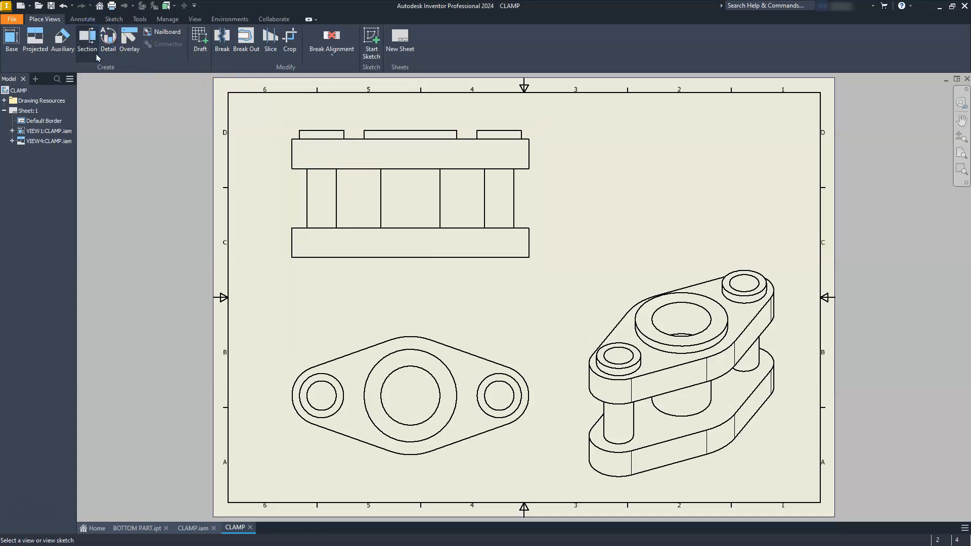
click(331, 466)
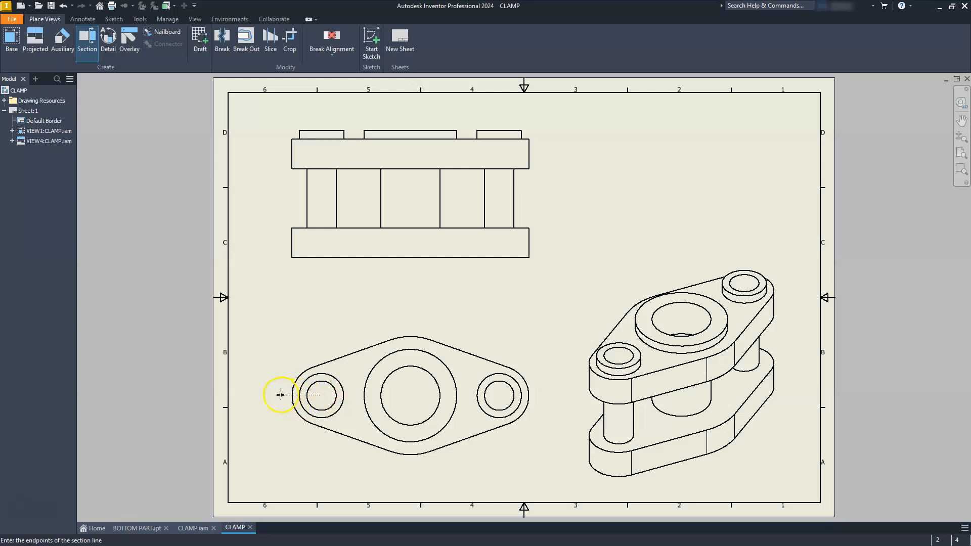
drag(278, 395, 538, 399)
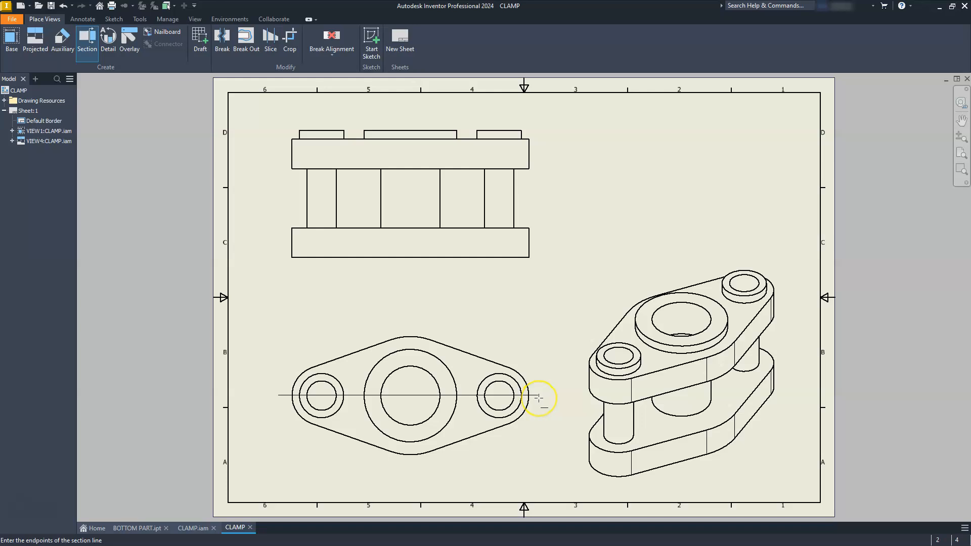
click(539, 398)
right_click(546, 357)
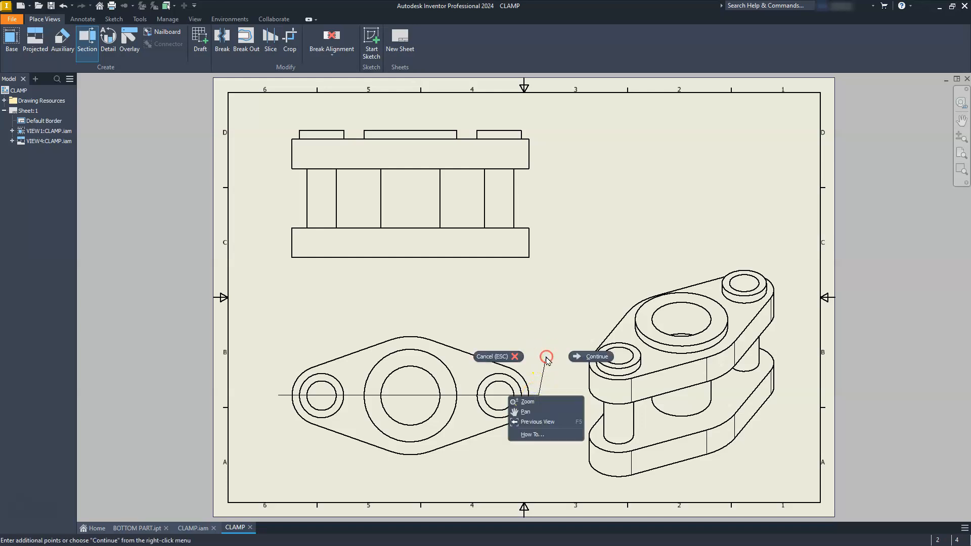
click(585, 357)
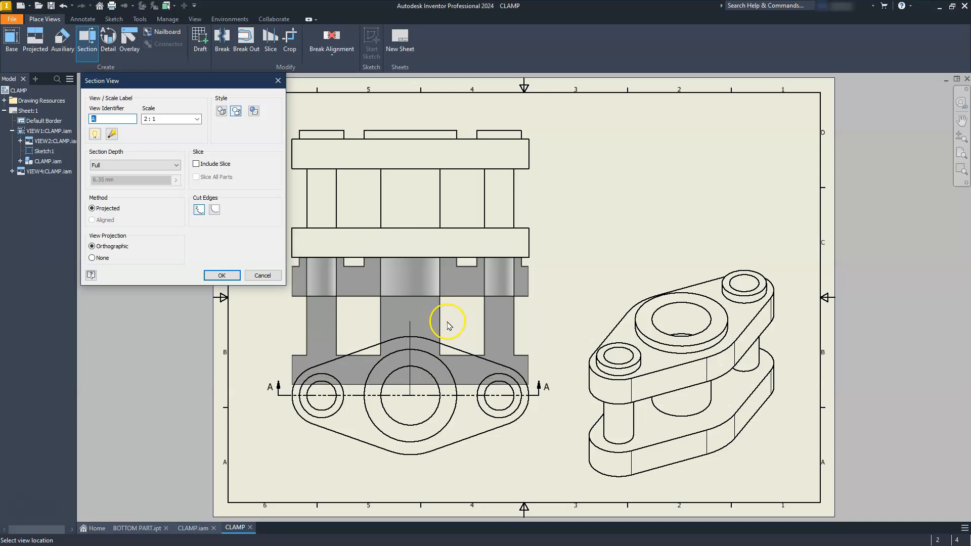
click(447, 346)
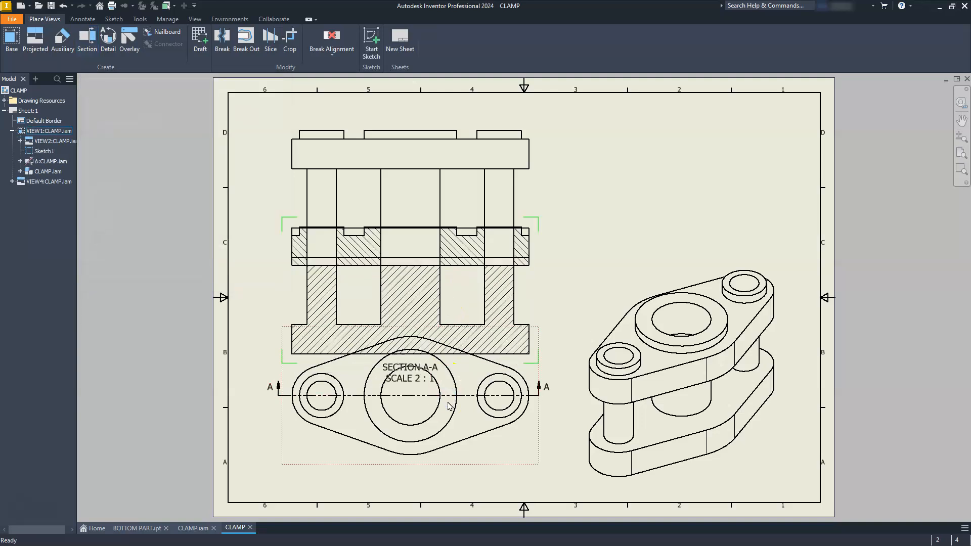
Break the section view's alignment and move the view to the sheet's upper-right area
click(531, 297)
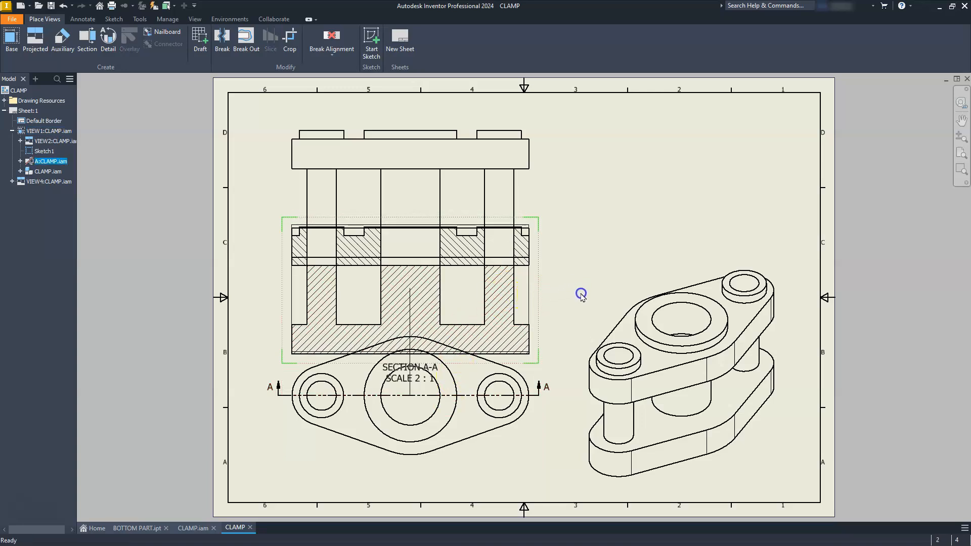
click(541, 298)
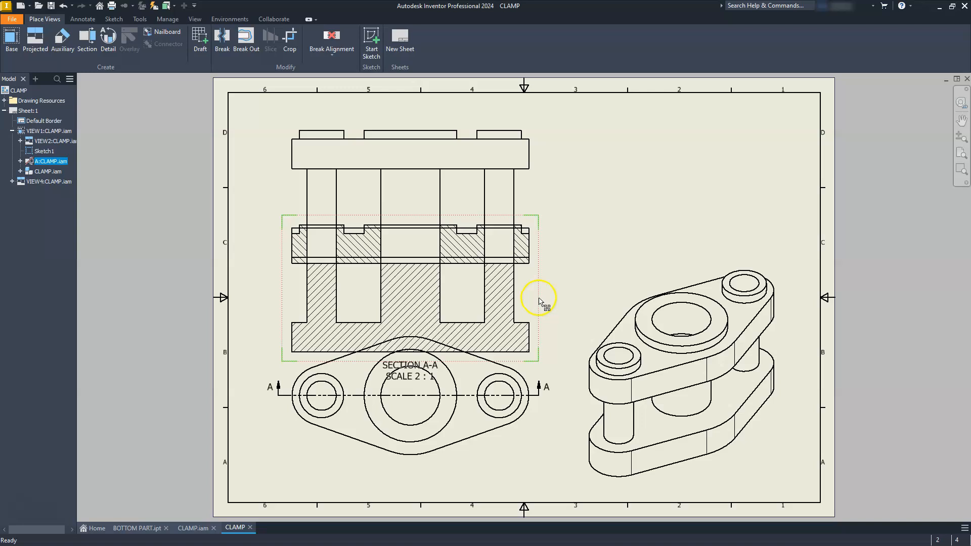
right_click(540, 301)
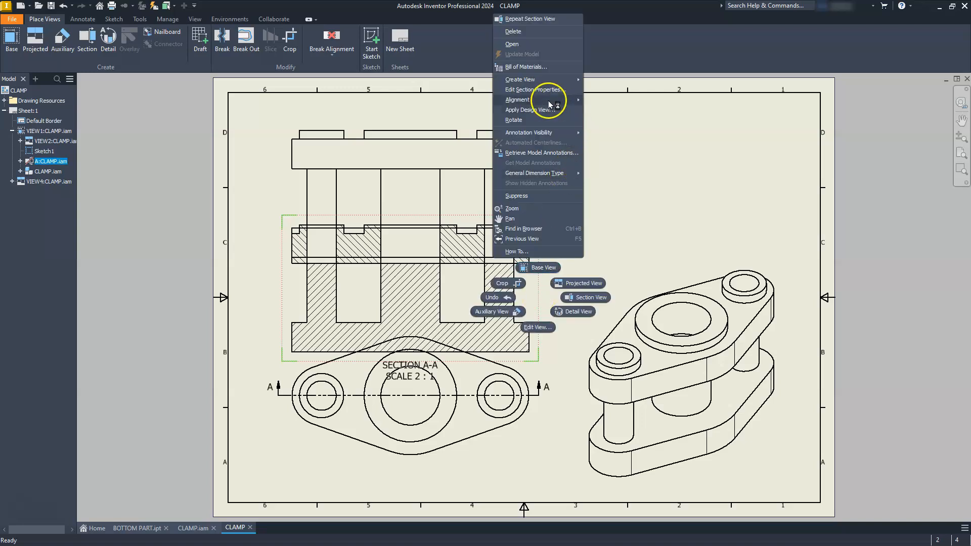
click(576, 101)
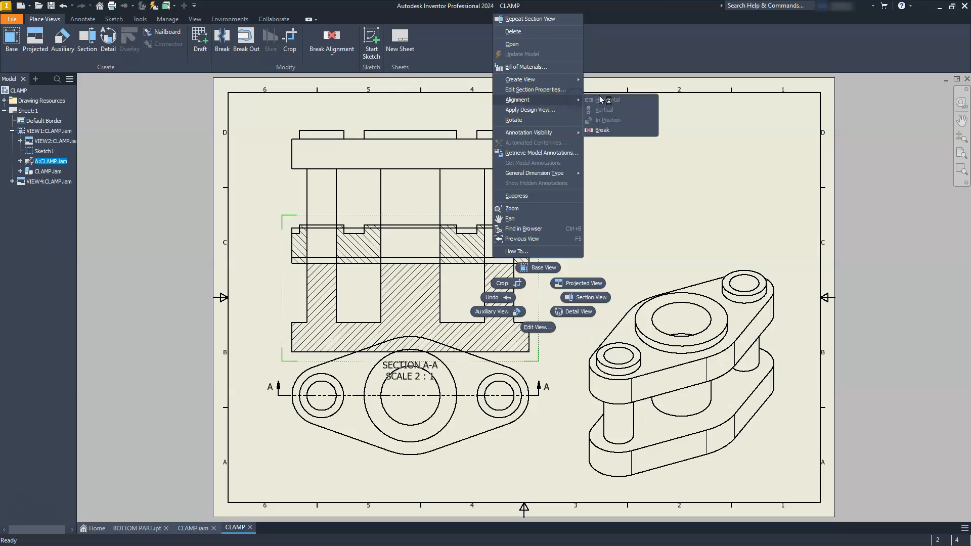
click(598, 130)
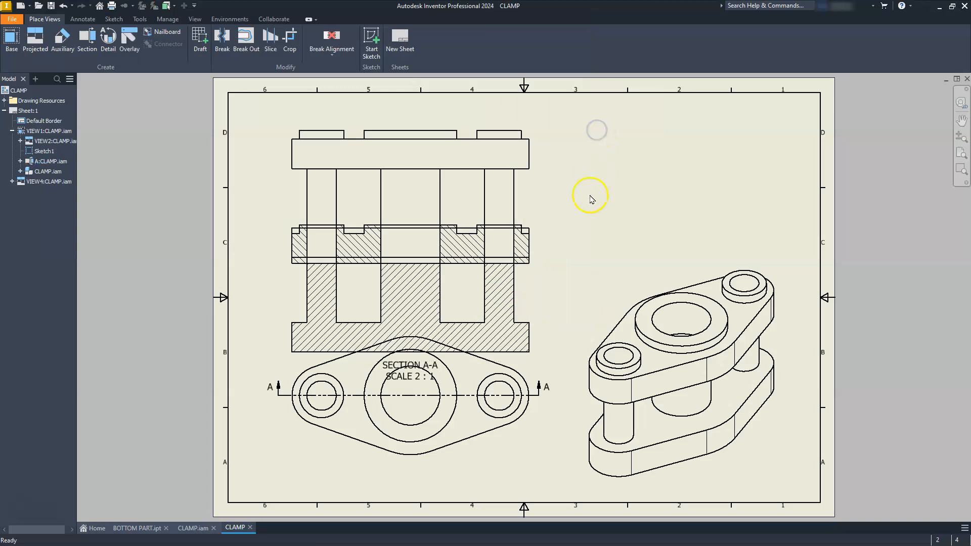
drag(533, 317, 802, 211)
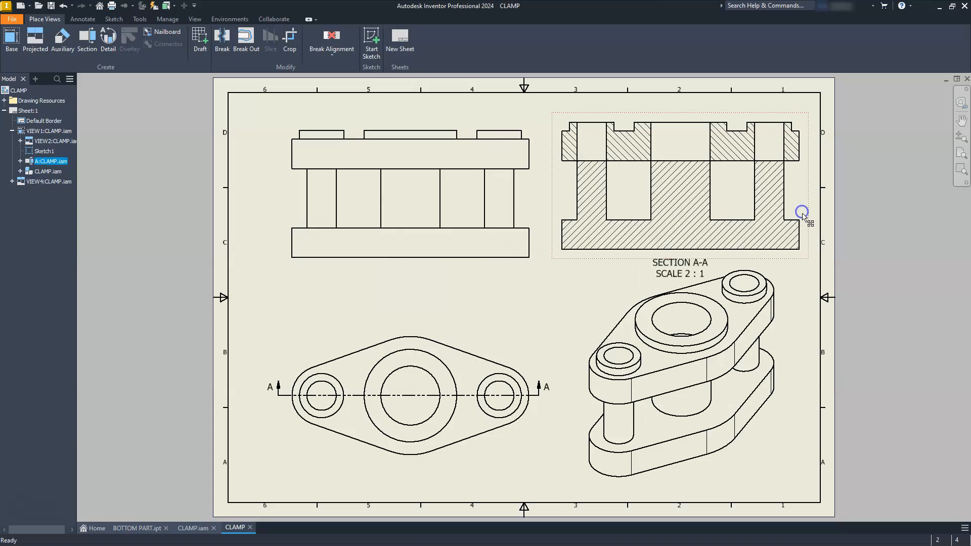
Shift the front view slightly down, and move the top view slightly left together with the front view
click(529, 314)
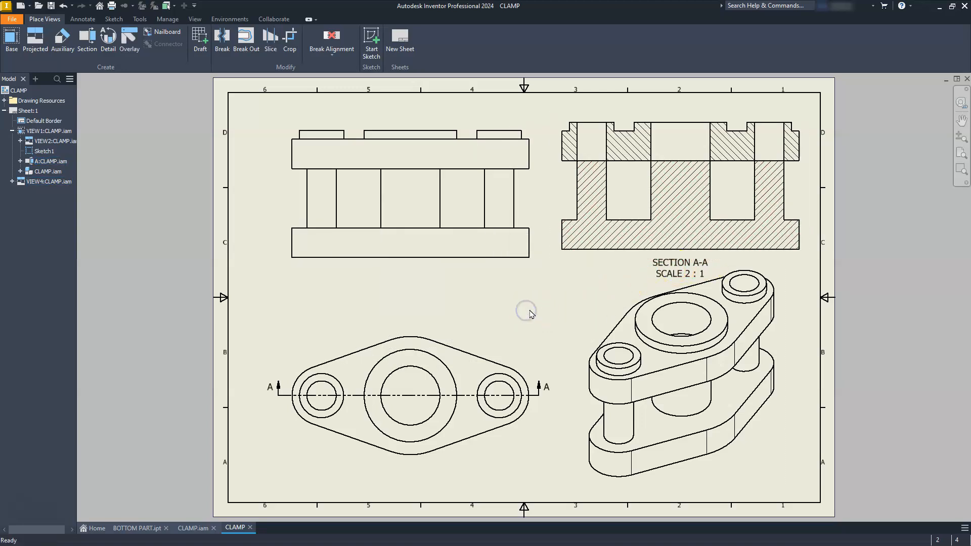
drag(429, 270, 408, 278)
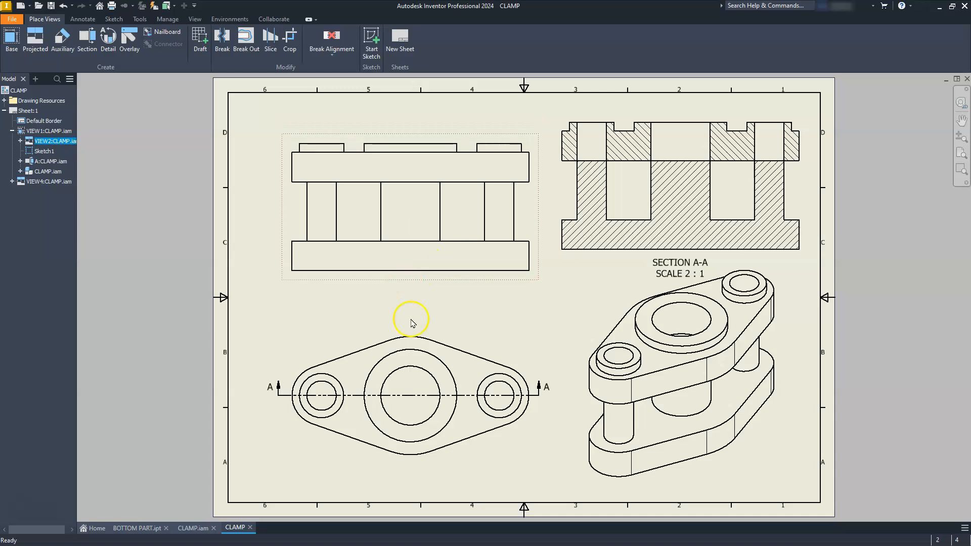
drag(458, 334, 441, 329)
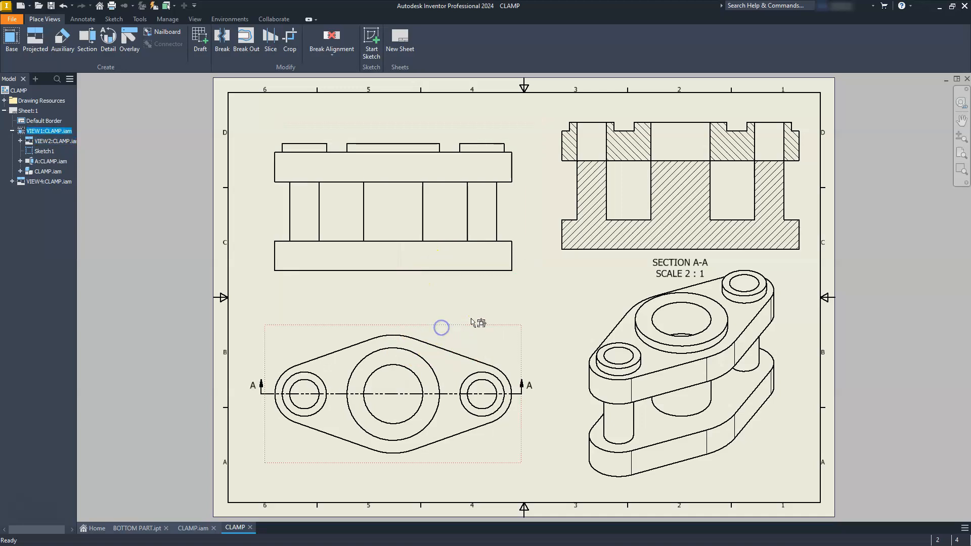
Set the isometric view's scale to 3:1
click(762, 450)
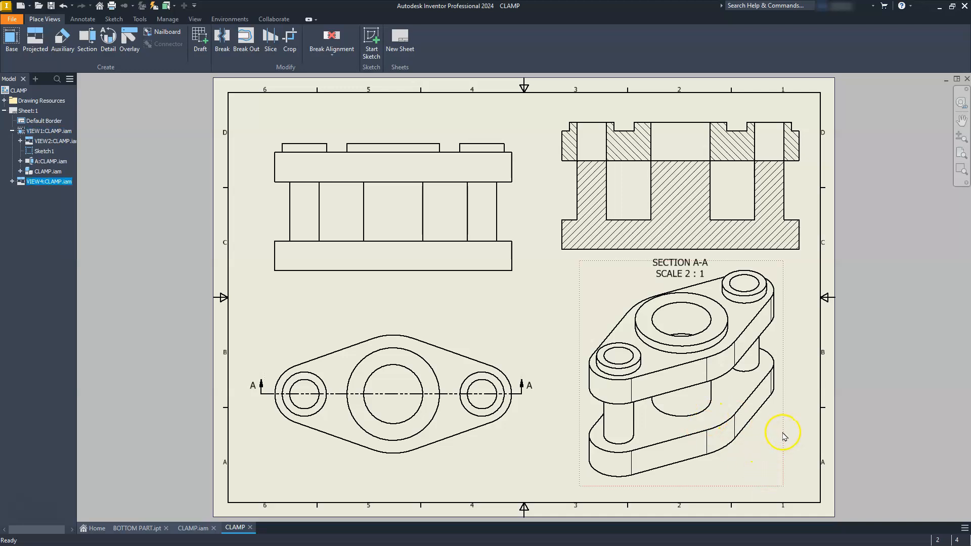
double_click(784, 436)
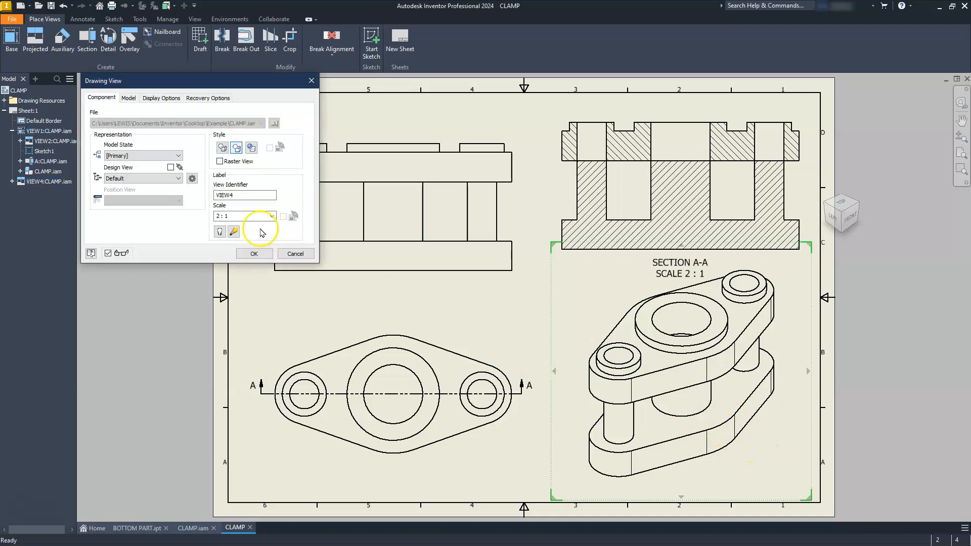
click(218, 216)
click(245, 256)
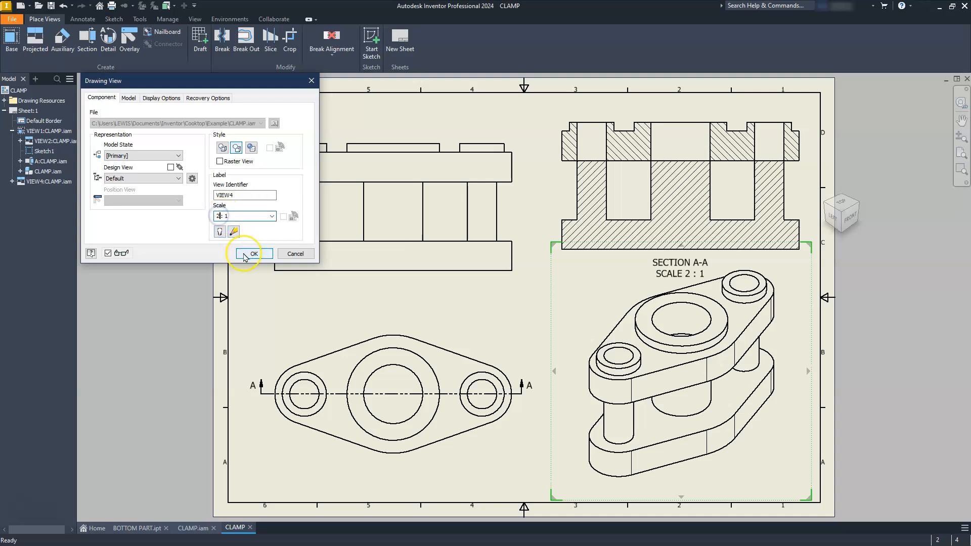
click(241, 233)
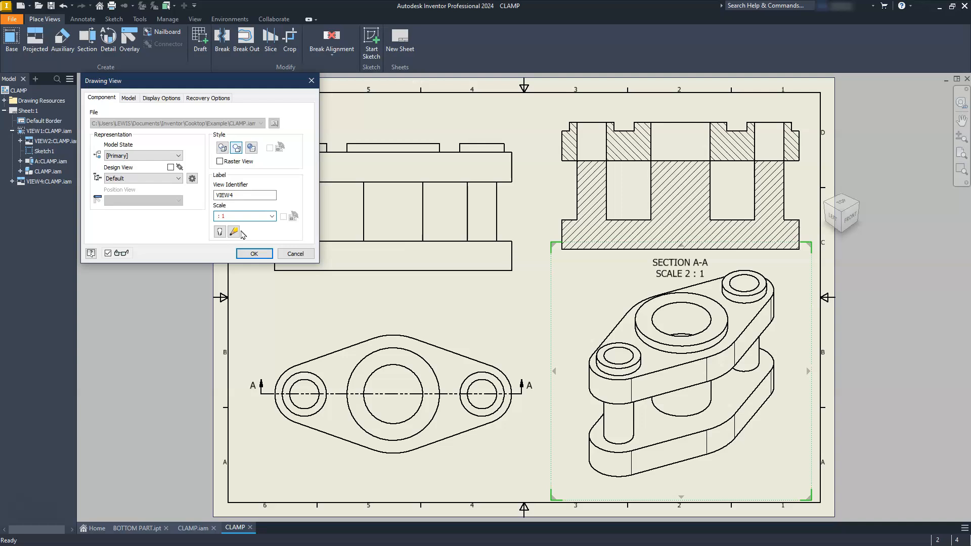
key(Return)
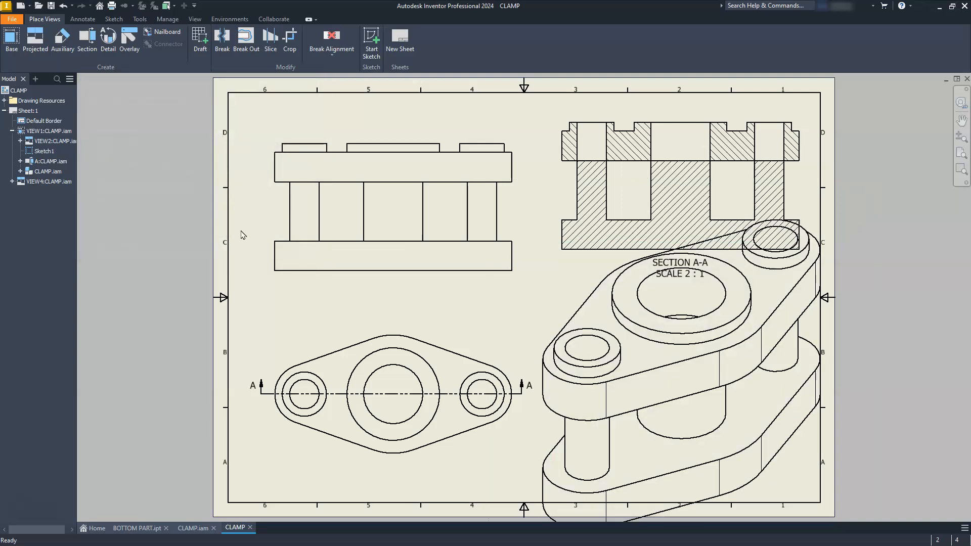
Set the isometric view's scale to 1:1 and move the view slightly down and to the right
click(794, 469)
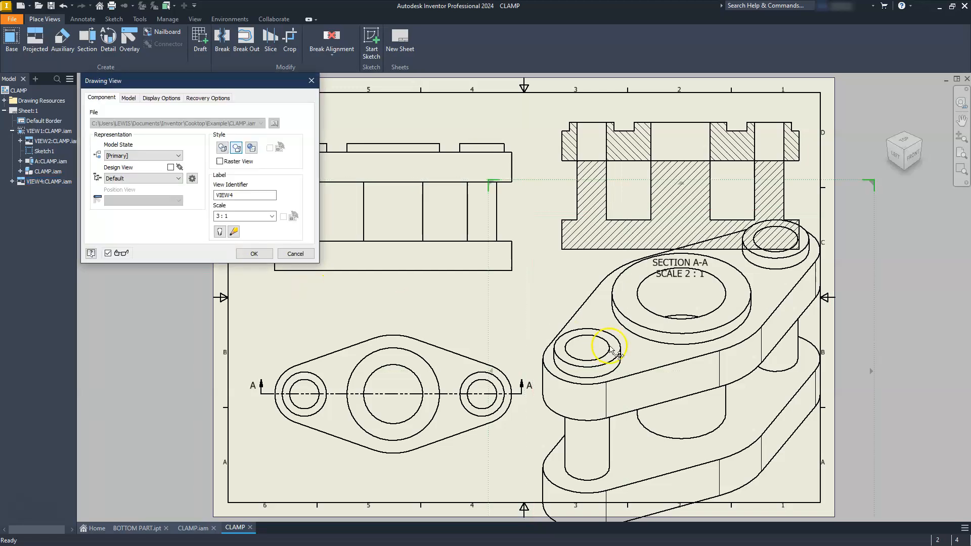
double_click(221, 217)
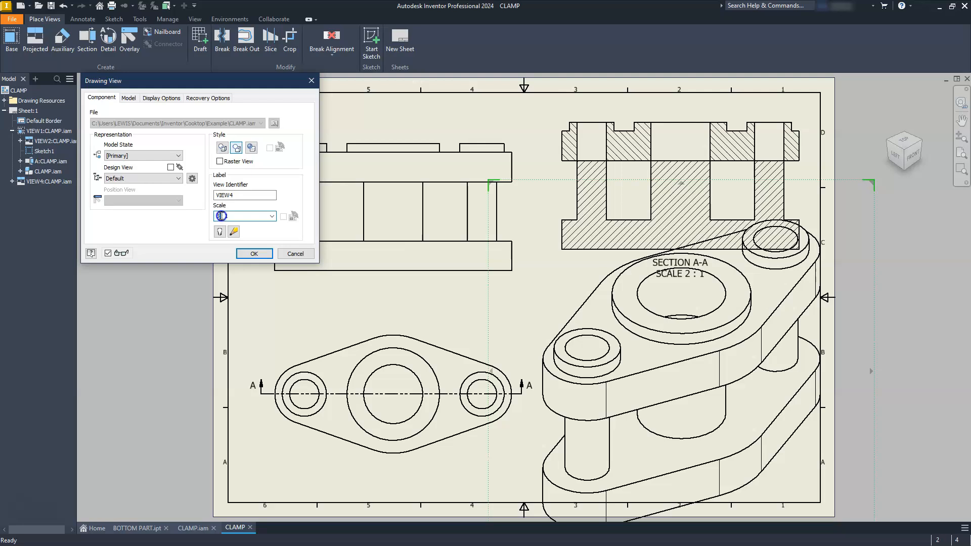
click(253, 254)
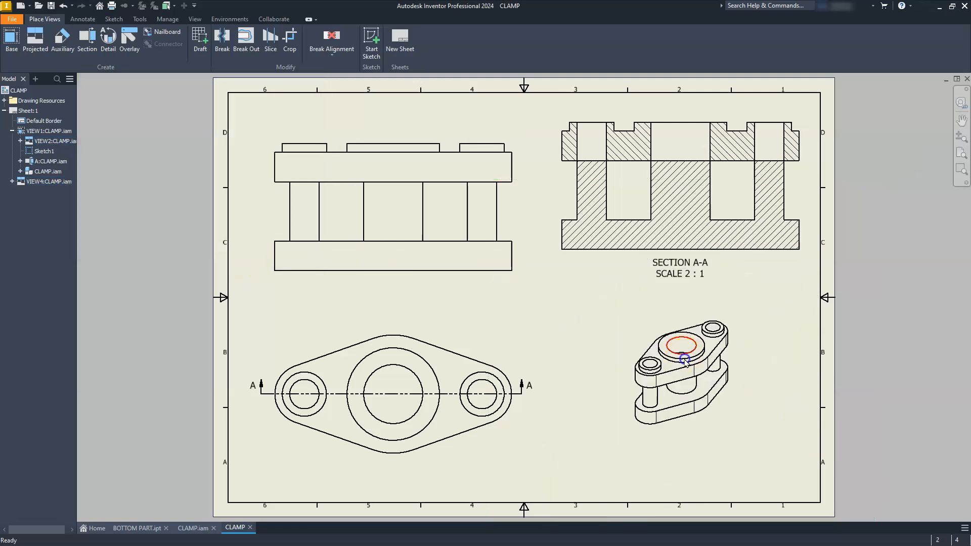
drag(733, 418, 744, 437)
click(748, 430)
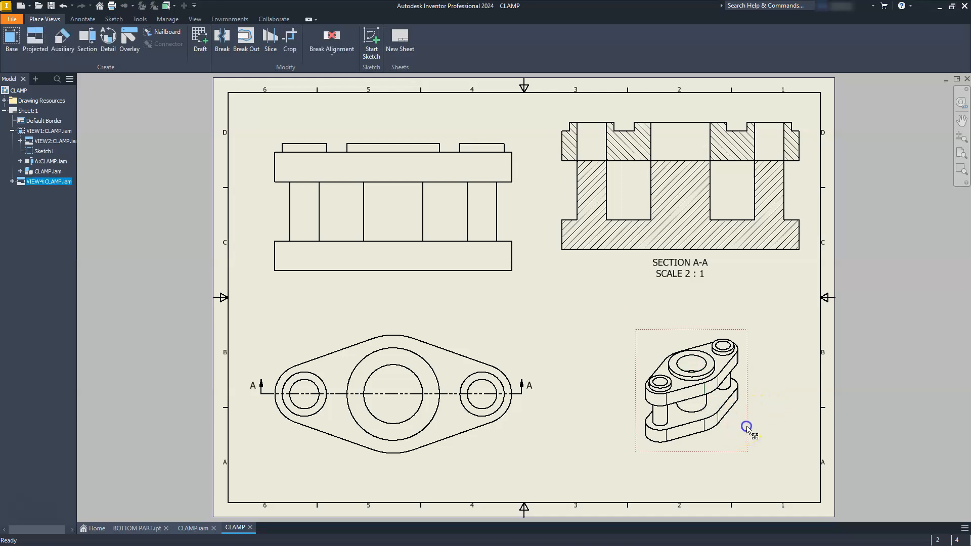
Set the isometric view's scale to 1.5:1
double_click(687, 401)
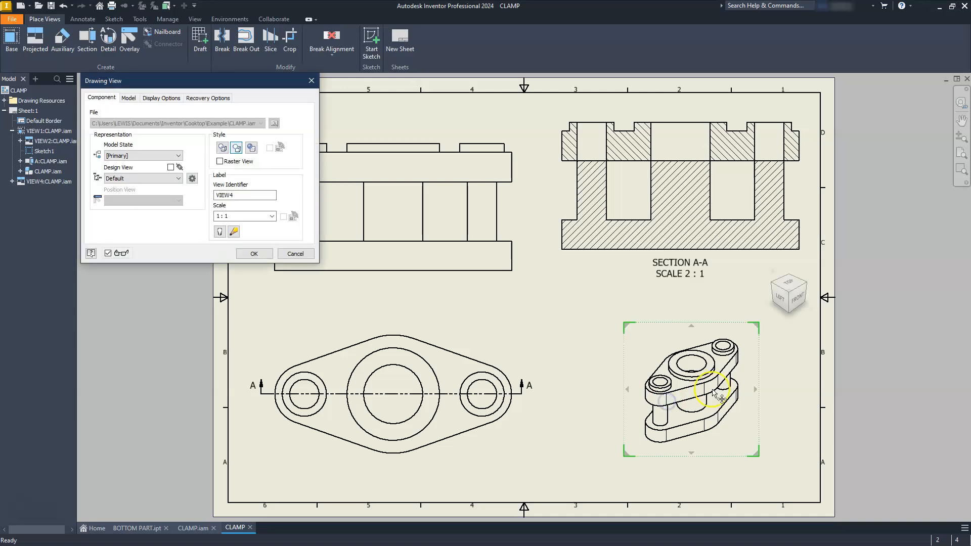
click(221, 216)
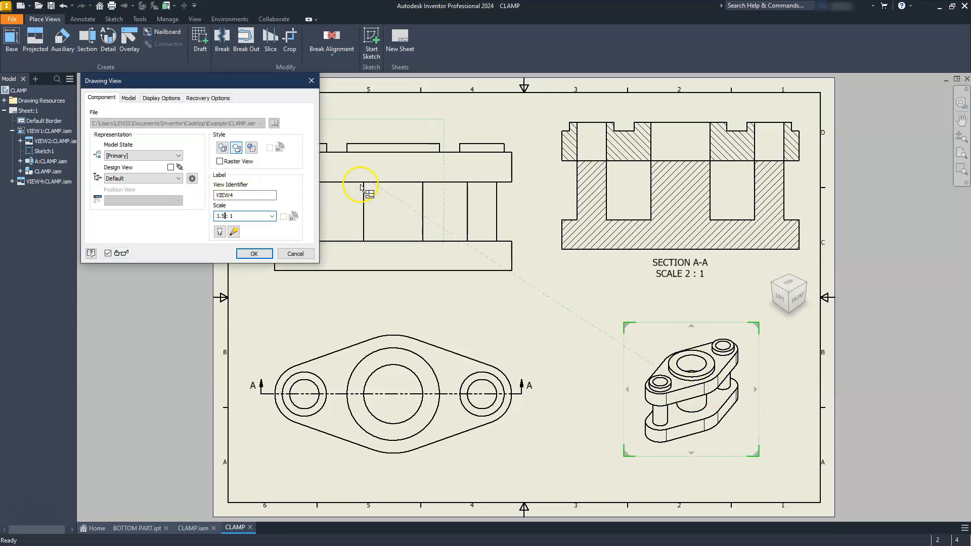
click(254, 253)
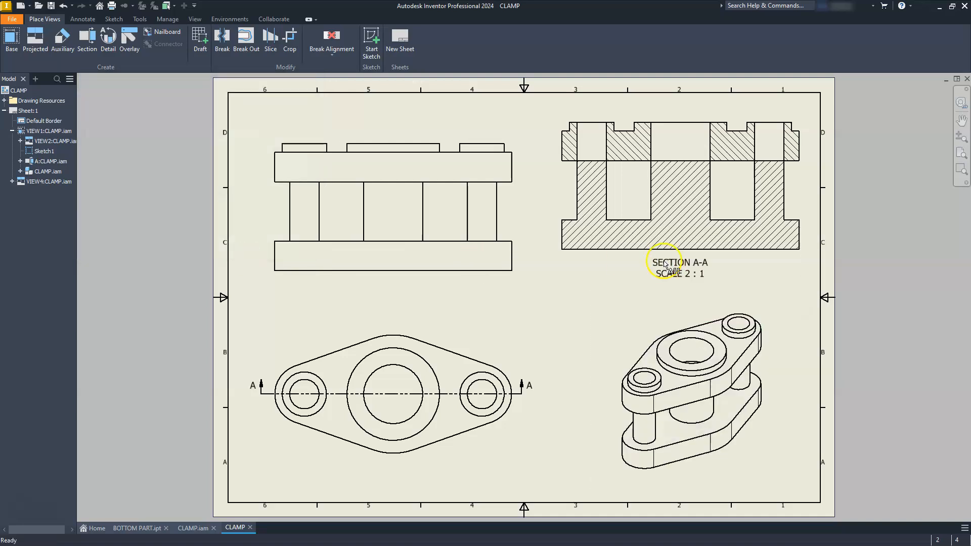
Move the A-A section view slightly down and align it horizontally with the front view
mouse_move(768, 264)
mouse_down()
mouse_move(767, 282)
mouse_move(713, 283)
mouse_move(781, 284)
mouse_move(771, 279)
mouse_up()
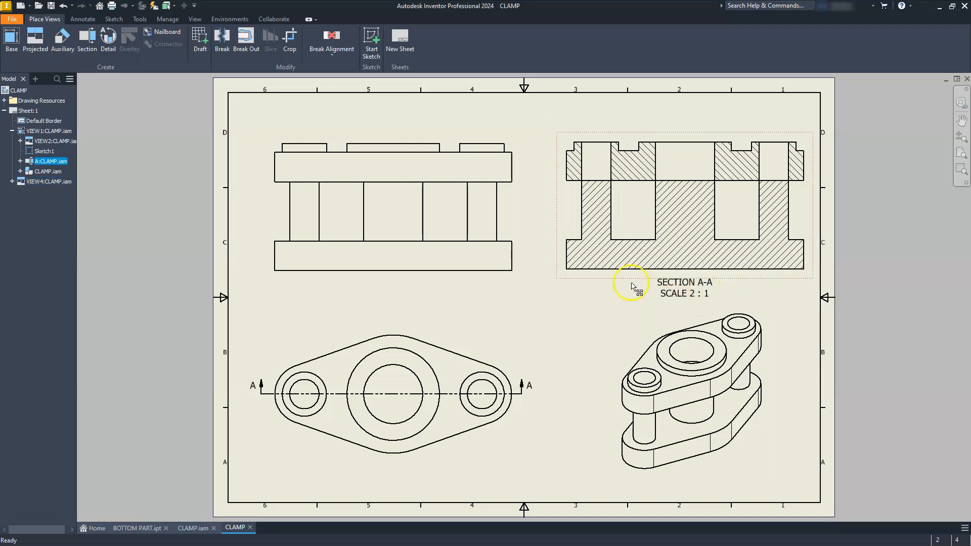
right_click(587, 281)
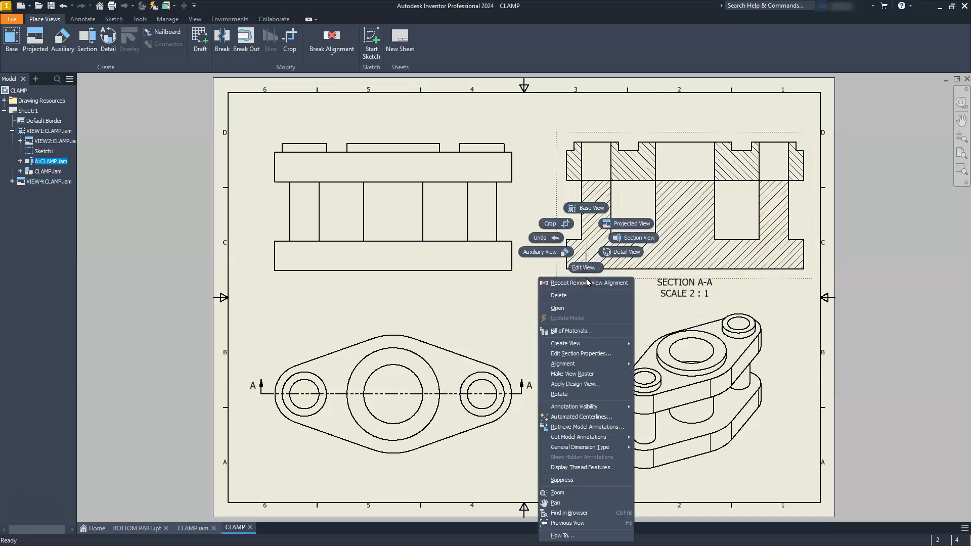
click(588, 366)
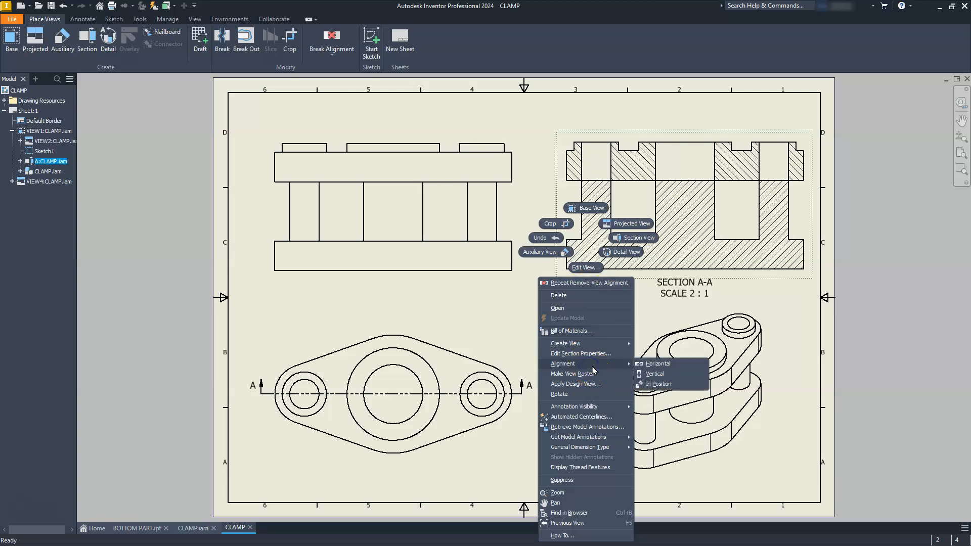
click(657, 364)
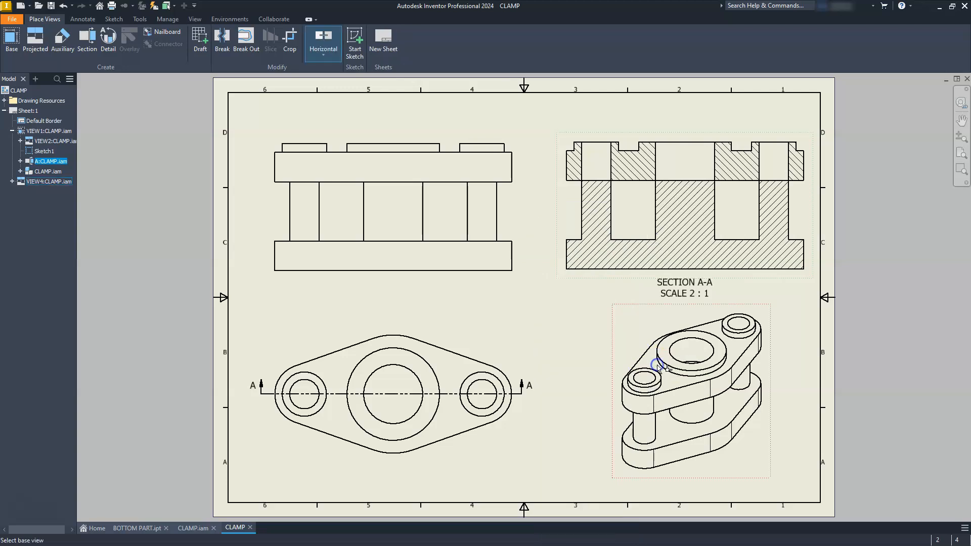
click(480, 278)
click(530, 310)
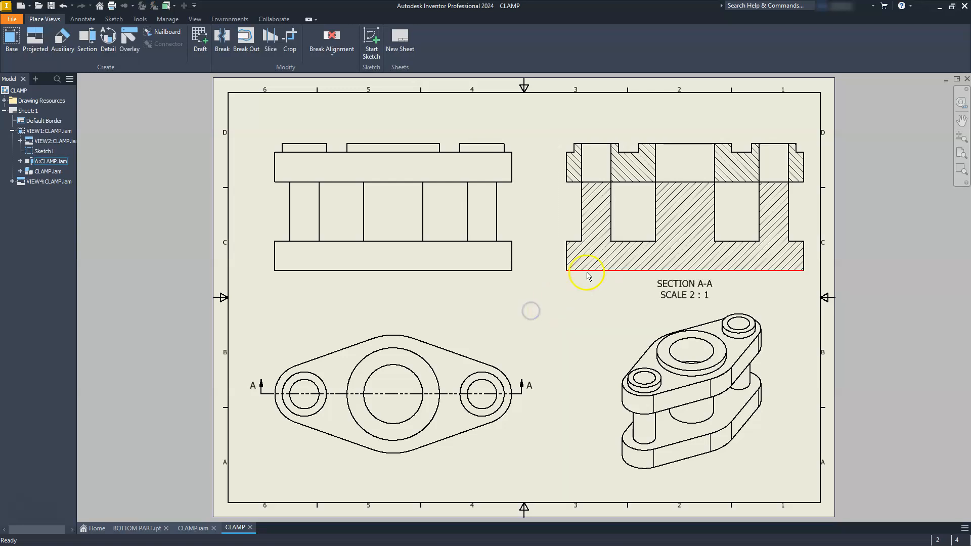
Shift the section view slightly left and move the aligned front view slightly up
click(600, 263)
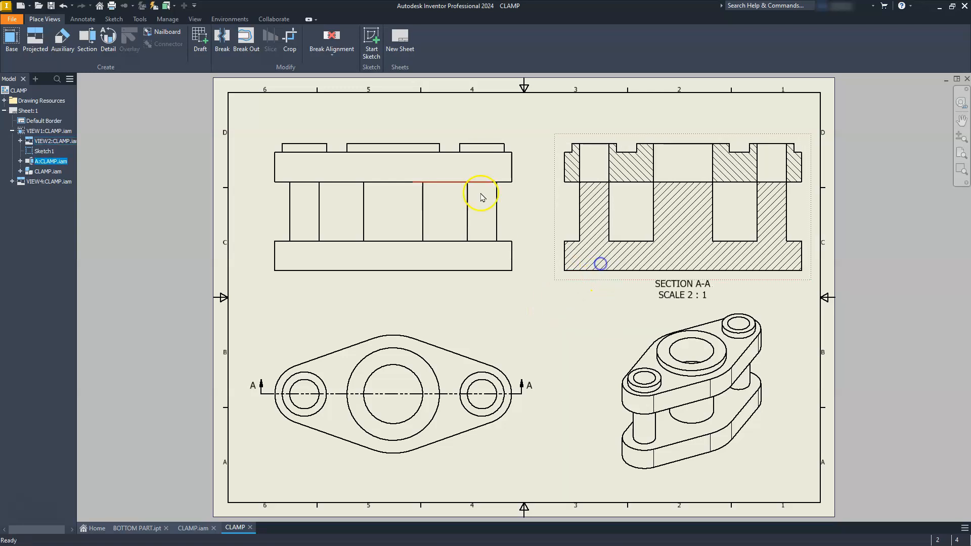
drag(487, 135, 483, 127)
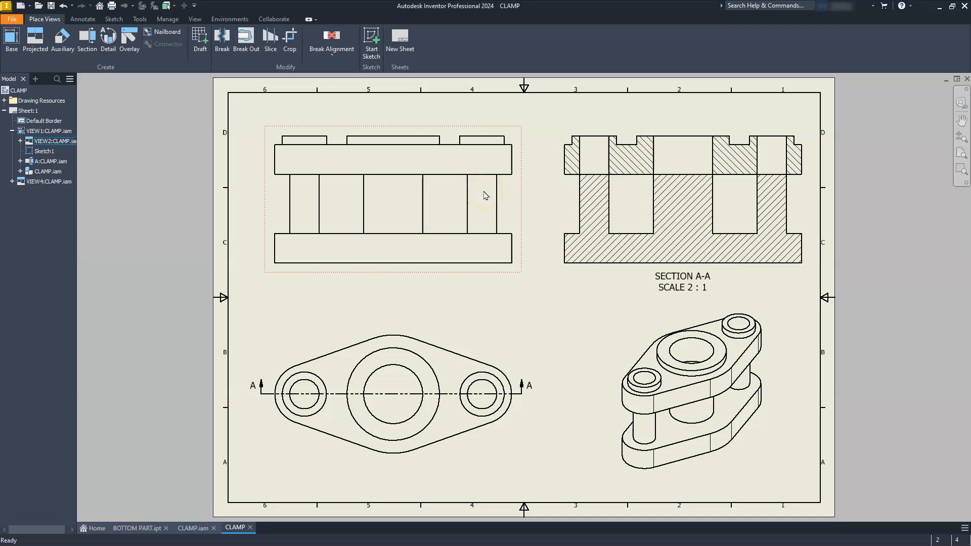
Dimension the radii of the left end arc and the lower middle arc of the top view's outline
click(462, 363)
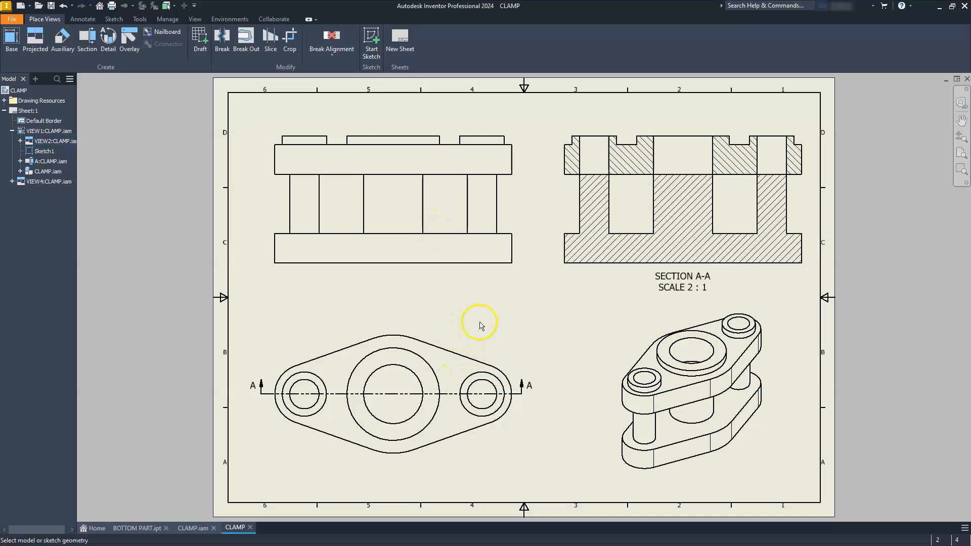
click(276, 401)
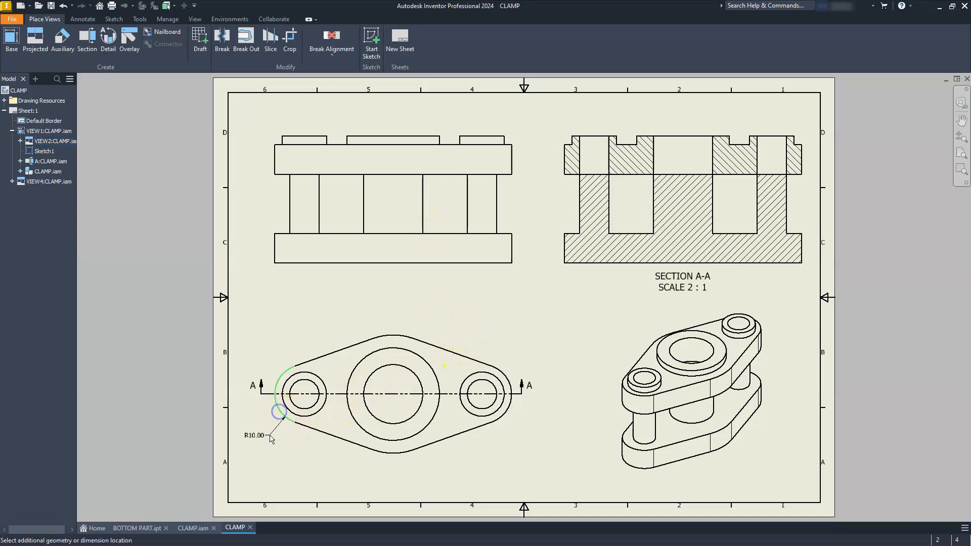
click(268, 432)
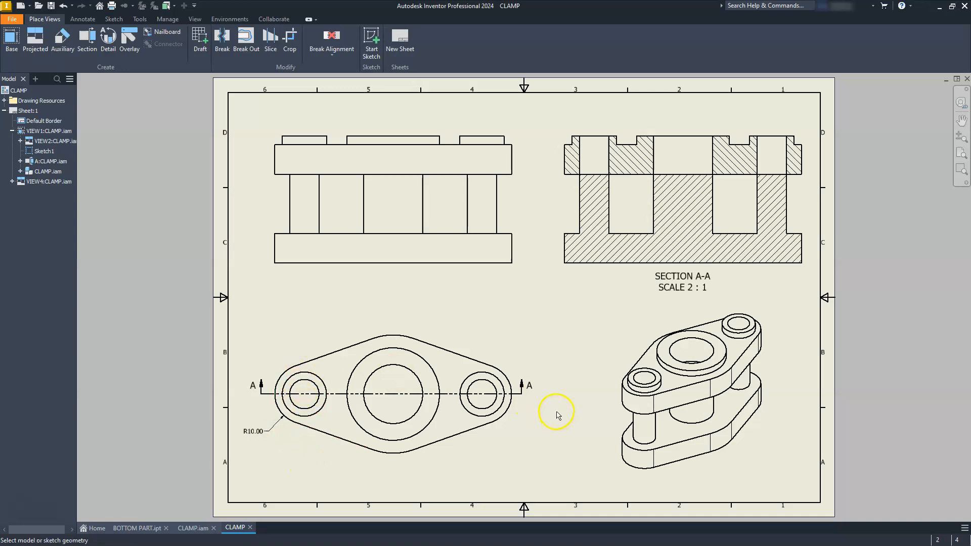
click(397, 453)
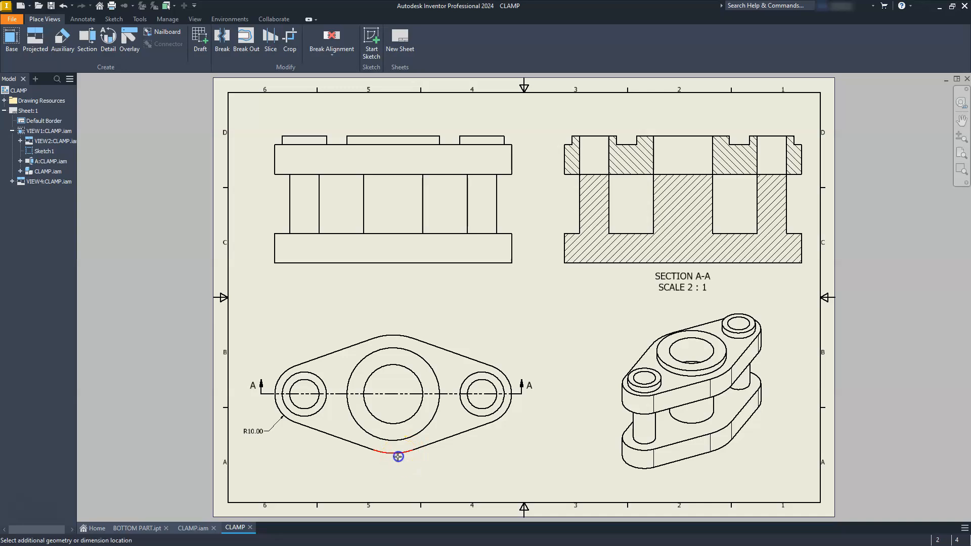
click(410, 477)
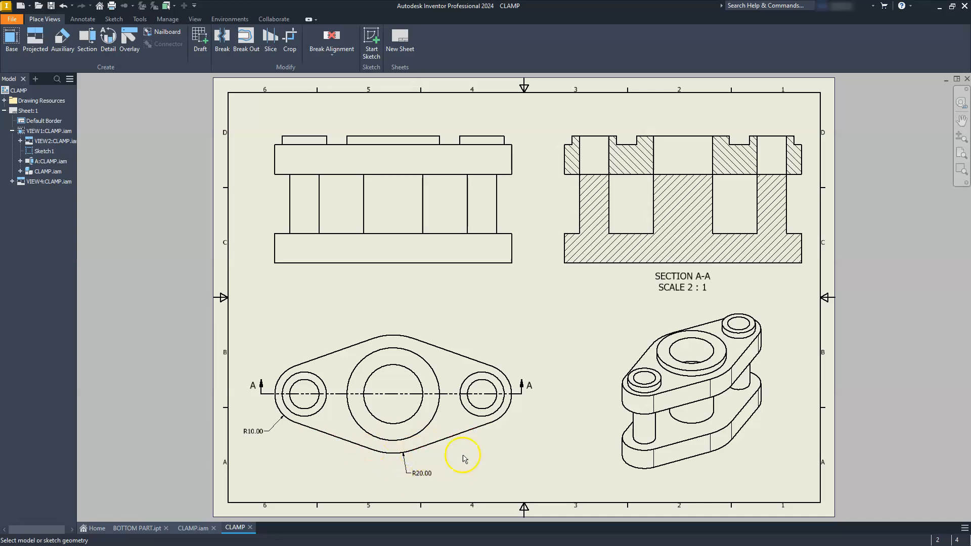
Dimension the diameters of the two concentric central circles in the top view
click(425, 359)
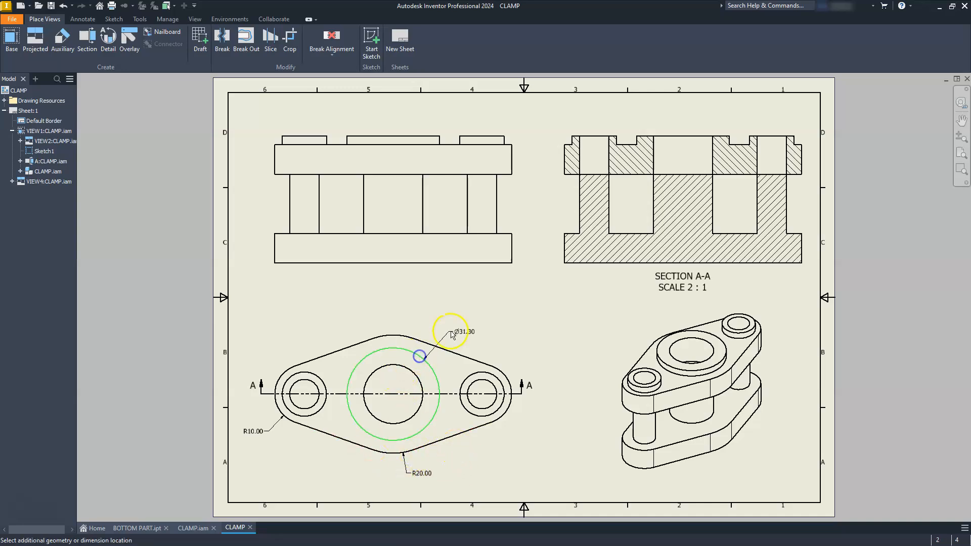
click(451, 329)
click(383, 363)
click(348, 327)
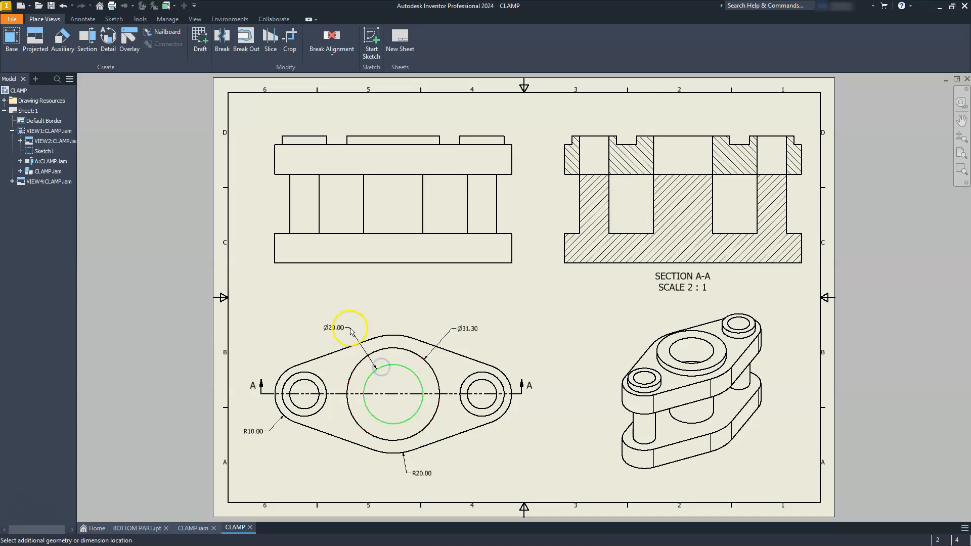
Dimension the diameters of the inner and outer circles at the right end of the top view
click(486, 410)
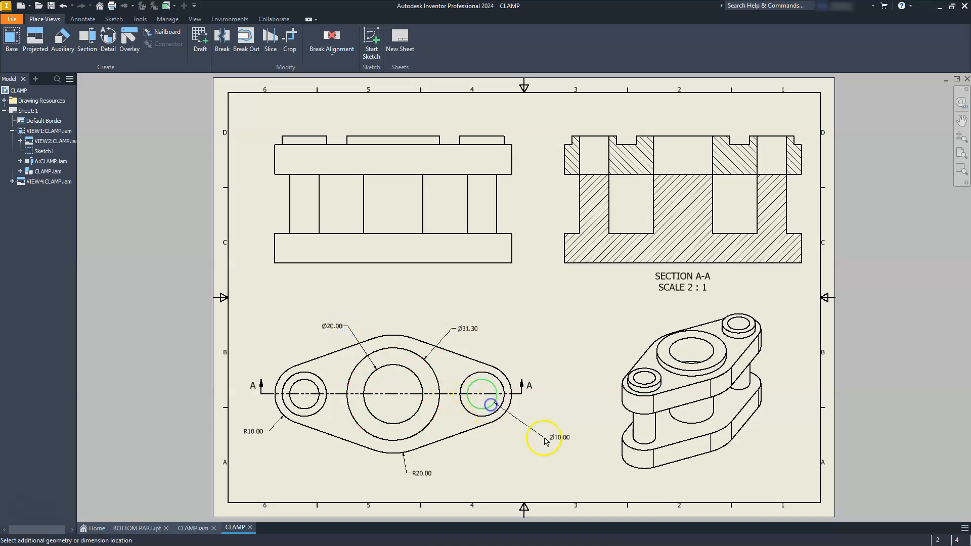
click(523, 436)
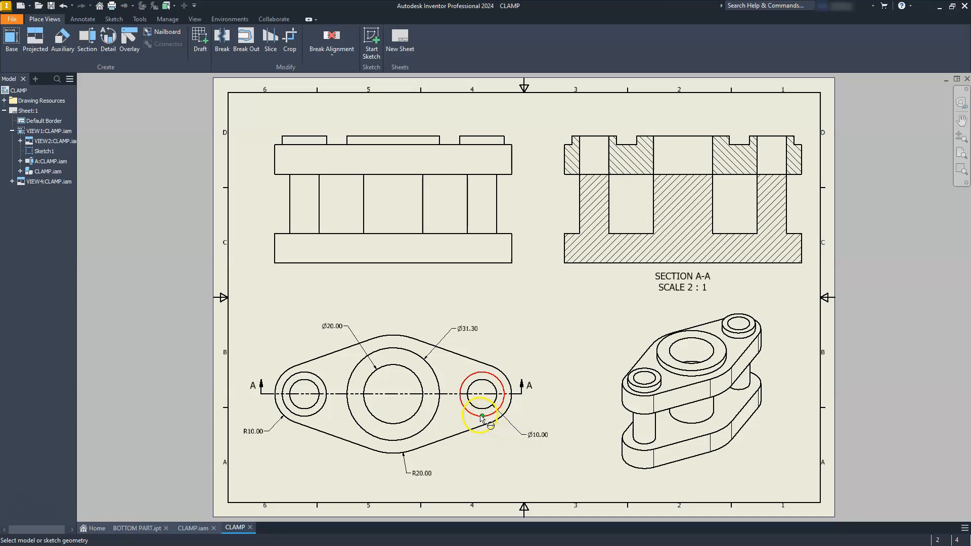
click(493, 420)
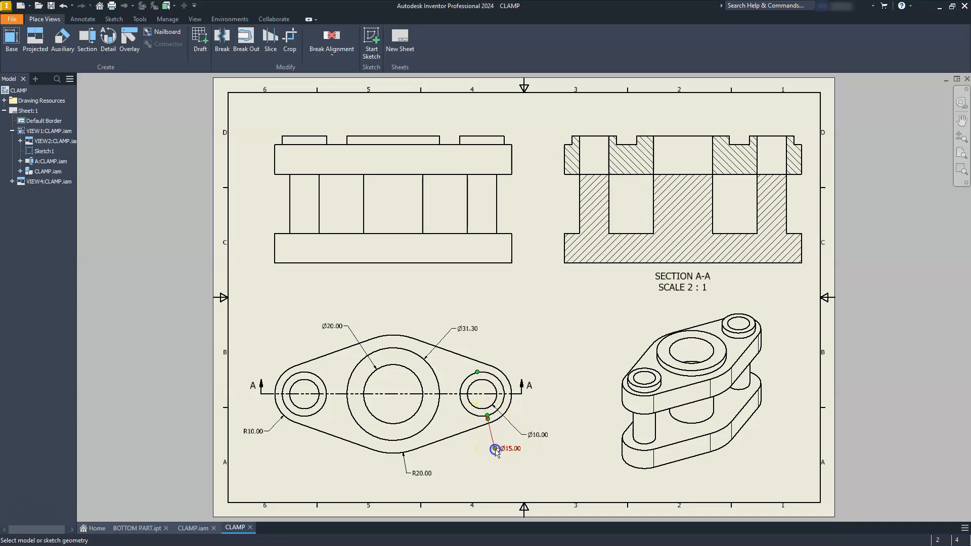
middle_drag(435, 337, 469, 436)
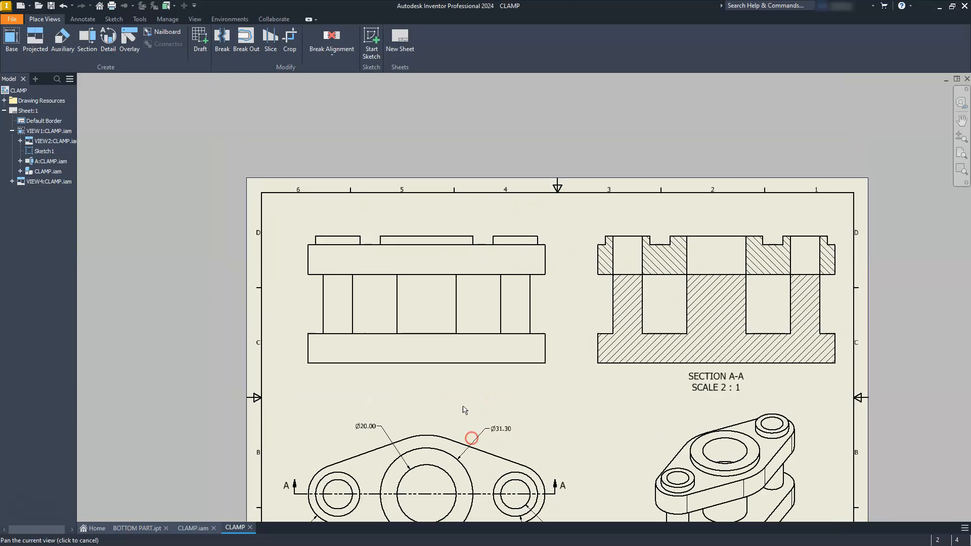
click(84, 19)
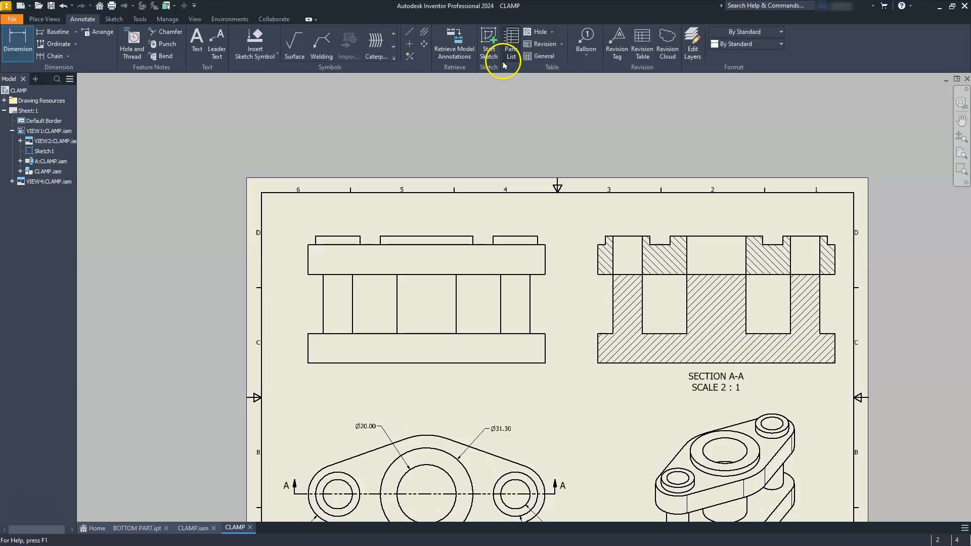
click(410, 32)
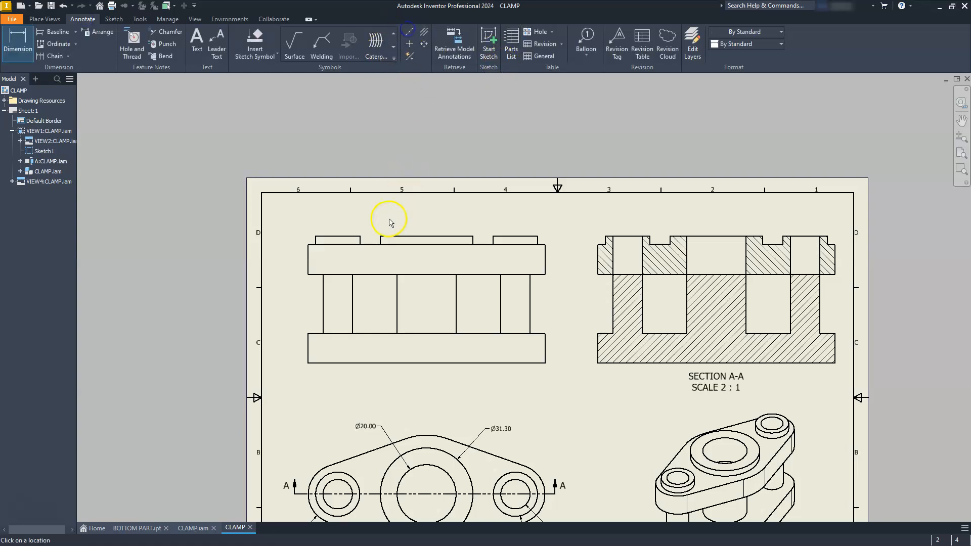
click(337, 236)
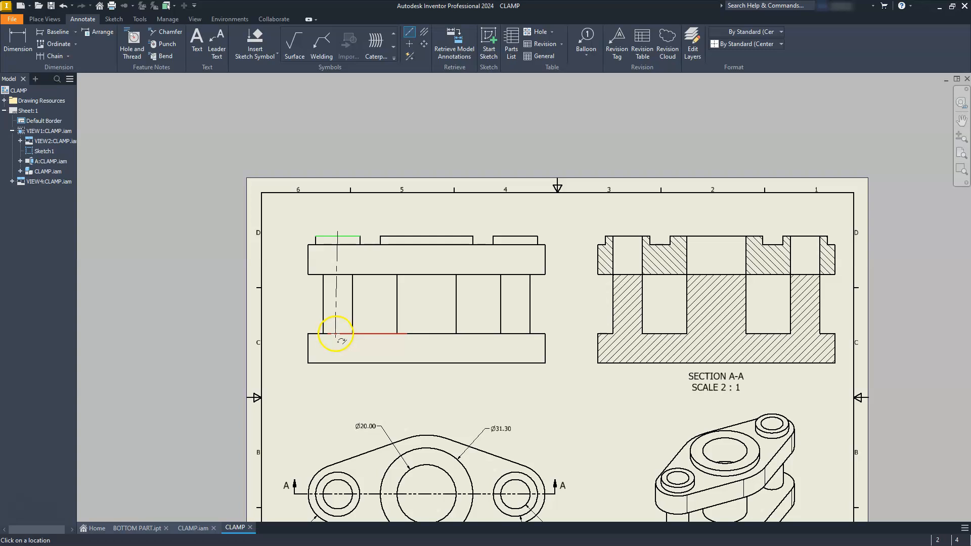
key(Escape)
Add centerline bisectors to the three vertical columns between the plates in the front view
click(427, 29)
click(327, 314)
click(353, 326)
click(456, 321)
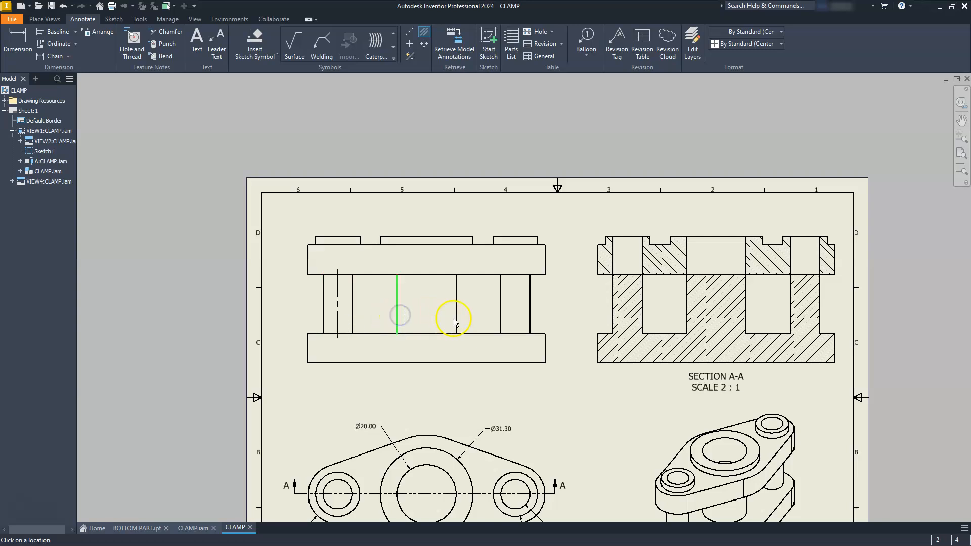
click(500, 321)
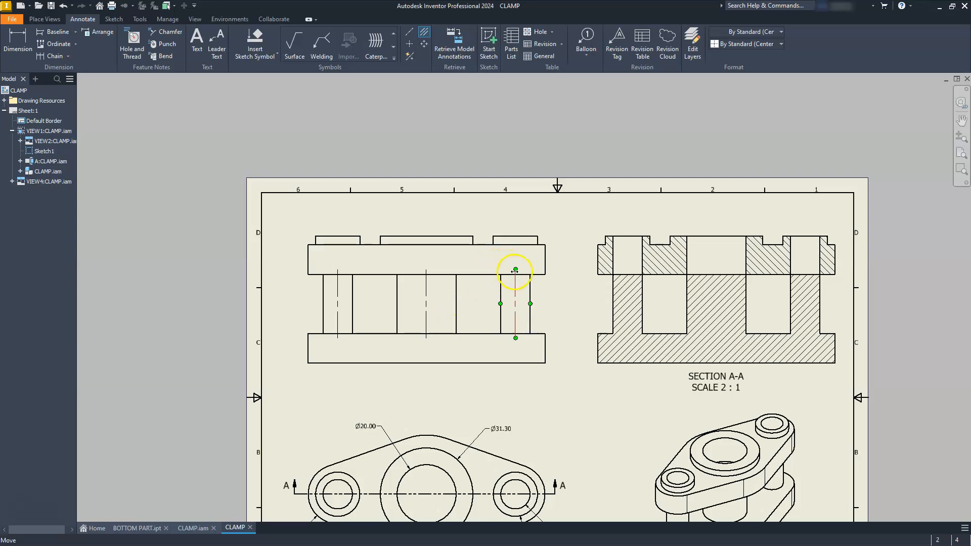
key(Escape)
Extend the front view's three centerlines to just above the top bosses and just below the base plate
click(514, 256)
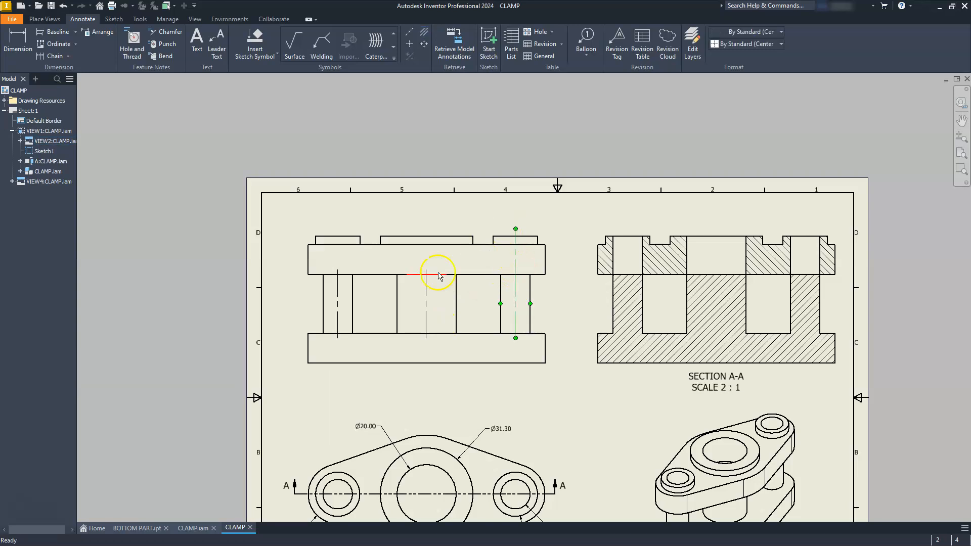
drag(424, 259, 422, 231)
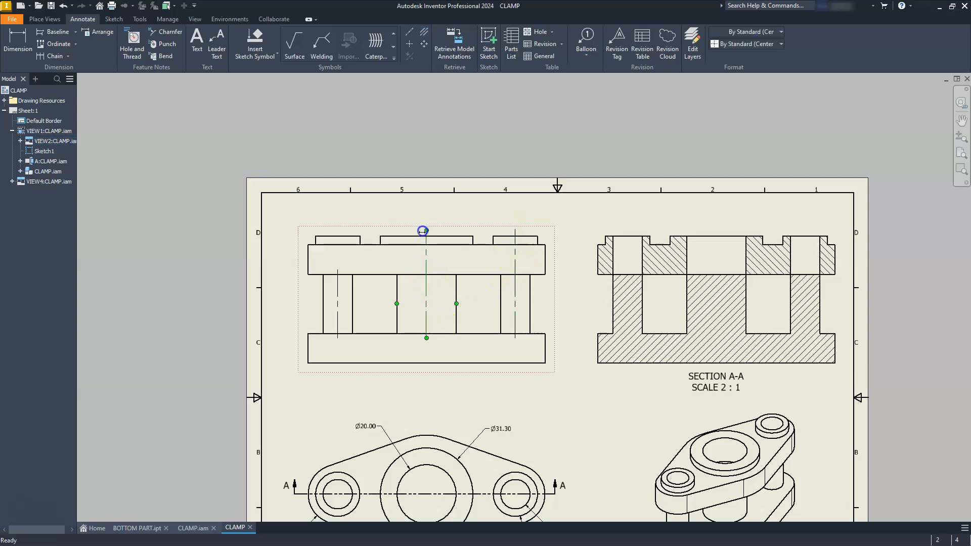
drag(336, 271, 336, 253)
click(338, 338)
drag(337, 339, 338, 371)
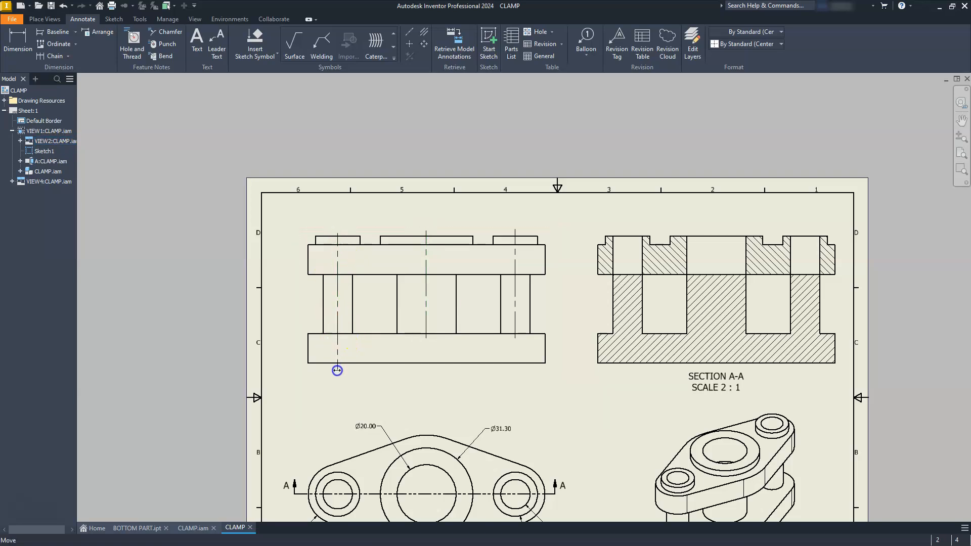
drag(426, 338, 427, 372)
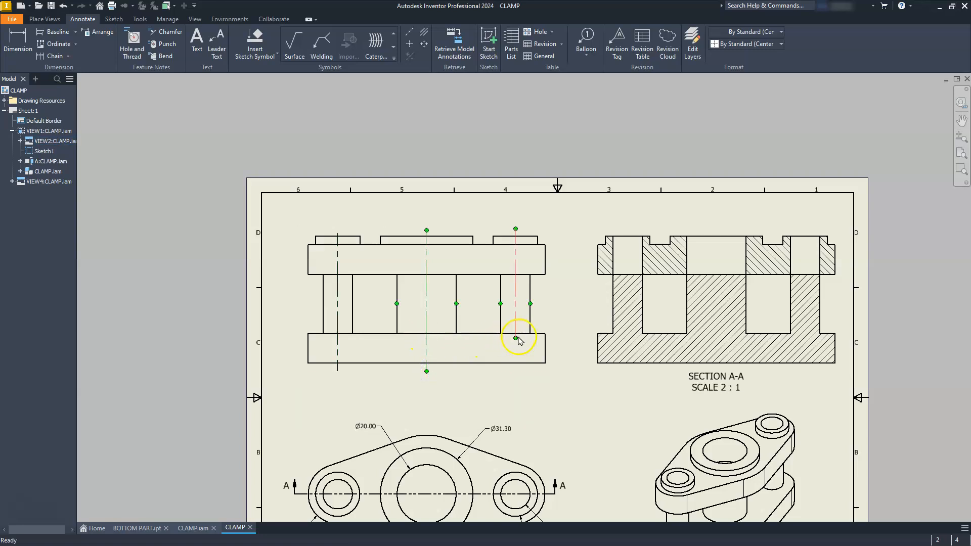
drag(516, 339, 512, 371)
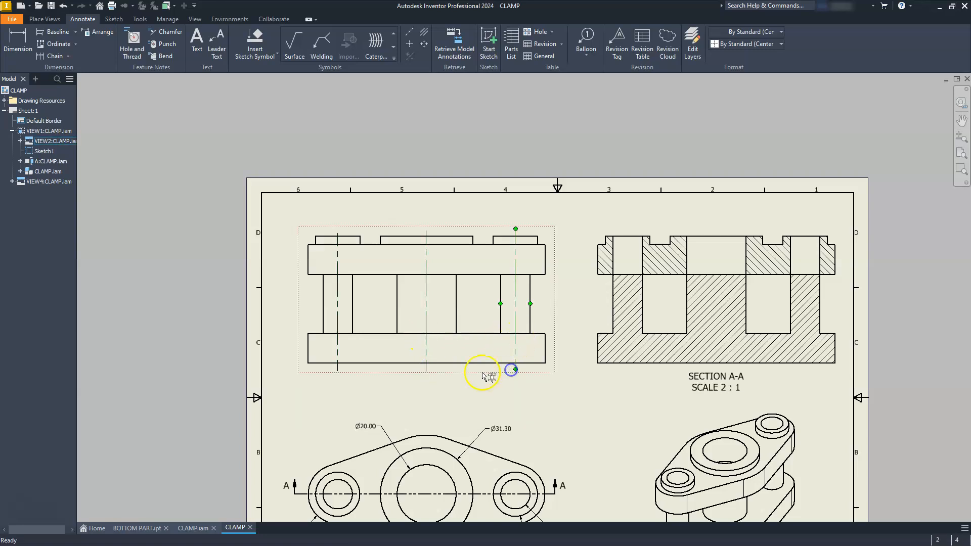
click(407, 418)
Dimension the front view's height from the base plate's bottom to the upper plate's top, outside the left edge
click(17, 41)
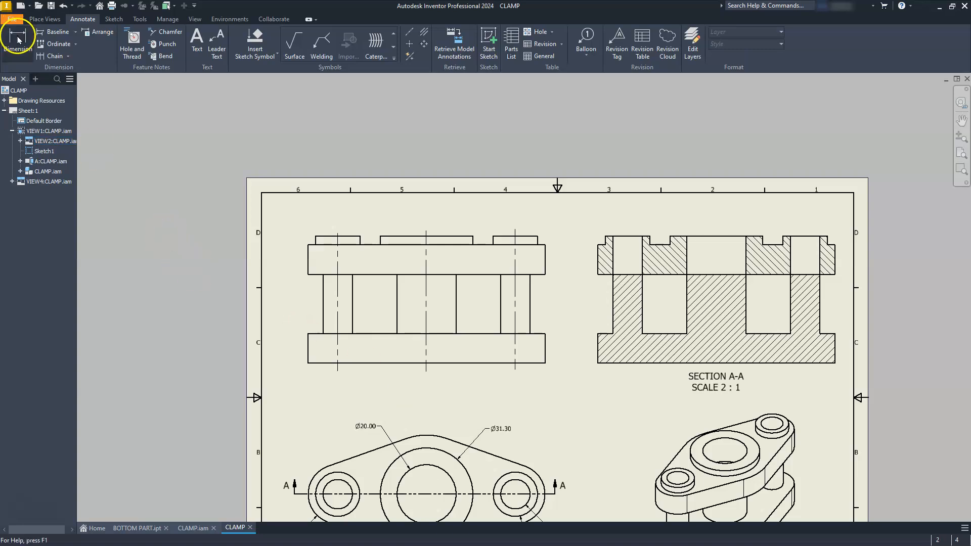
click(309, 363)
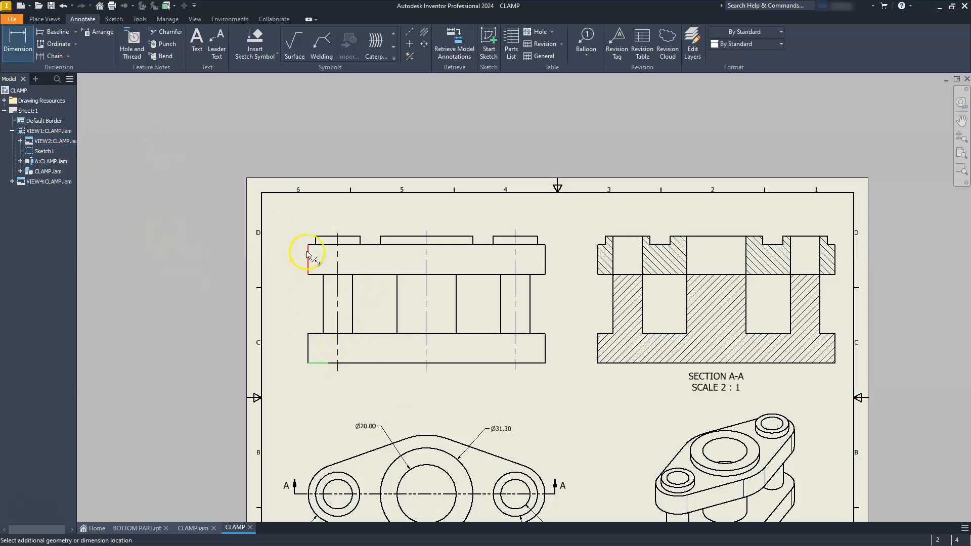
click(308, 244)
click(276, 291)
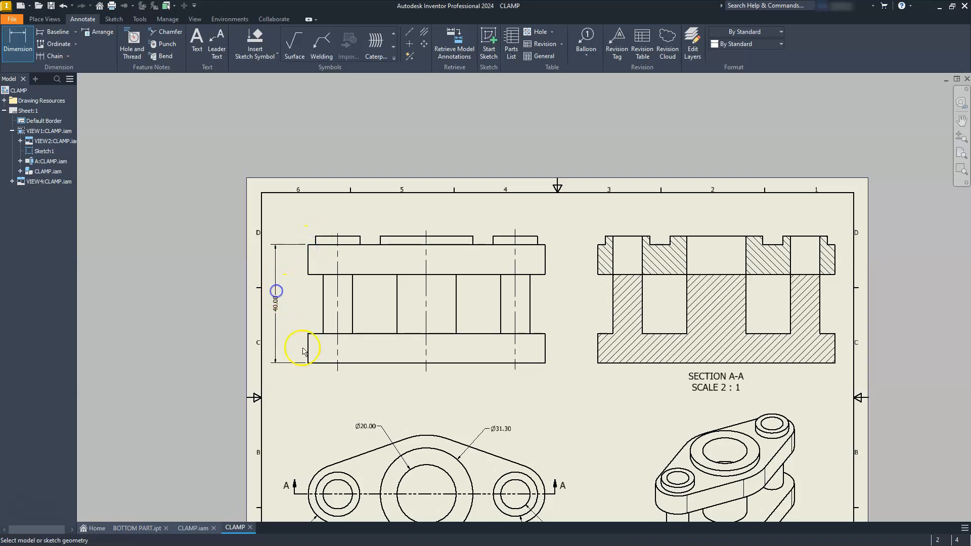
Dimension the base plate's thickness and the gap between the two plates in the front view
click(308, 363)
click(309, 334)
click(296, 347)
click(309, 334)
click(308, 274)
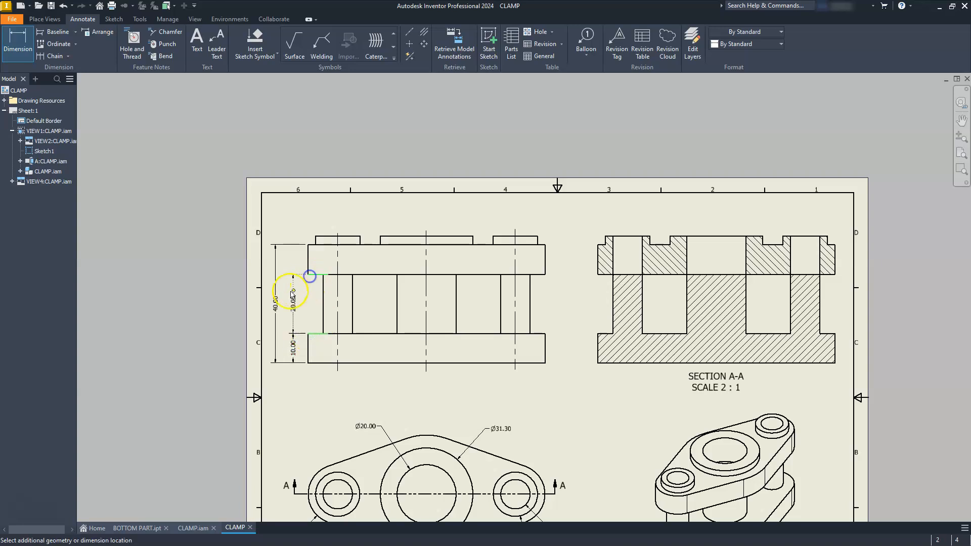
click(293, 292)
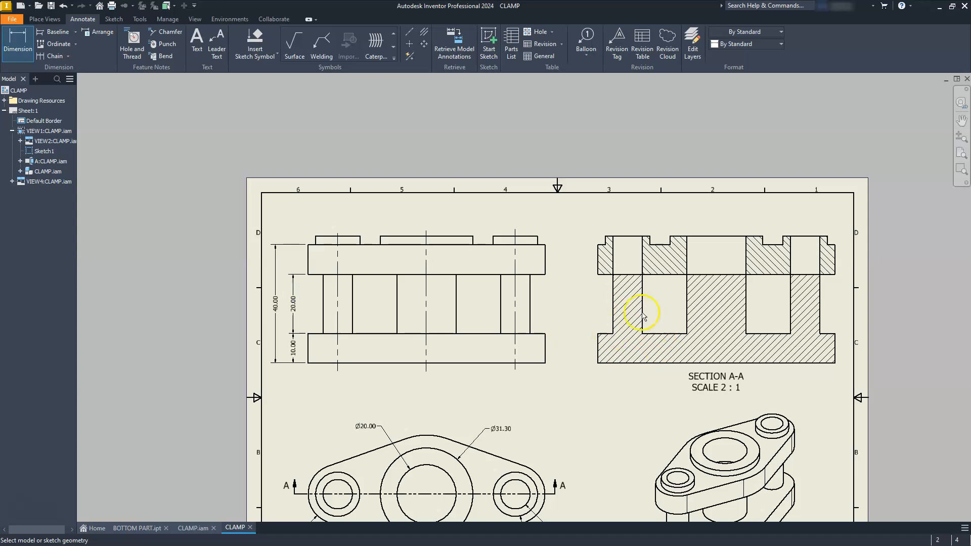
Dimension the overall width of section A-A above the view
click(598, 248)
click(838, 247)
click(782, 206)
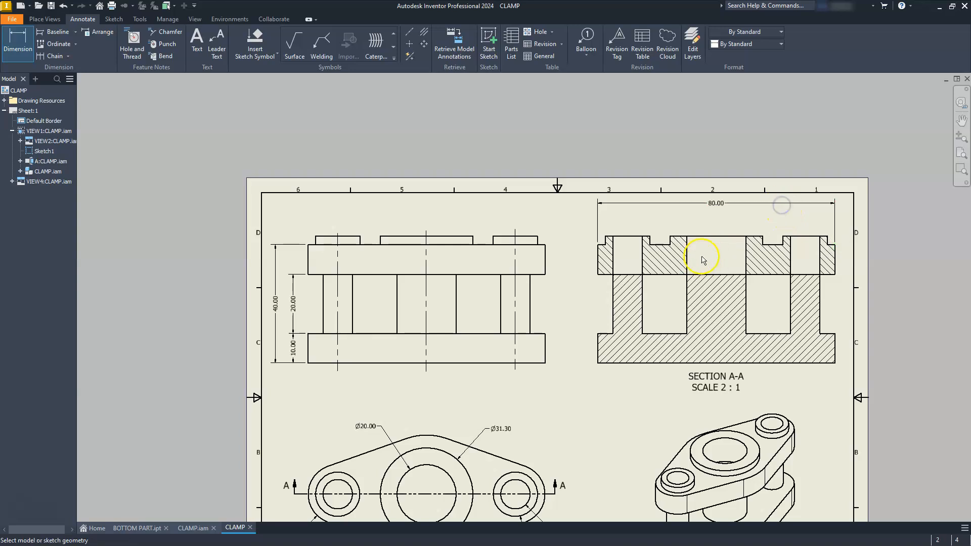
Dimension the height from the upper plate's underside to the boss top in section A-A, outside its left edge
click(598, 273)
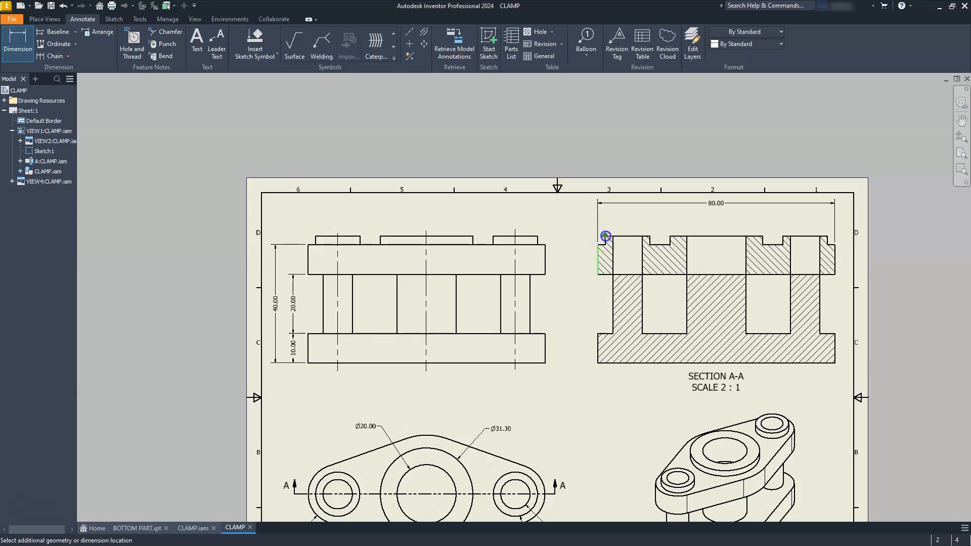
click(582, 260)
key(Escape)
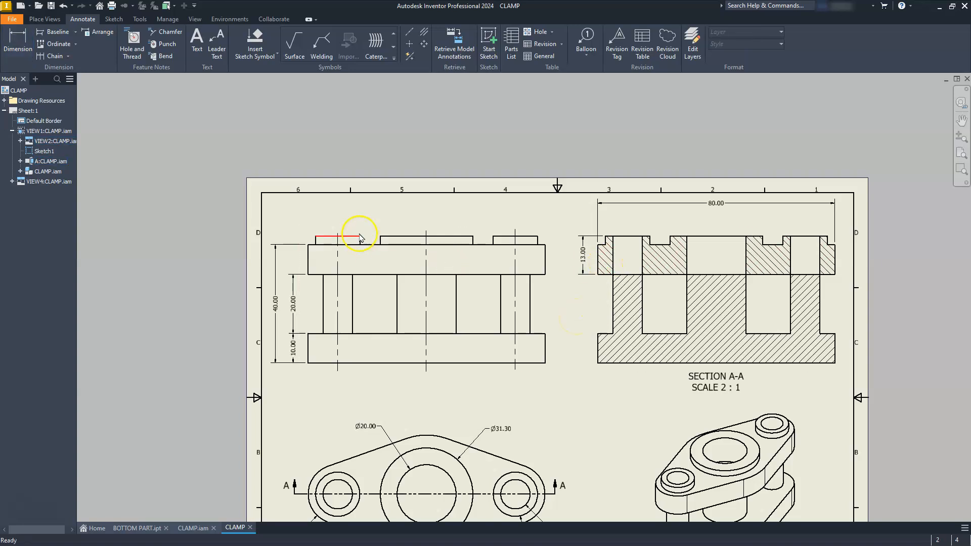
Dimension the distance between the two outer centerlines above the front view
click(20, 42)
click(337, 241)
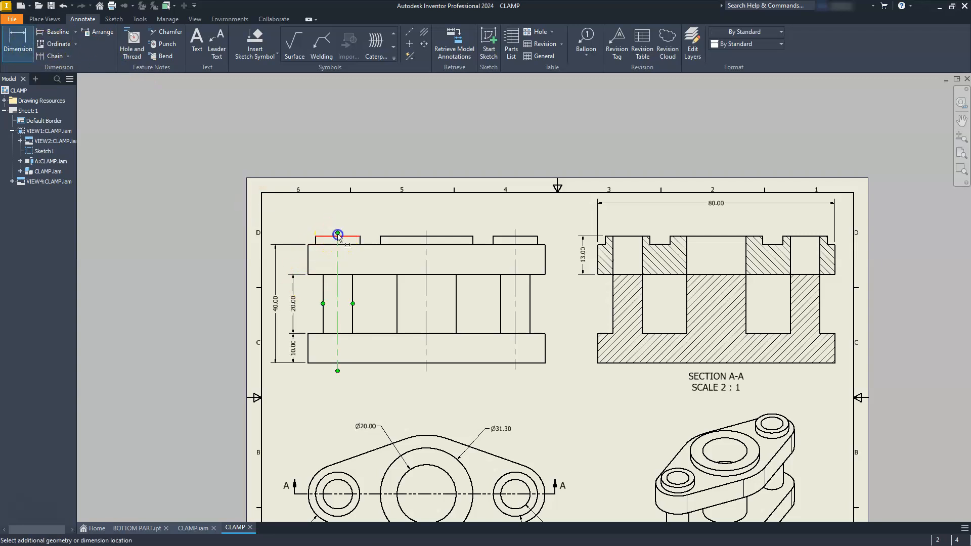
click(515, 233)
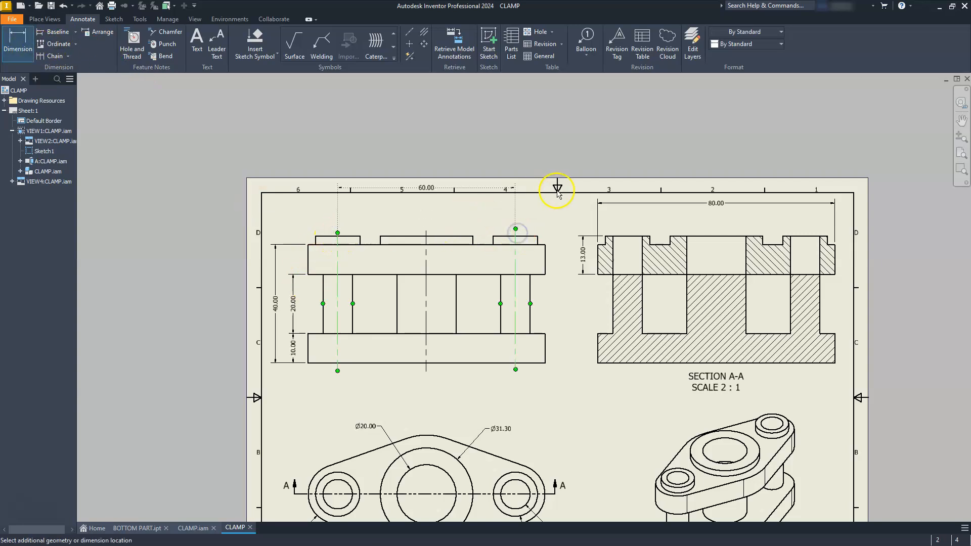
click(460, 209)
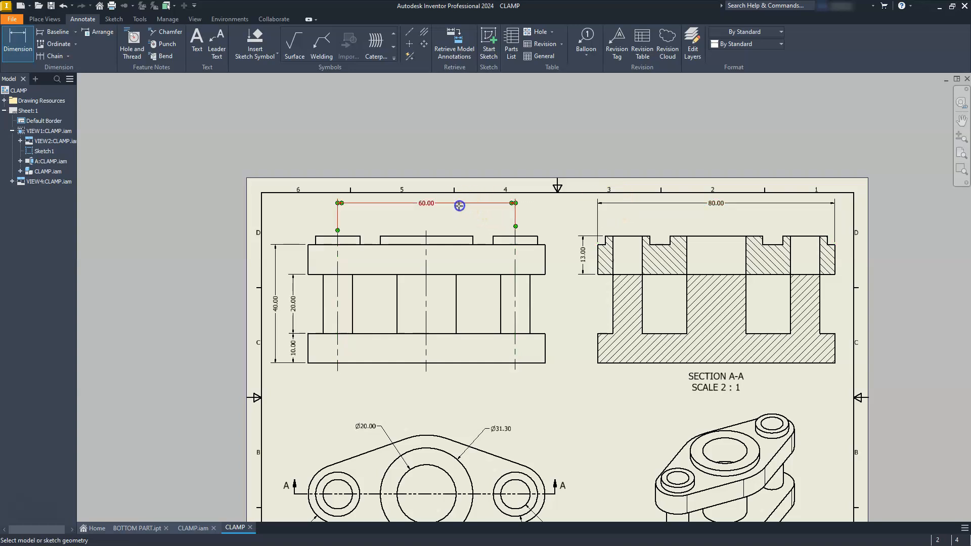
key(Escape)
middle_click(463, 270)
middle_click(463, 271)
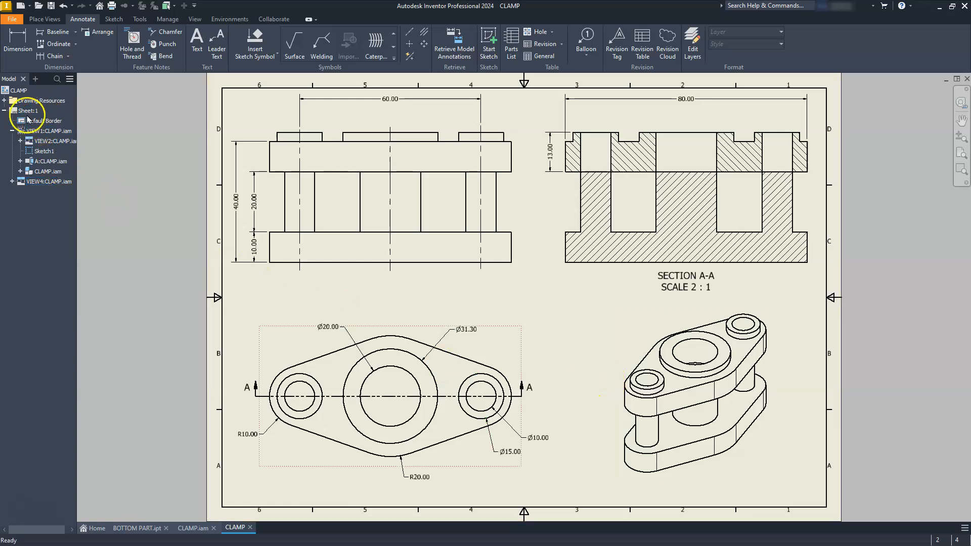
Add a new sheet to the CLAMP drawing
click(11, 131)
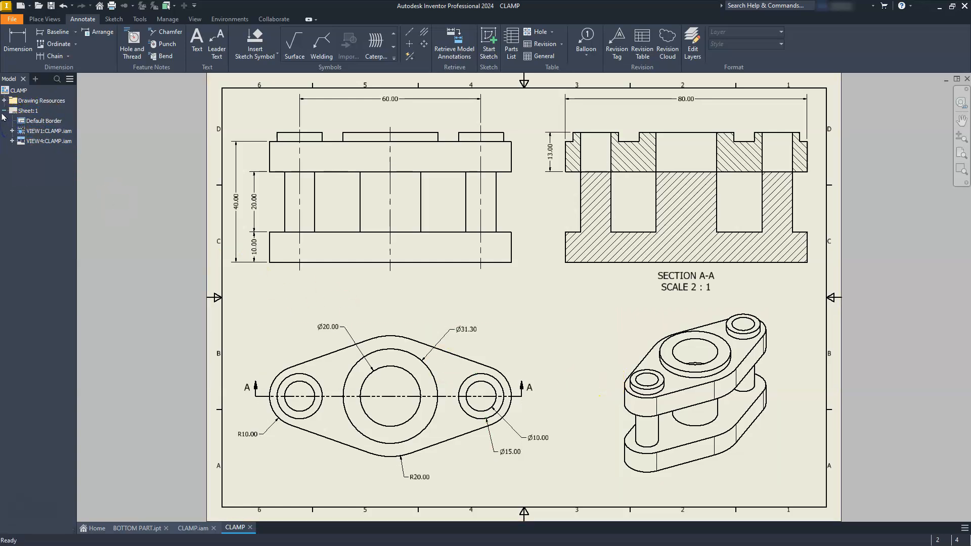
right_click(19, 111)
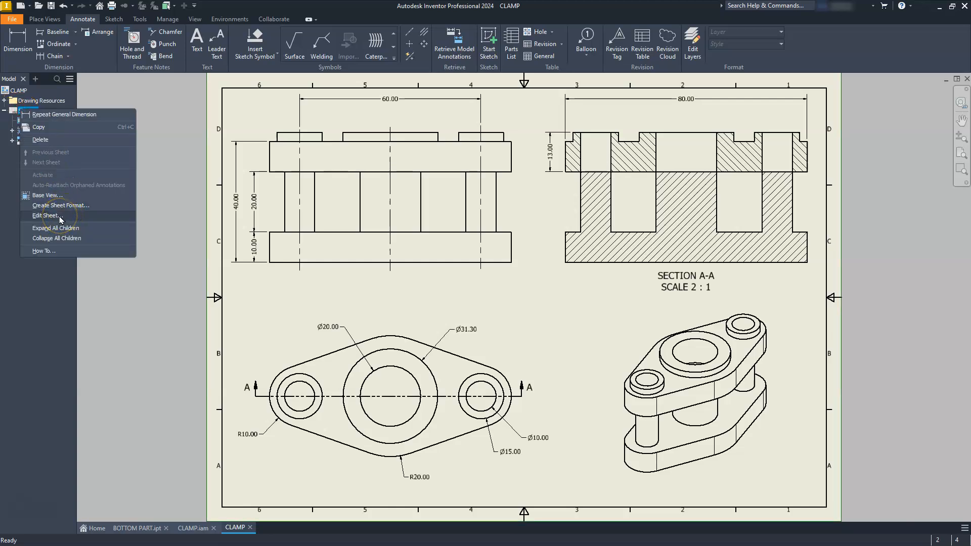
click(297, 281)
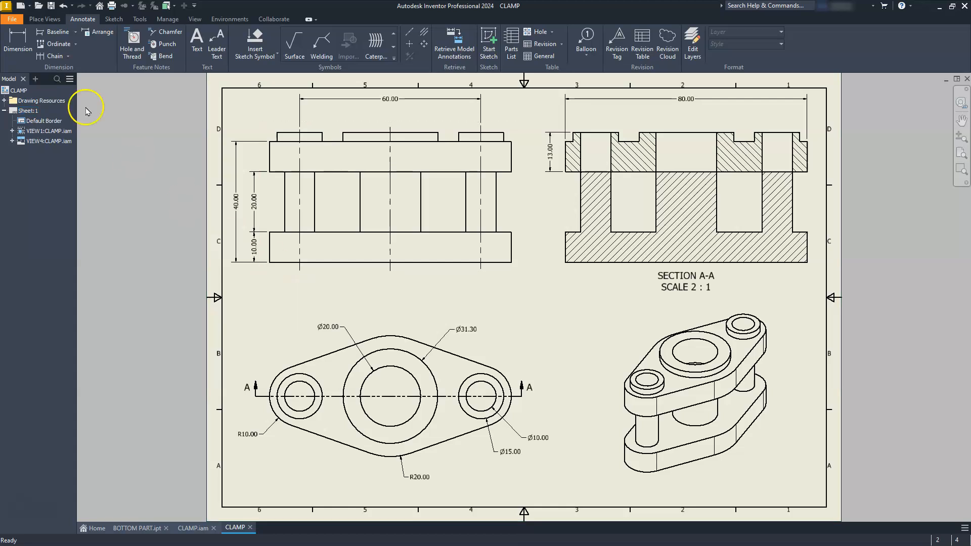
click(34, 21)
click(400, 41)
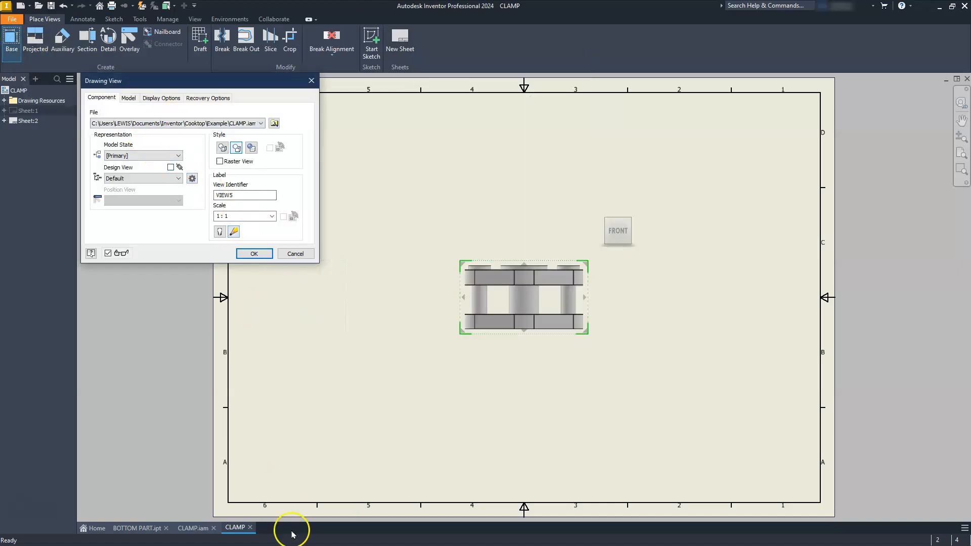
Choose TOP PART.ipt from the Example folder as the model for a base view on the new sheet
click(259, 124)
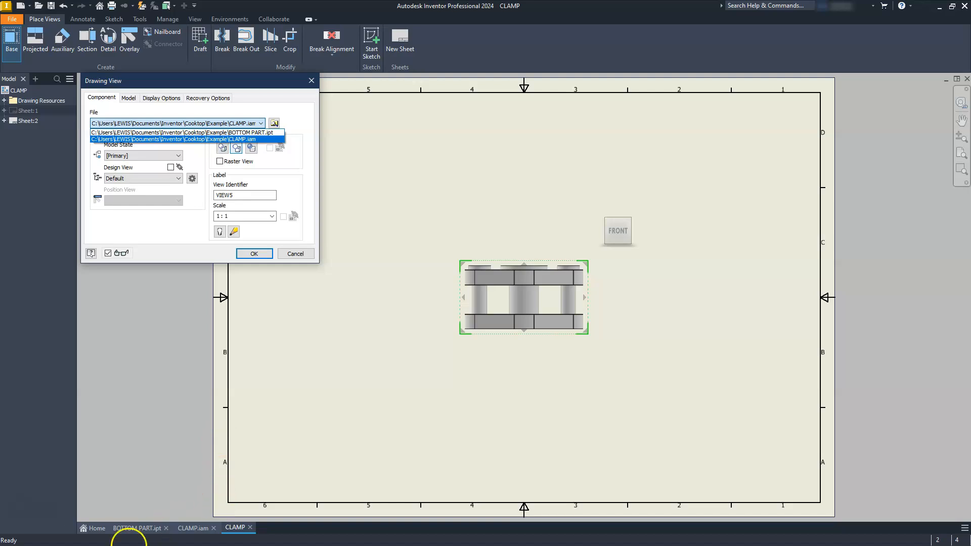
click(275, 123)
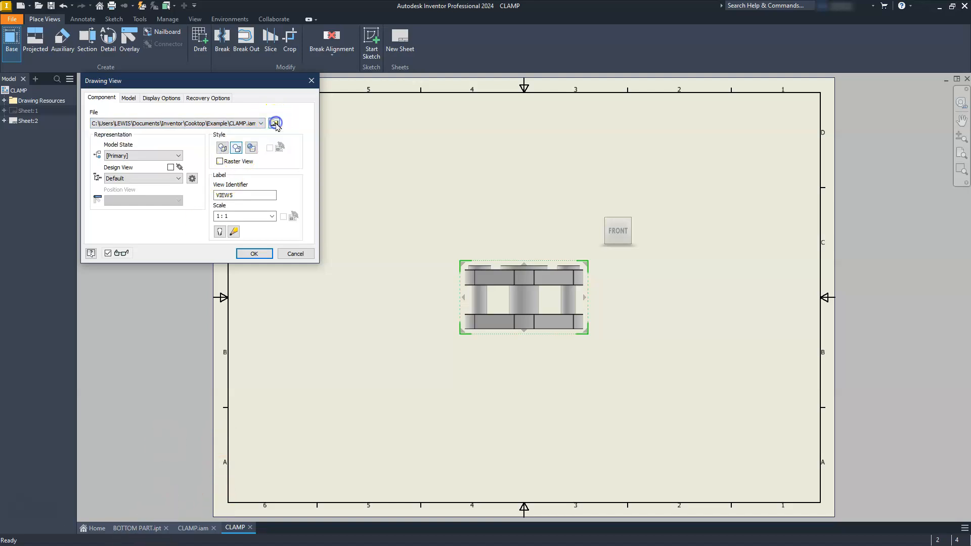
click(274, 124)
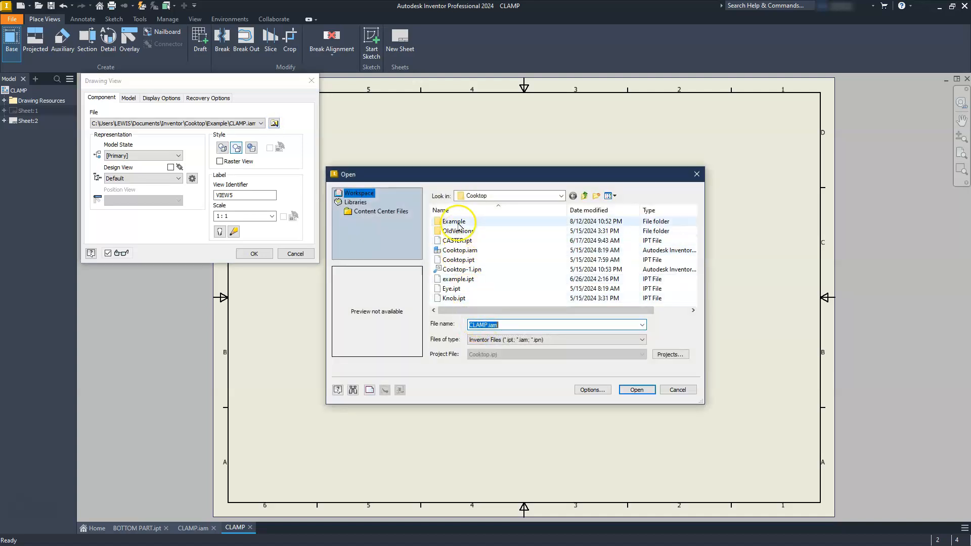
double_click(457, 222)
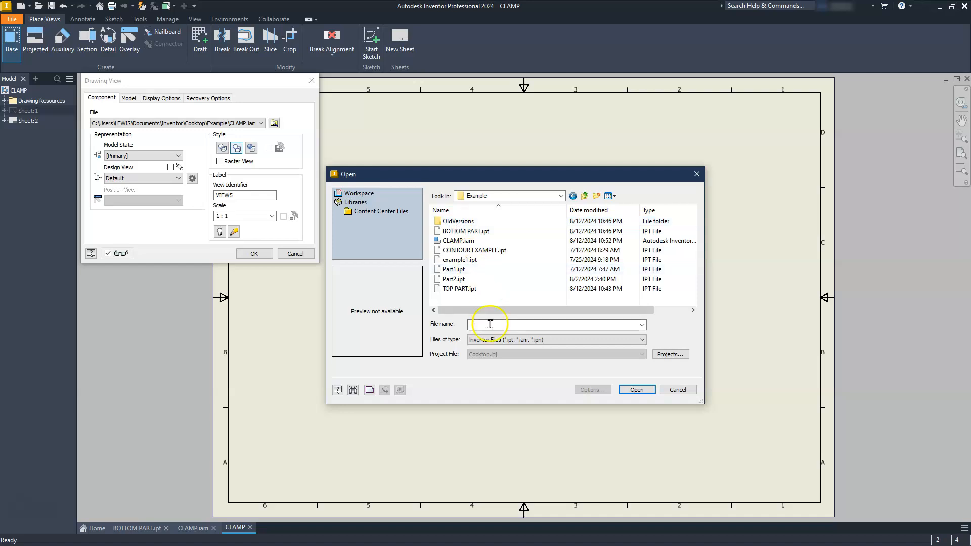
click(453, 289)
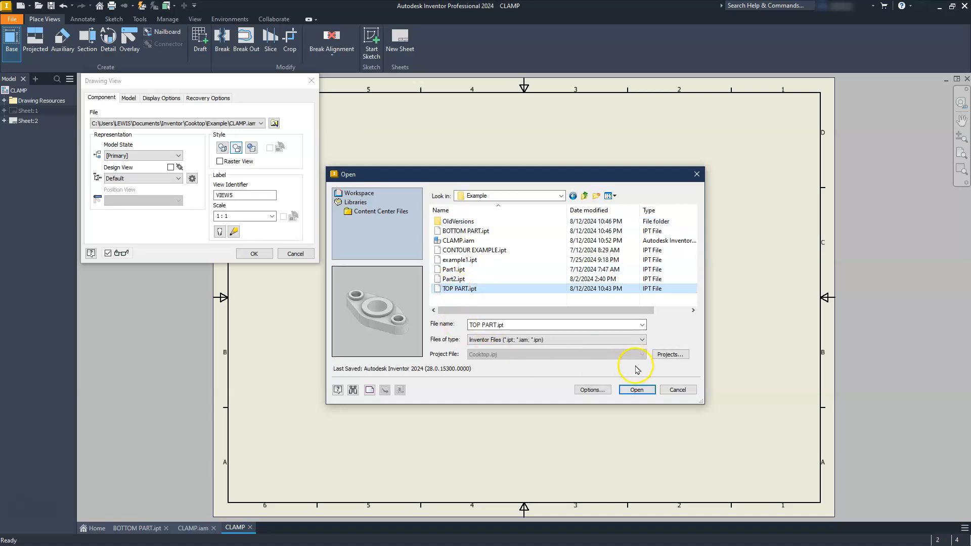
click(637, 389)
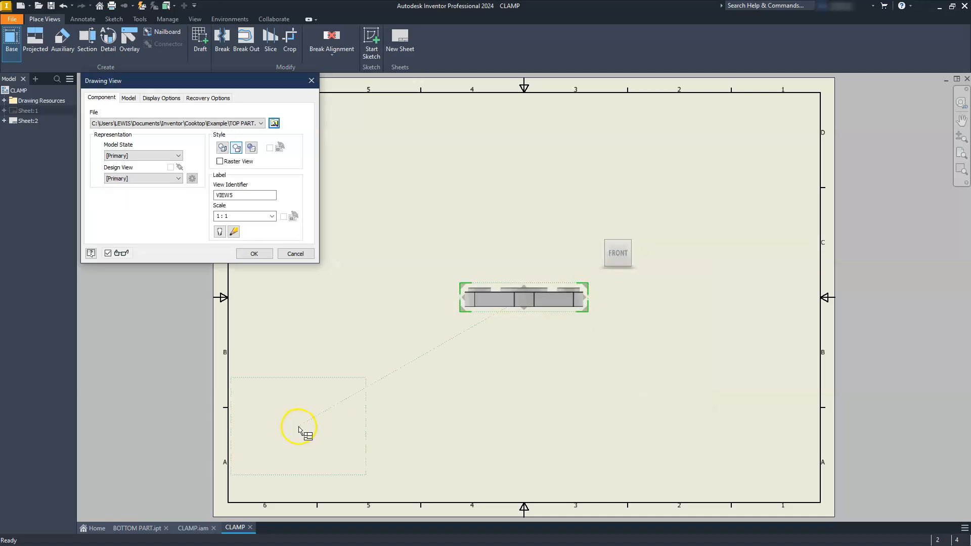
Orient the TOP PART base view to Top, scale it to 2:1 and place it in the sheet's lower-left area
click(617, 235)
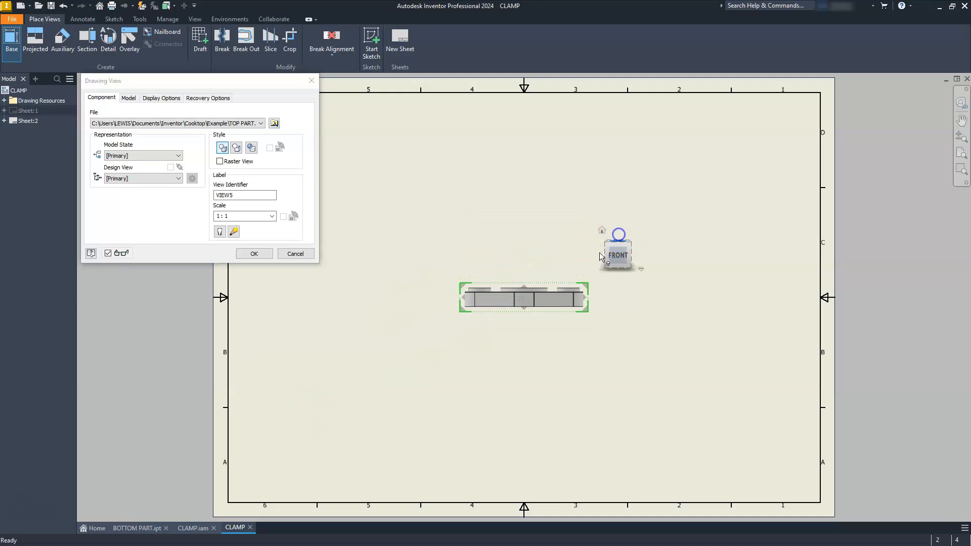
drag(547, 304, 403, 410)
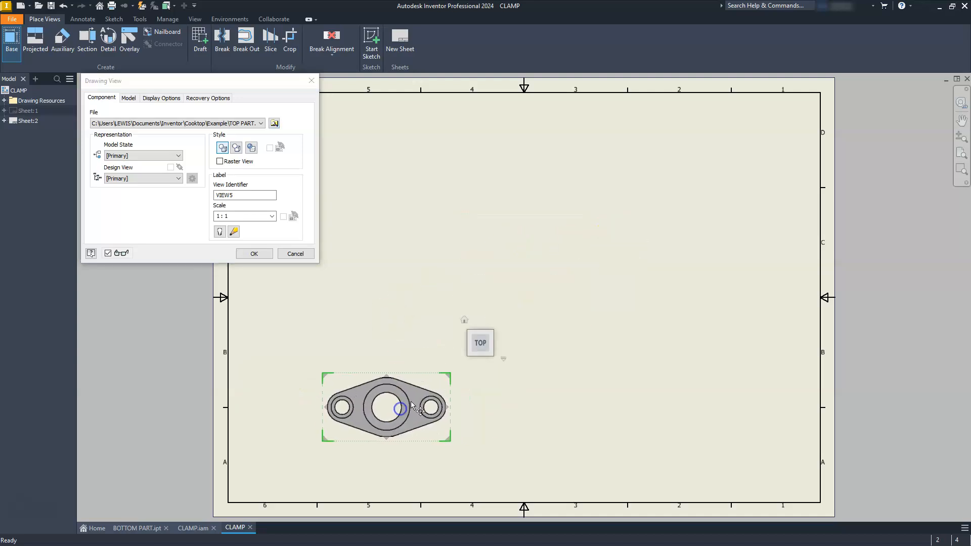
drag(449, 377, 501, 347)
drag(392, 419, 409, 405)
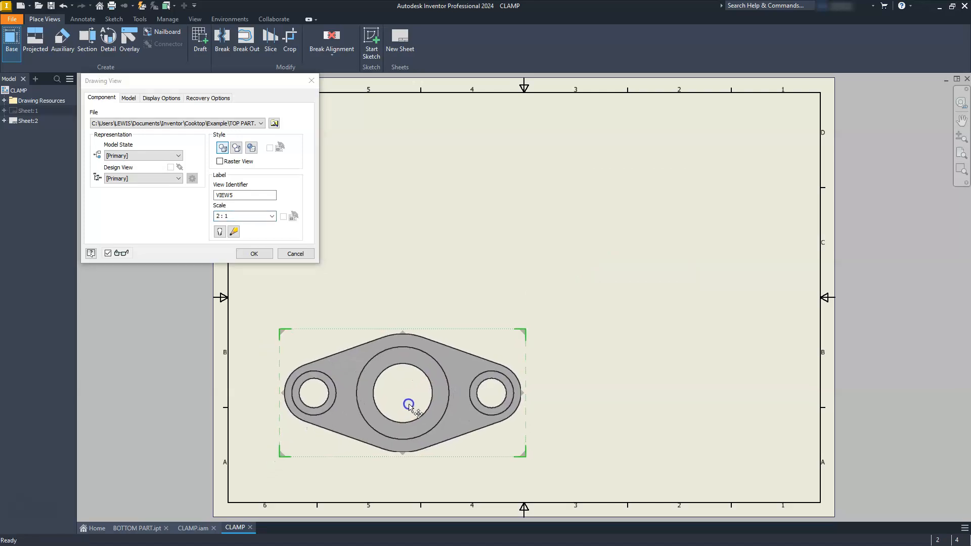
click(254, 254)
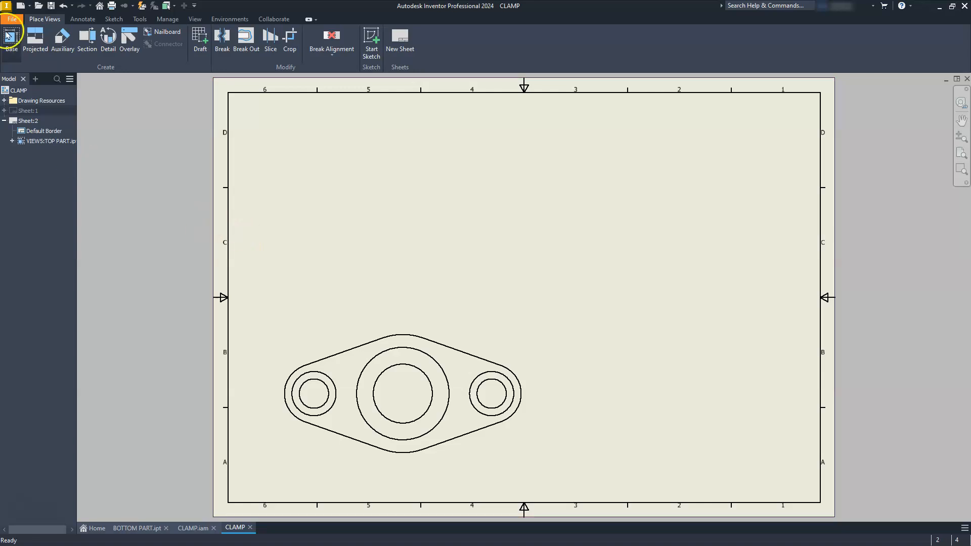
Project a front view of TOP PART above its top view
click(35, 38)
click(418, 364)
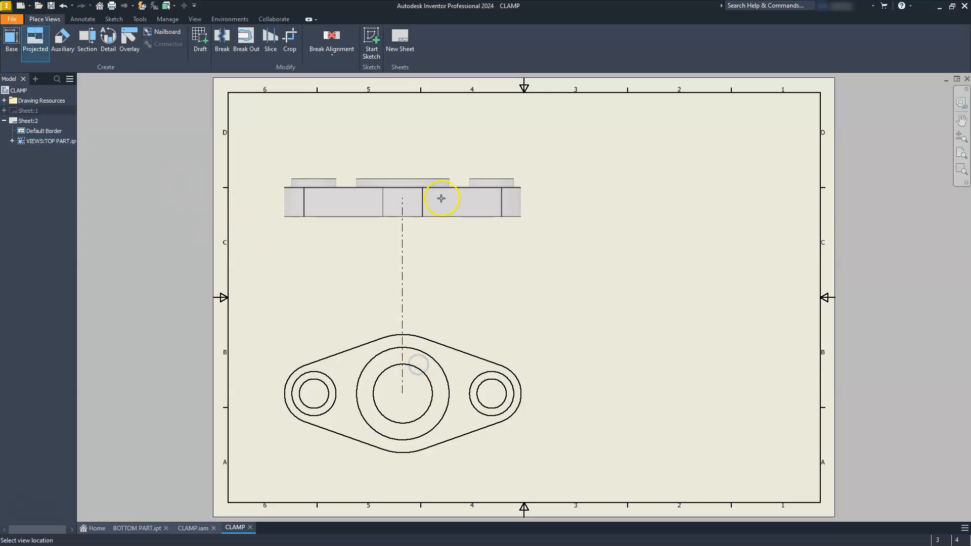
click(447, 224)
right_click(399, 294)
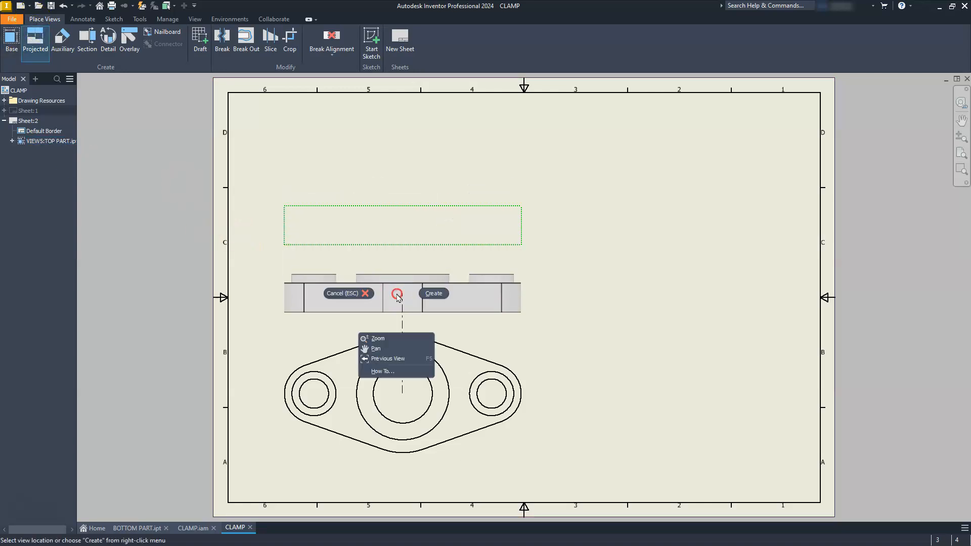
click(434, 294)
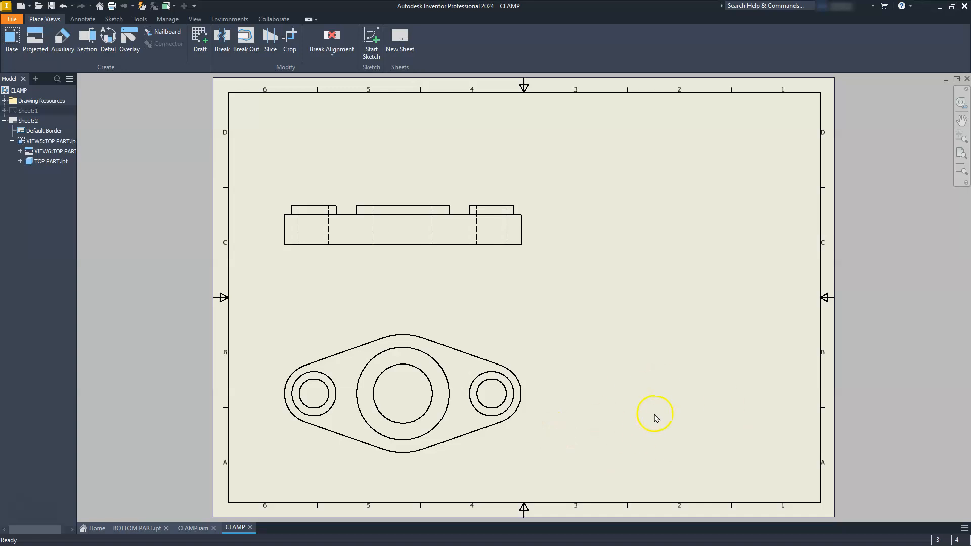
Insert a base view of BOTTOM PART.ipt in the sheet's right half and scale it to 2:1
click(13, 39)
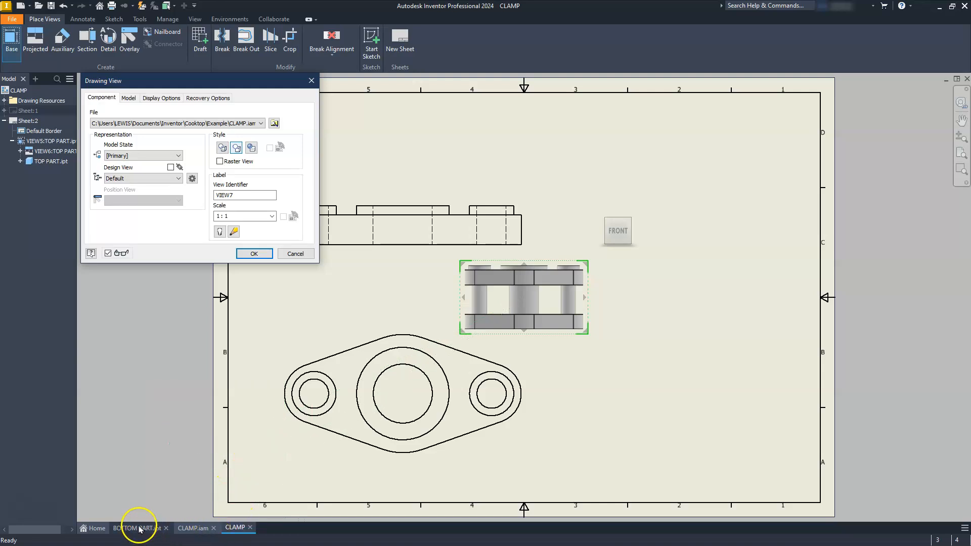
click(262, 123)
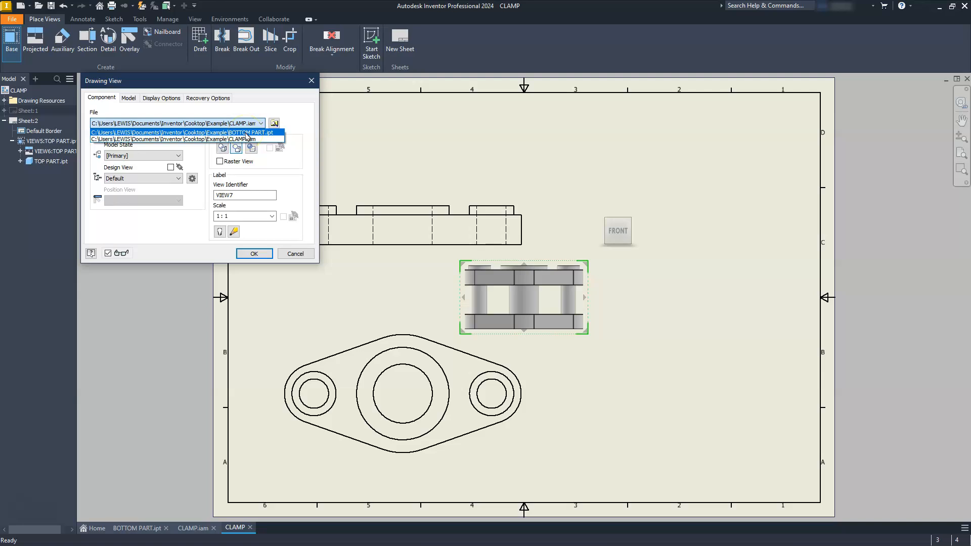
click(247, 133)
drag(535, 313, 711, 402)
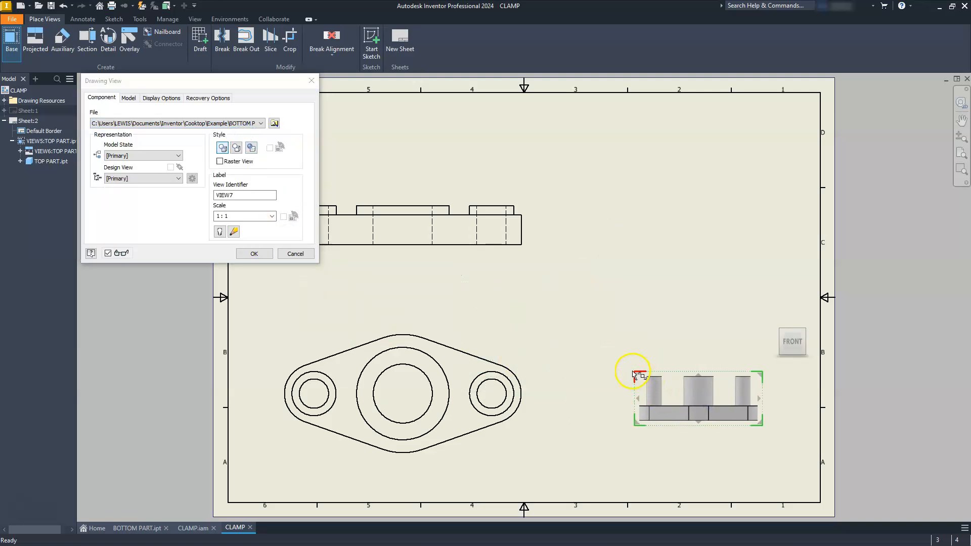
drag(636, 375, 597, 354)
drag(711, 412, 689, 379)
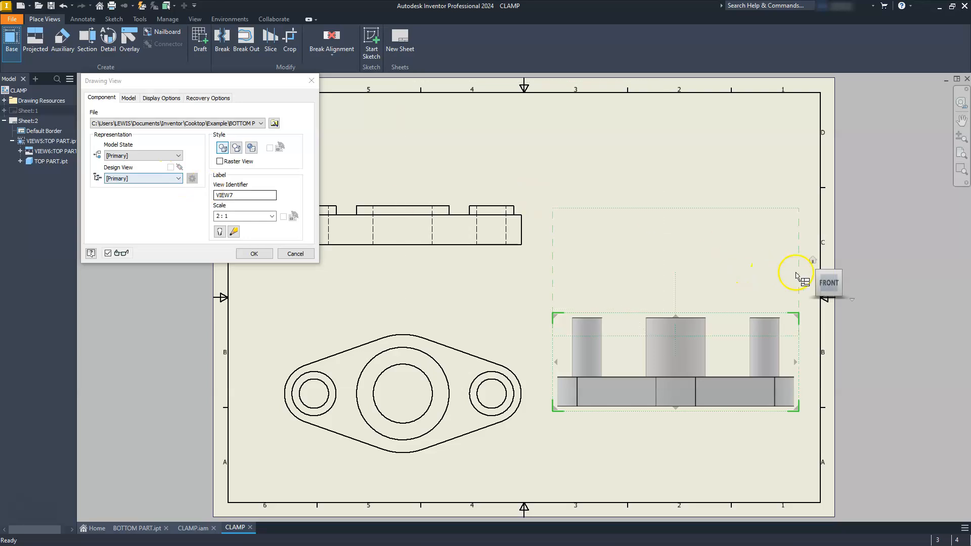
Orient the BOTTOM PART base view to Top in the sheet's lower-right area and create a projected front view above it
click(829, 264)
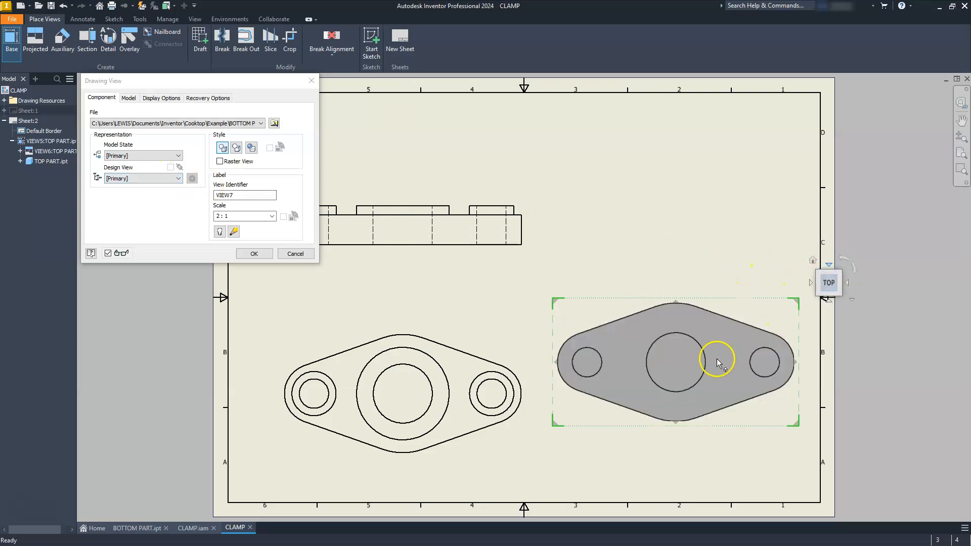
drag(720, 381, 721, 399)
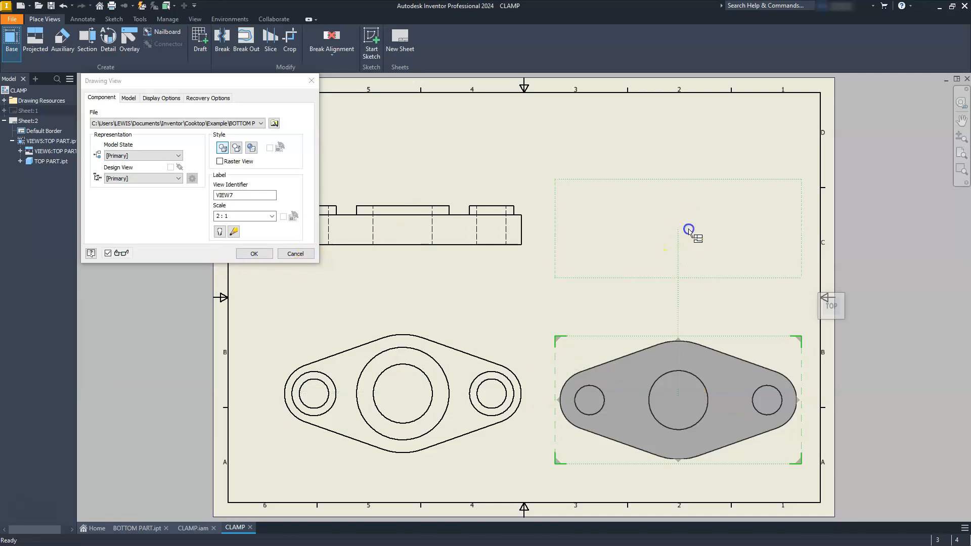
click(690, 230)
click(257, 253)
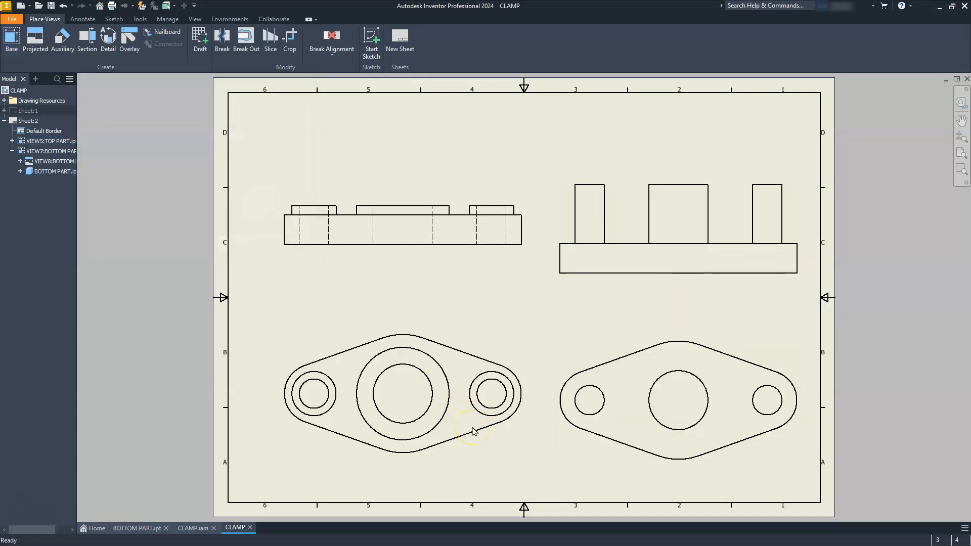
Shift both TOP PART views slightly left and lower its front view closer to the top view
drag(342, 468, 320, 477)
drag(340, 254, 338, 269)
drag(372, 335, 370, 325)
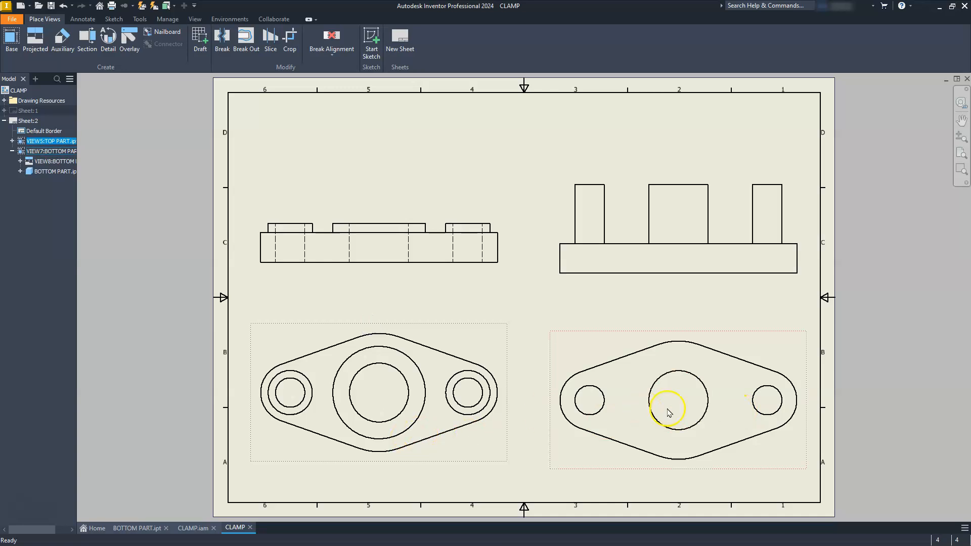
Align TOP PART's top view horizontally with BOTTOM PART's top view
right_click(507, 452)
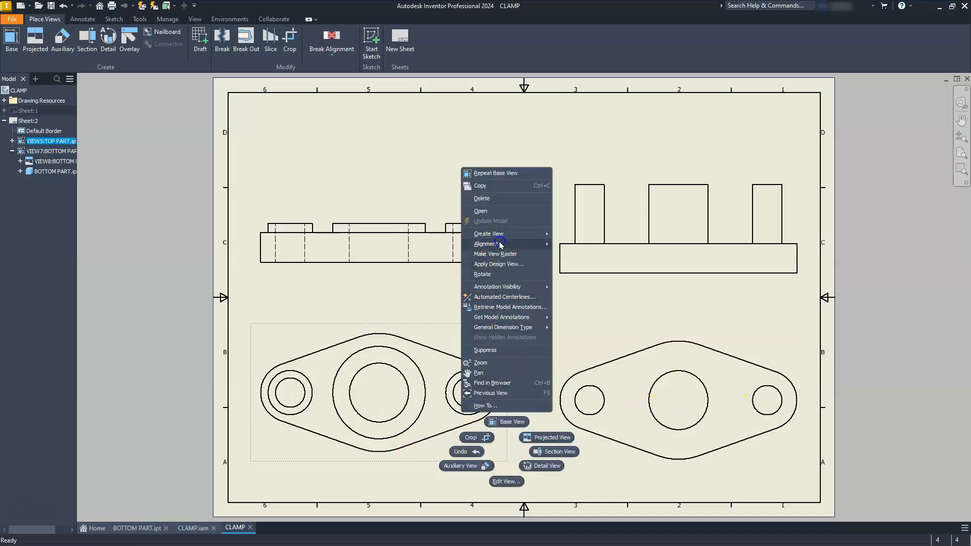
mouse_move(535, 245)
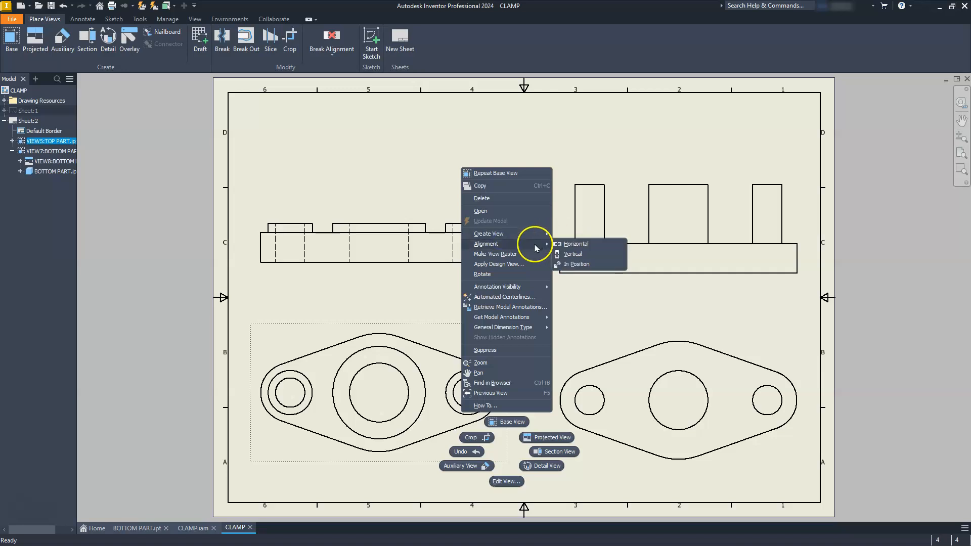
click(569, 244)
click(600, 340)
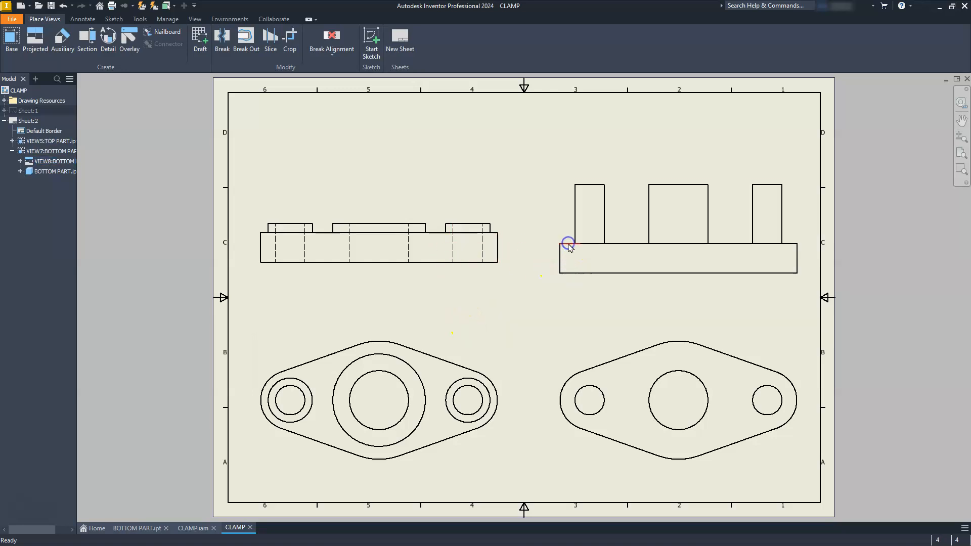
mouse_move(553, 257)
mouse_down()
mouse_move(549, 221)
mouse_move(550, 240)
mouse_up()
click(489, 270)
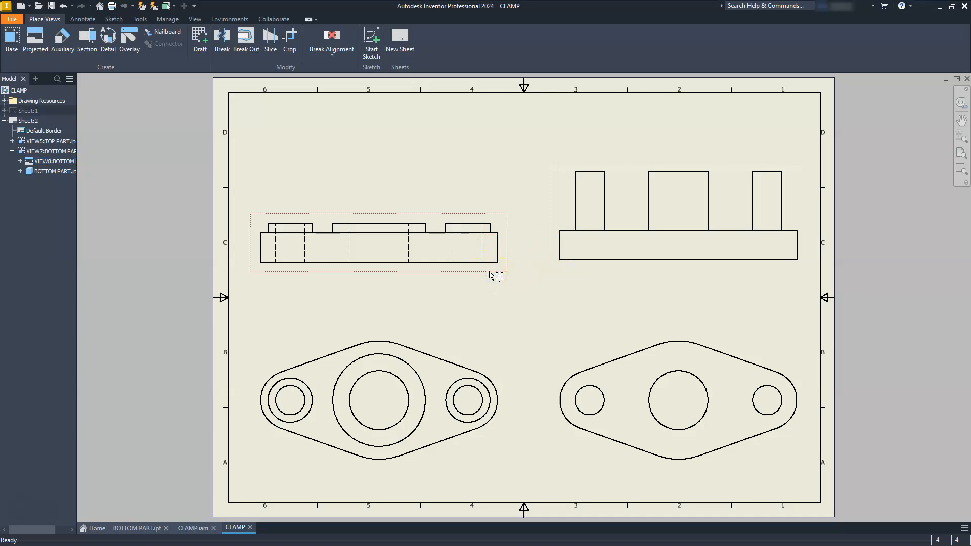
right_click(489, 274)
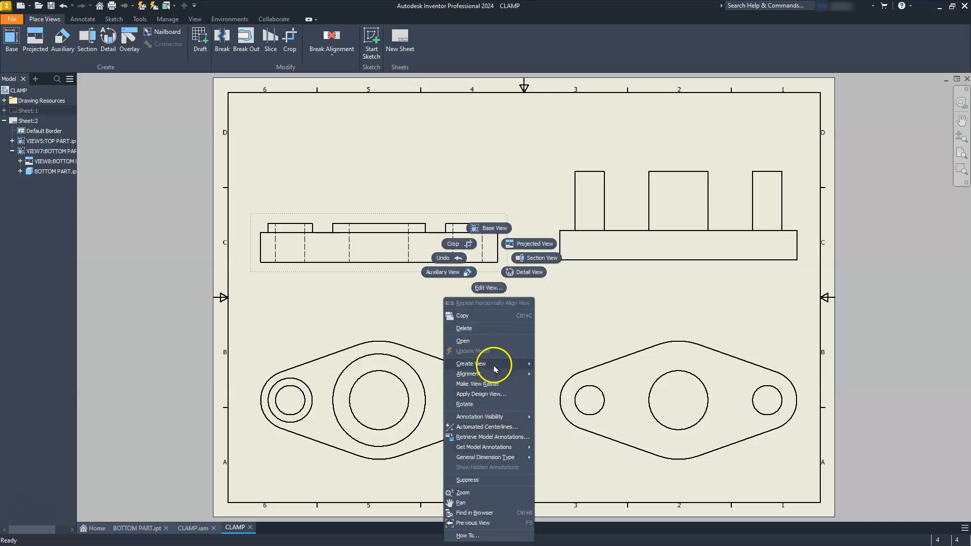
mouse_move(496, 374)
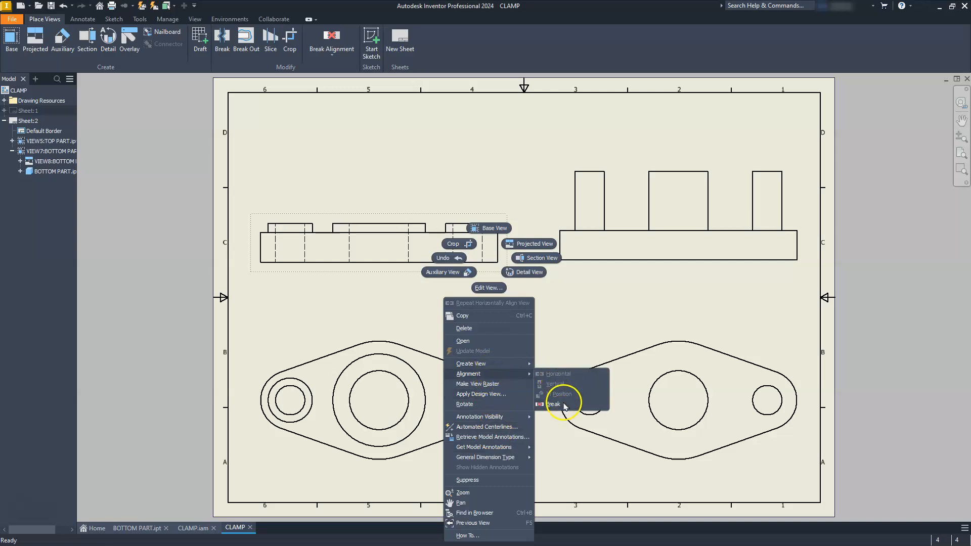
click(641, 314)
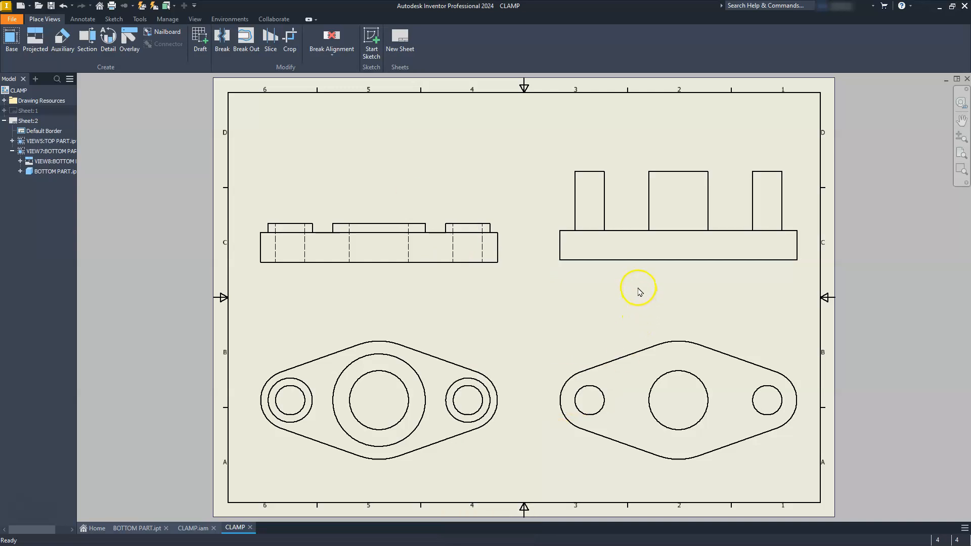
click(637, 266)
right_click(637, 267)
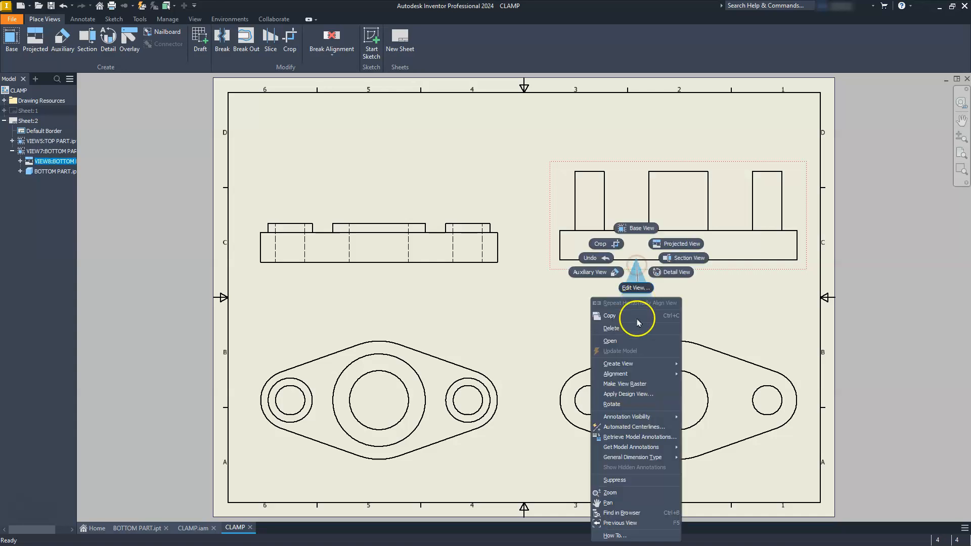
mouse_move(628, 374)
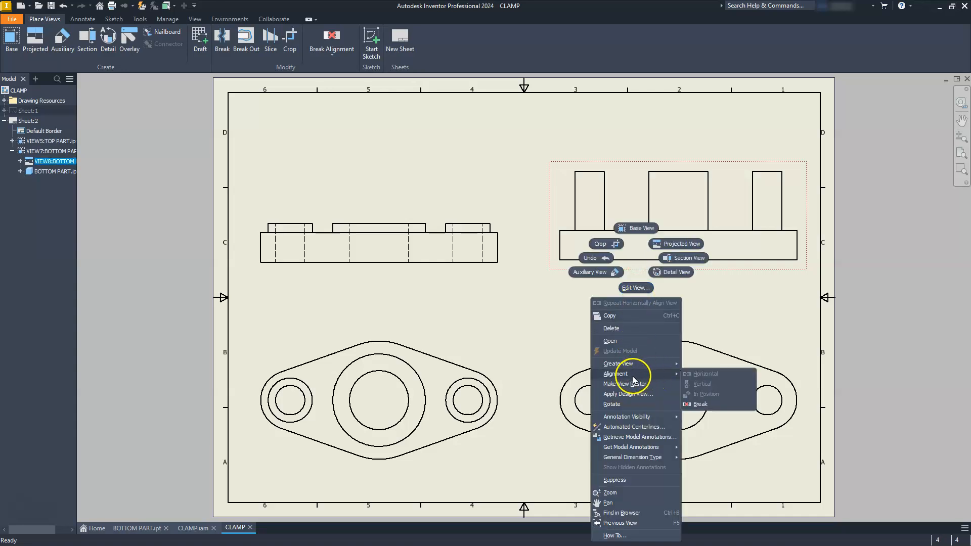
key(Escape)
Lower BOTTOM PART's front view slightly so it sits roughly level with TOP PART's, and activate Sheet:1
drag(627, 274, 626, 280)
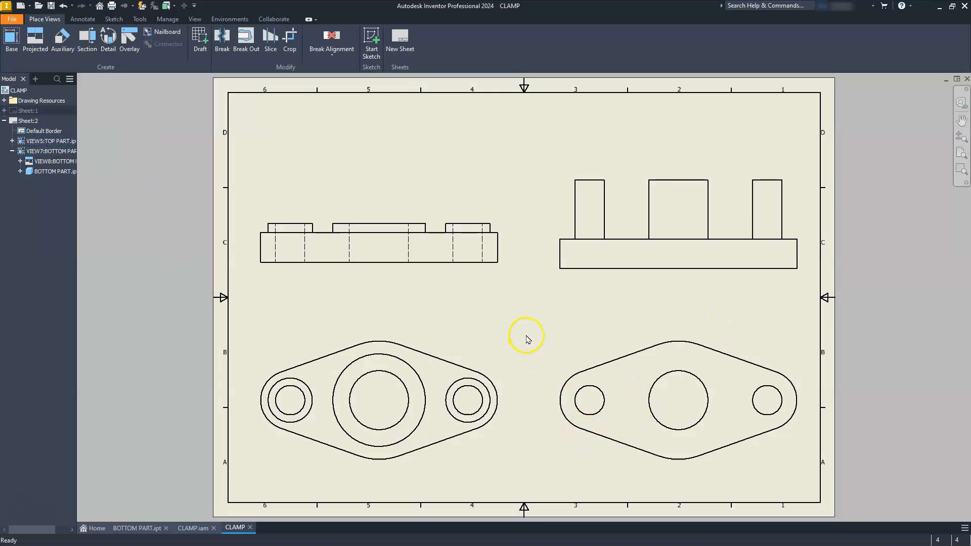
click(14, 120)
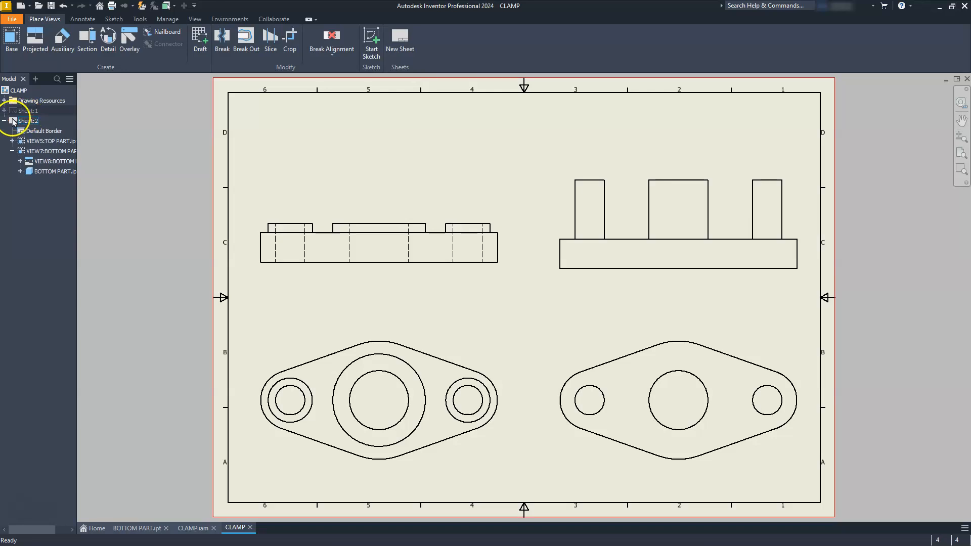
double_click(14, 112)
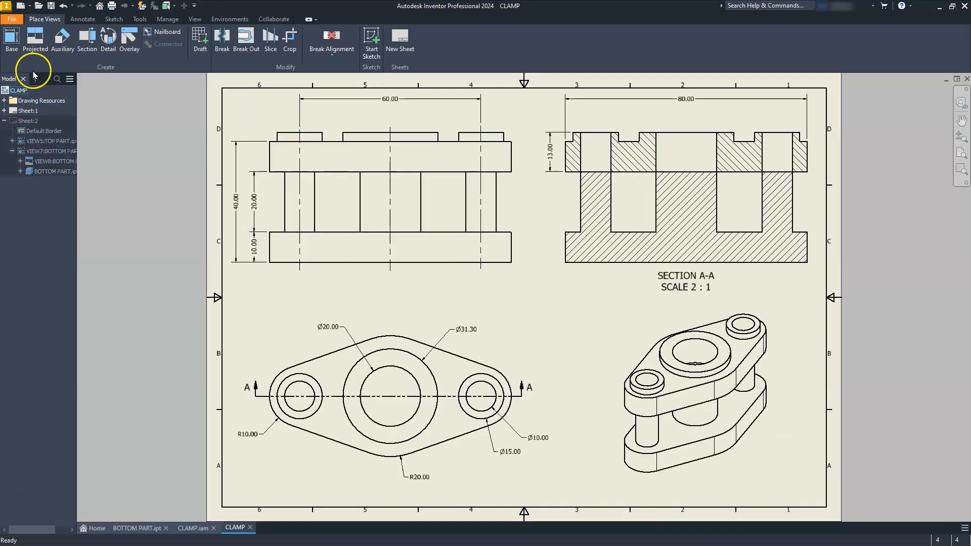
Balloon the bottom part in the assembly's front view, enabling the Structured, First Level BOM view and placing the balloon just below
click(84, 20)
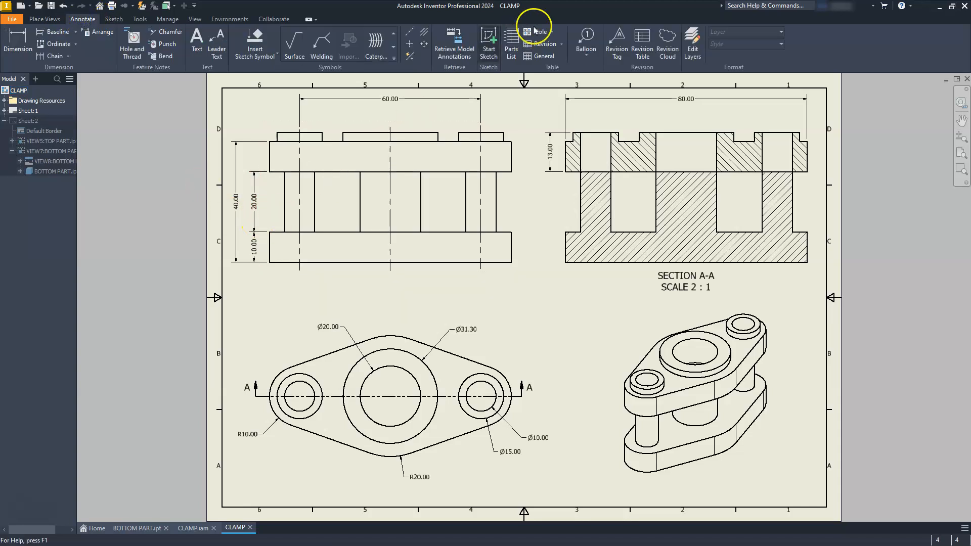
click(586, 38)
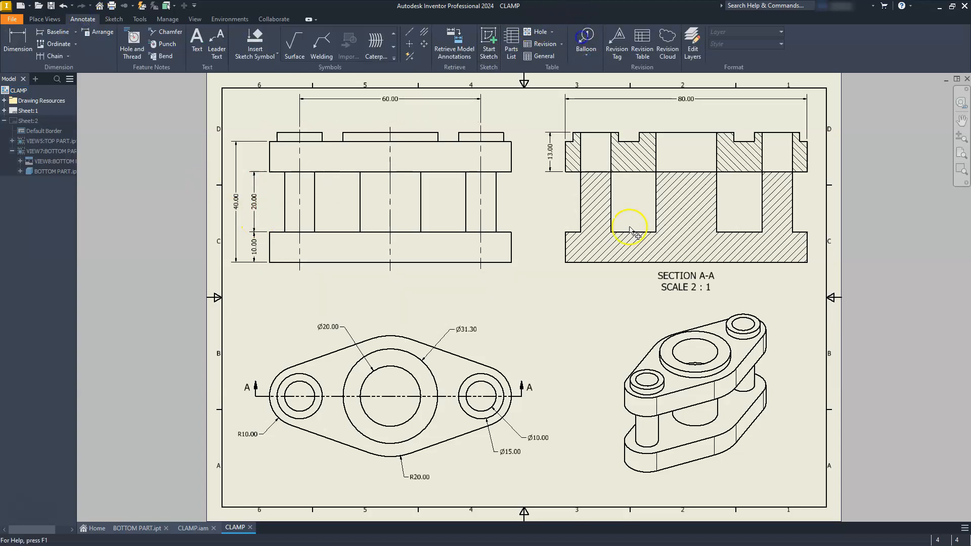
click(444, 273)
click(353, 258)
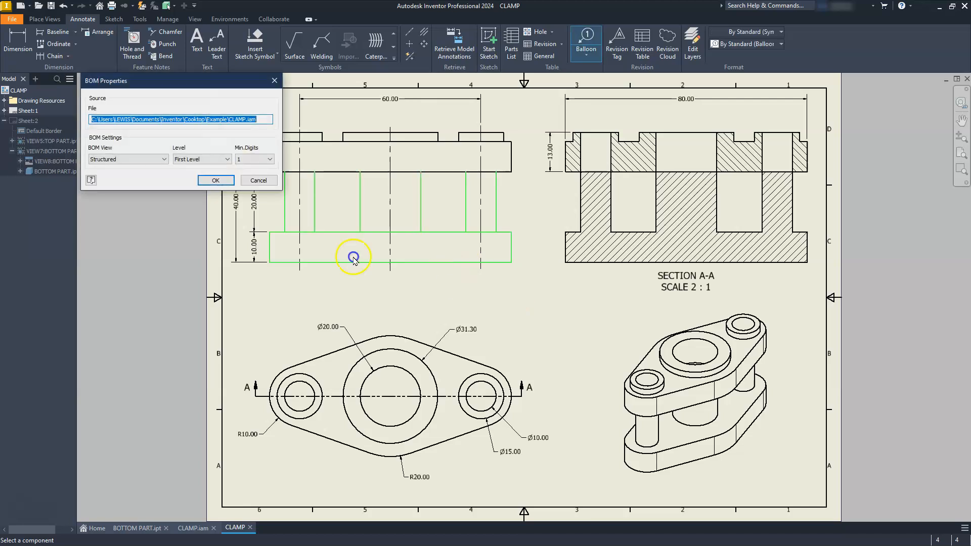
click(211, 180)
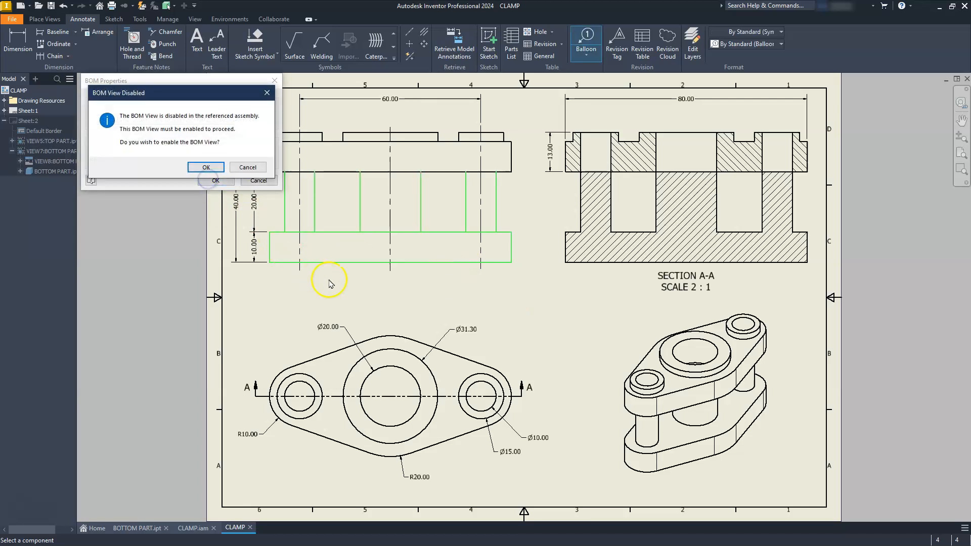
click(192, 167)
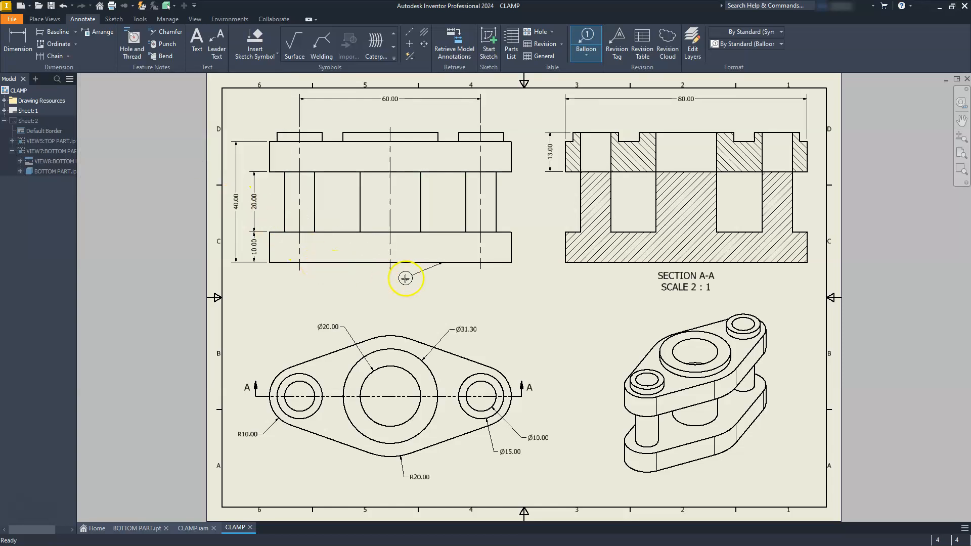
click(453, 284)
Add a balloon for the top part above the upper-right corner of the assembly's front view
click(498, 135)
click(514, 109)
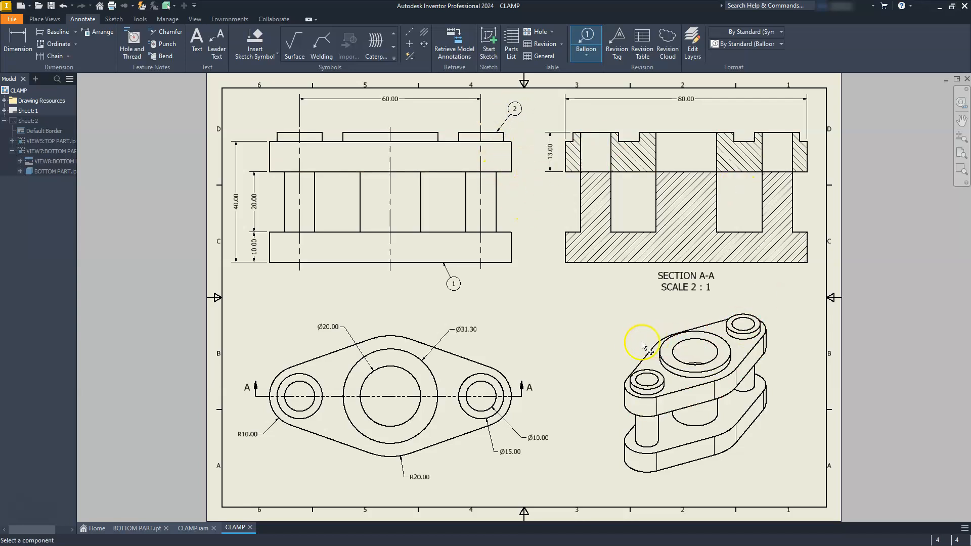
key(Escape)
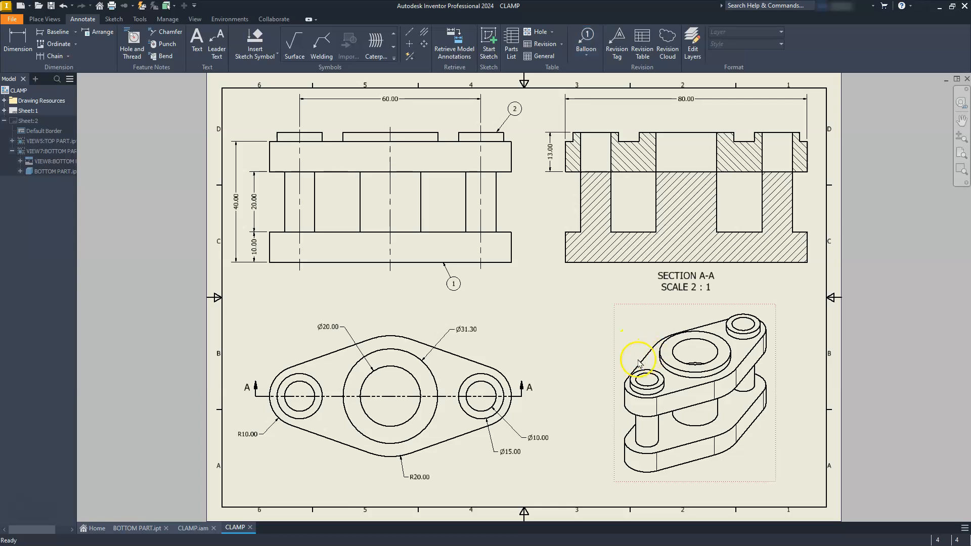
Raise the isometric view slightly and place a parts list of CLAMP.iam in the lower-right corner of the sheet border
drag(619, 366, 617, 352)
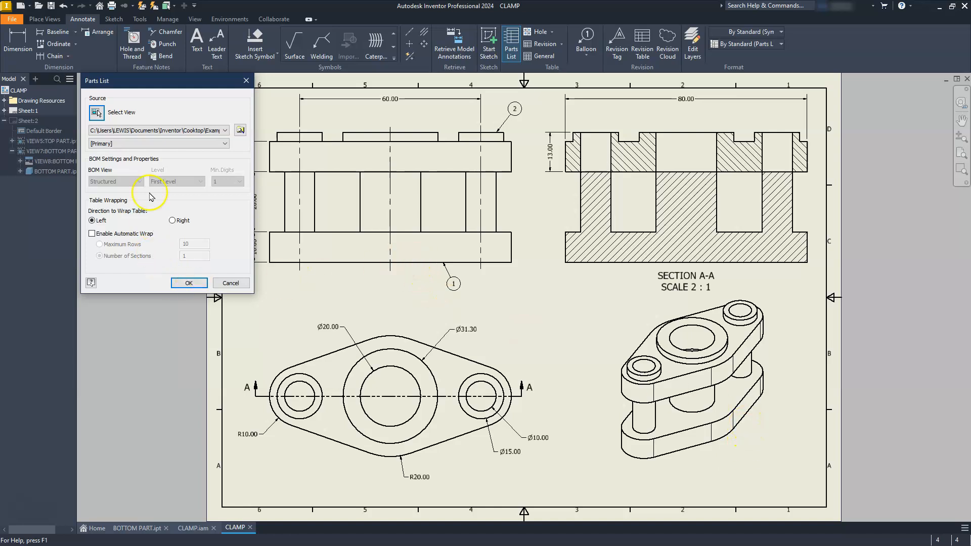
click(96, 112)
click(499, 348)
click(315, 293)
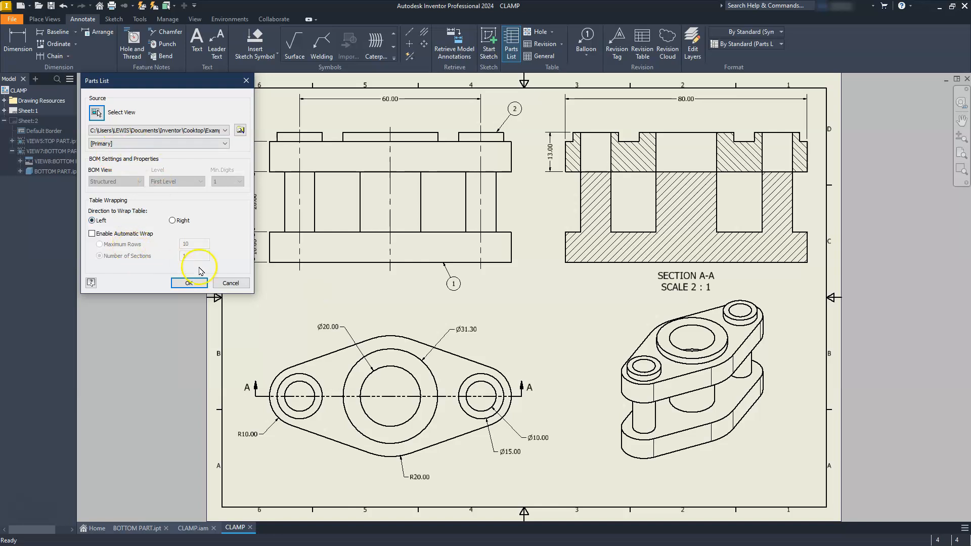
click(189, 283)
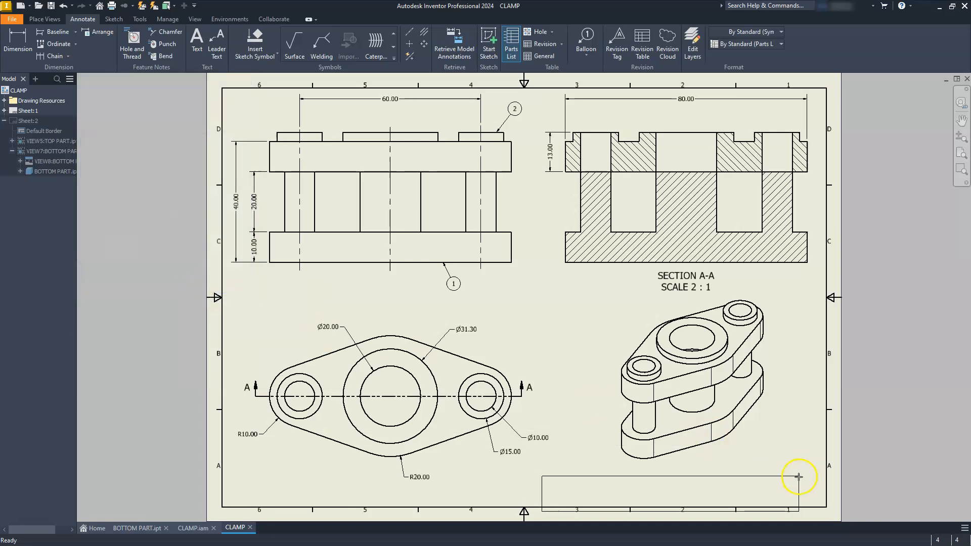
click(825, 473)
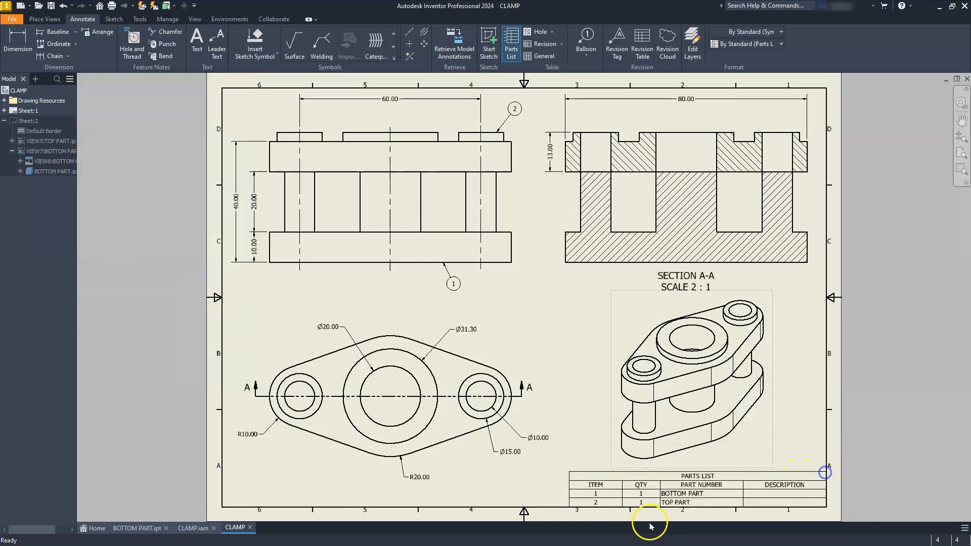
Examine the item, quantity, part number and description columns of the parts list
scroll(610, 489, up, 4)
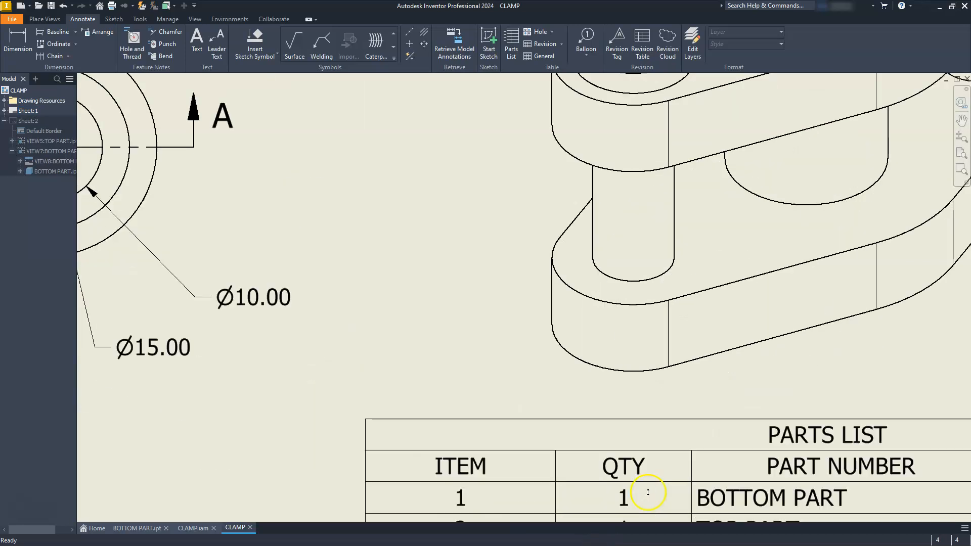
middle_drag(644, 495, 495, 364)
scroll(494, 365, down, 1)
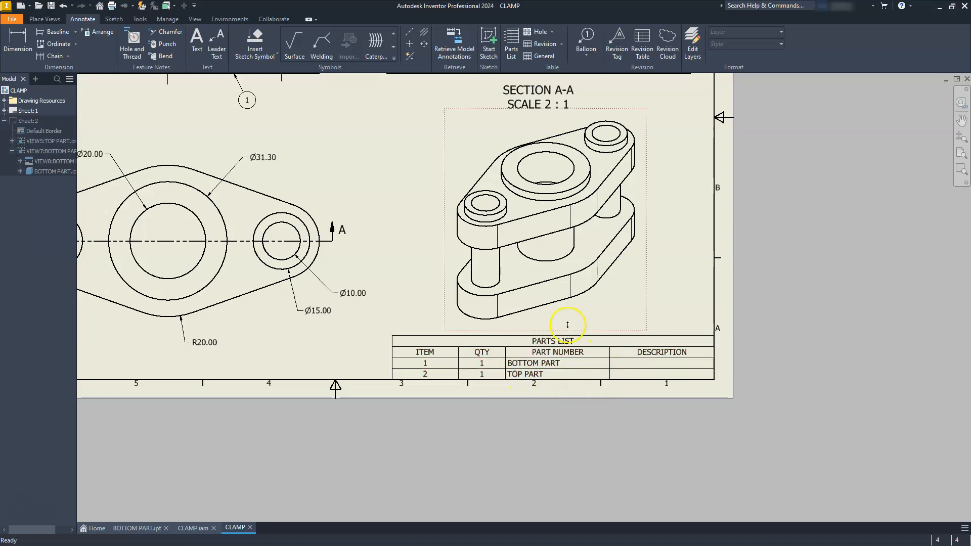
scroll(456, 365, up, 5)
scroll(456, 365, down, 5)
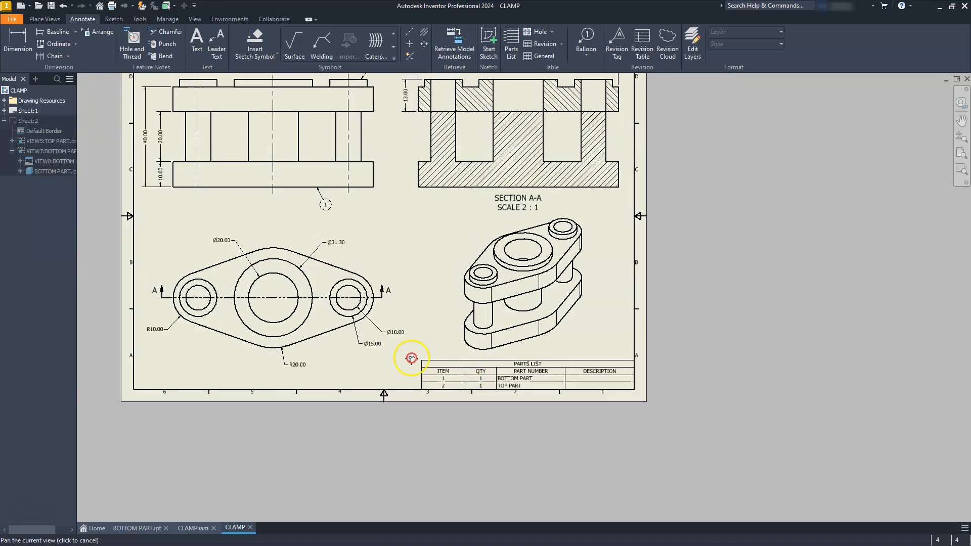
click(627, 409)
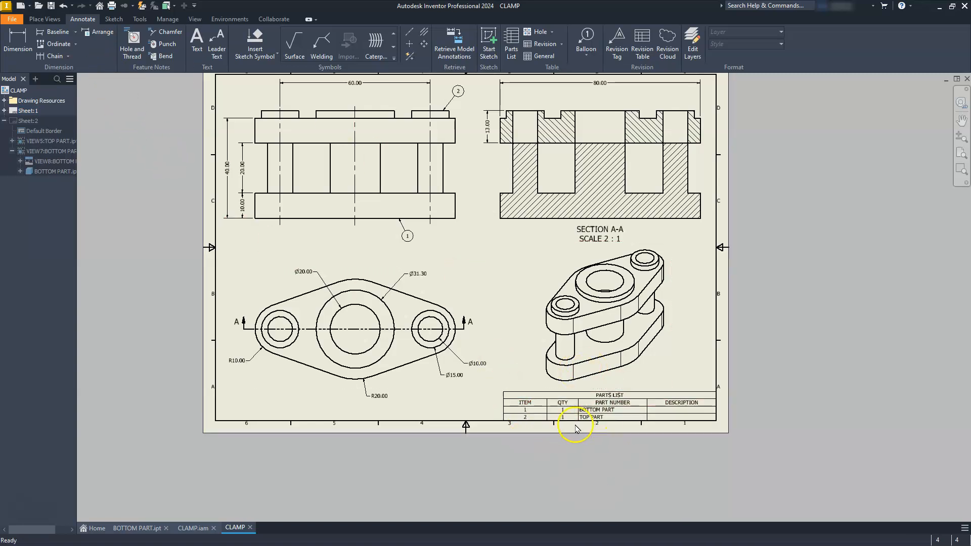
Set the Description in BOTTOM PART.ipt's project iProperties to AAA and apply it
click(144, 529)
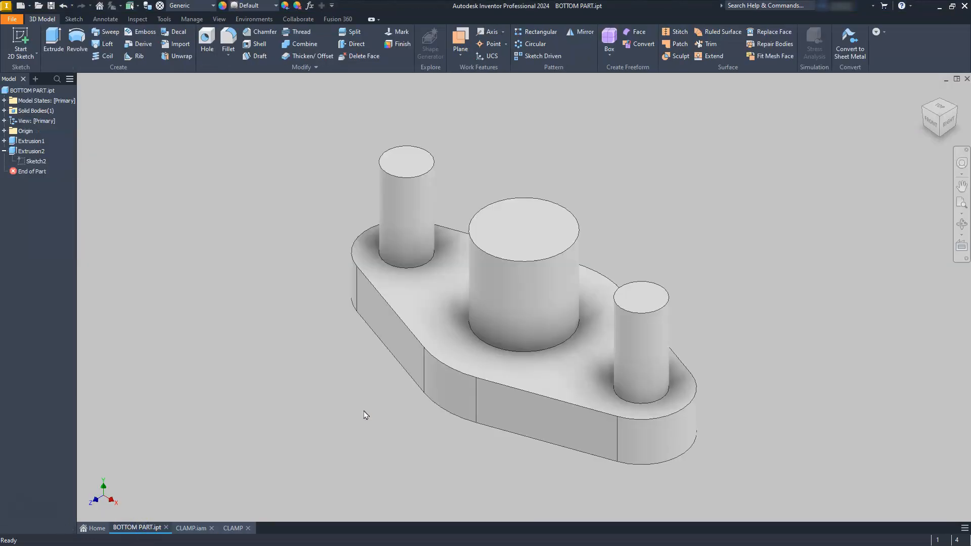
right_click(35, 92)
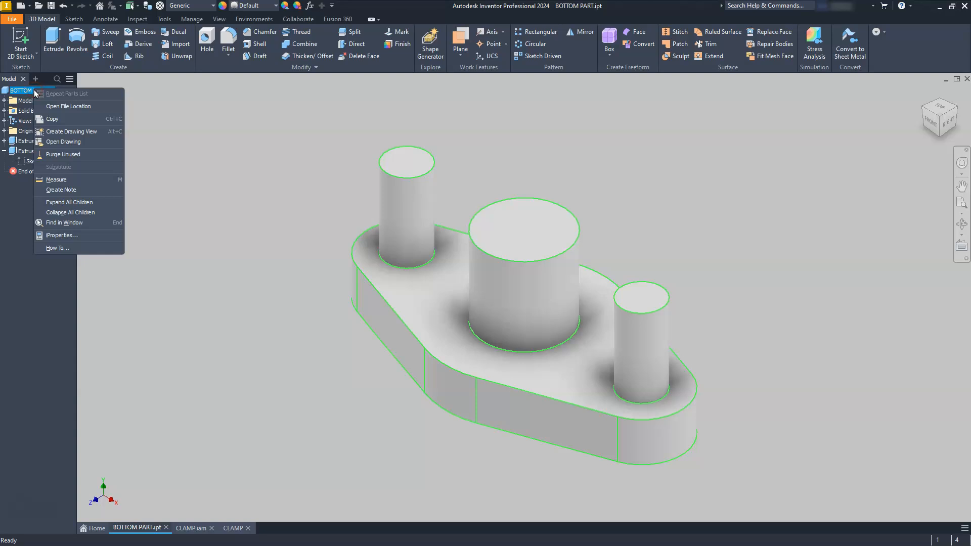
click(57, 236)
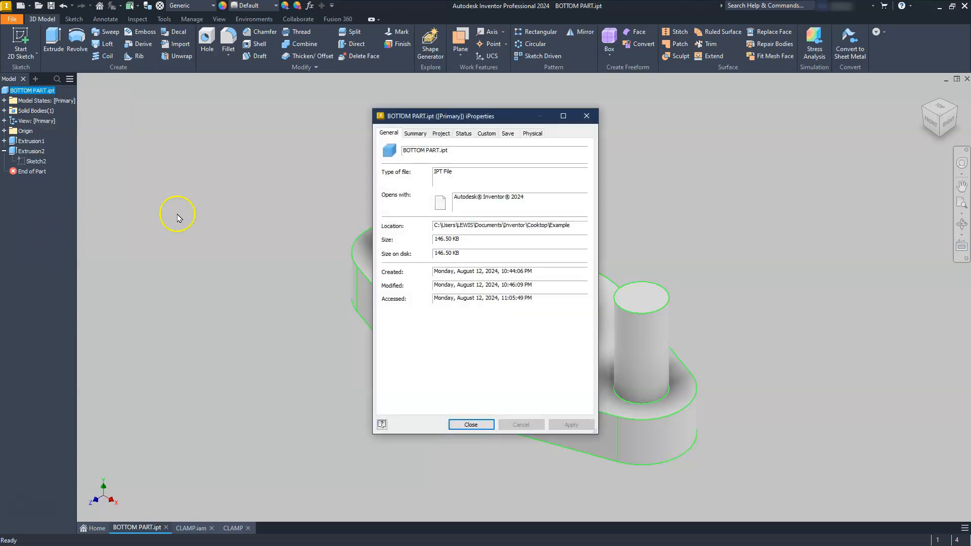
click(419, 133)
click(440, 134)
click(463, 202)
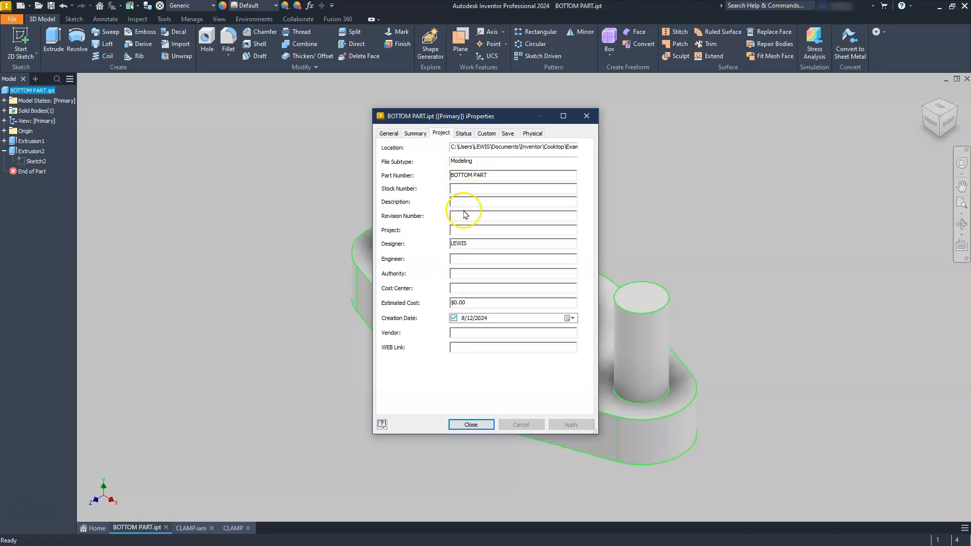
text(AAA)
click(466, 271)
click(570, 425)
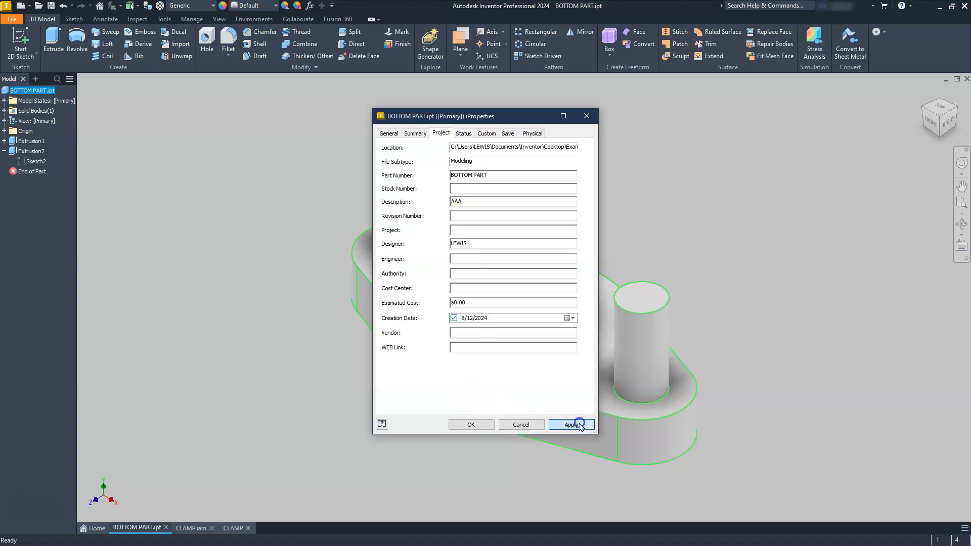
click(471, 425)
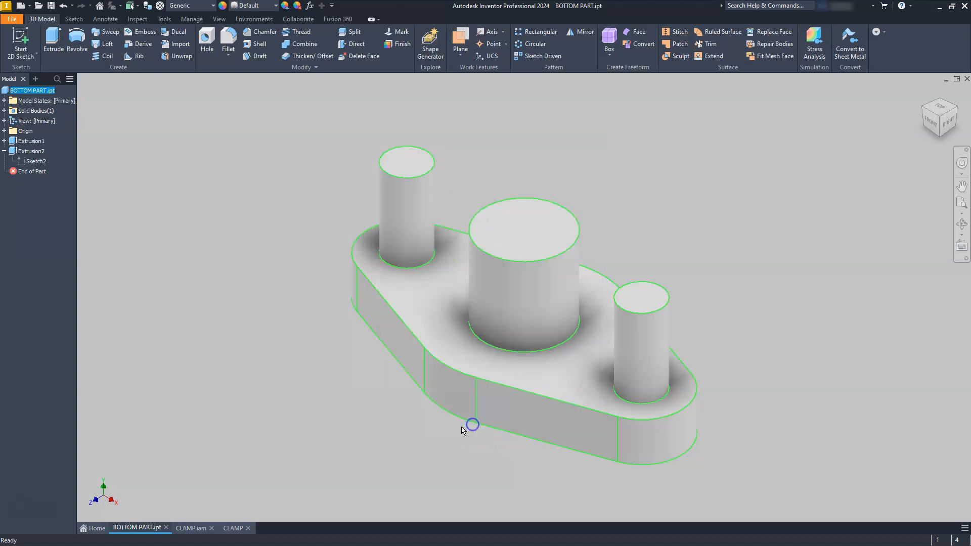
click(300, 338)
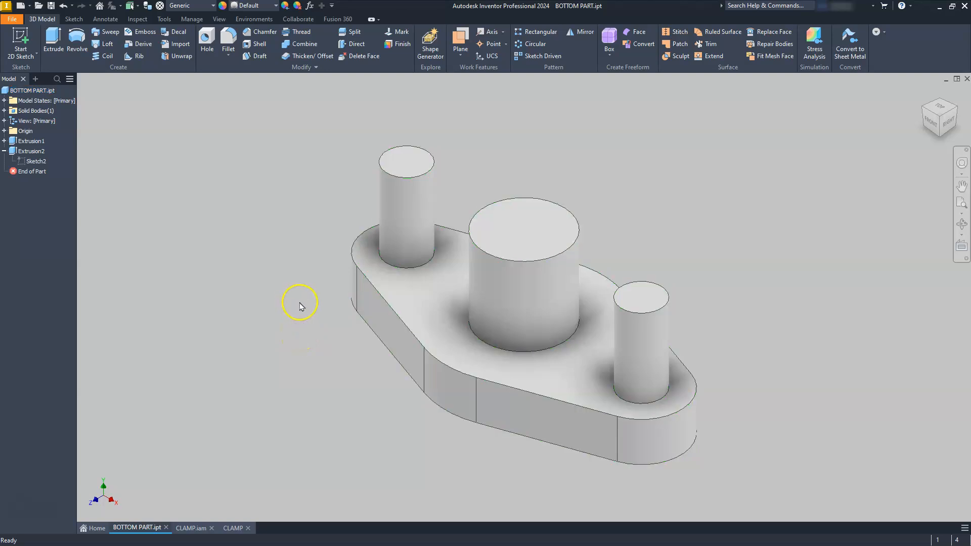
Save BOTTOM PART.ipt and return to the CLAMP drawing to check the parts list's description column
click(50, 6)
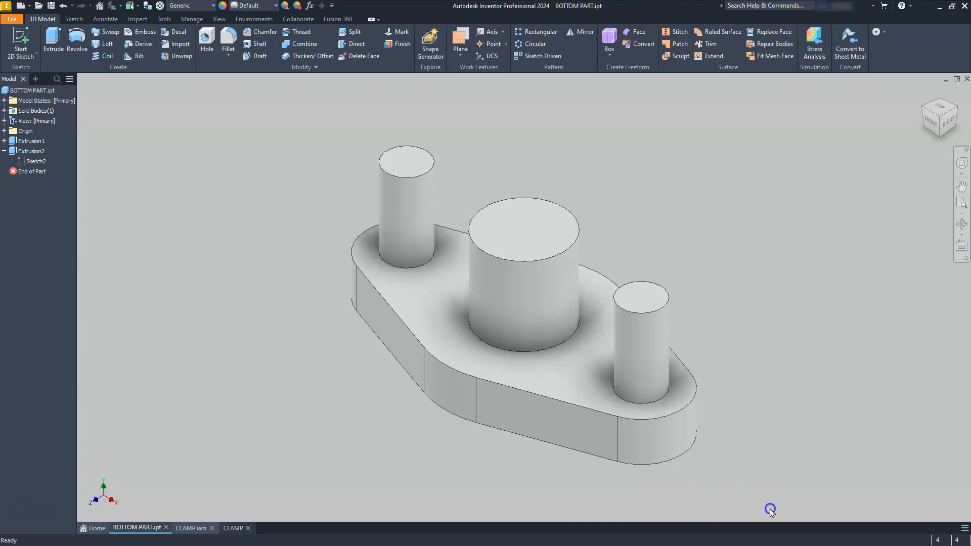
scroll(648, 428, down, 5)
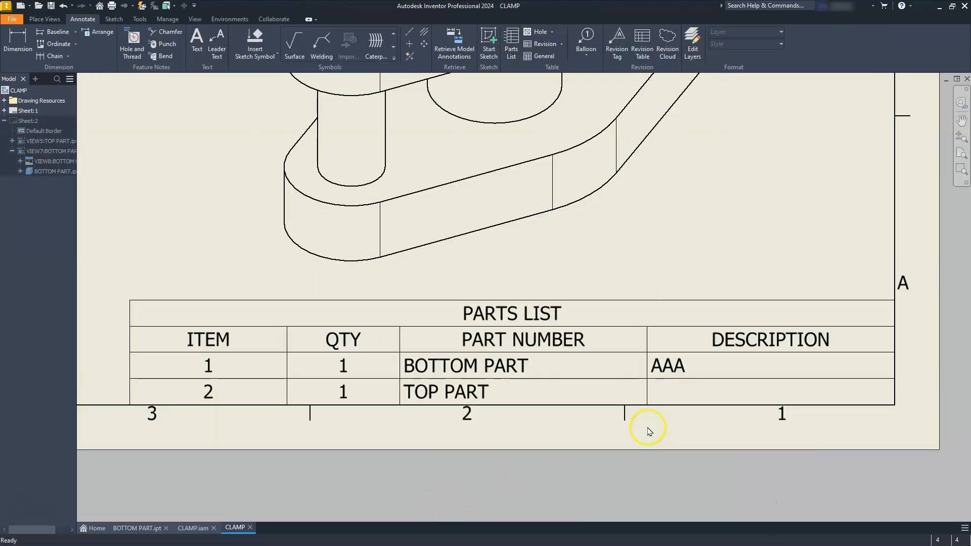
scroll(685, 347, up, 5)
middle_drag(689, 350, 684, 401)
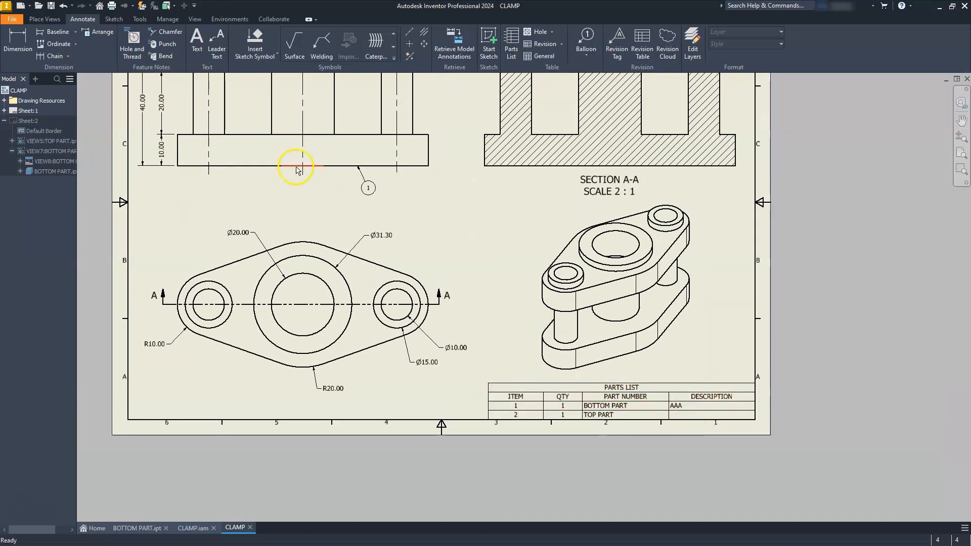
click(46, 19)
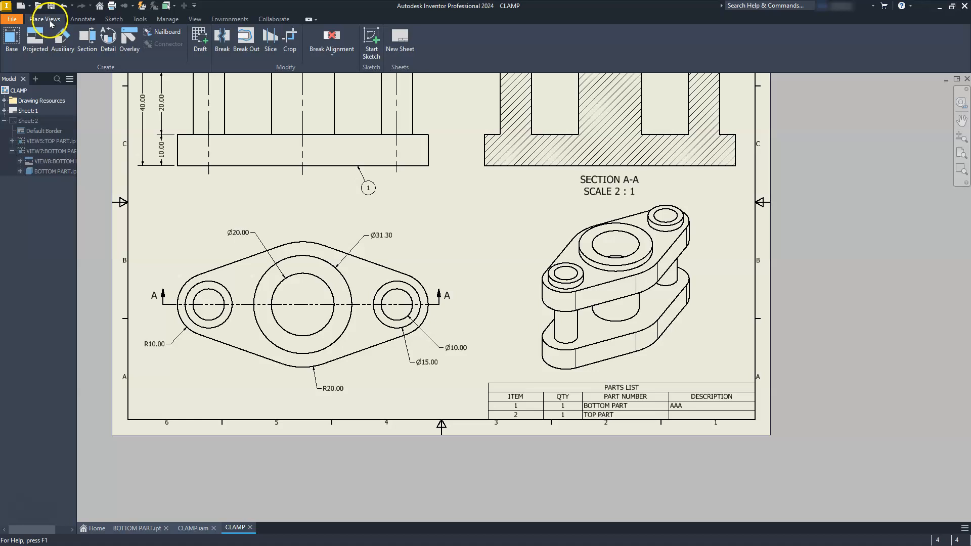
Try to change BOTTOM PART's description to ABB in the parts list's bill of materials
click(92, 19)
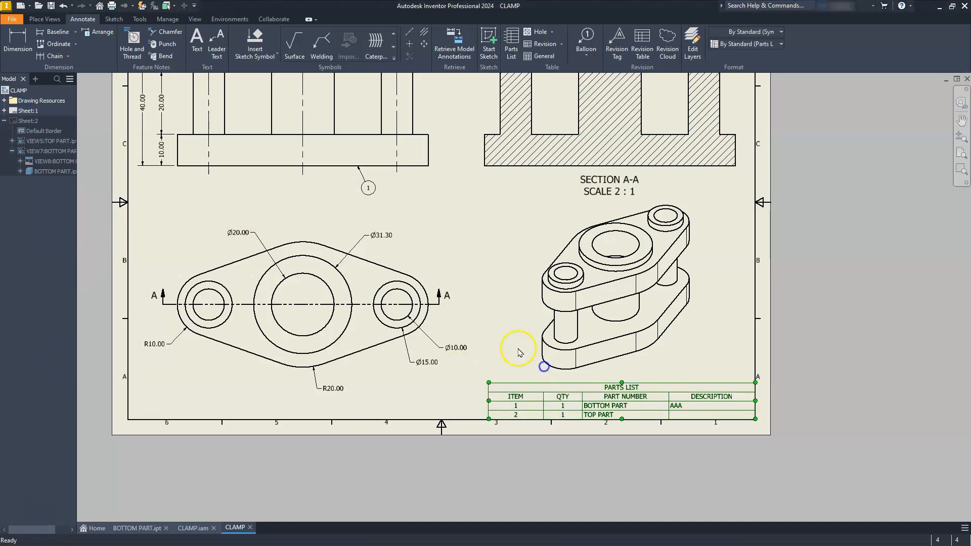
click(507, 401)
key(Escape)
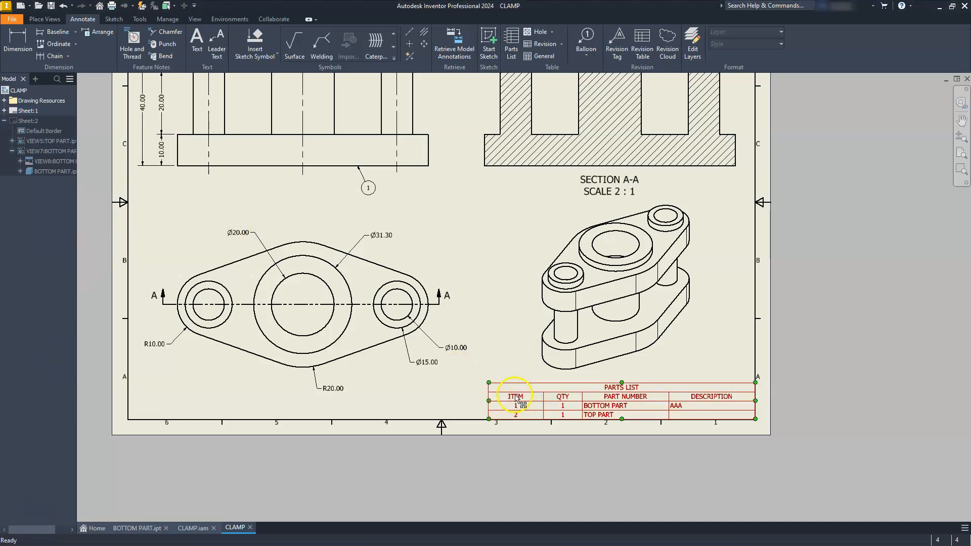
right_click(517, 399)
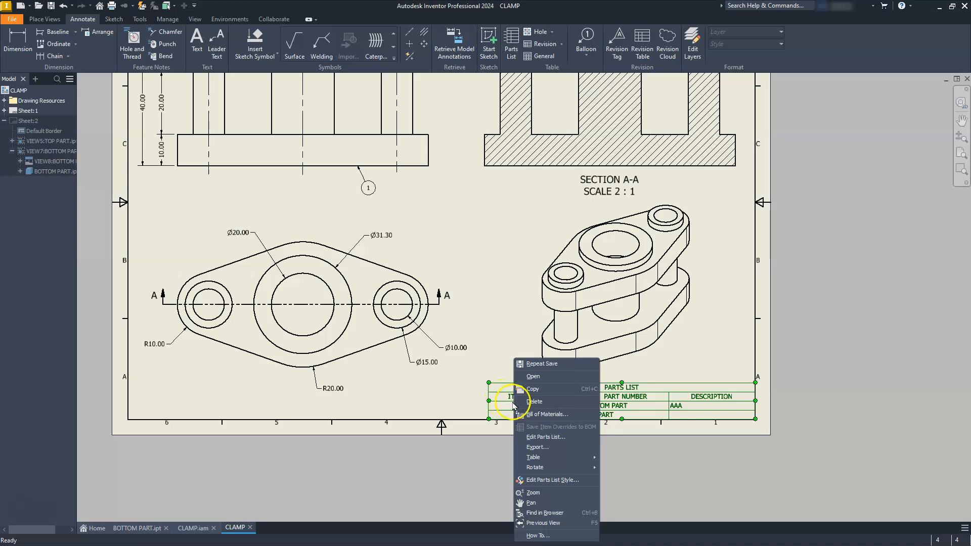
click(539, 415)
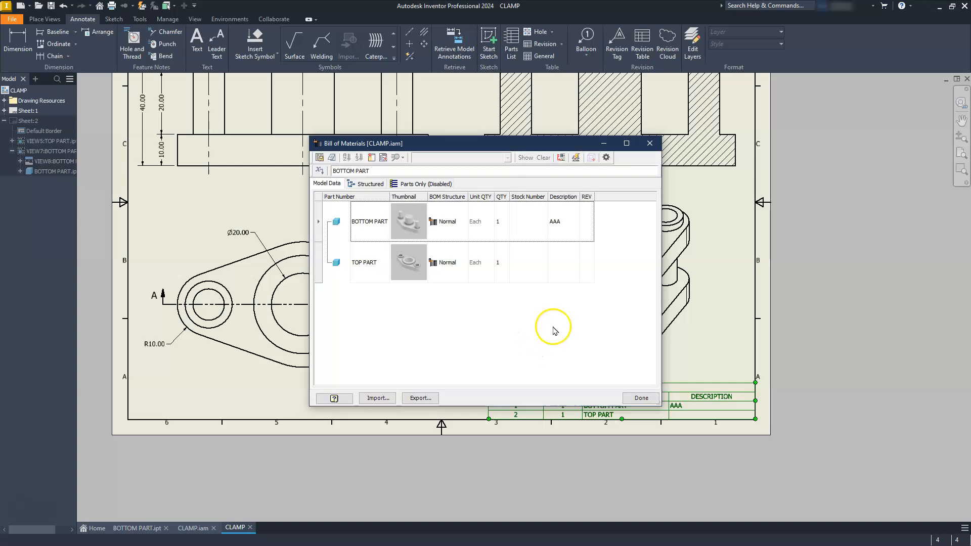
click(558, 224)
click(561, 224)
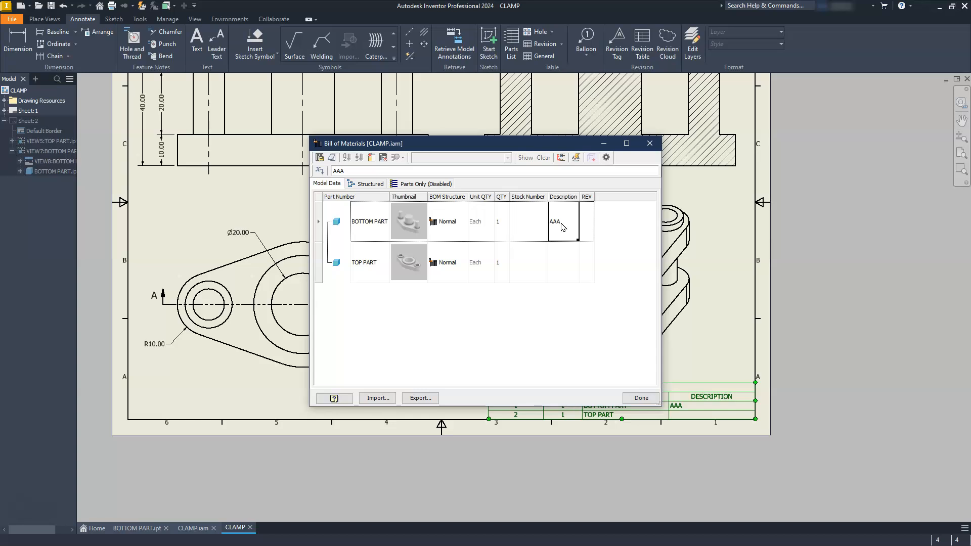
click(354, 171)
text(ABB)
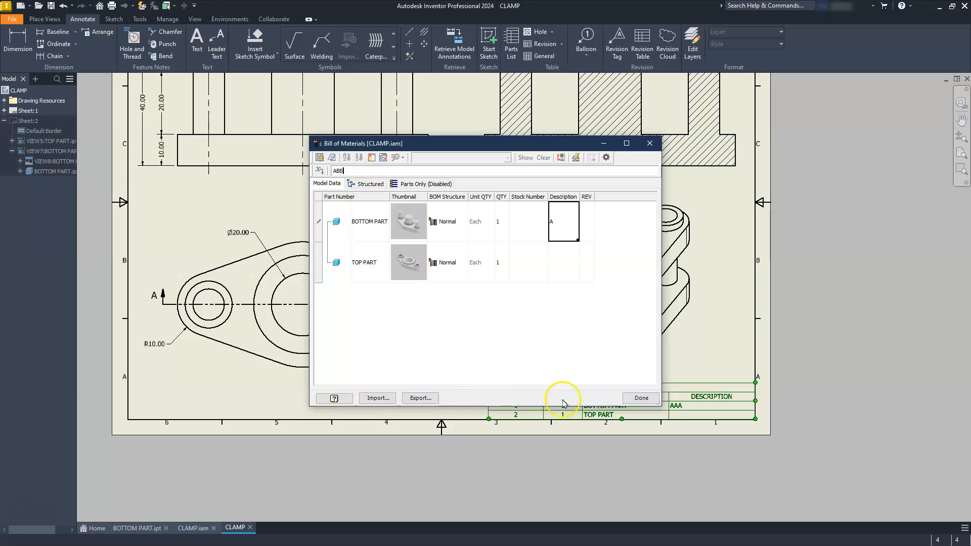
click(642, 399)
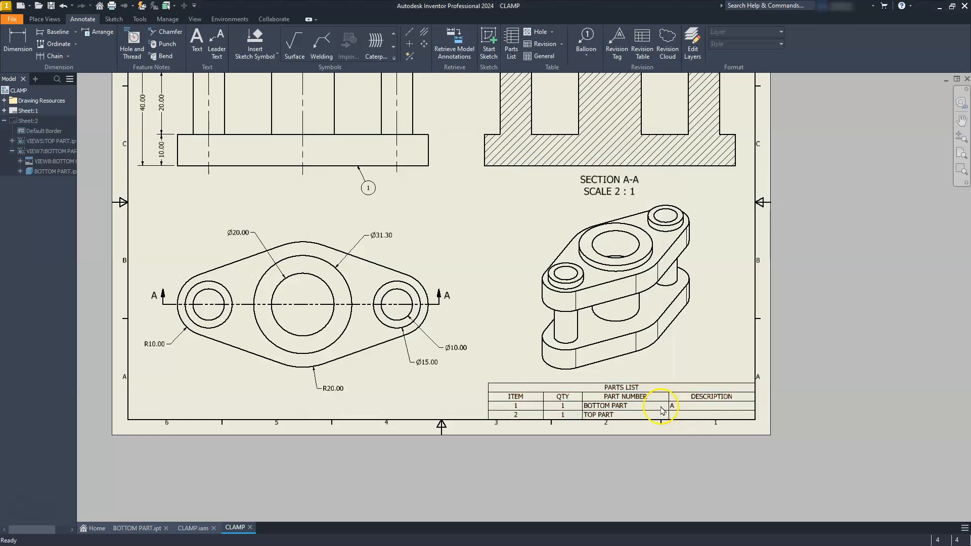
Set BOTTOM PART's description to ABB in the bill of materials of the parts list
scroll(661, 410, up, 5)
right_click(559, 397)
click(559, 398)
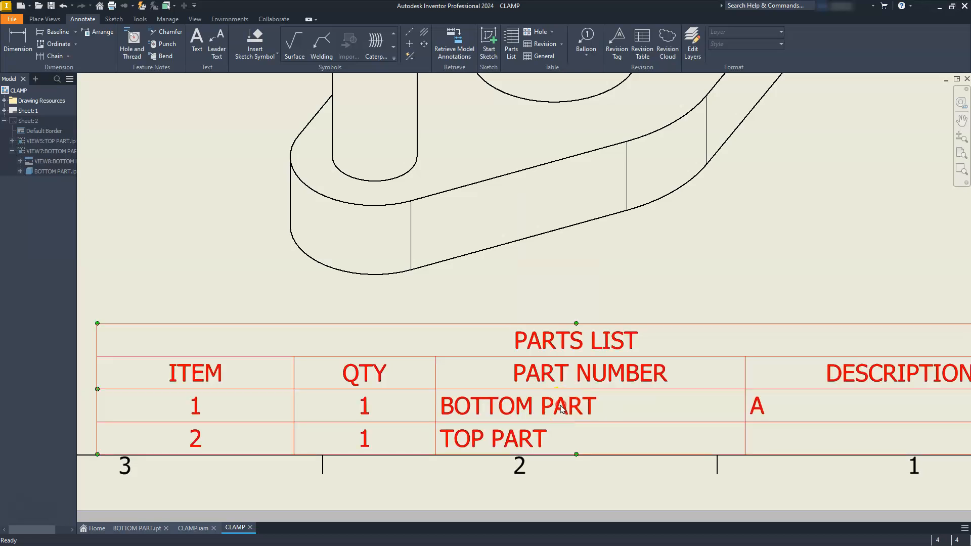
right_click(561, 409)
click(588, 413)
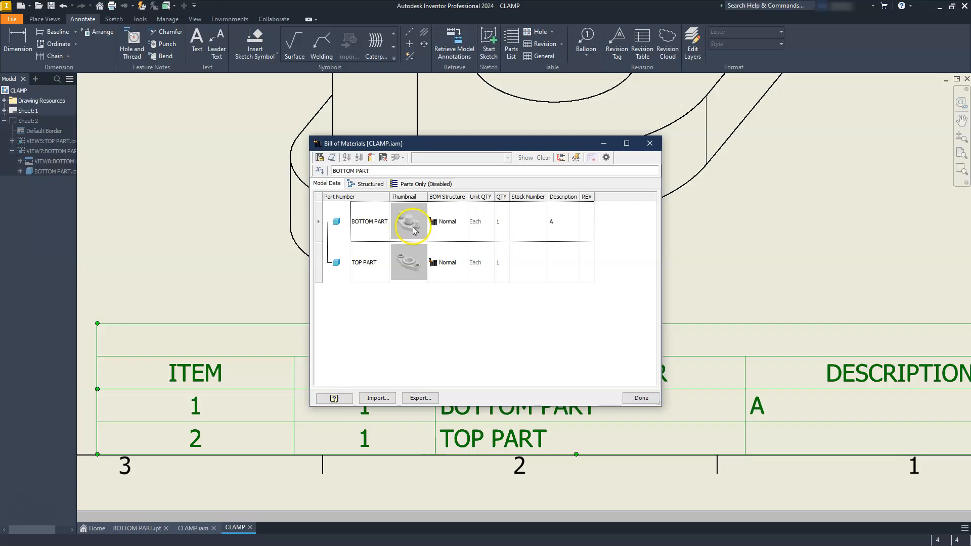
click(555, 222)
click(556, 223)
text(ABB)
click(638, 399)
scroll(425, 334, up, 3)
scroll(426, 338, down, 6)
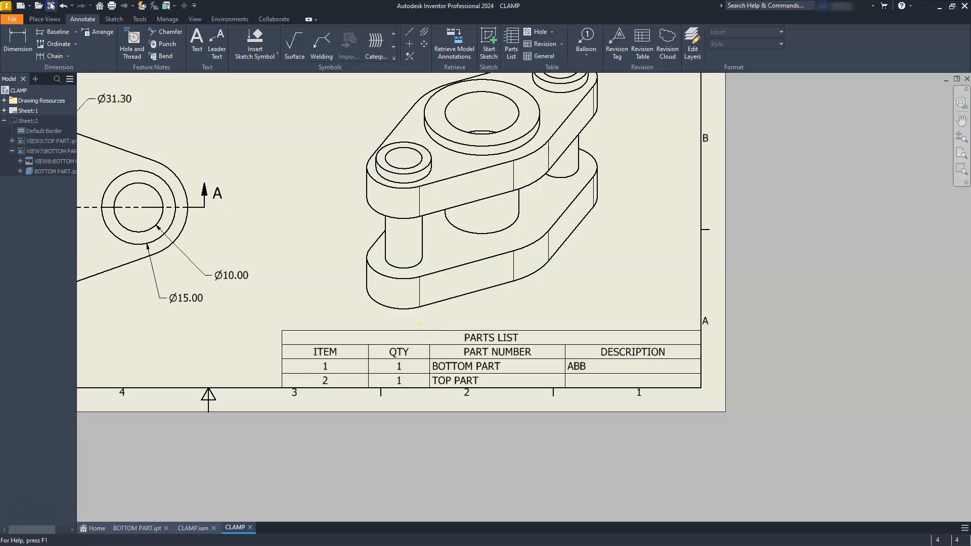
Save the drawing as CLAMP.idw in the Example folder, including all changed dependent files
key(ctrl+s)
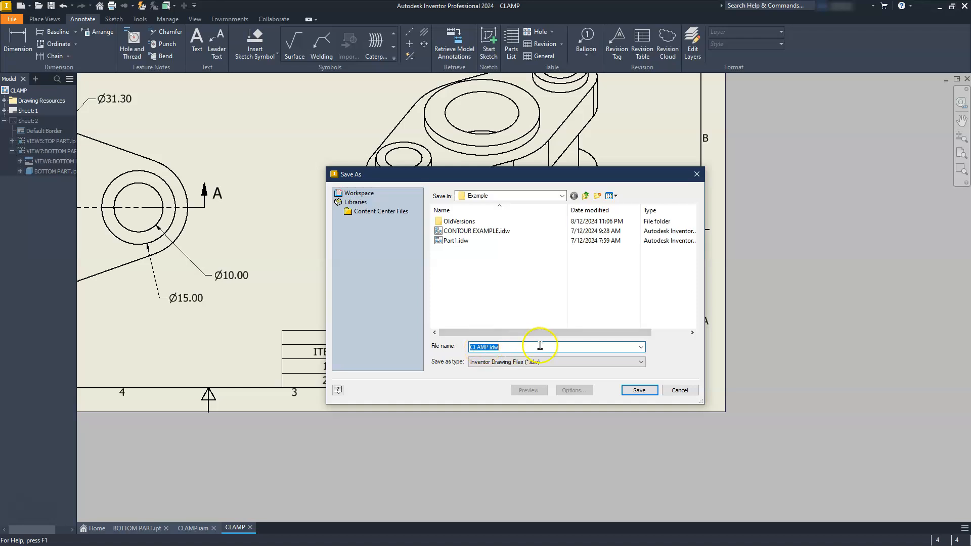
click(640, 390)
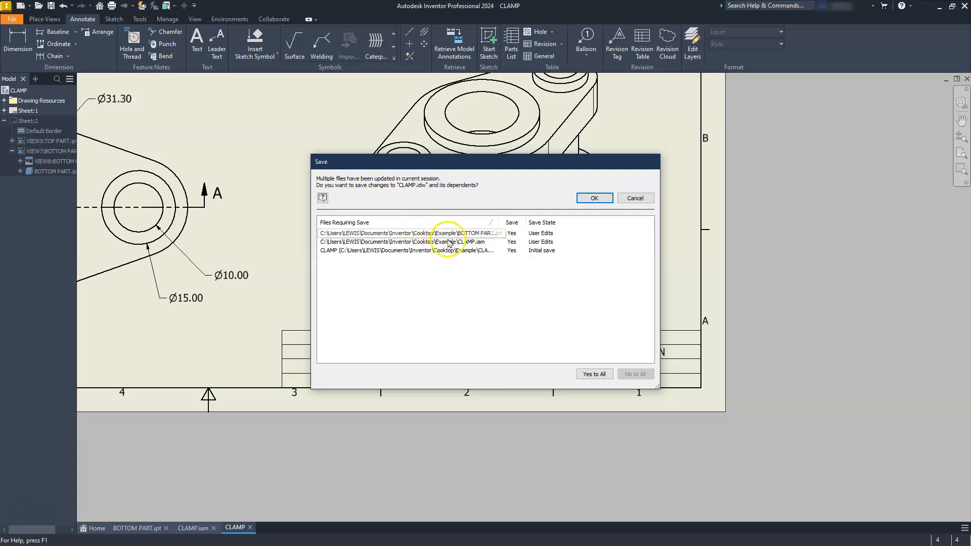
click(594, 374)
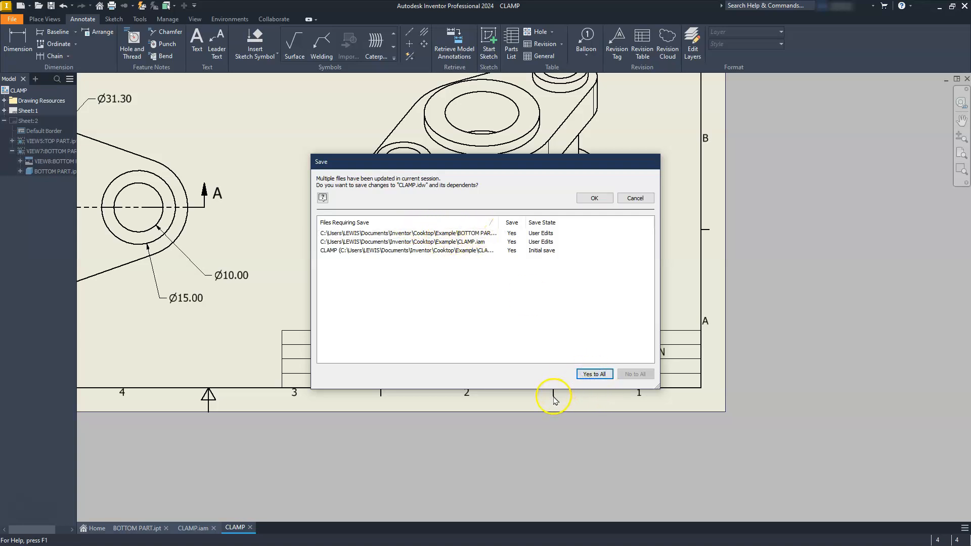
click(586, 196)
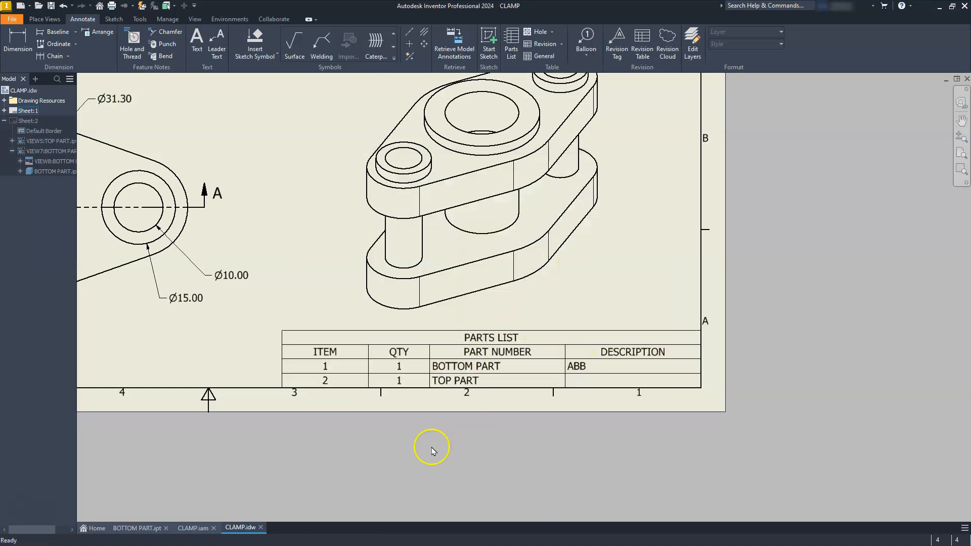
Check the Description in BOTTOM PART.ipt's project iProperties and return to the CLAMP.idw drawing
click(136, 527)
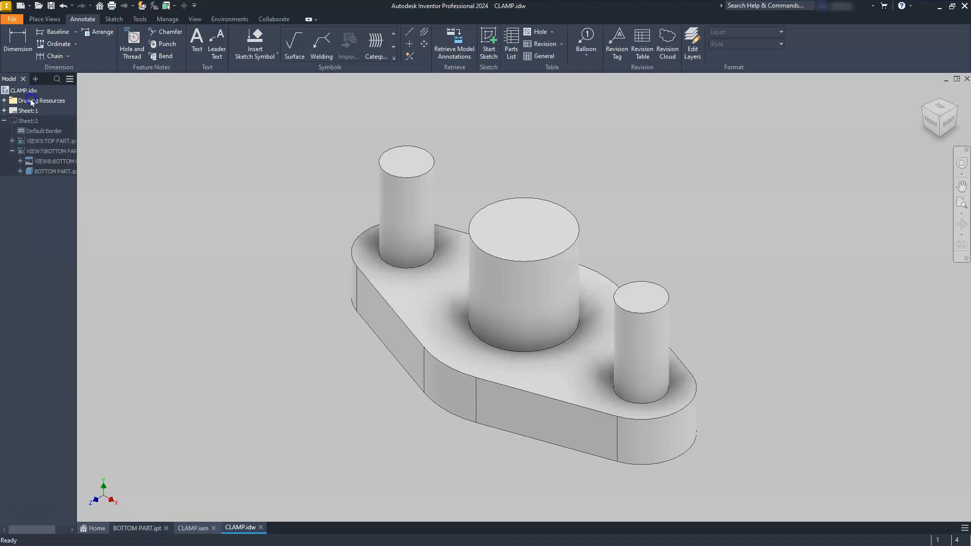
click(42, 140)
click(184, 233)
click(31, 89)
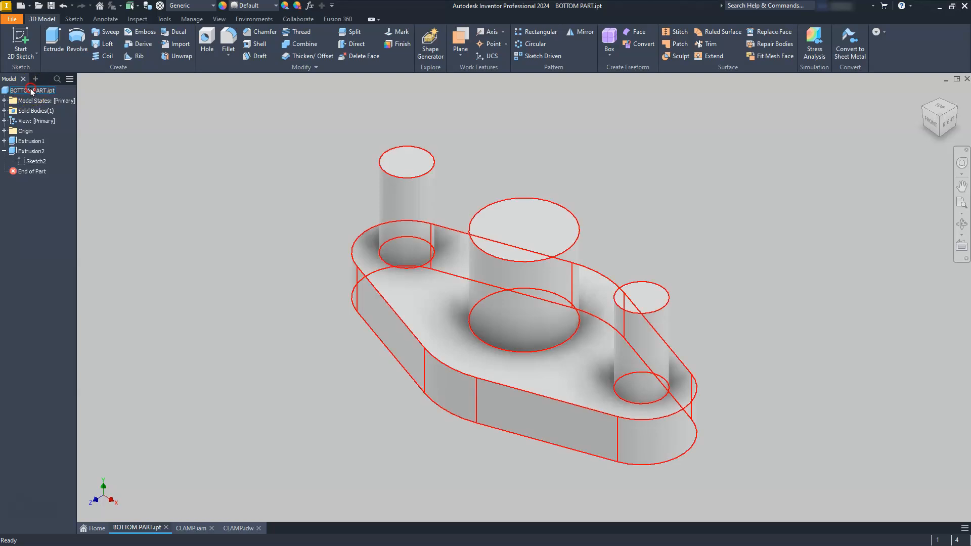
click(61, 234)
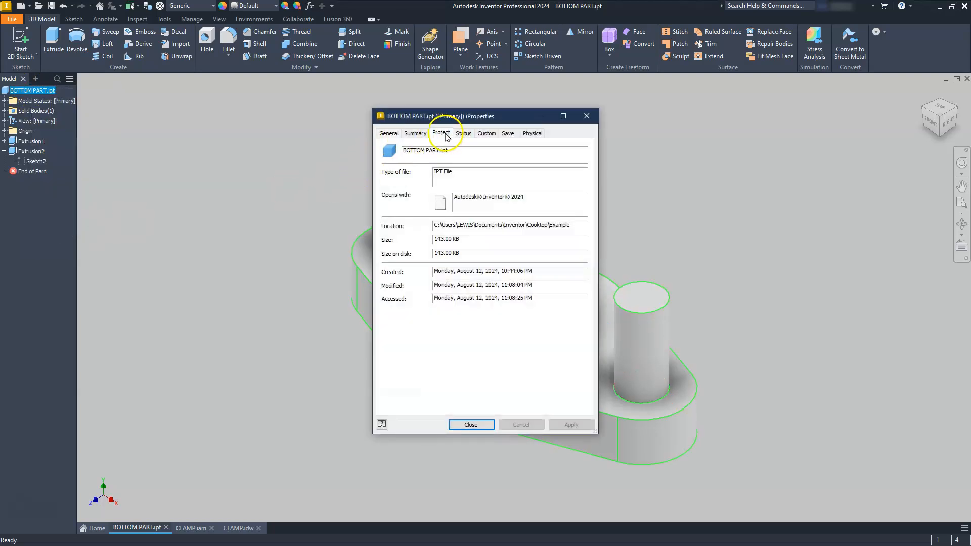
click(447, 136)
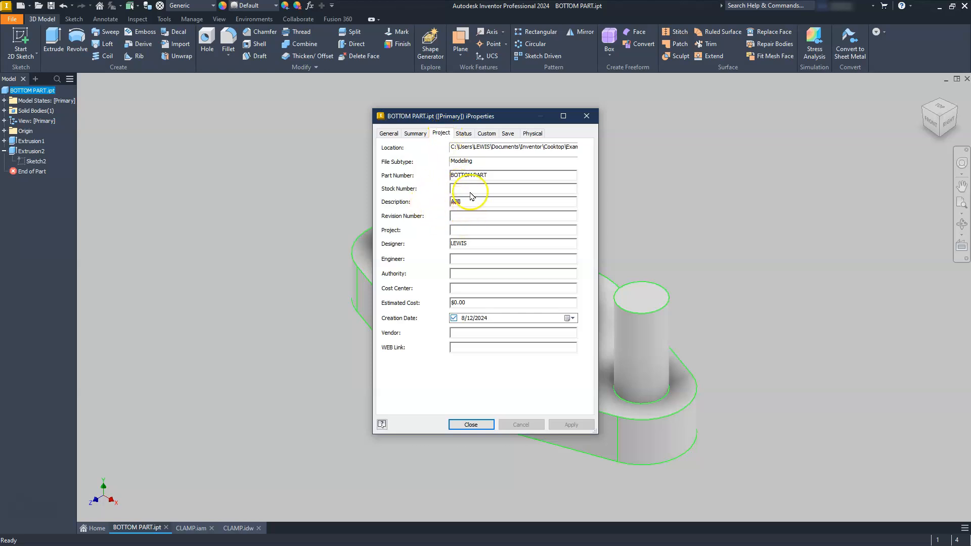
click(468, 425)
click(235, 529)
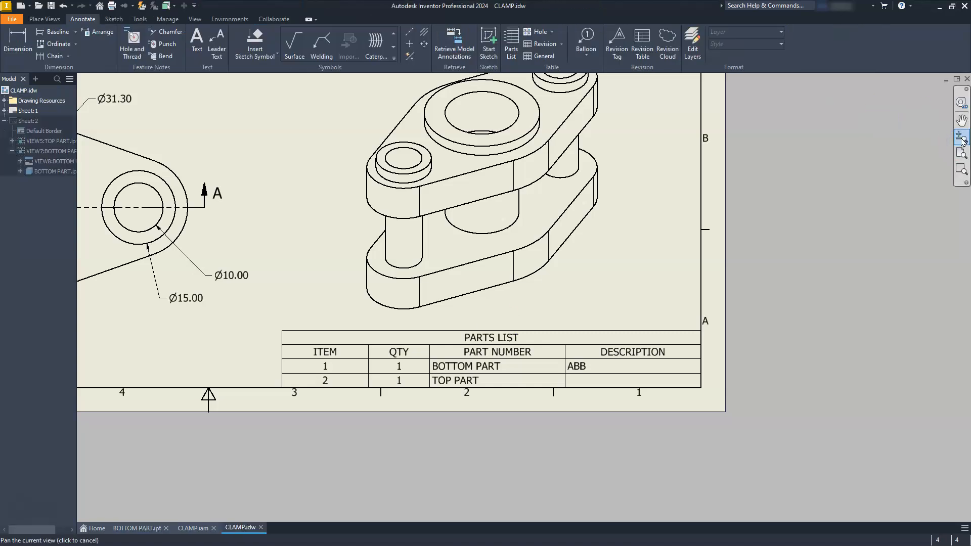
Turn off linear trailing zeros in the Default - mm (ANSI) dimension style using the Styles Editor
middle_click(462, 278)
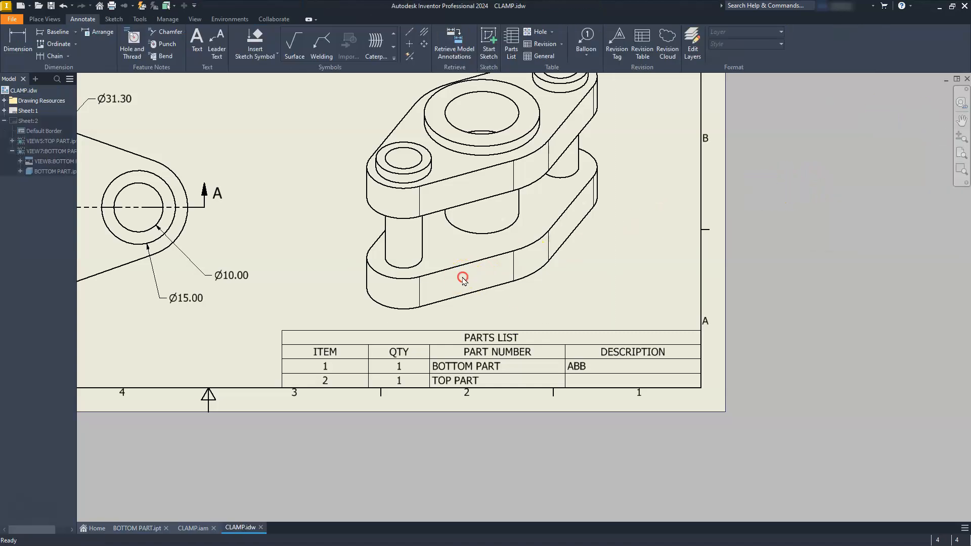
middle_click(462, 278)
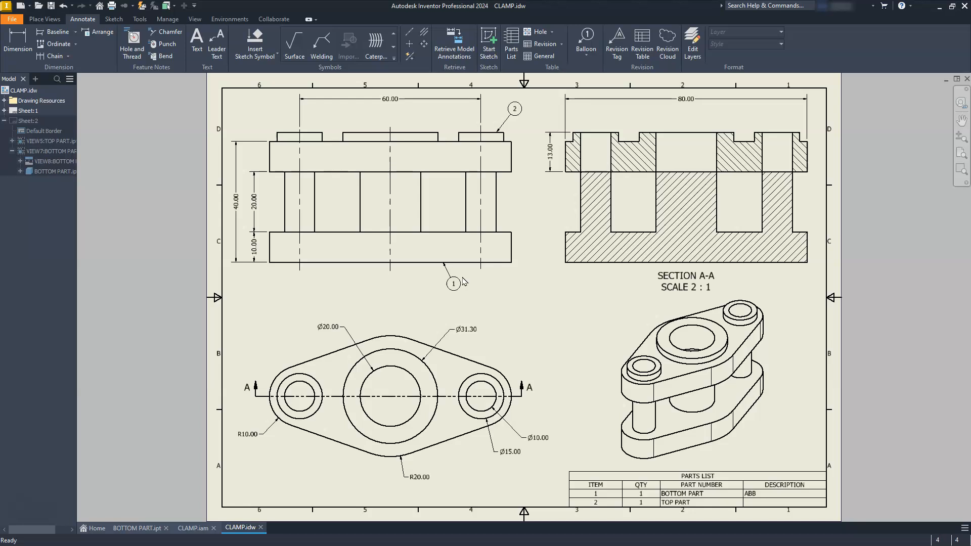
click(138, 21)
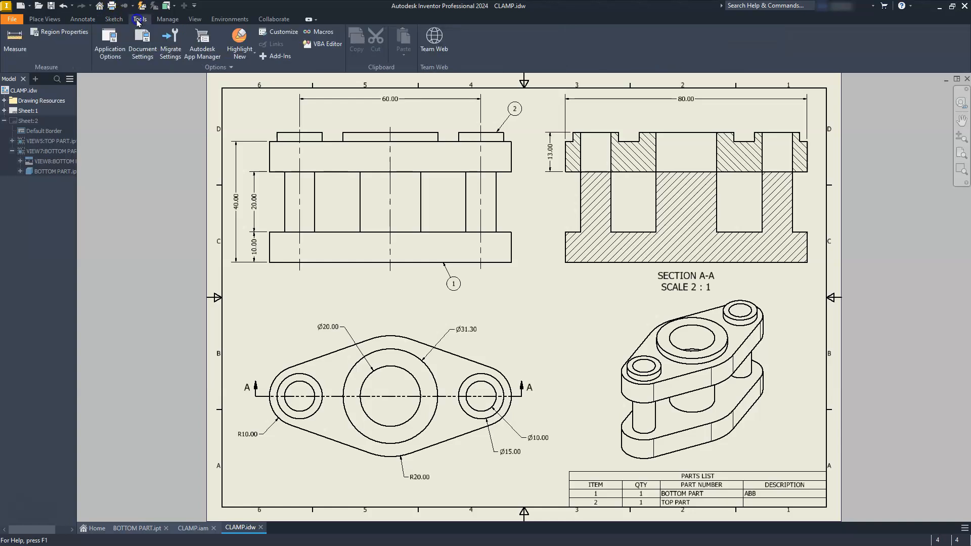
click(167, 19)
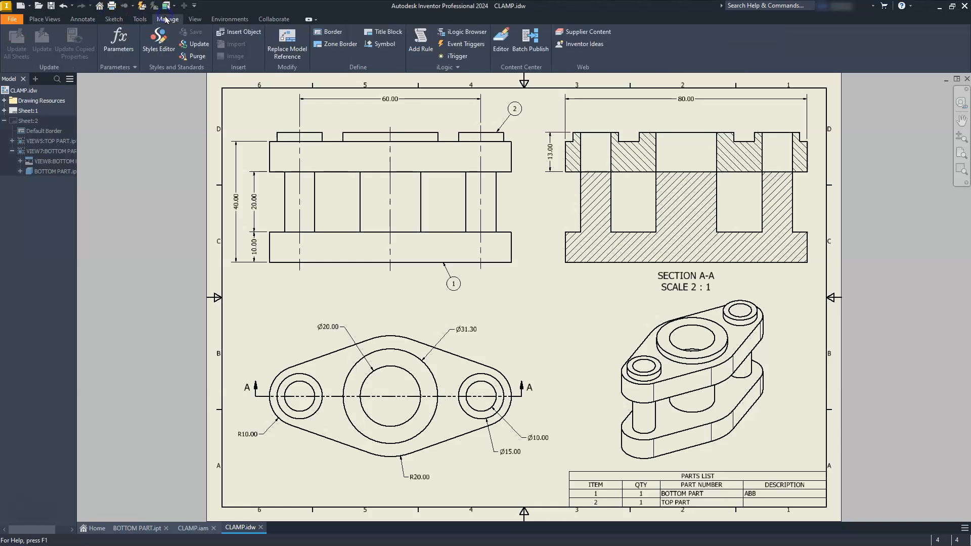
click(157, 43)
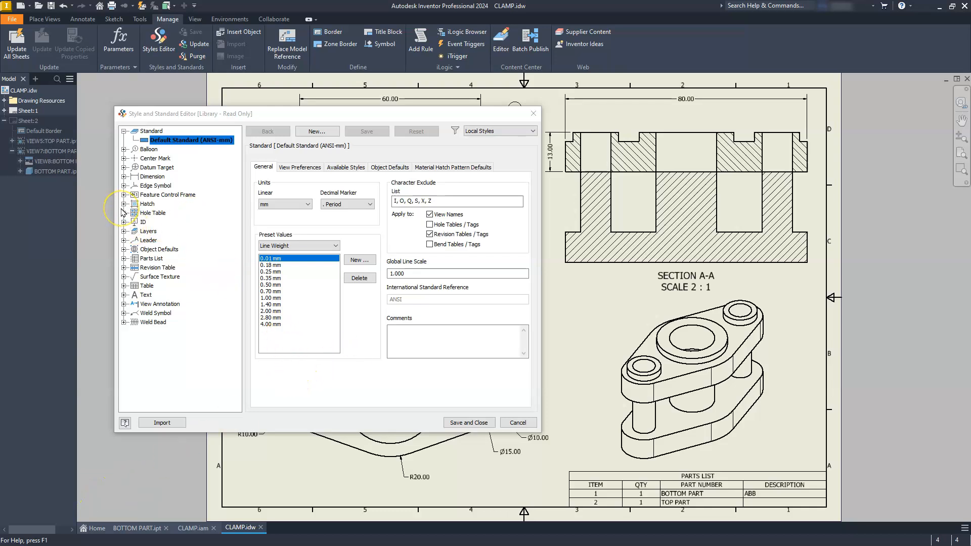
click(123, 179)
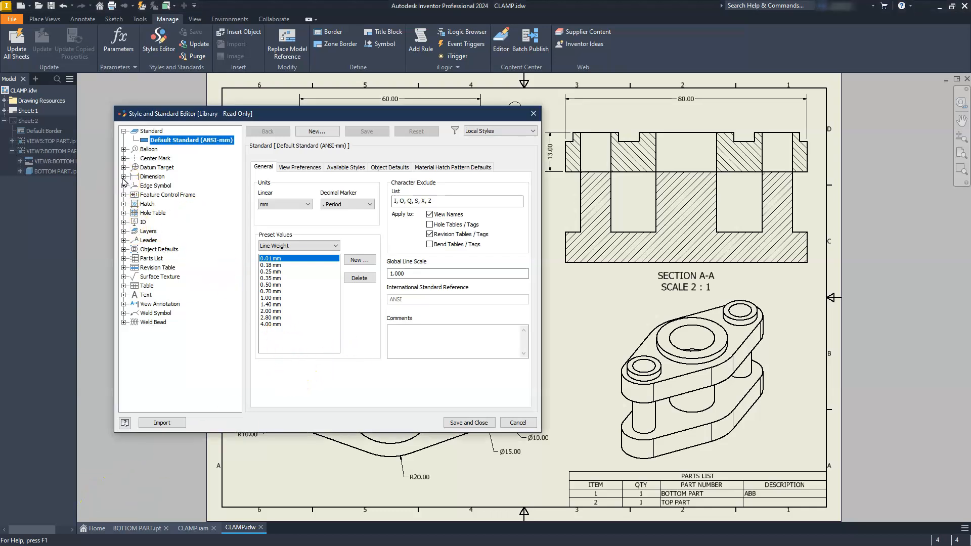
click(124, 177)
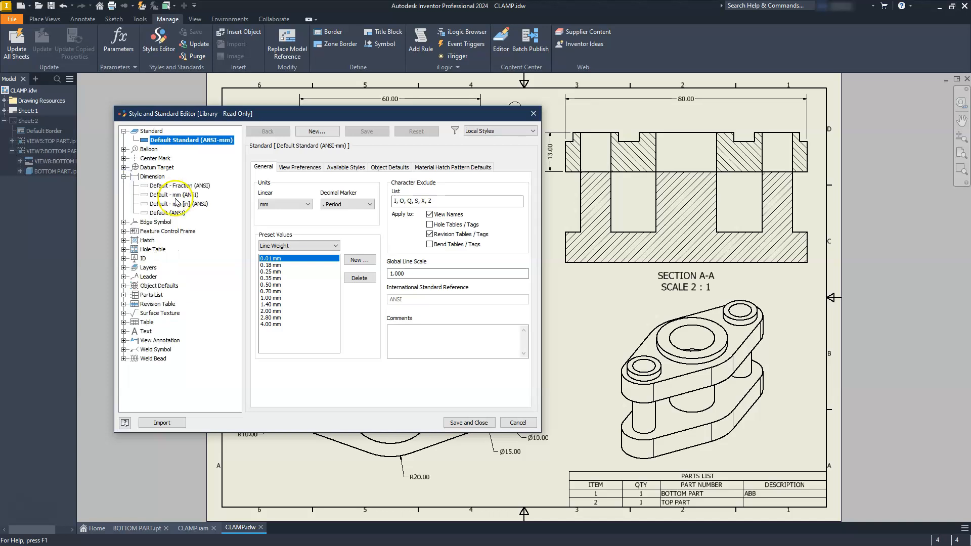
click(167, 196)
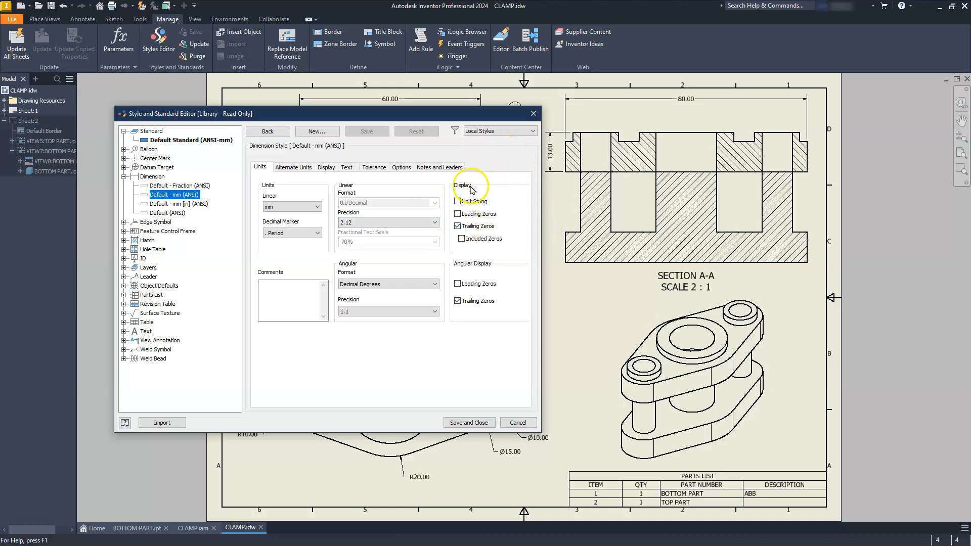
click(457, 226)
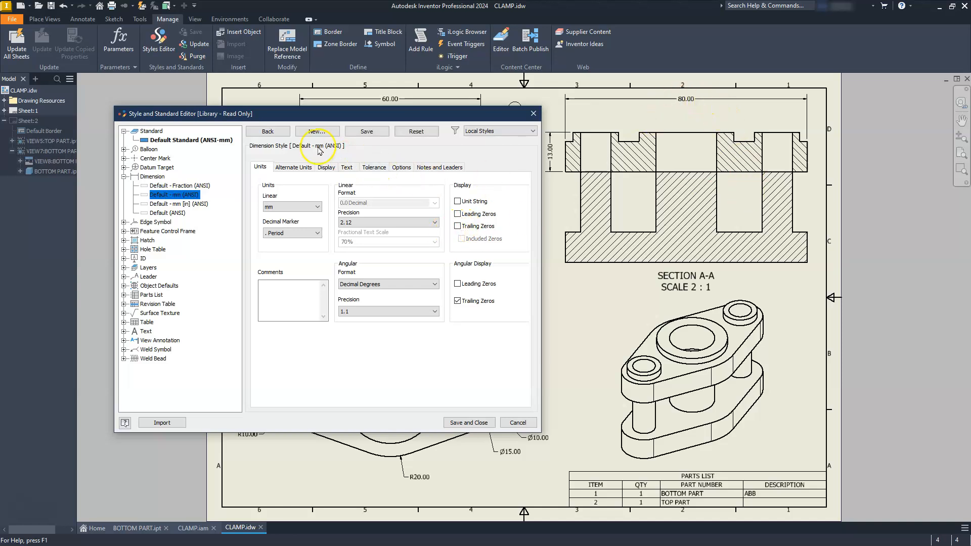
Set the text orientation of aligned and vertical linear dimensions in the Default - mm (ANSI) style to the first listed option
click(304, 169)
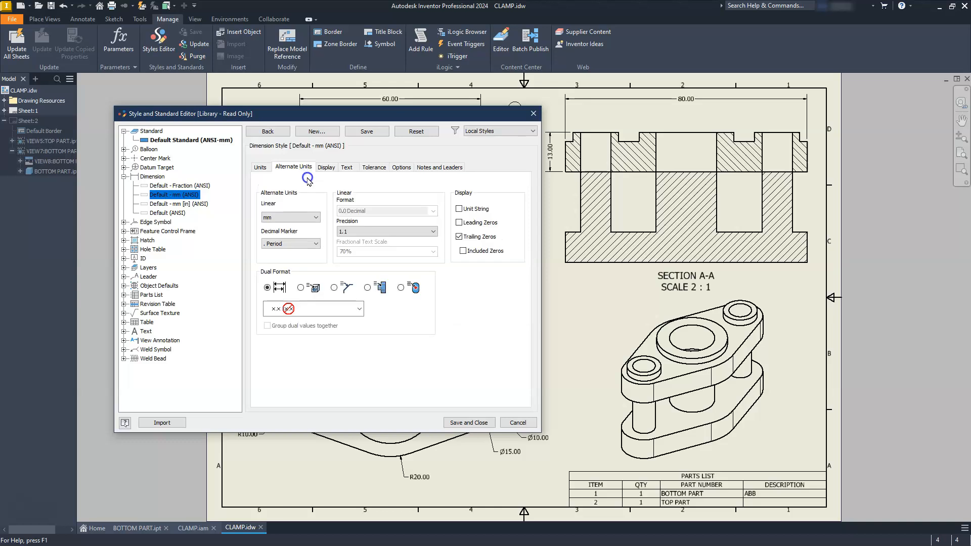
click(326, 168)
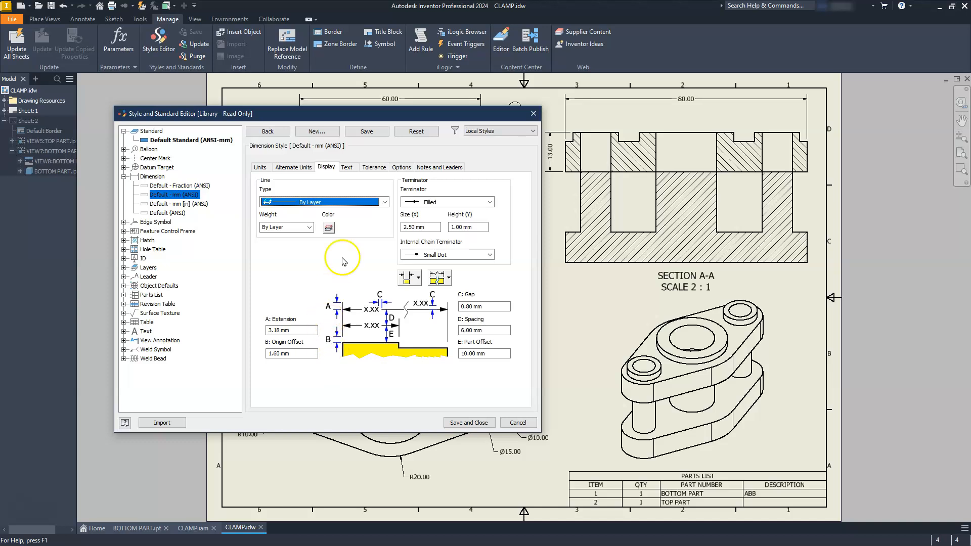
click(348, 168)
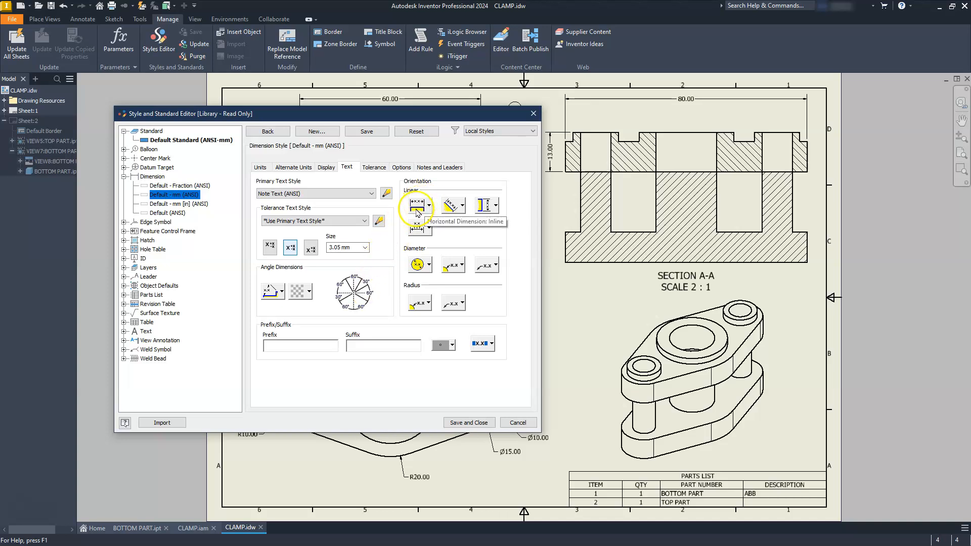
click(461, 205)
click(457, 221)
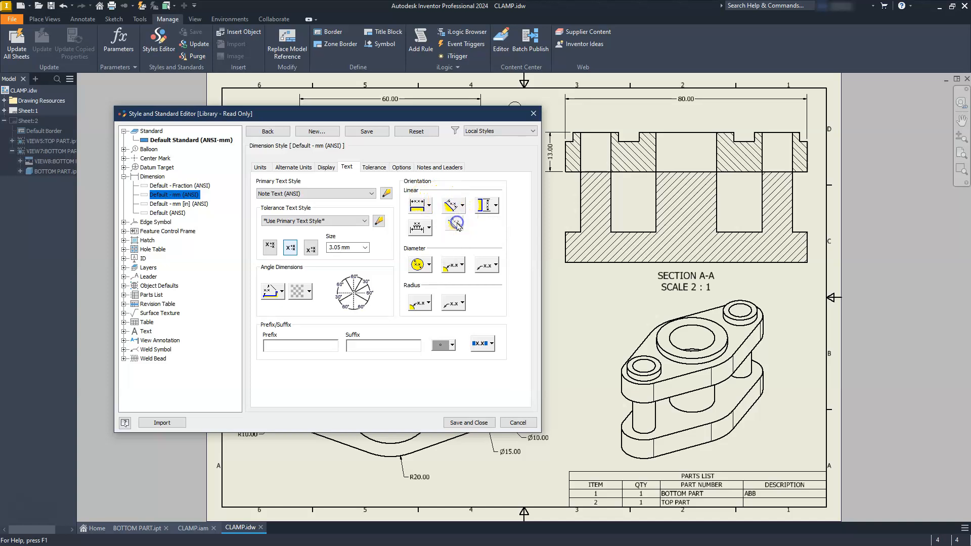
click(488, 207)
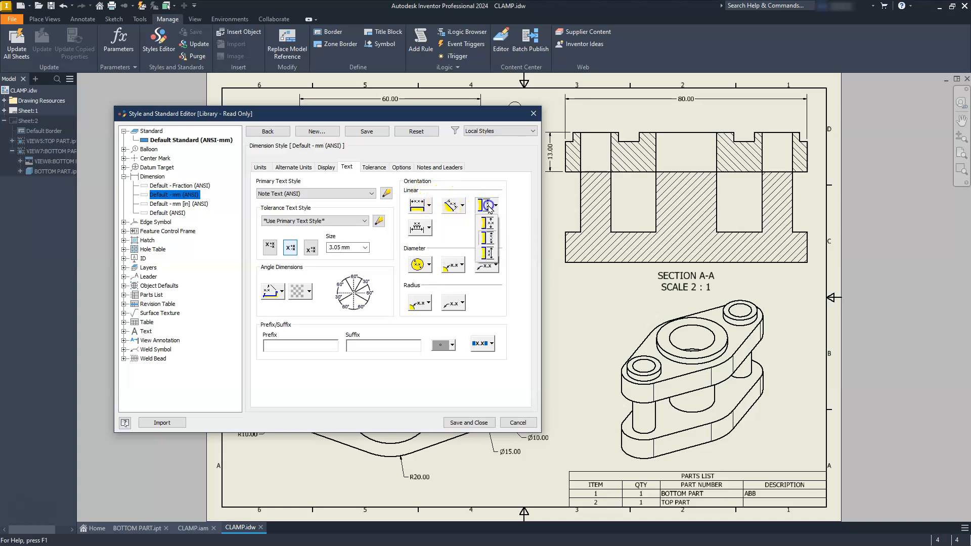
click(490, 223)
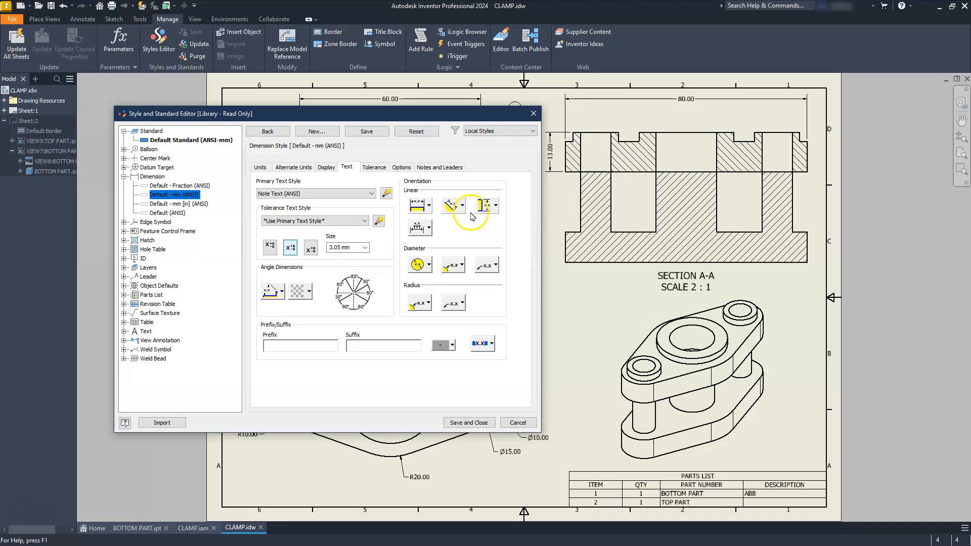
click(378, 168)
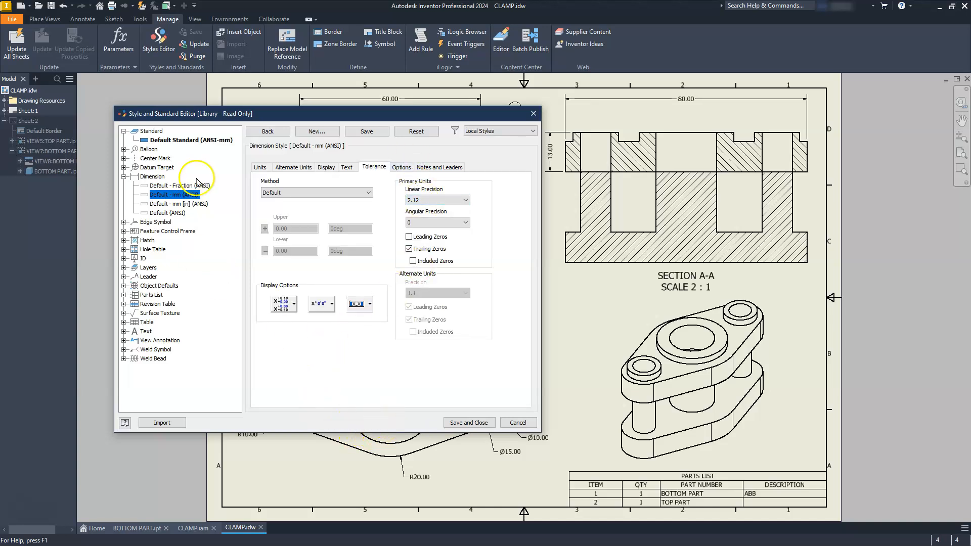
Save the dimension style changes, close the Styles Editor, and switch to the CLAMP.iam assembly
click(469, 424)
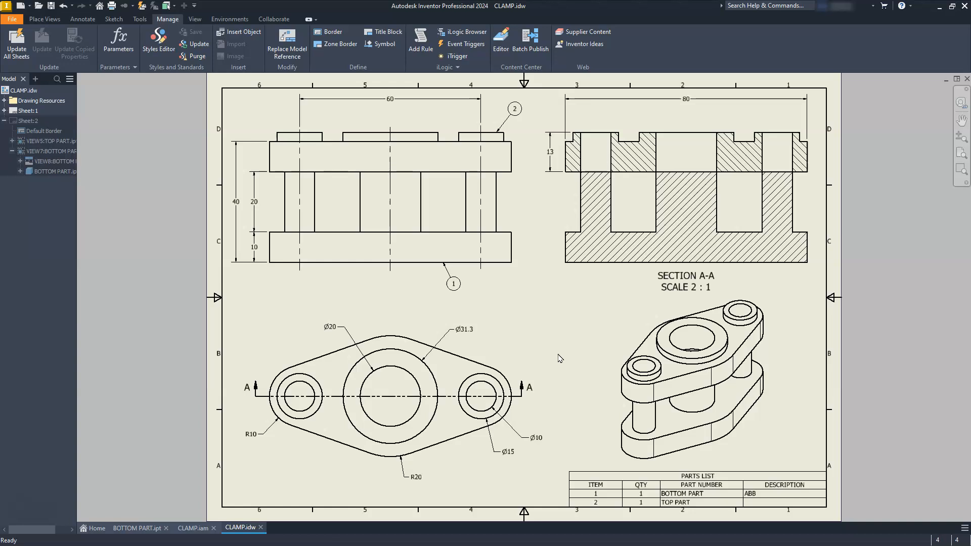
click(196, 529)
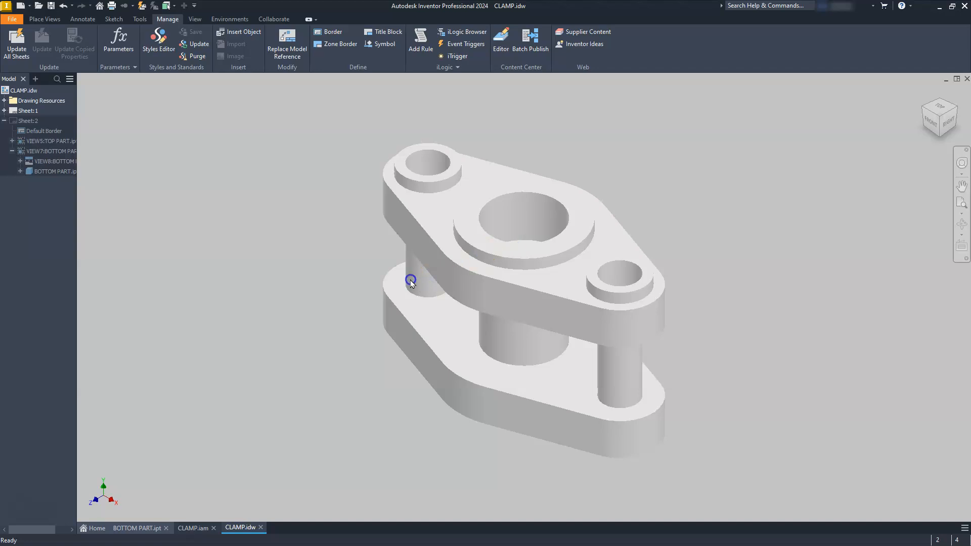
click(459, 239)
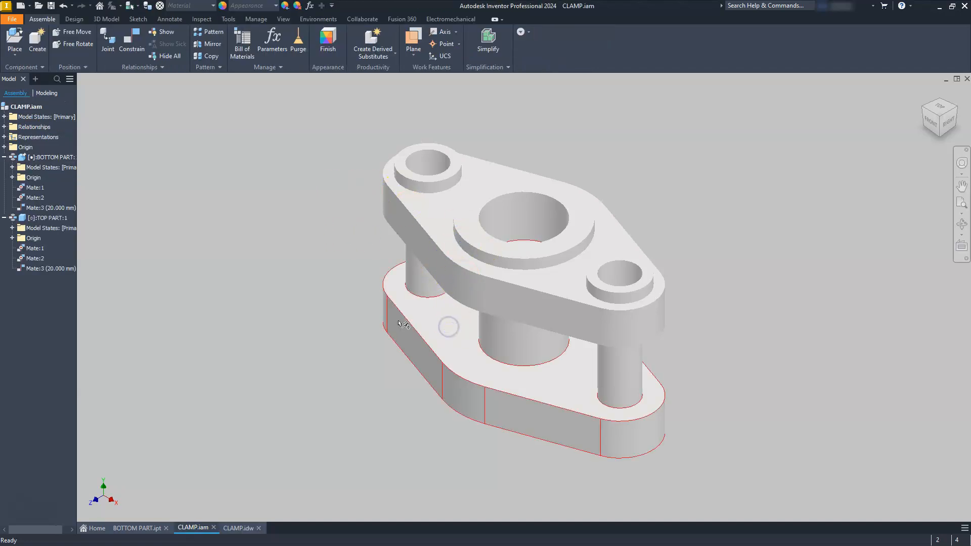
Drive the TOP PART's Mate:3 offset to an end value of 10 mm and accept the new position
click(47, 269)
right_click(47, 269)
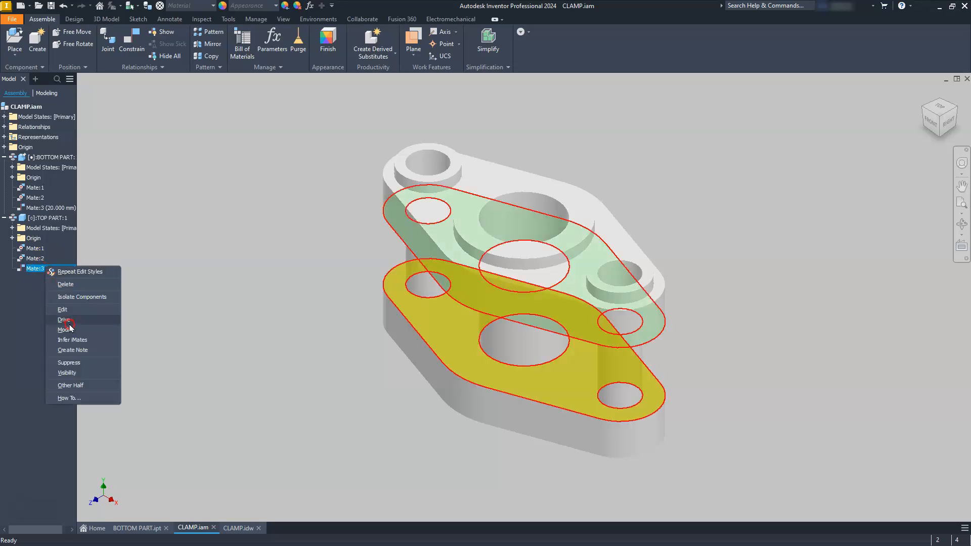
click(69, 318)
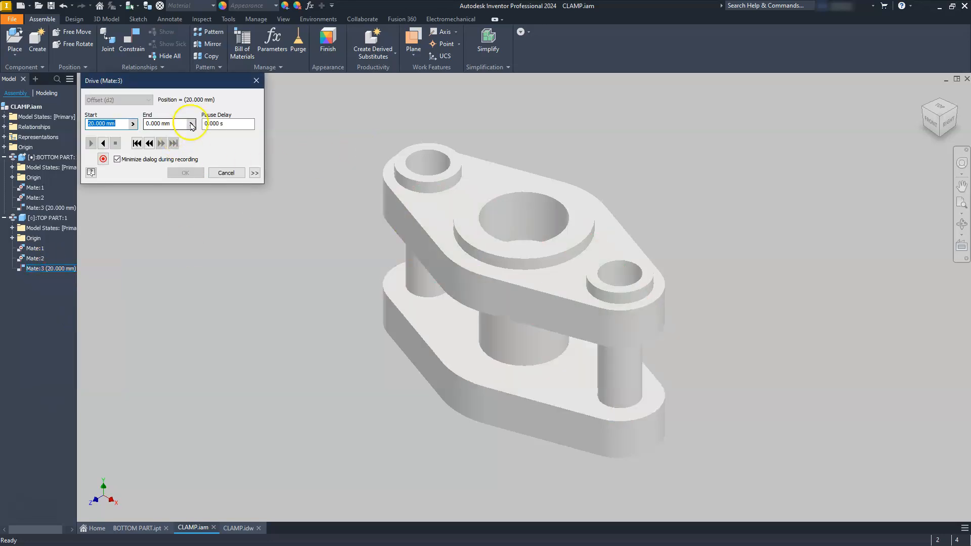
click(207, 123)
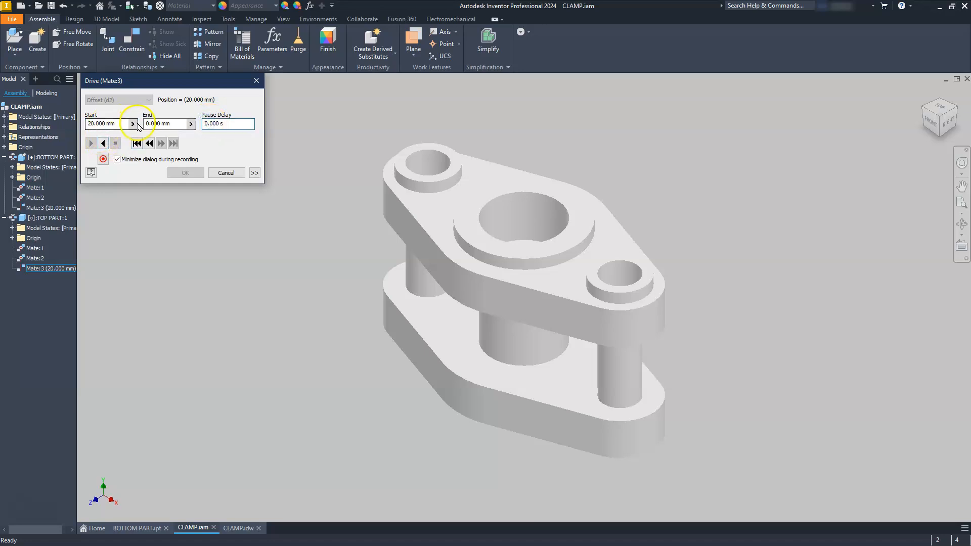
click(144, 124)
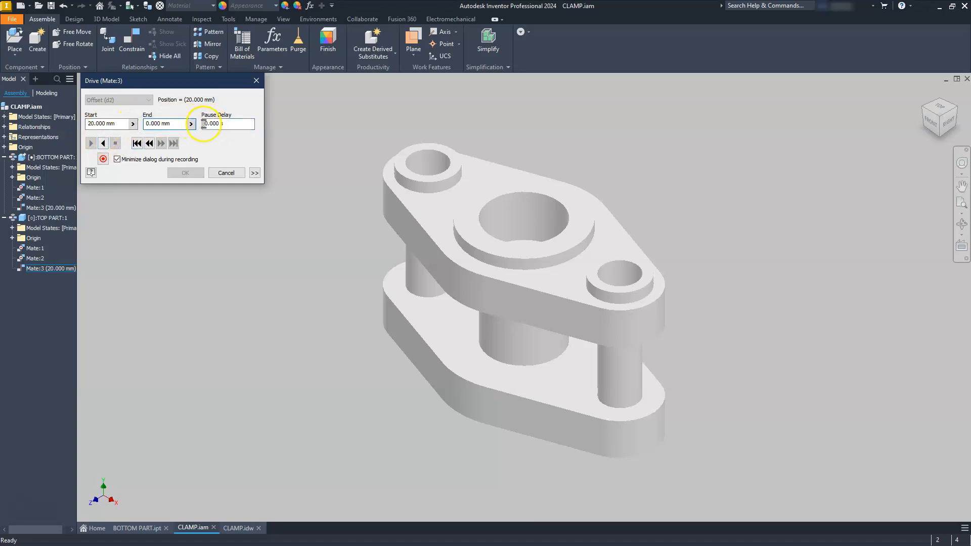
text(1)
click(103, 143)
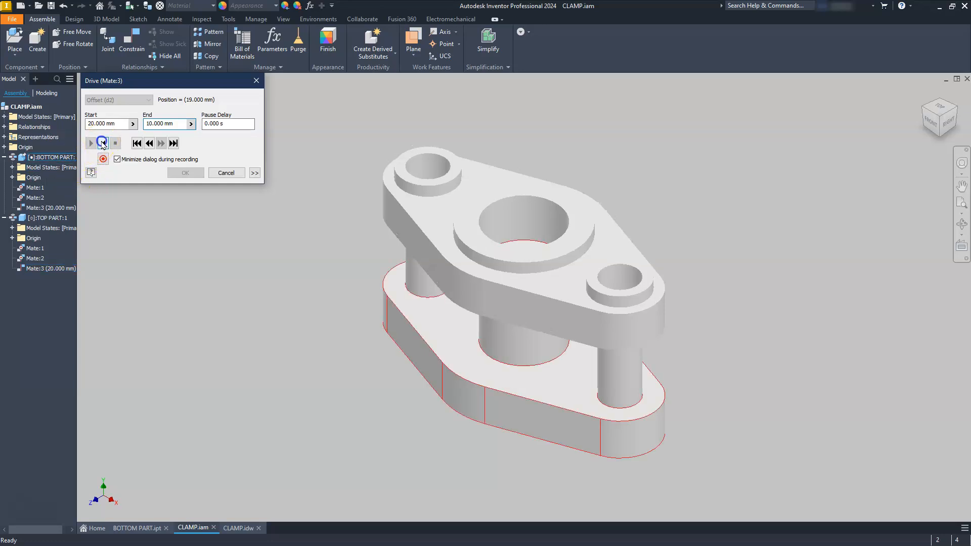
click(184, 172)
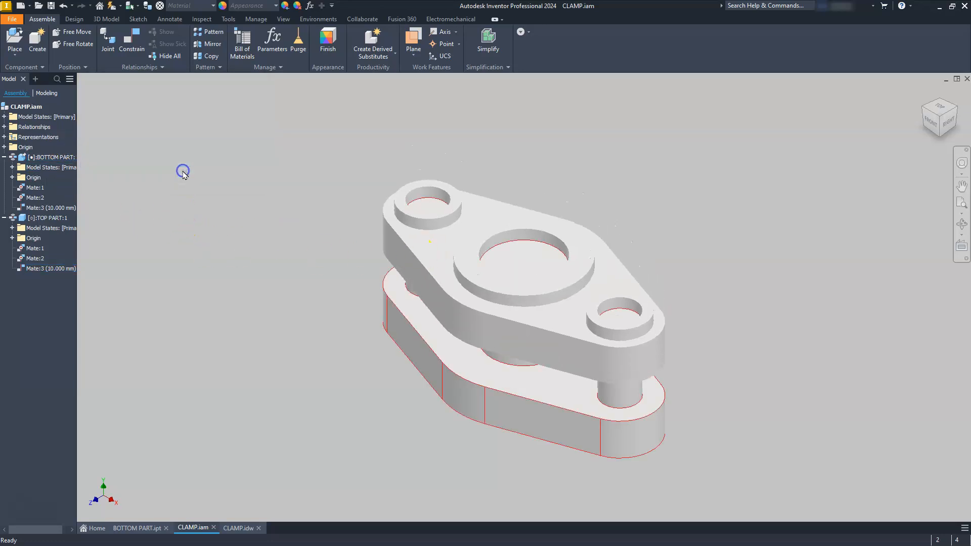
click(201, 254)
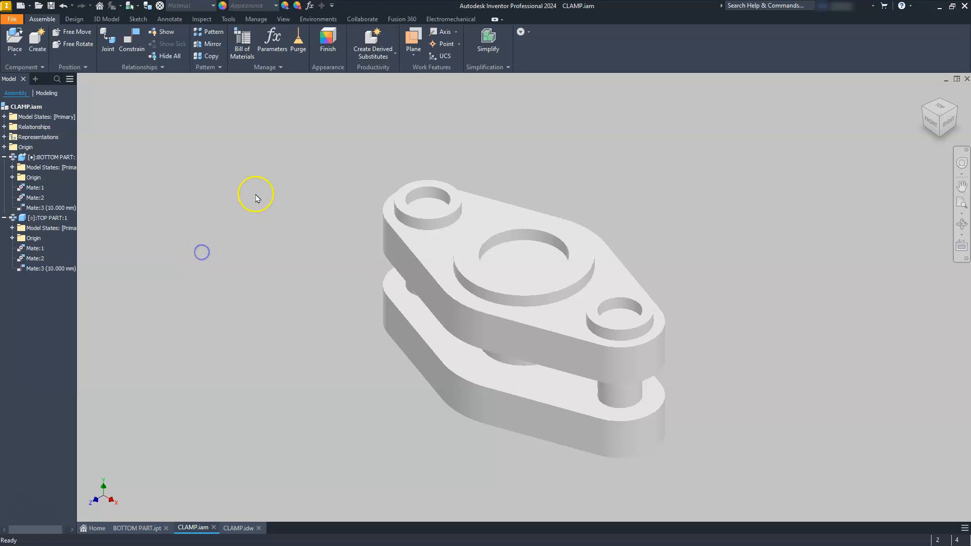
Save the CLAMP.iam assembly and return to the CLAMP.idw drawing
click(51, 5)
click(428, 449)
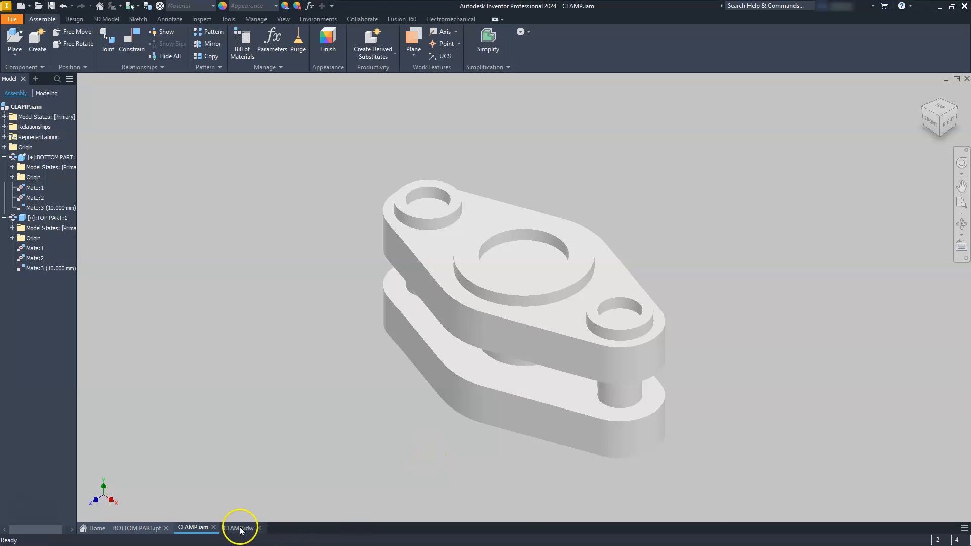
click(300, 369)
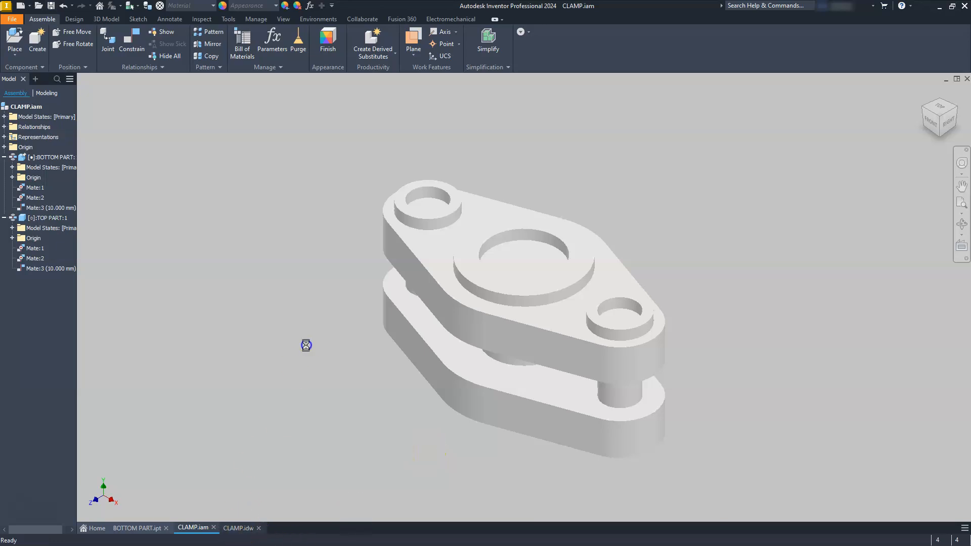